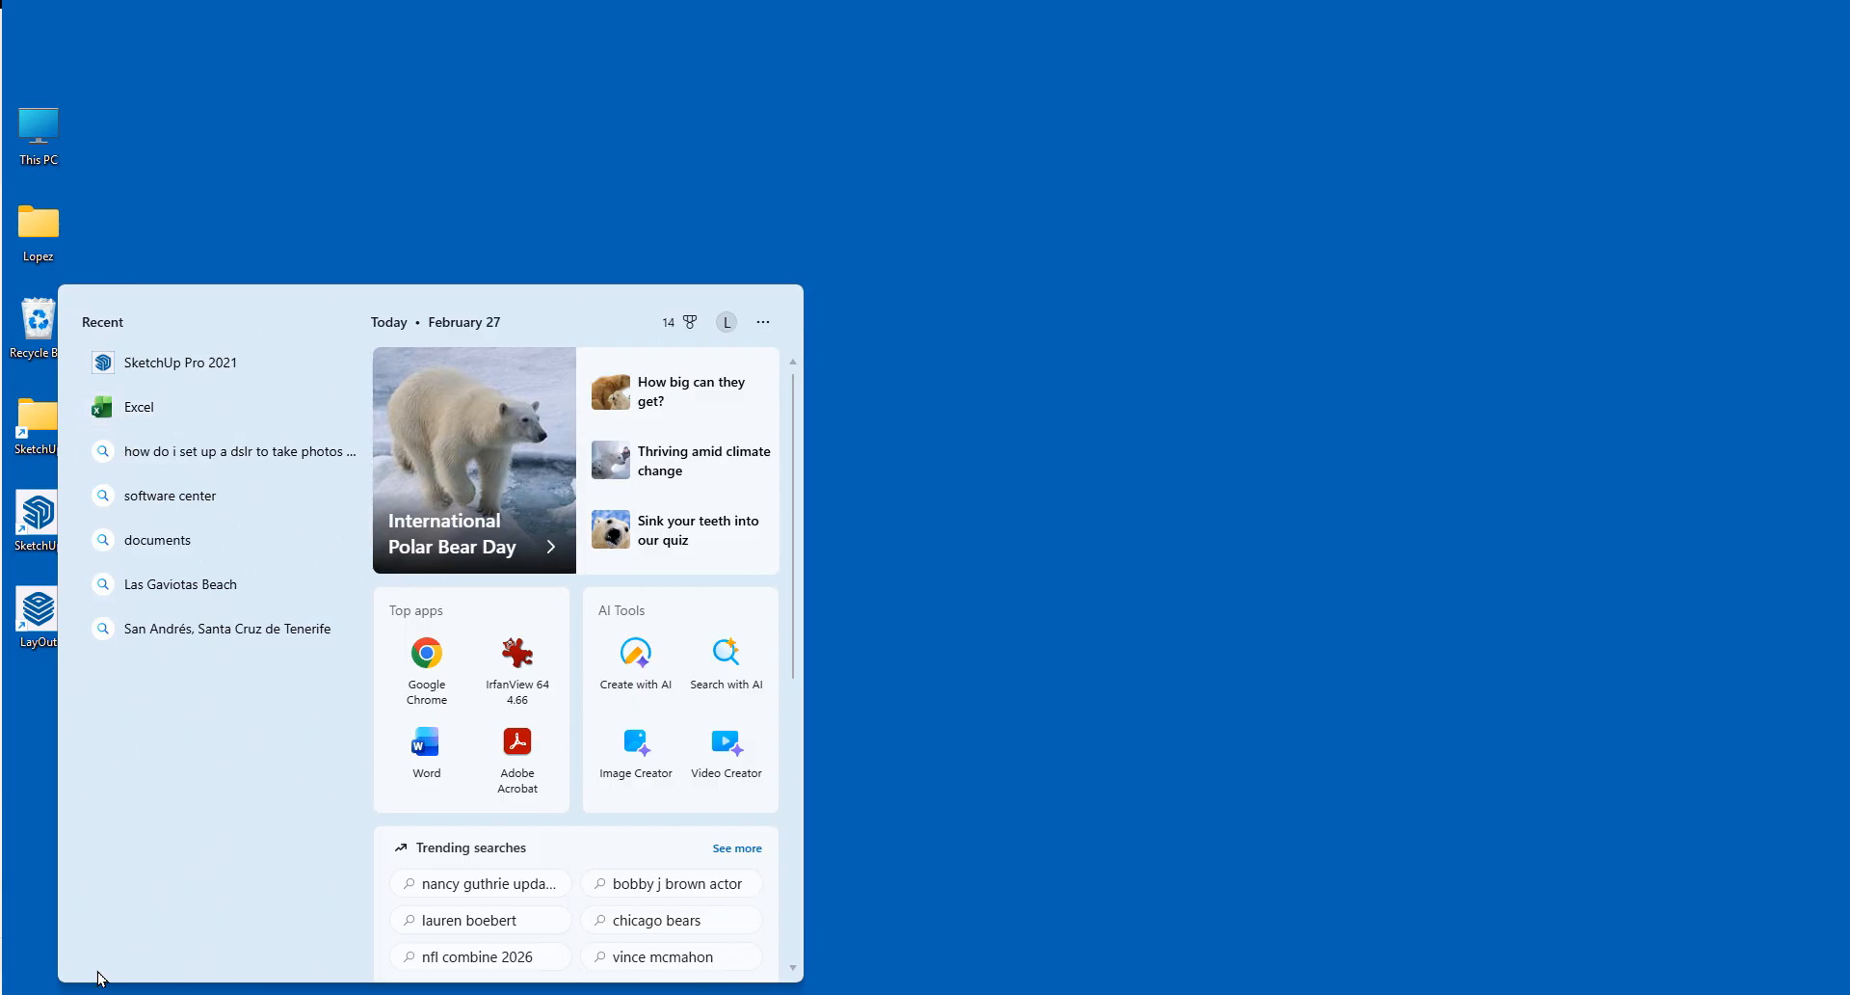
Open Excel and create a blank workbook.
click(136, 407)
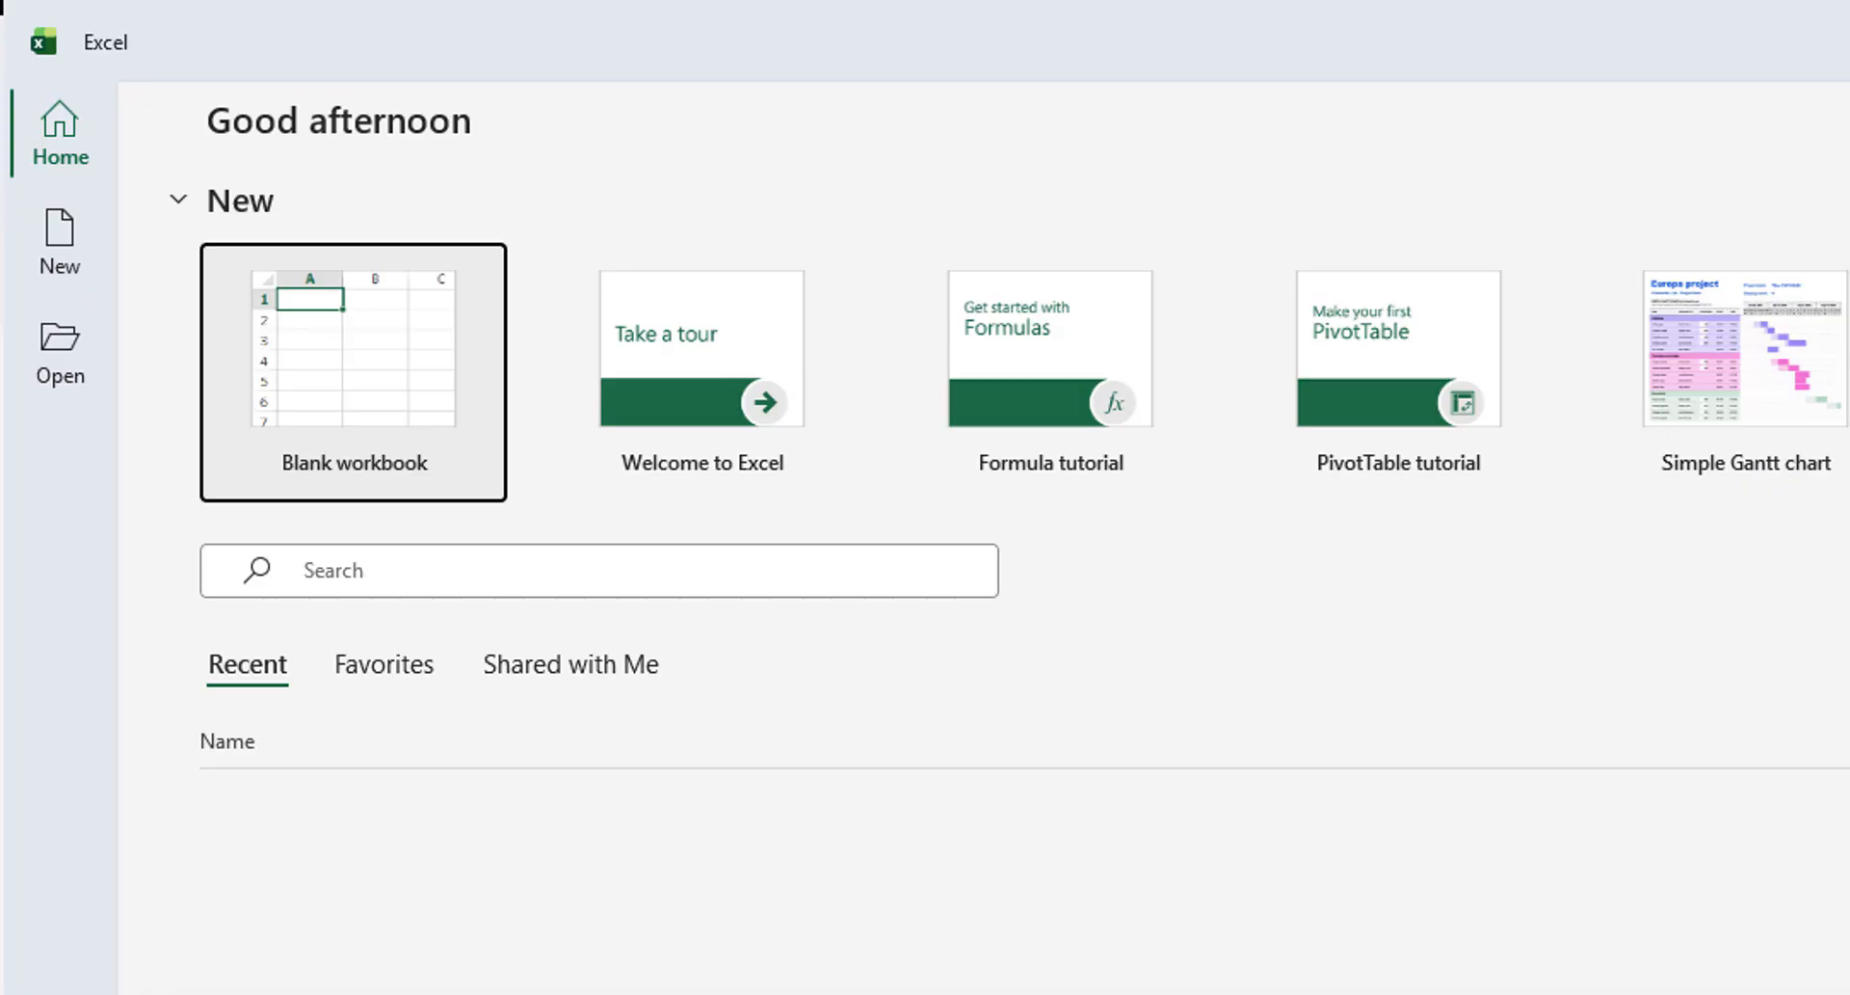
click(355, 350)
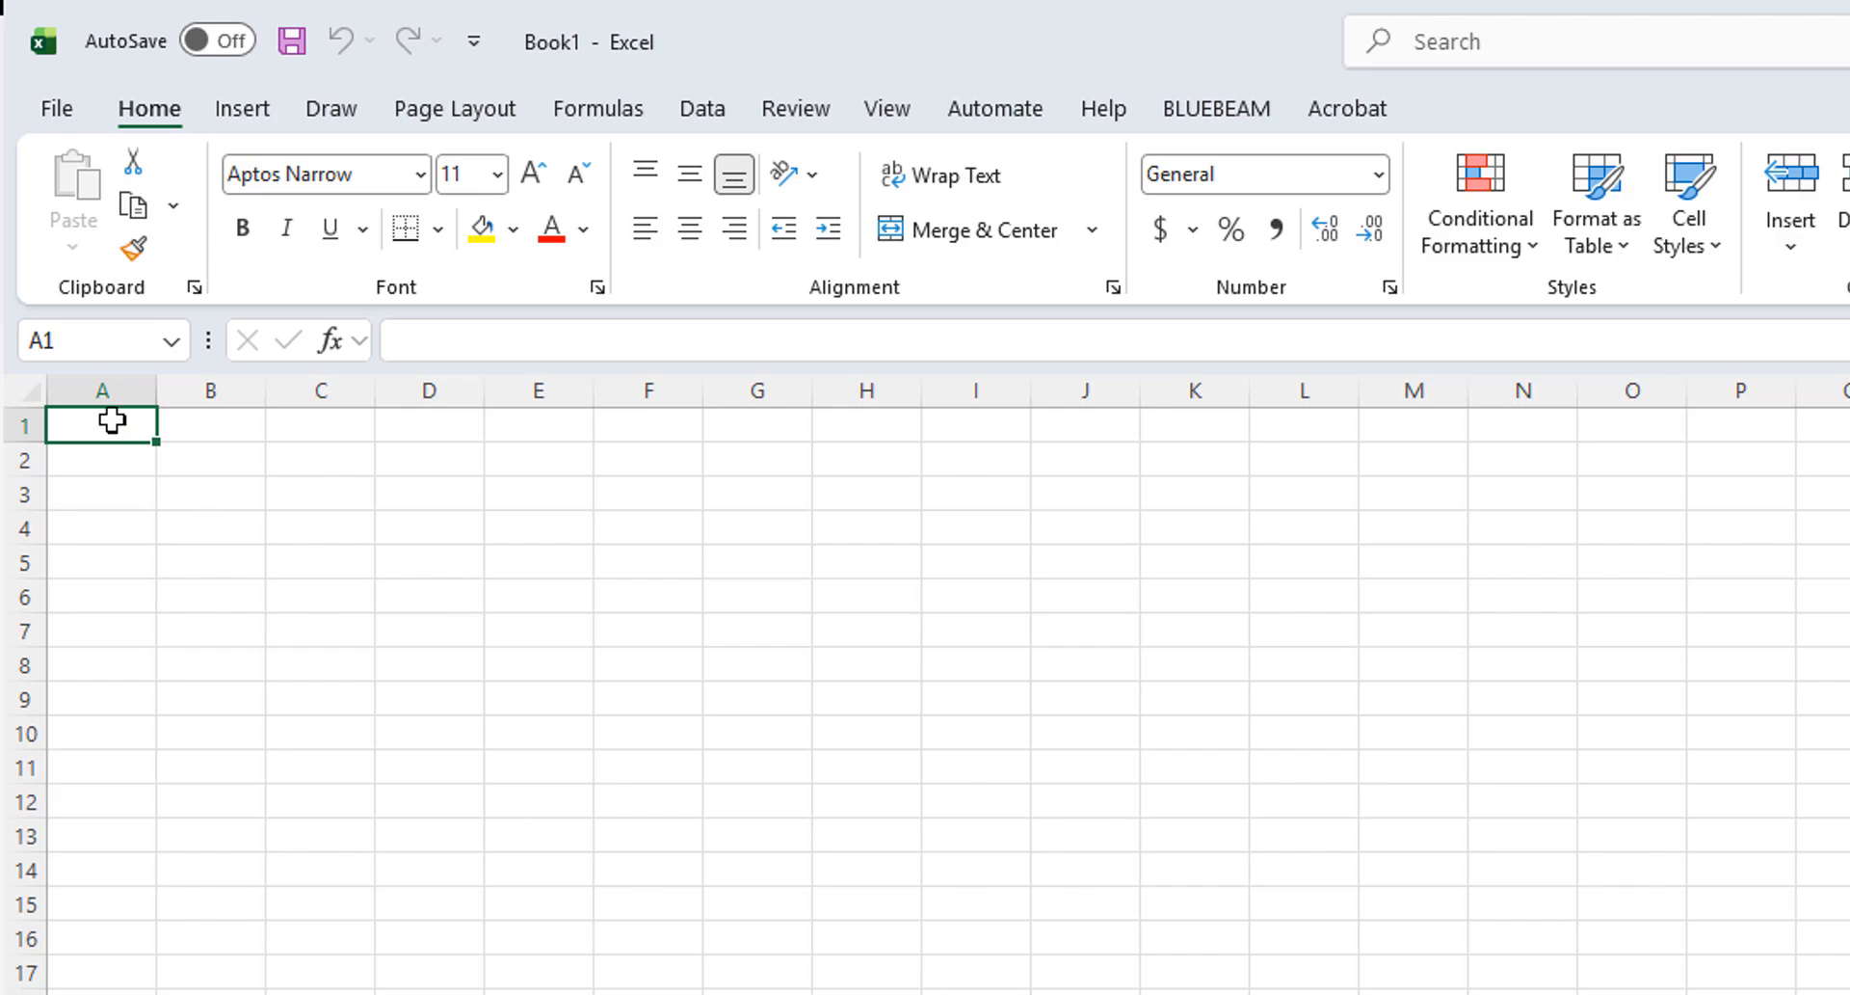
click(343, 462)
click(323, 498)
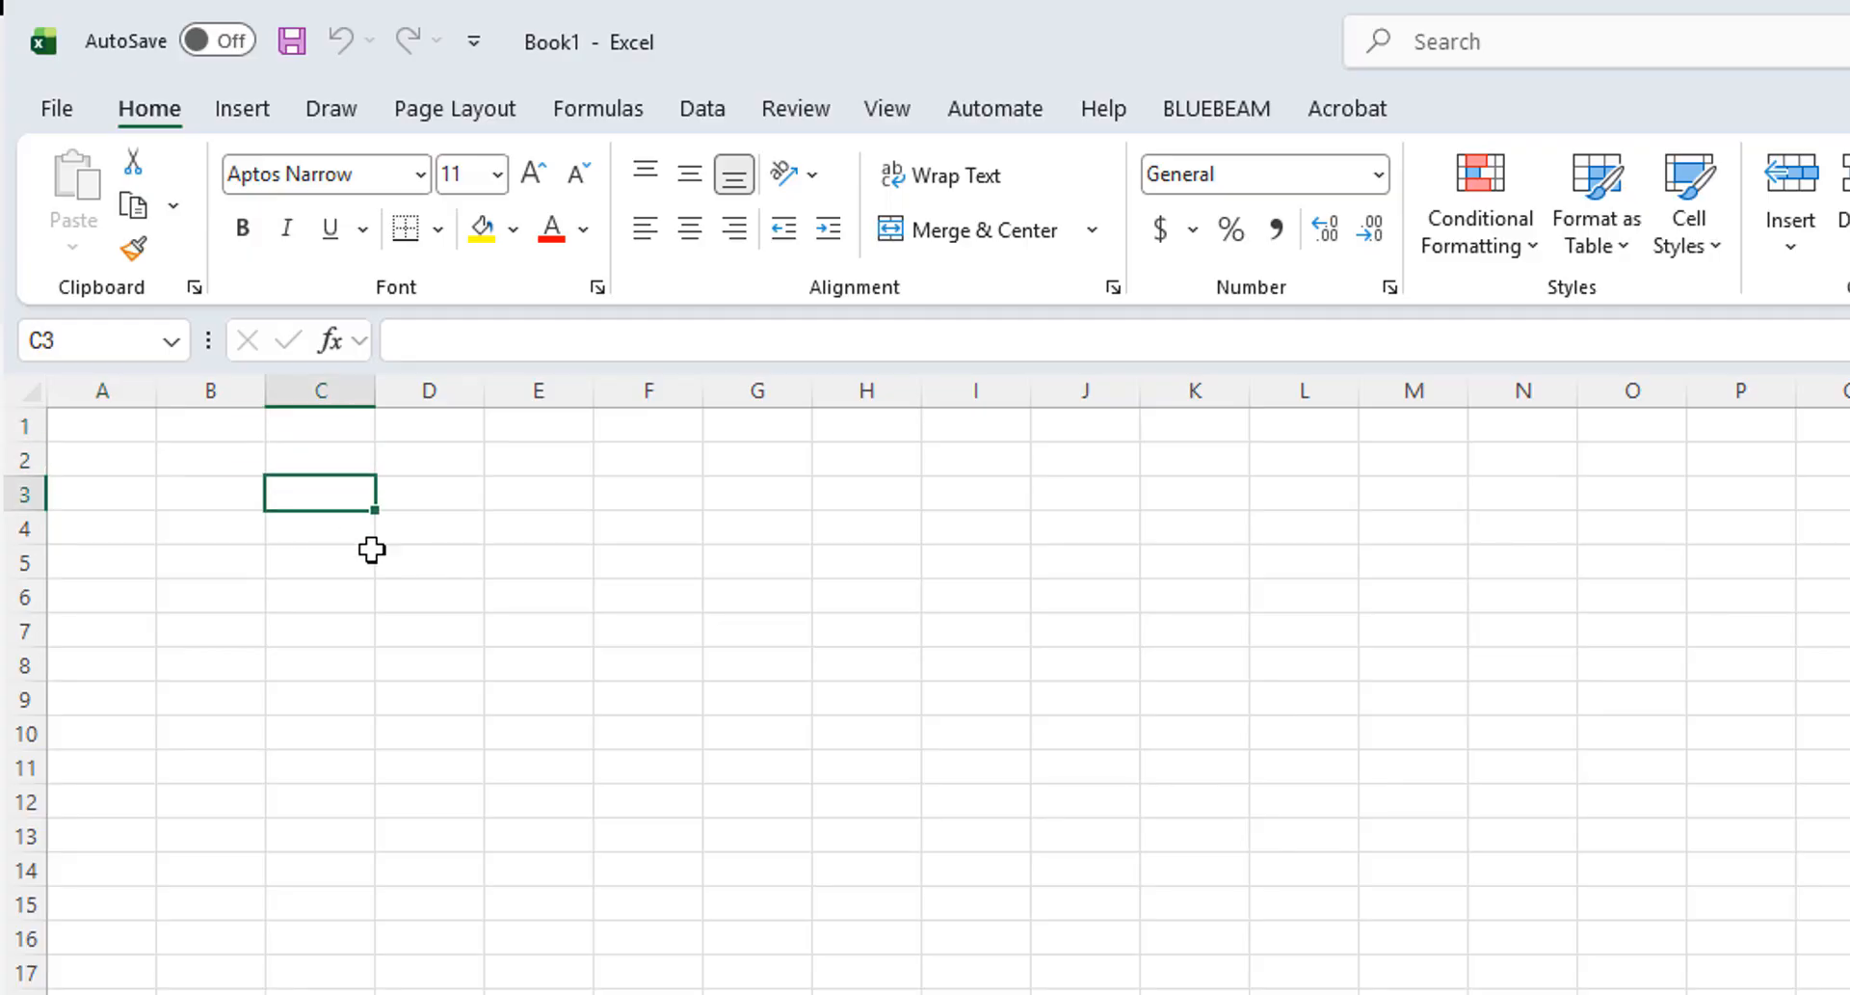
click(428, 596)
click(337, 665)
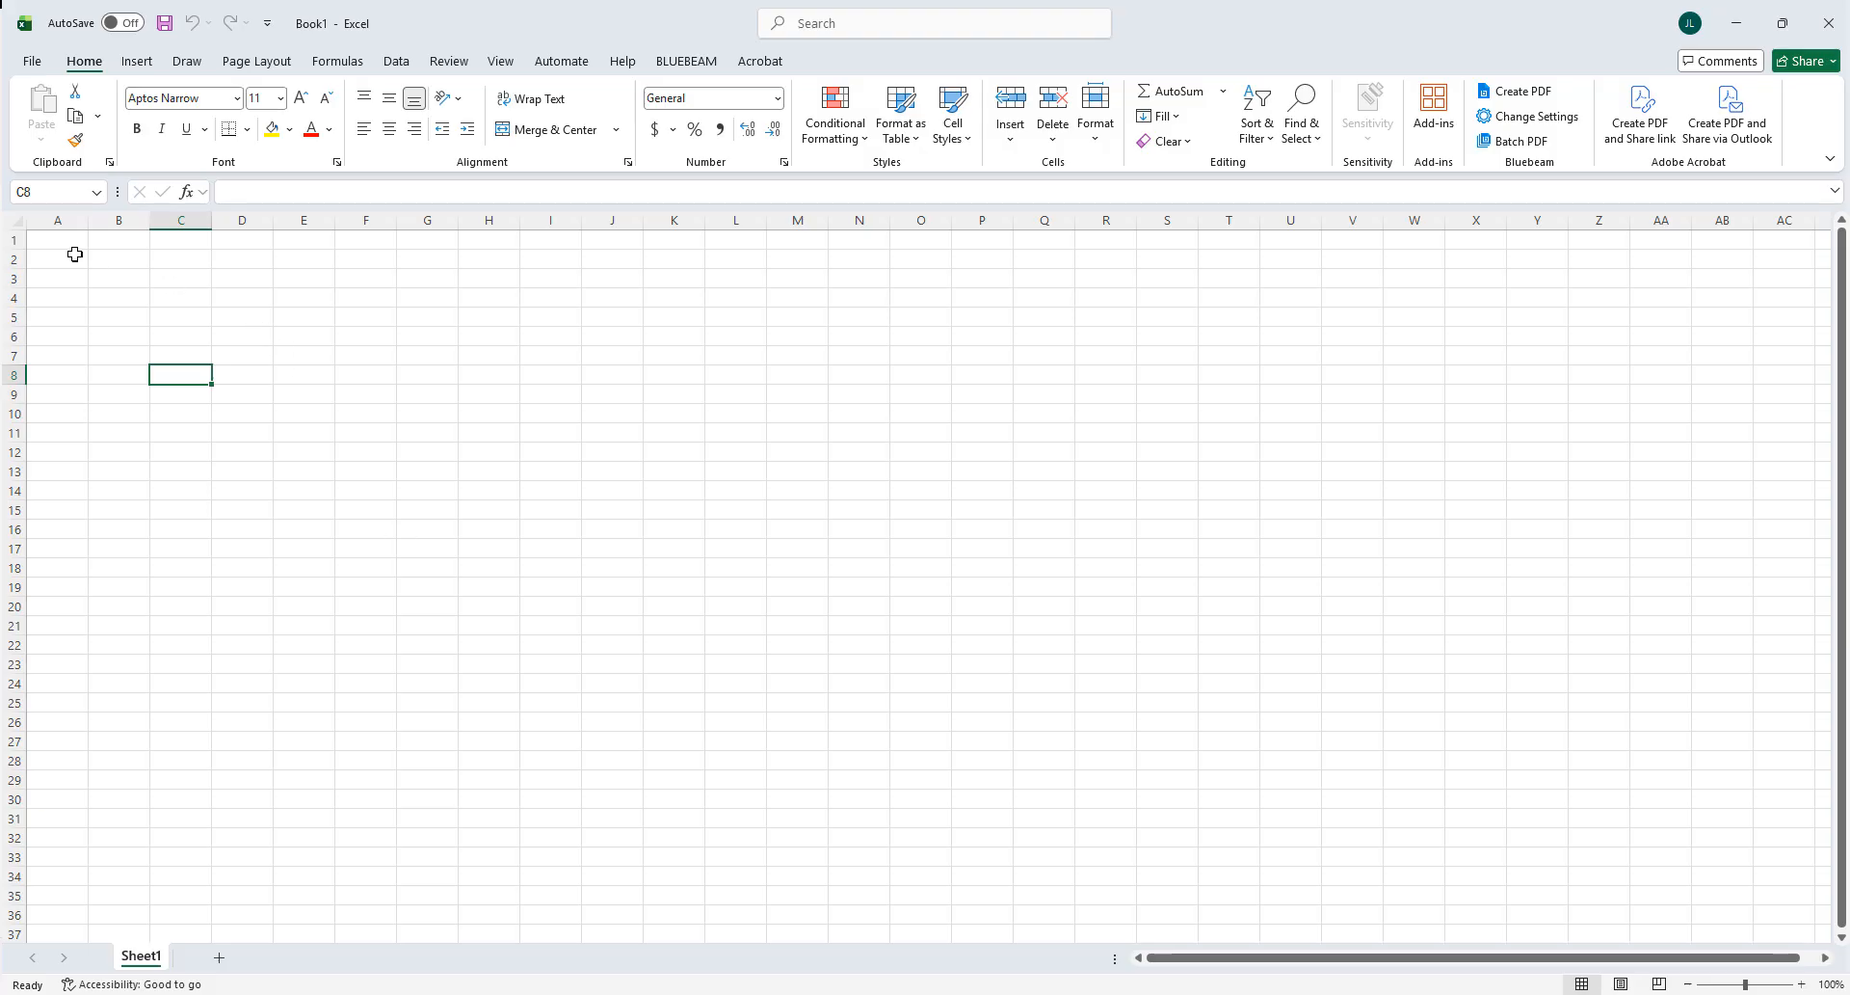
click(121, 297)
click(228, 273)
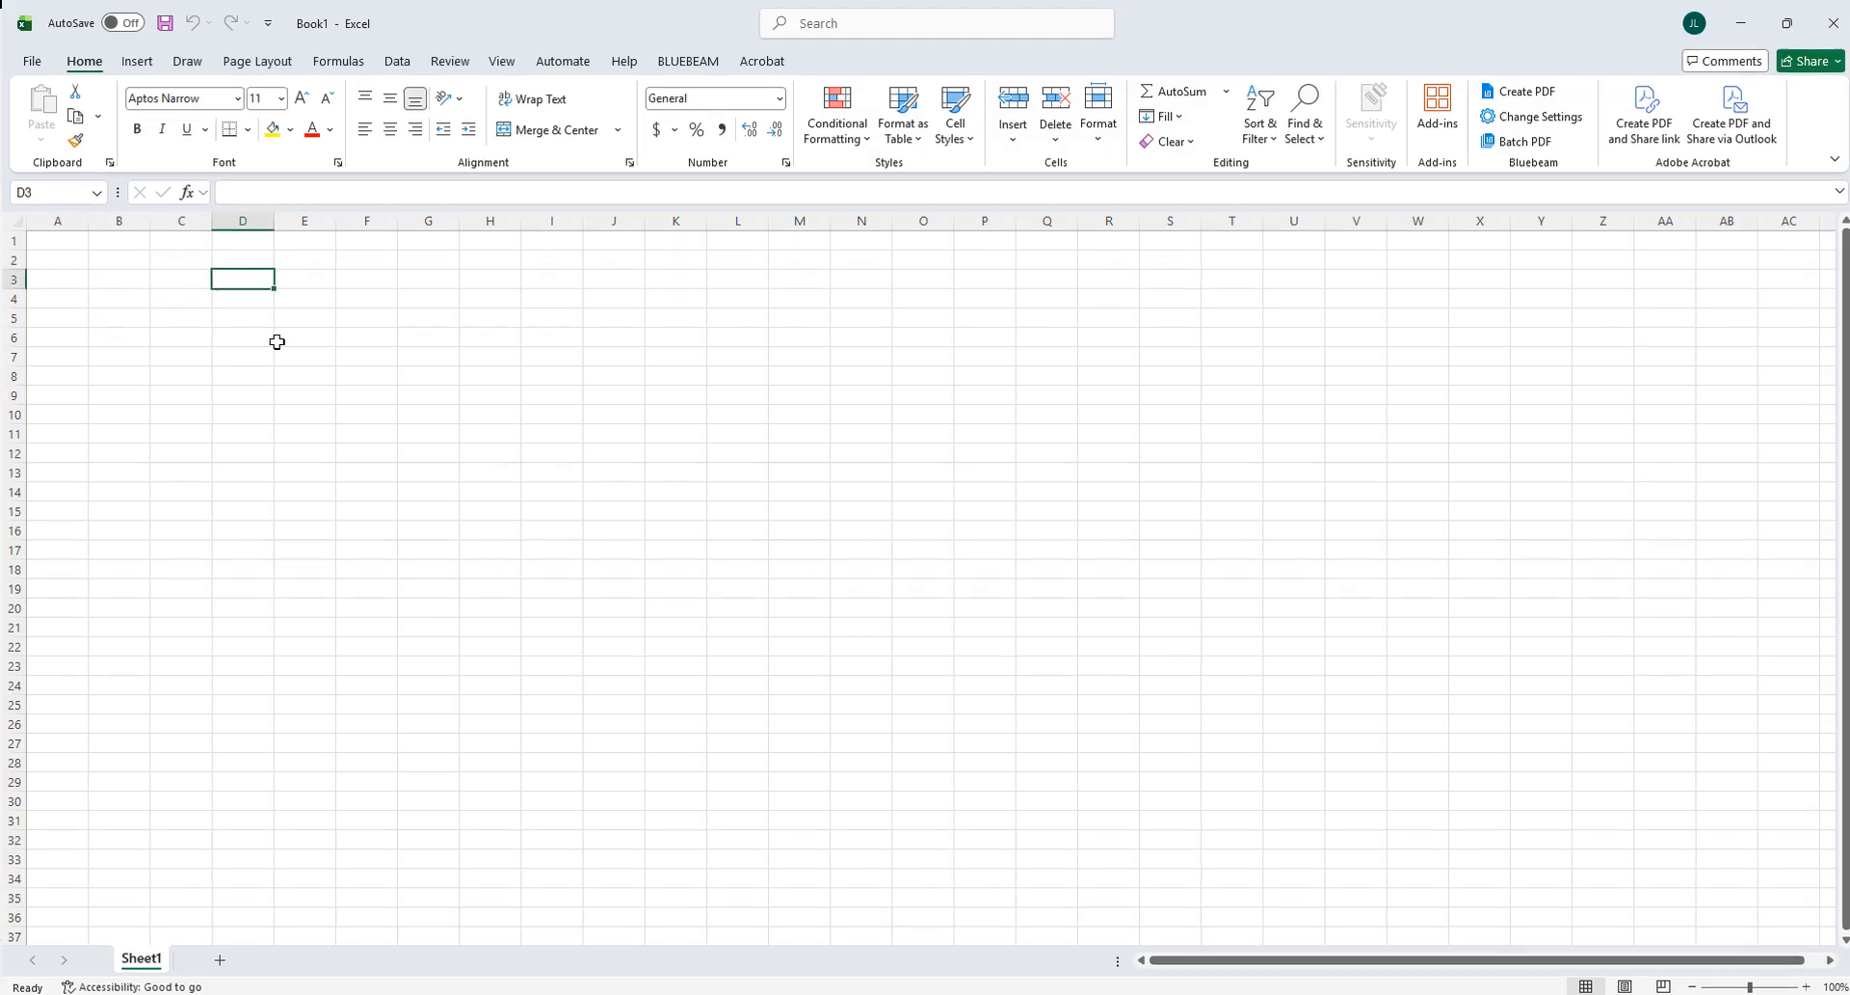
click(94, 284)
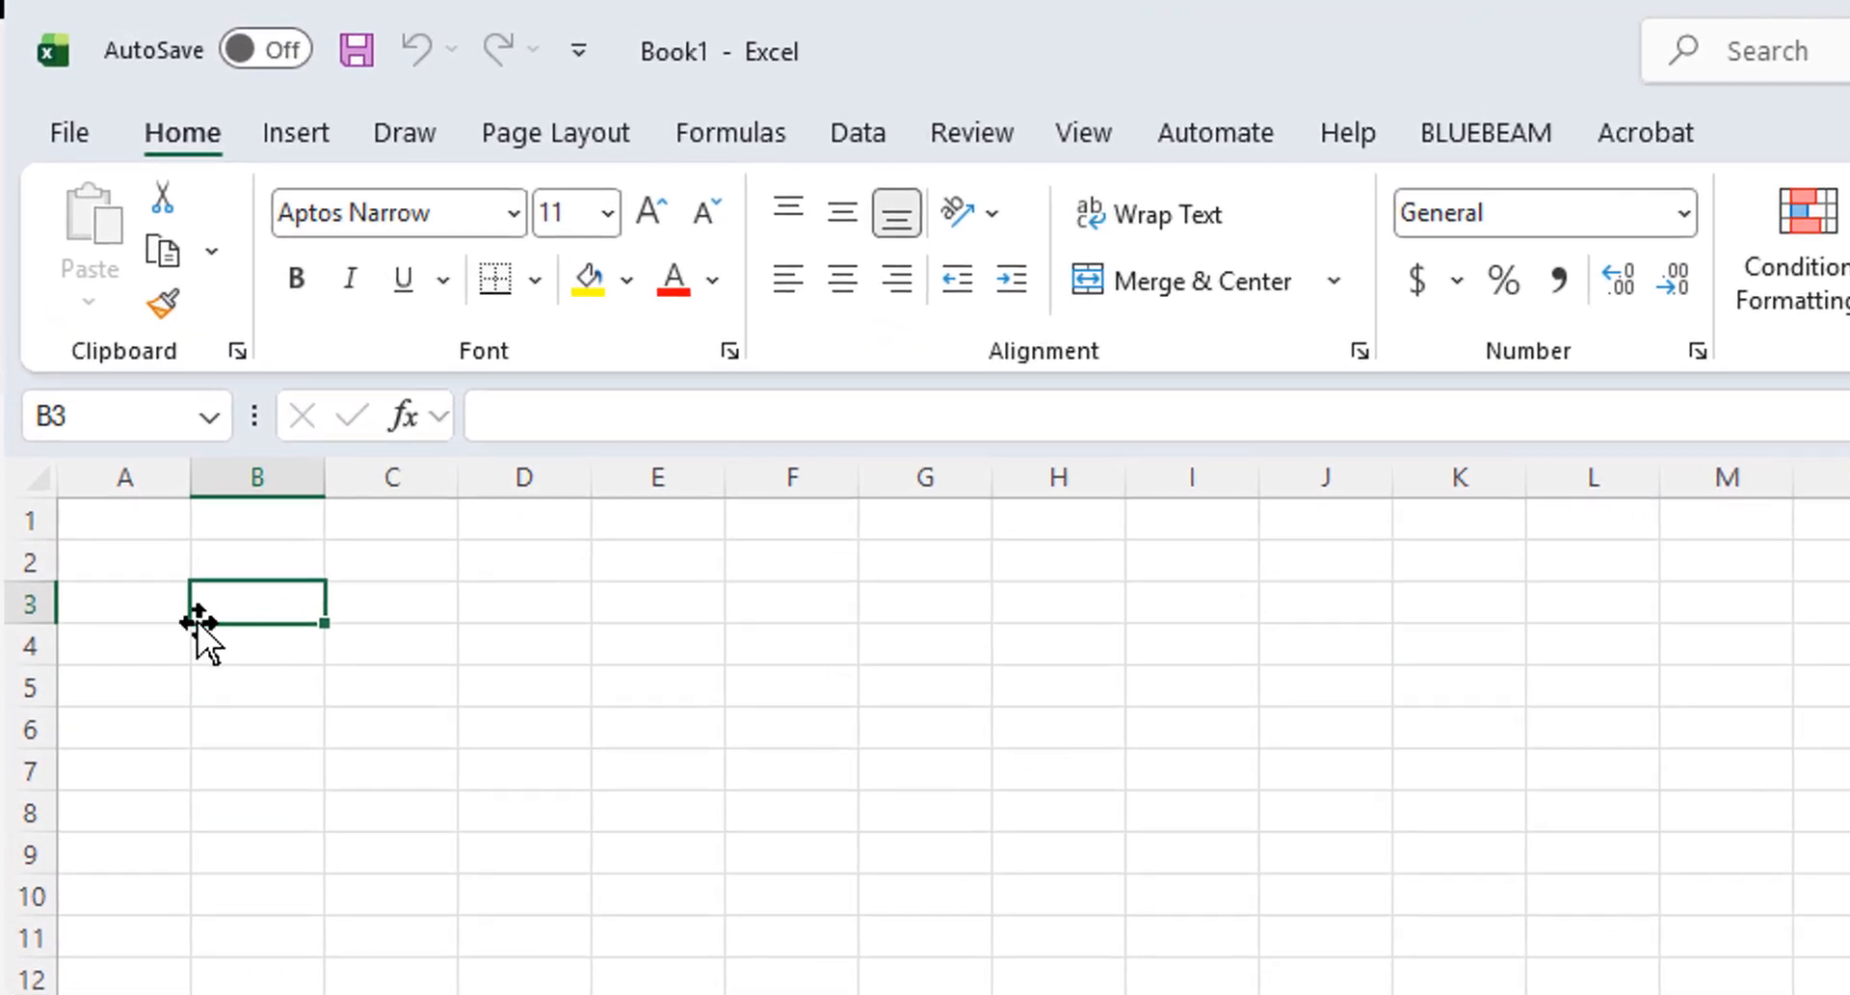
click(128, 597)
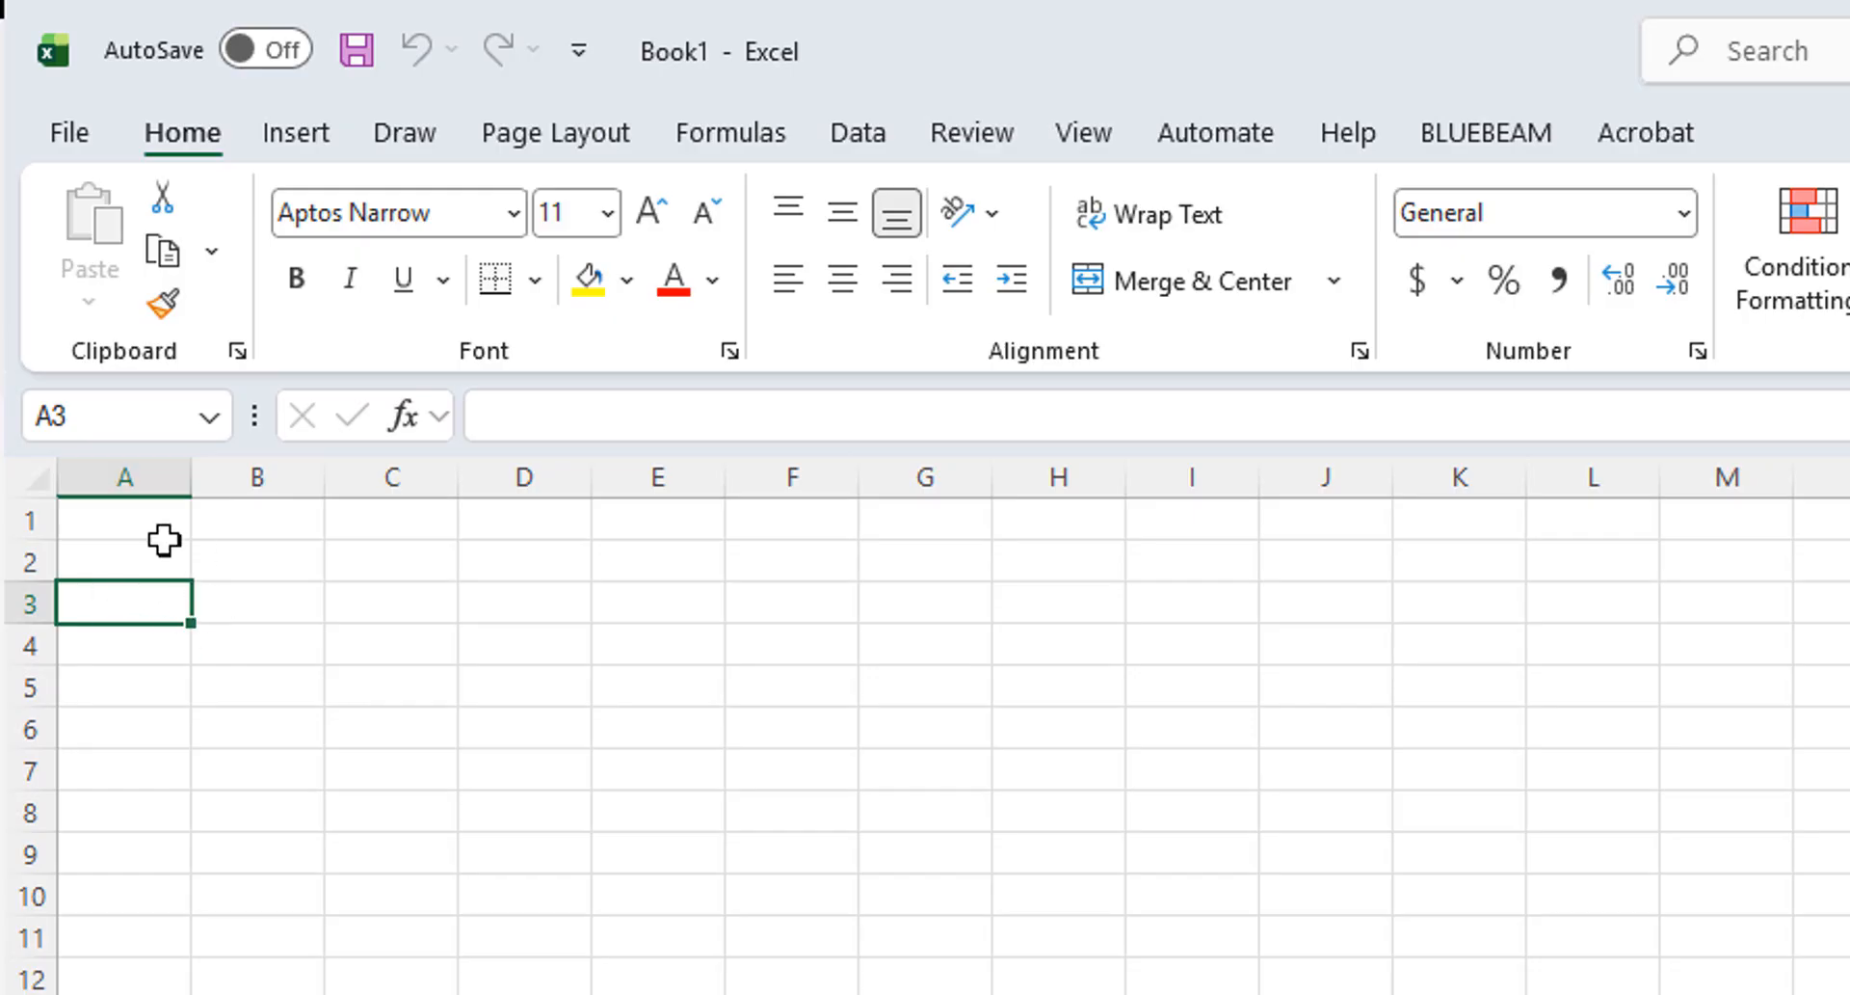
click(31, 603)
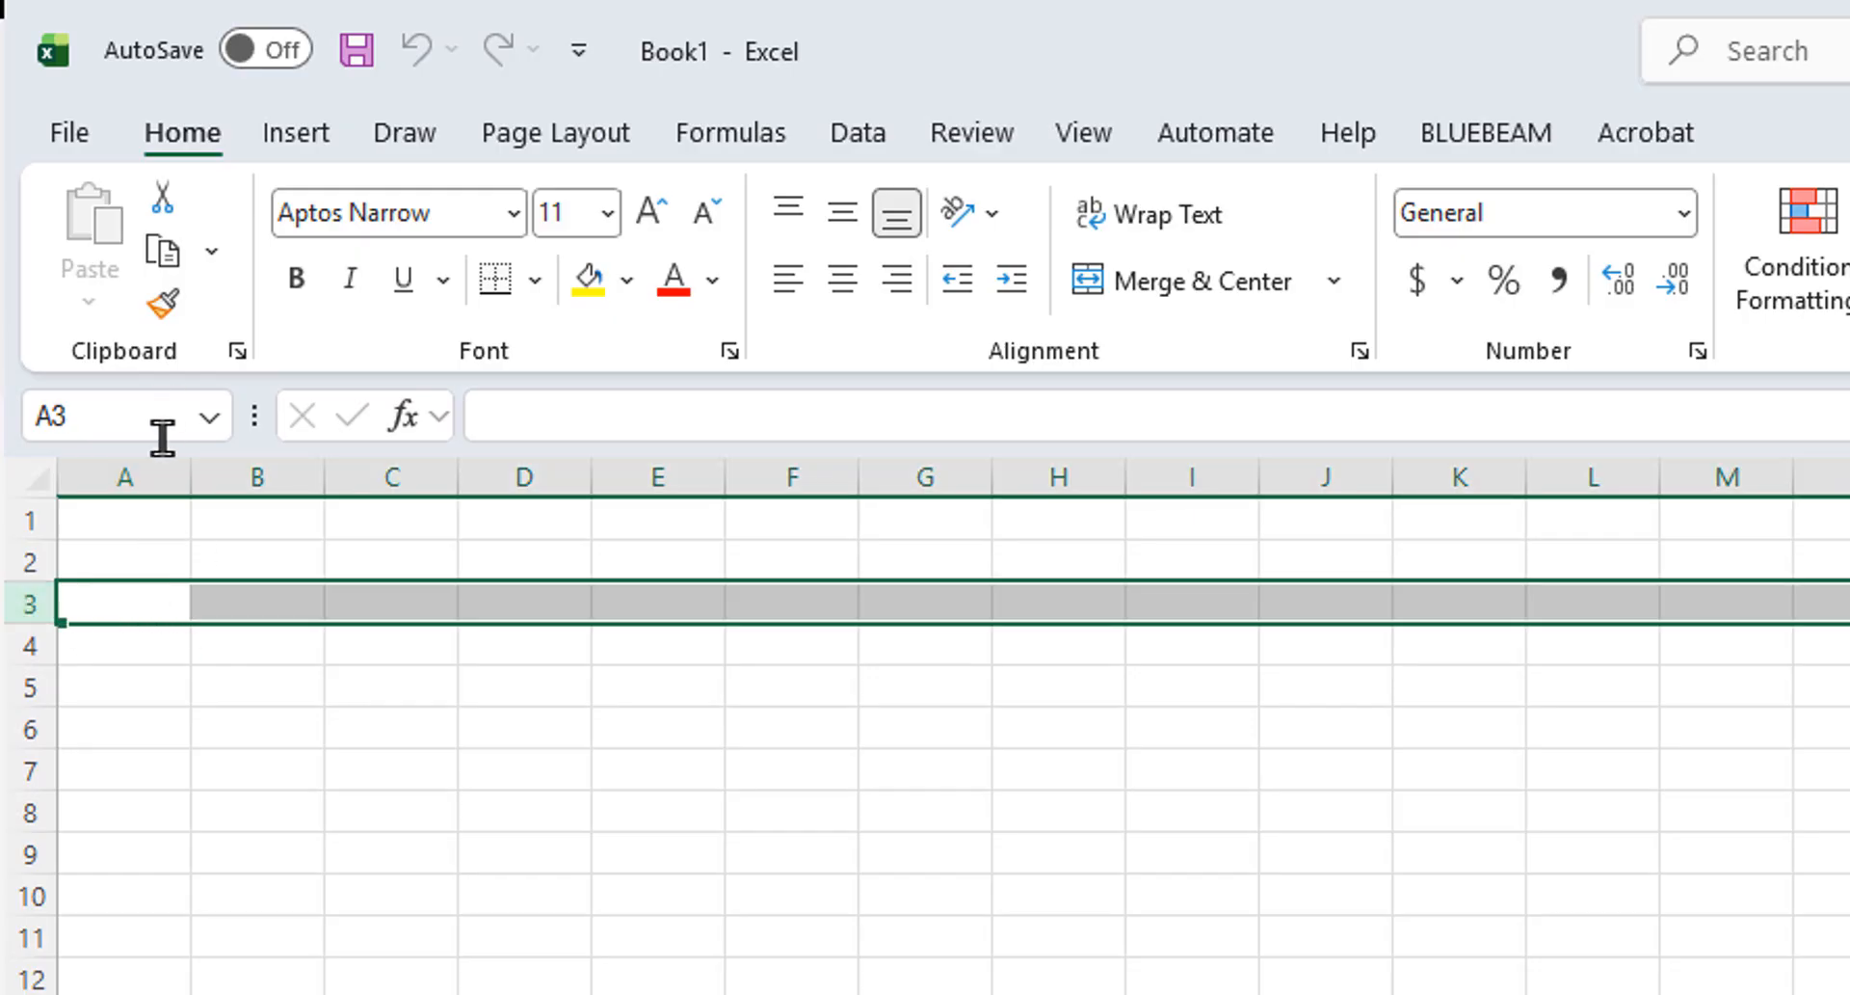
click(123, 479)
click(68, 597)
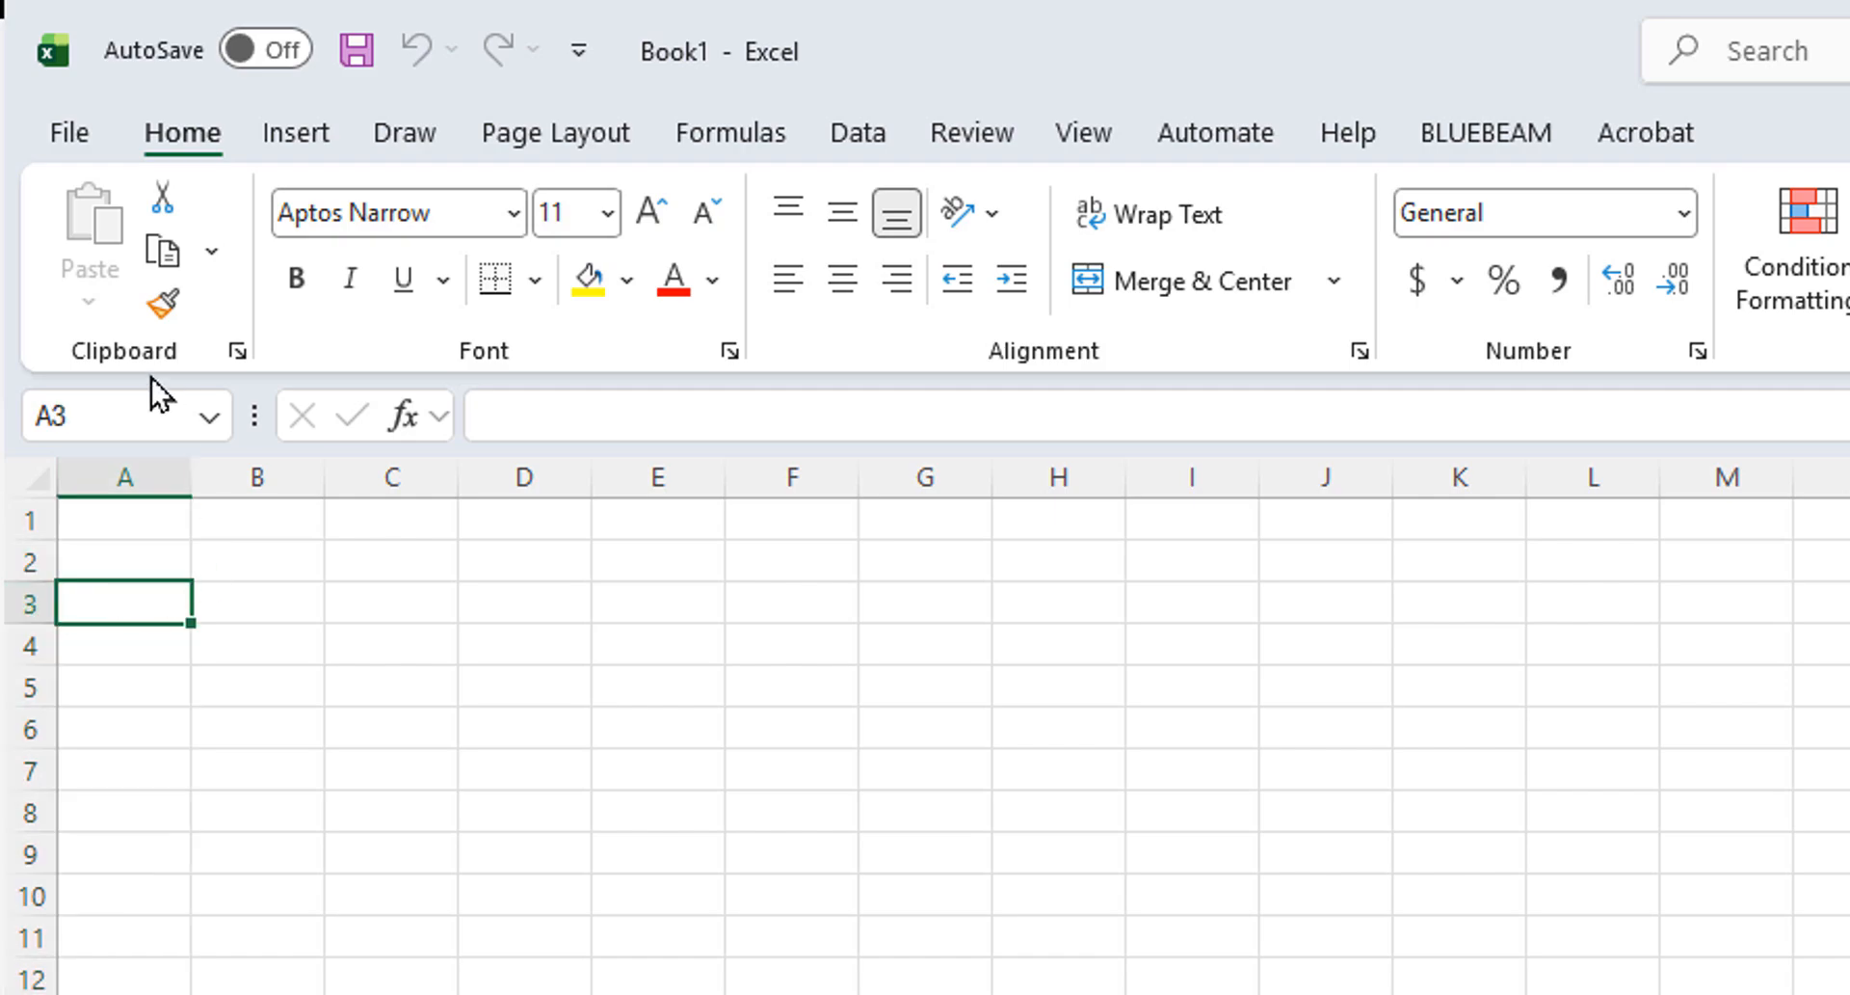
click(435, 692)
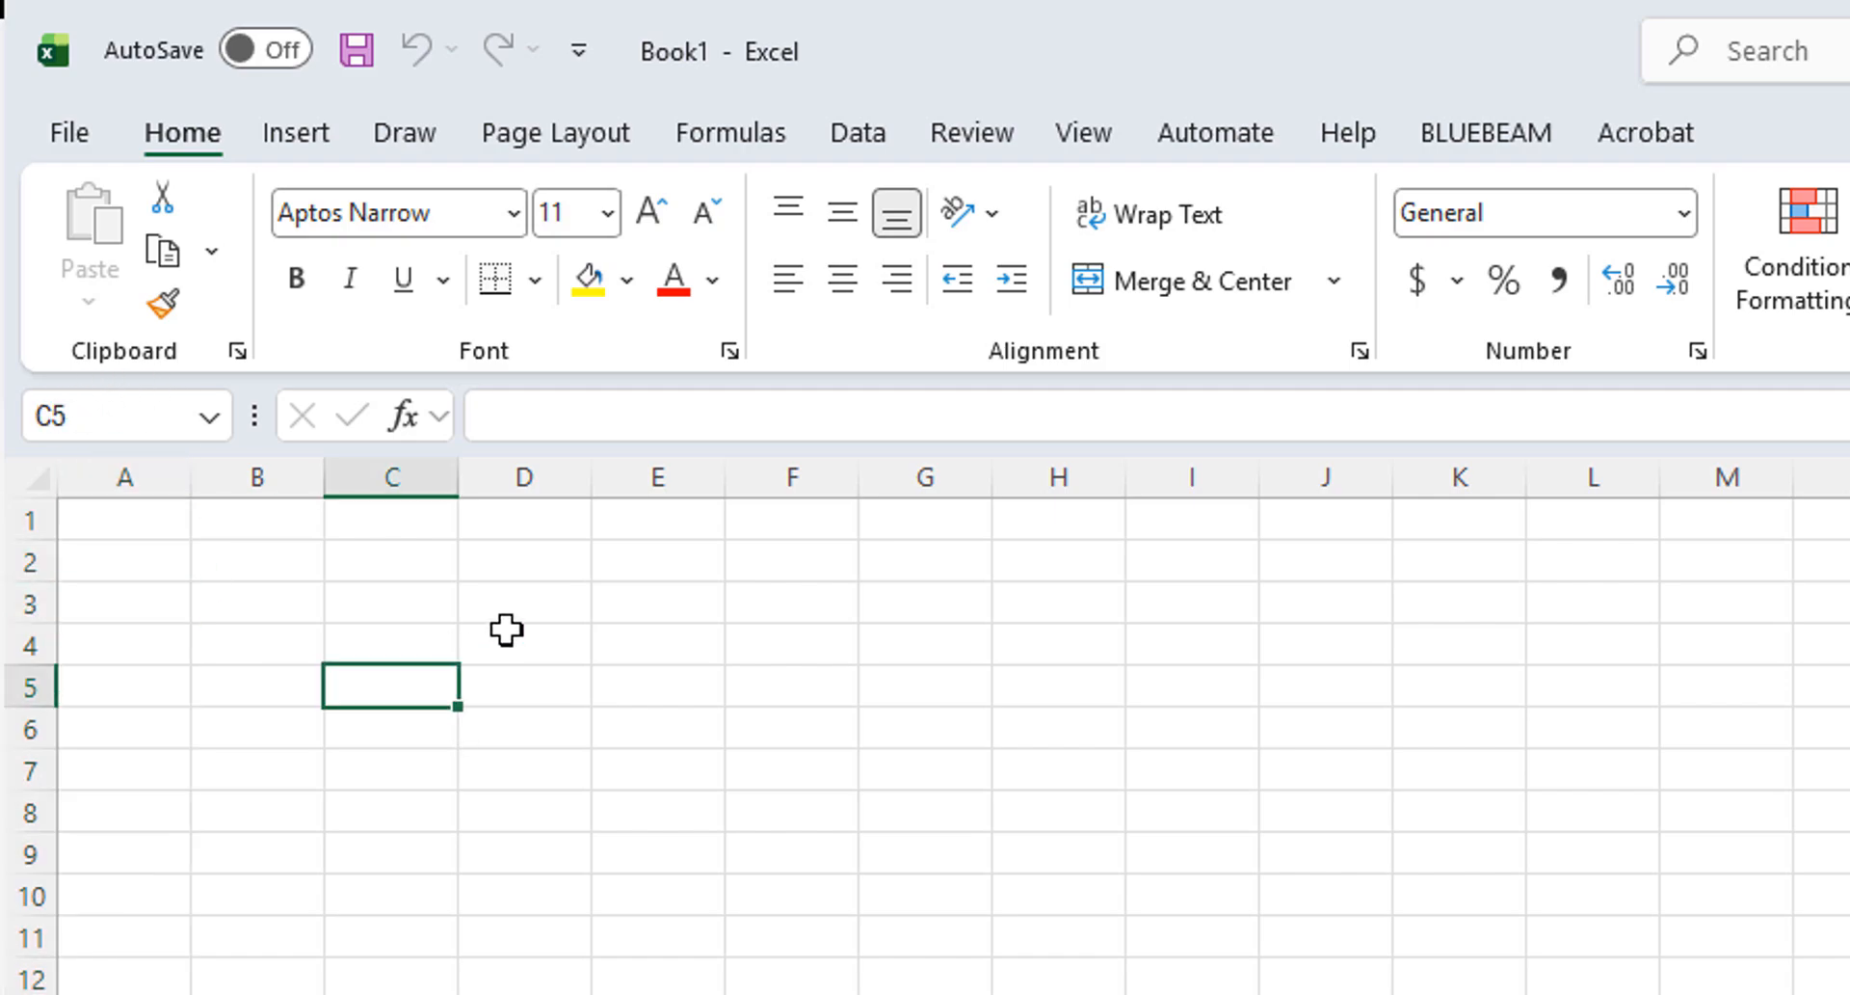
click(786, 682)
click(665, 930)
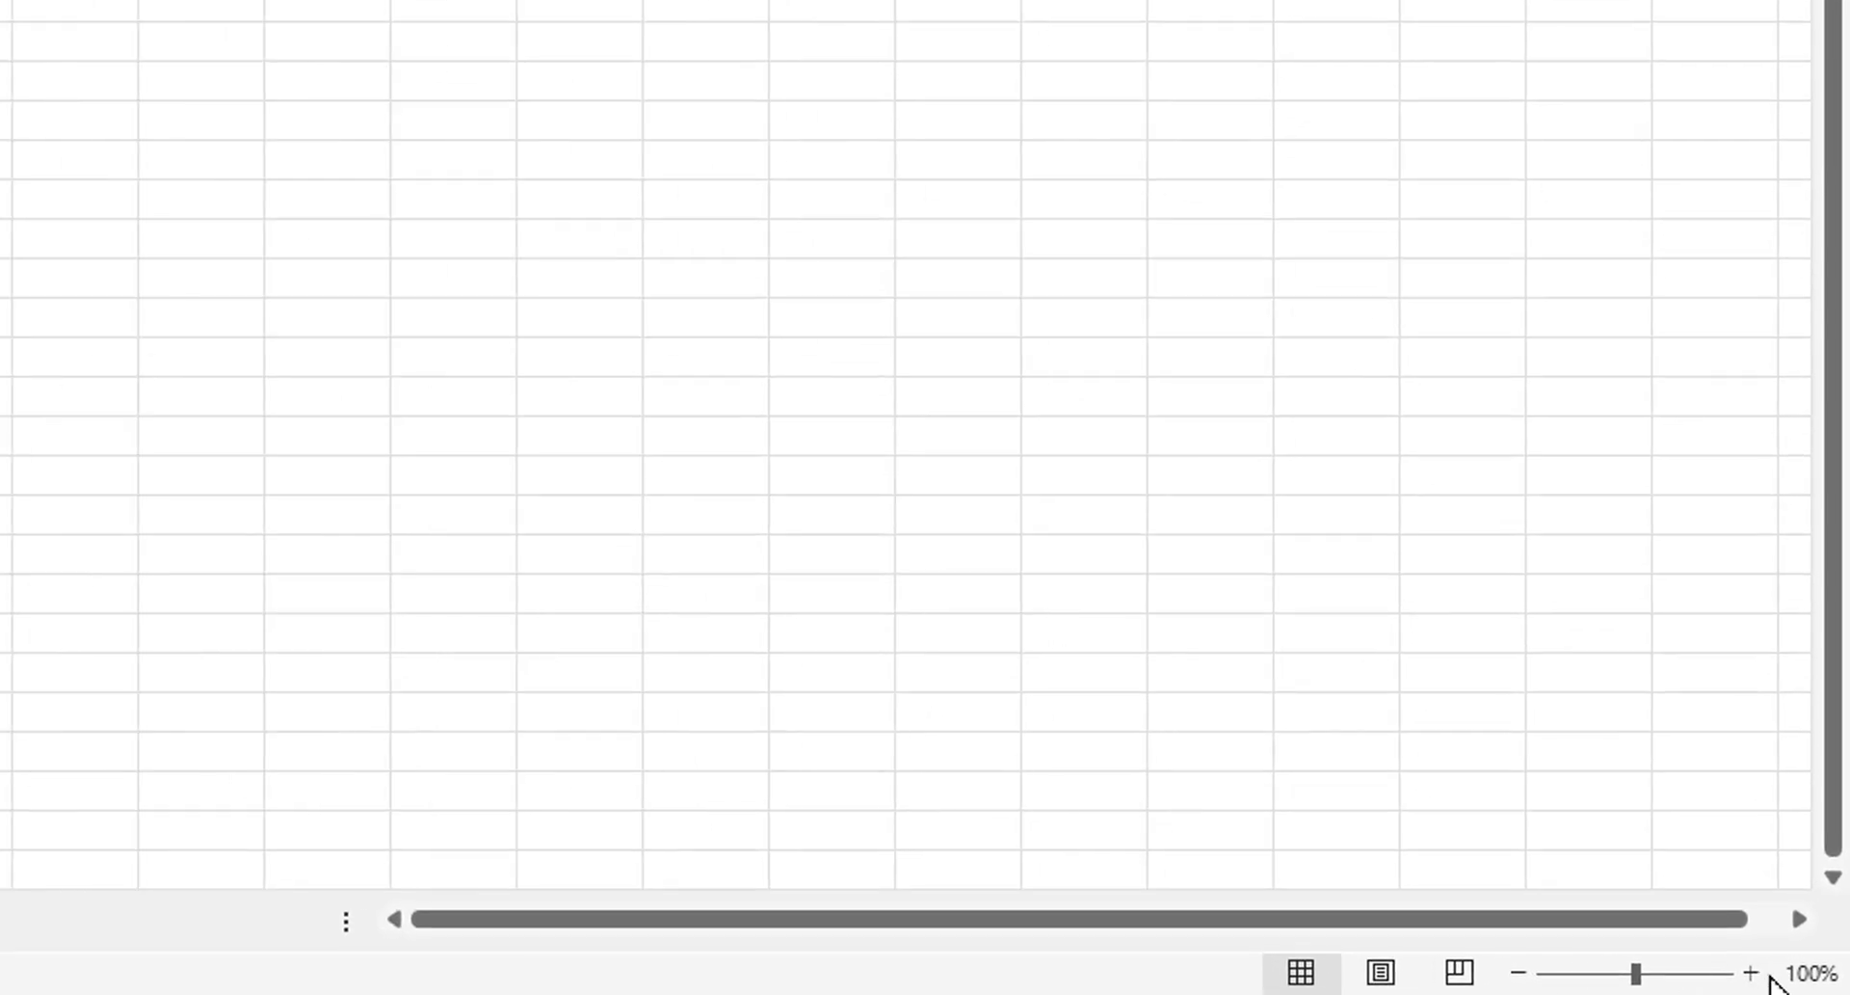
Enter the heading Name in A1, with 1 in A2 and 2 in A3 below it.
click(1751, 972)
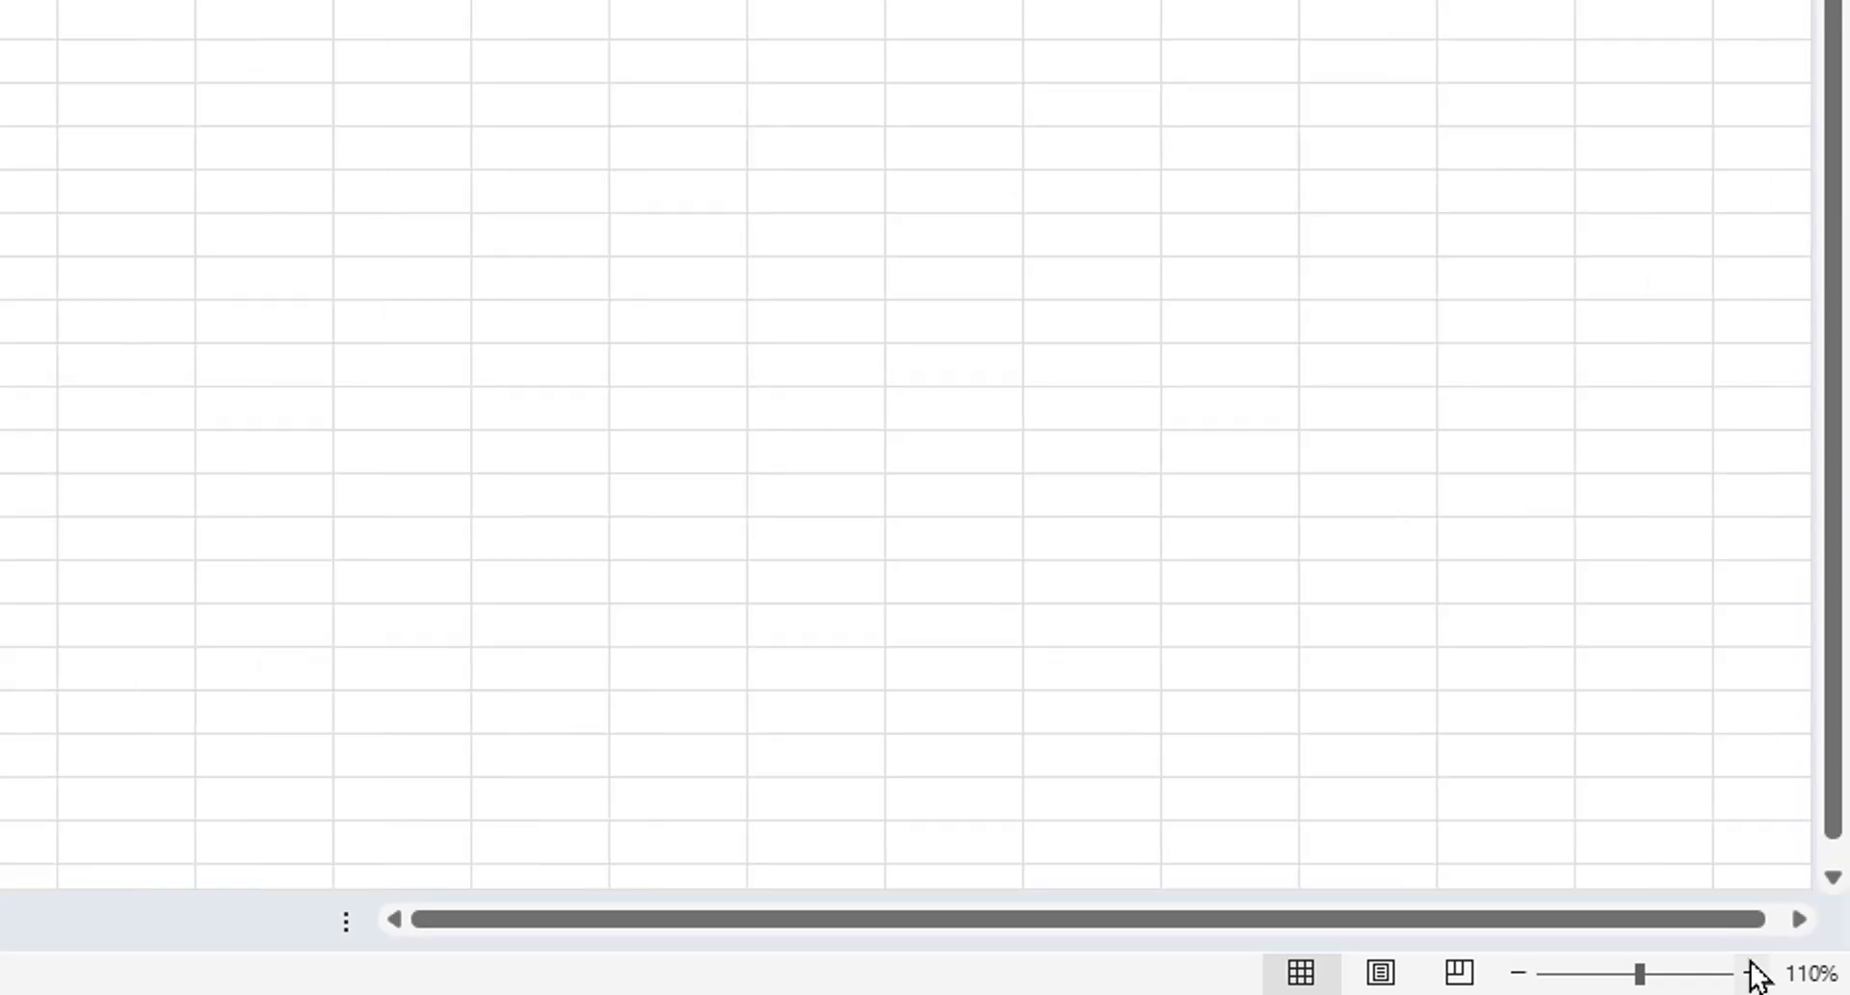
click(1751, 971)
click(1751, 972)
click(1754, 972)
click(1754, 972)
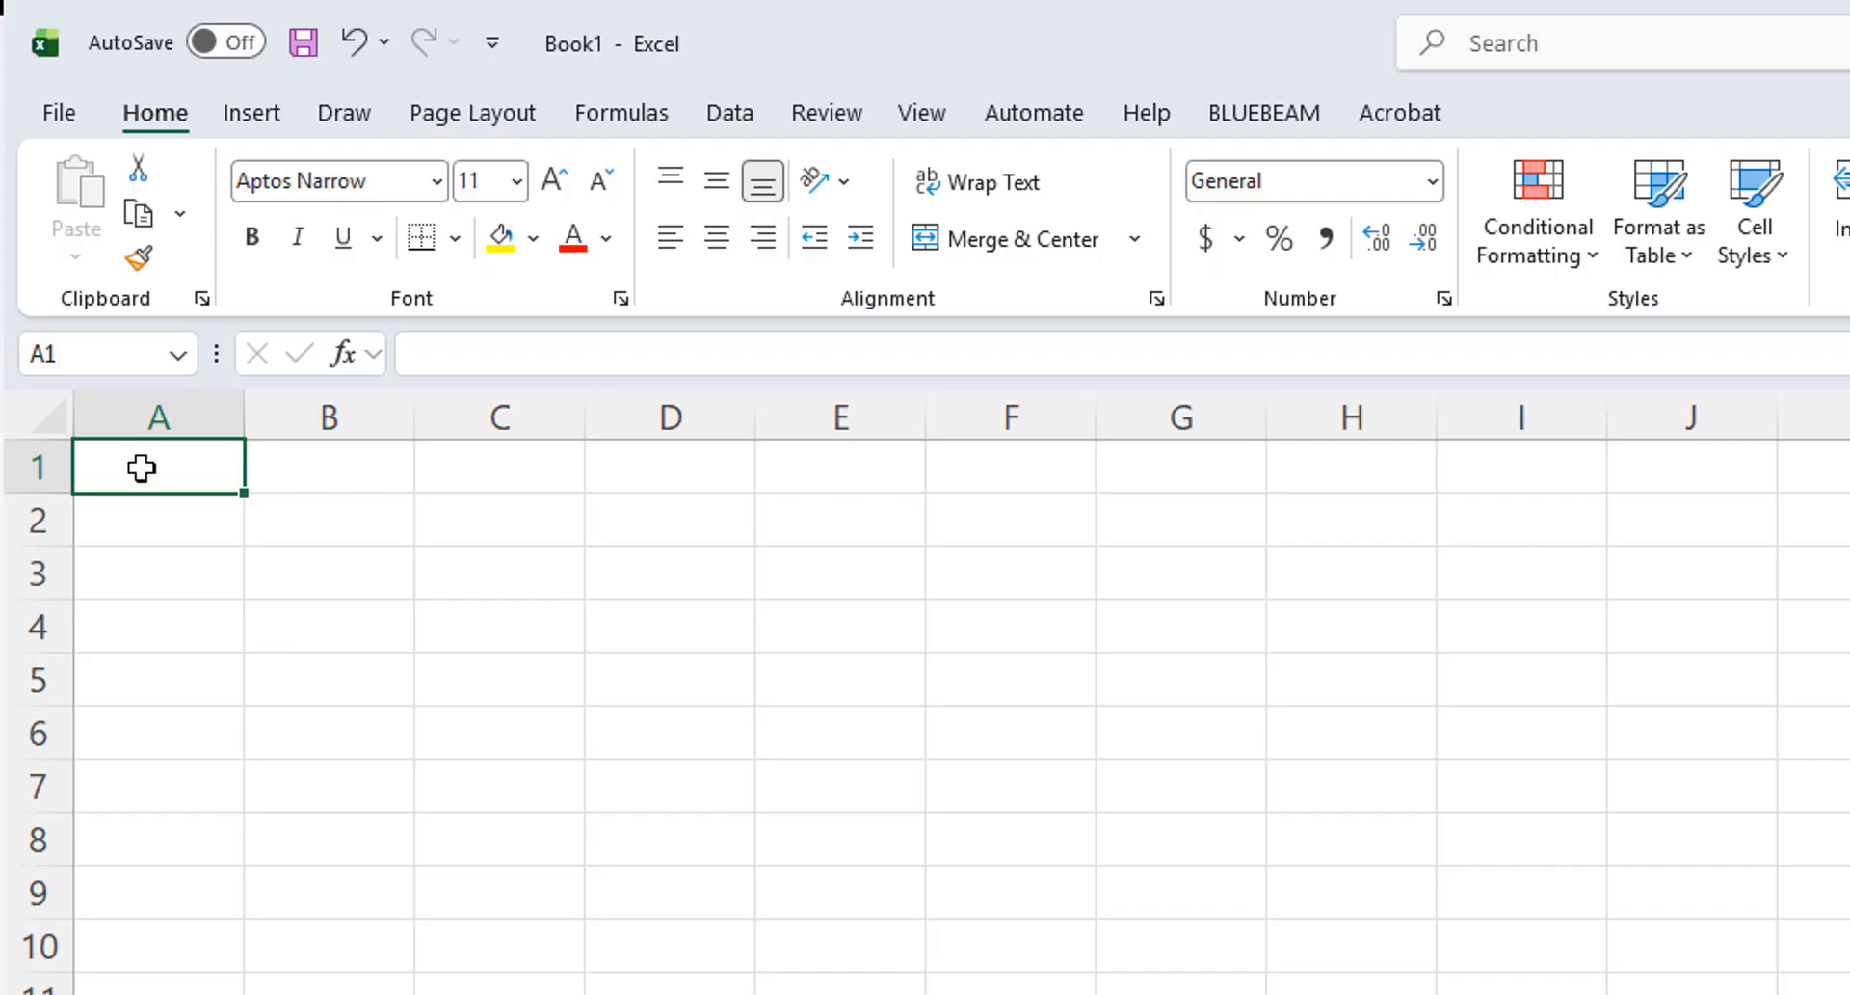
text(Name)
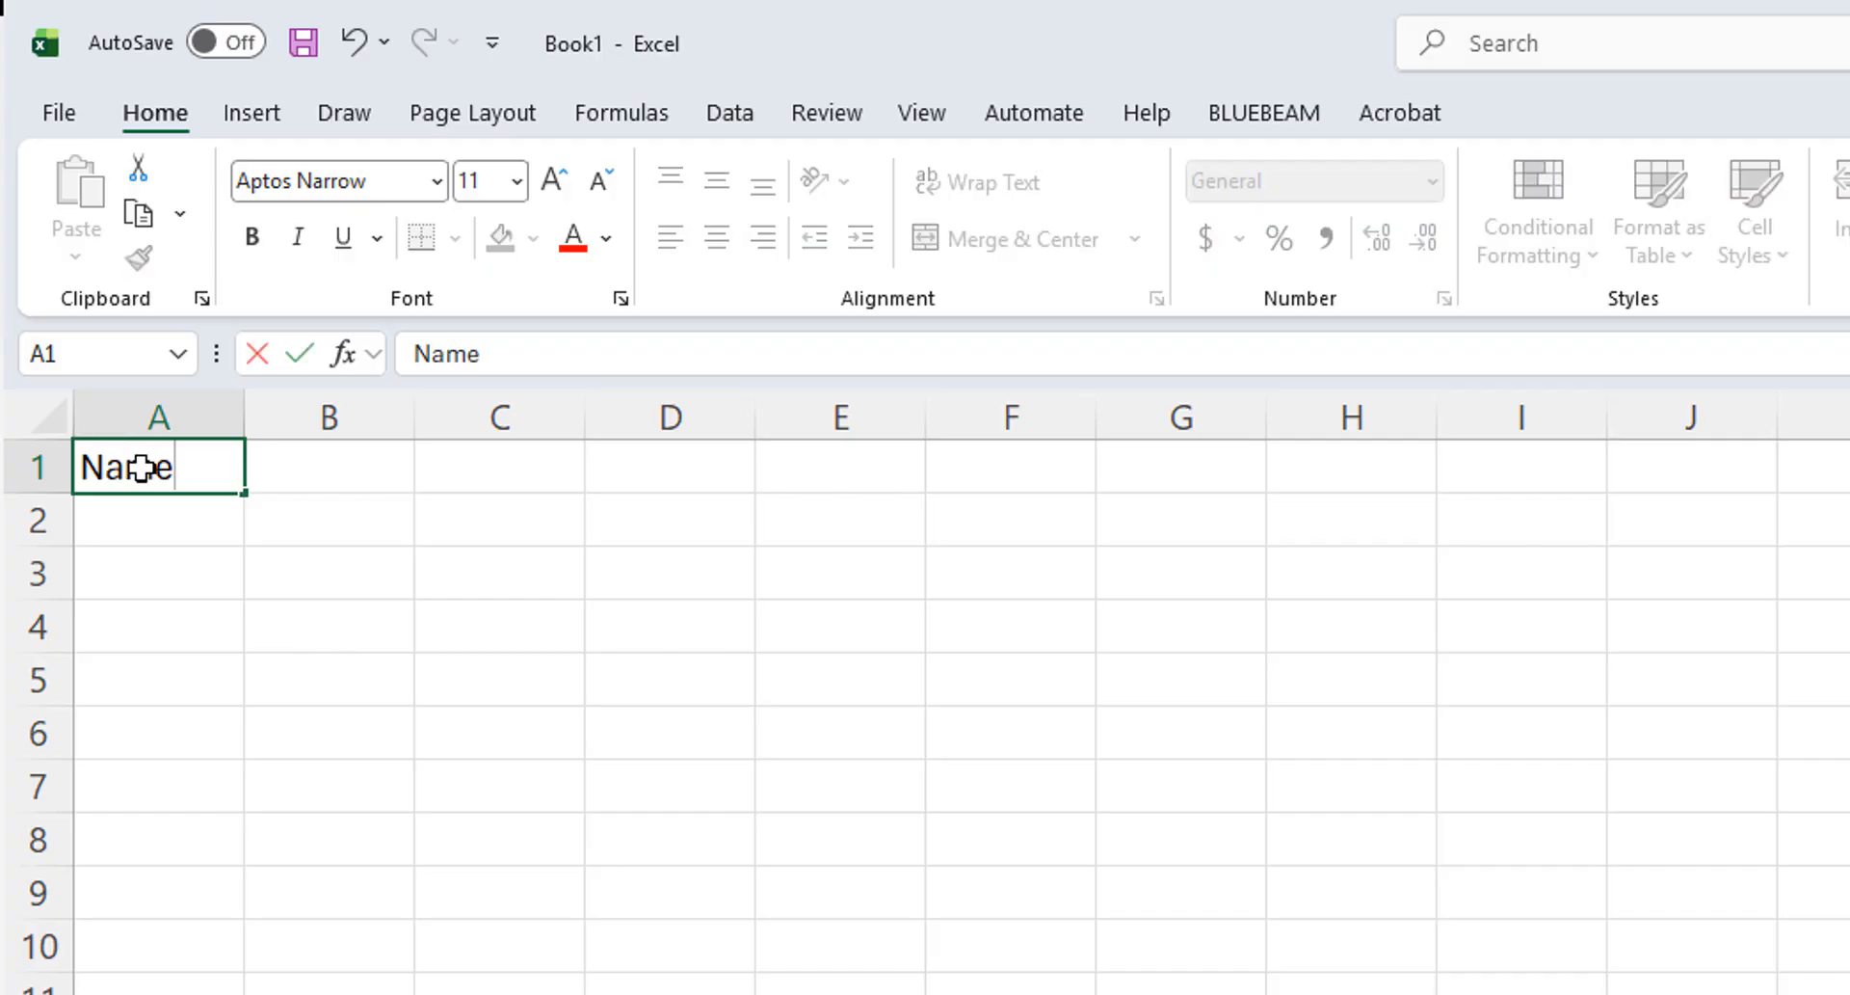
key(Return)
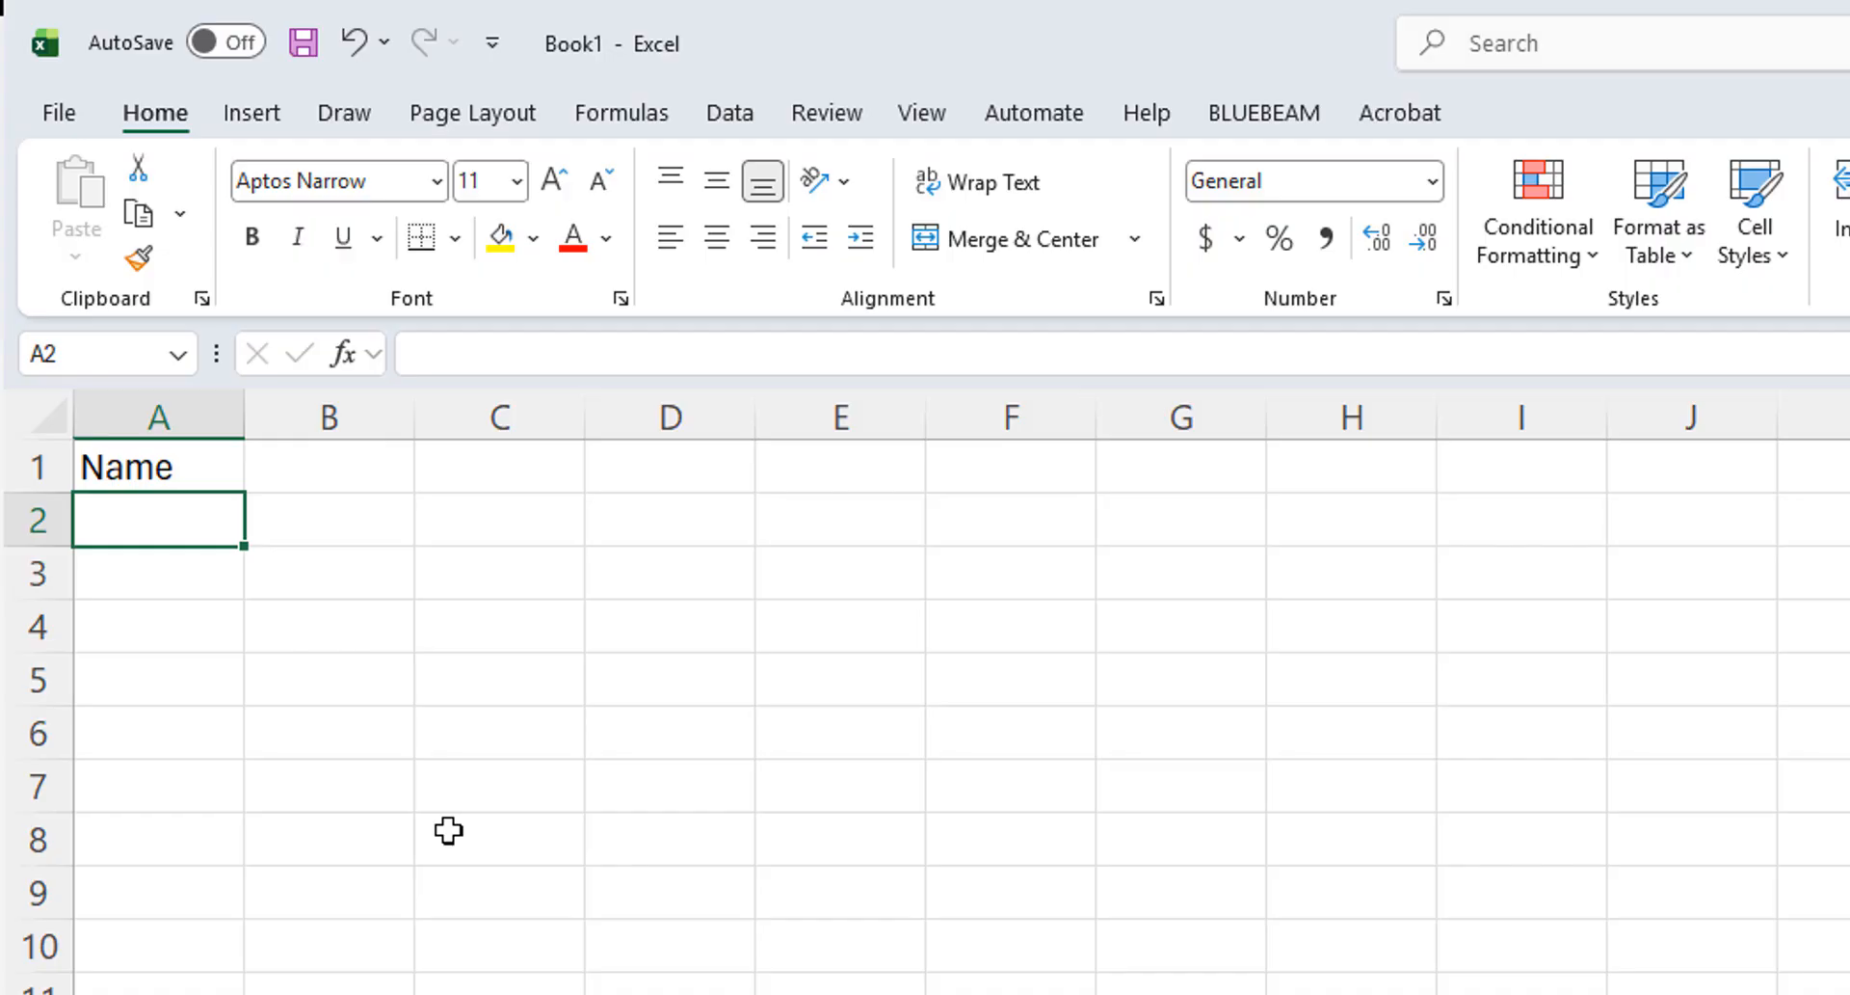
text(1)
click(166, 578)
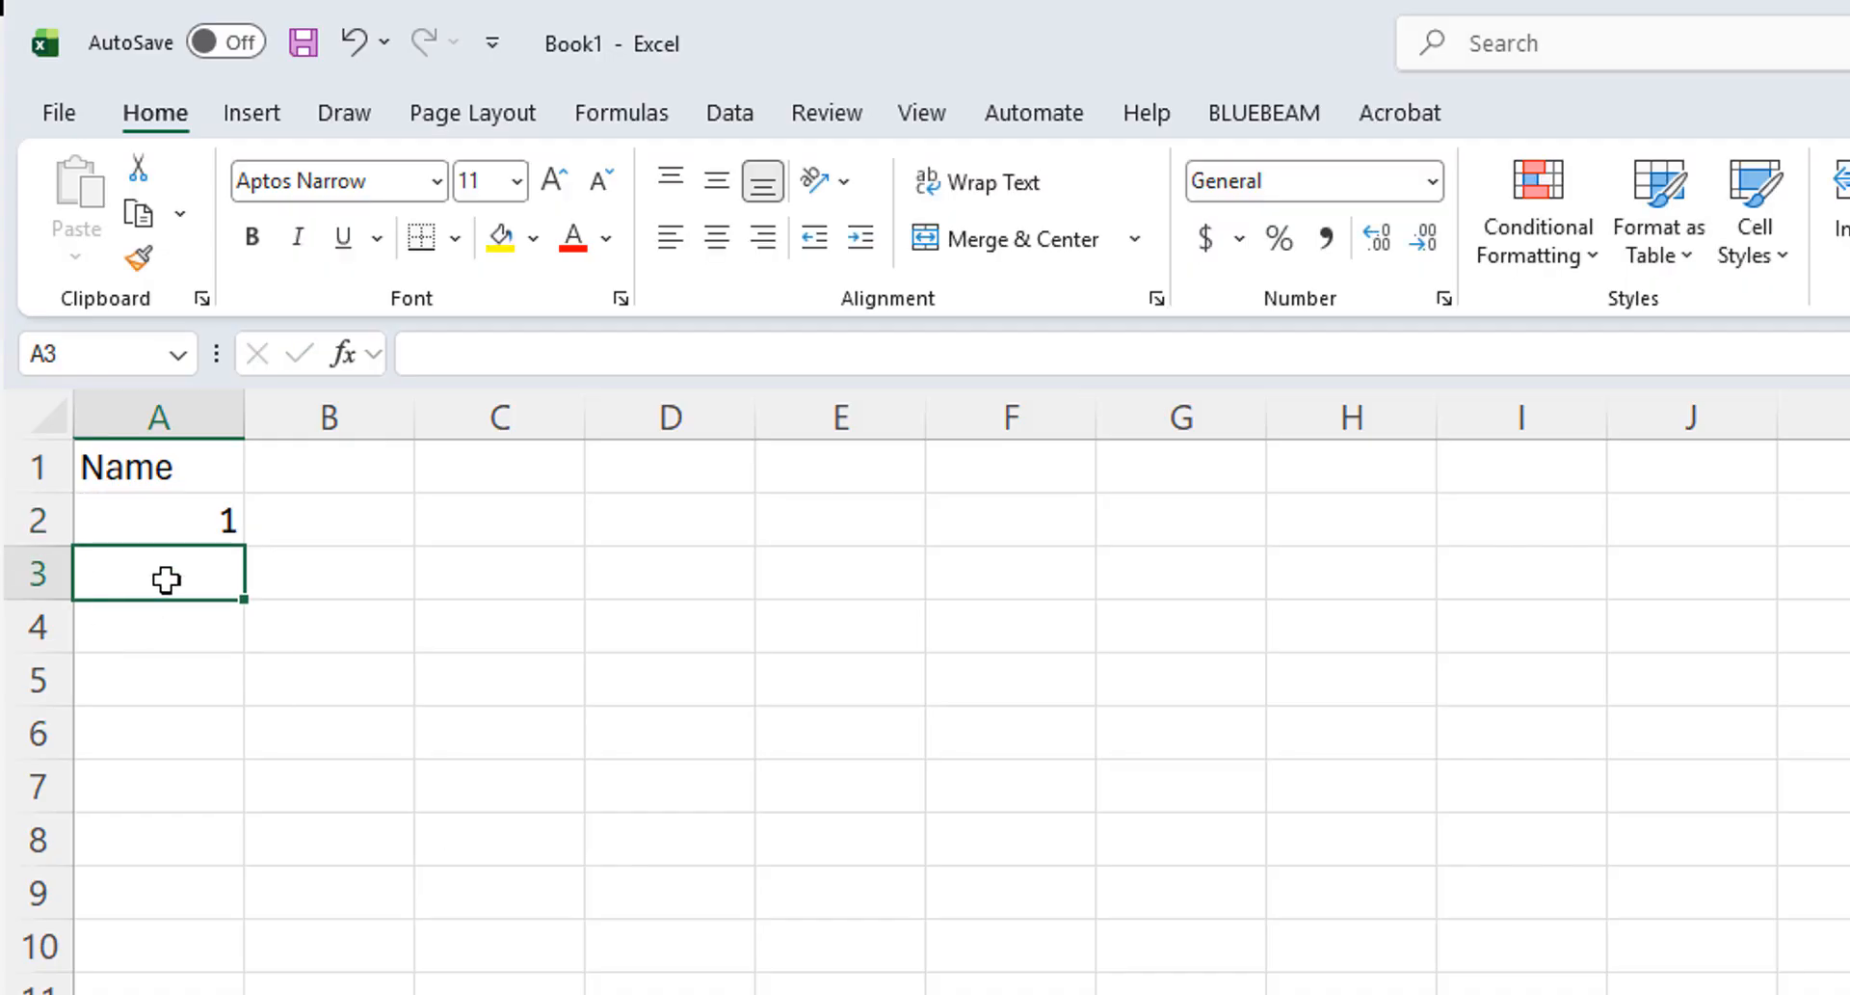
text(2)
click(169, 638)
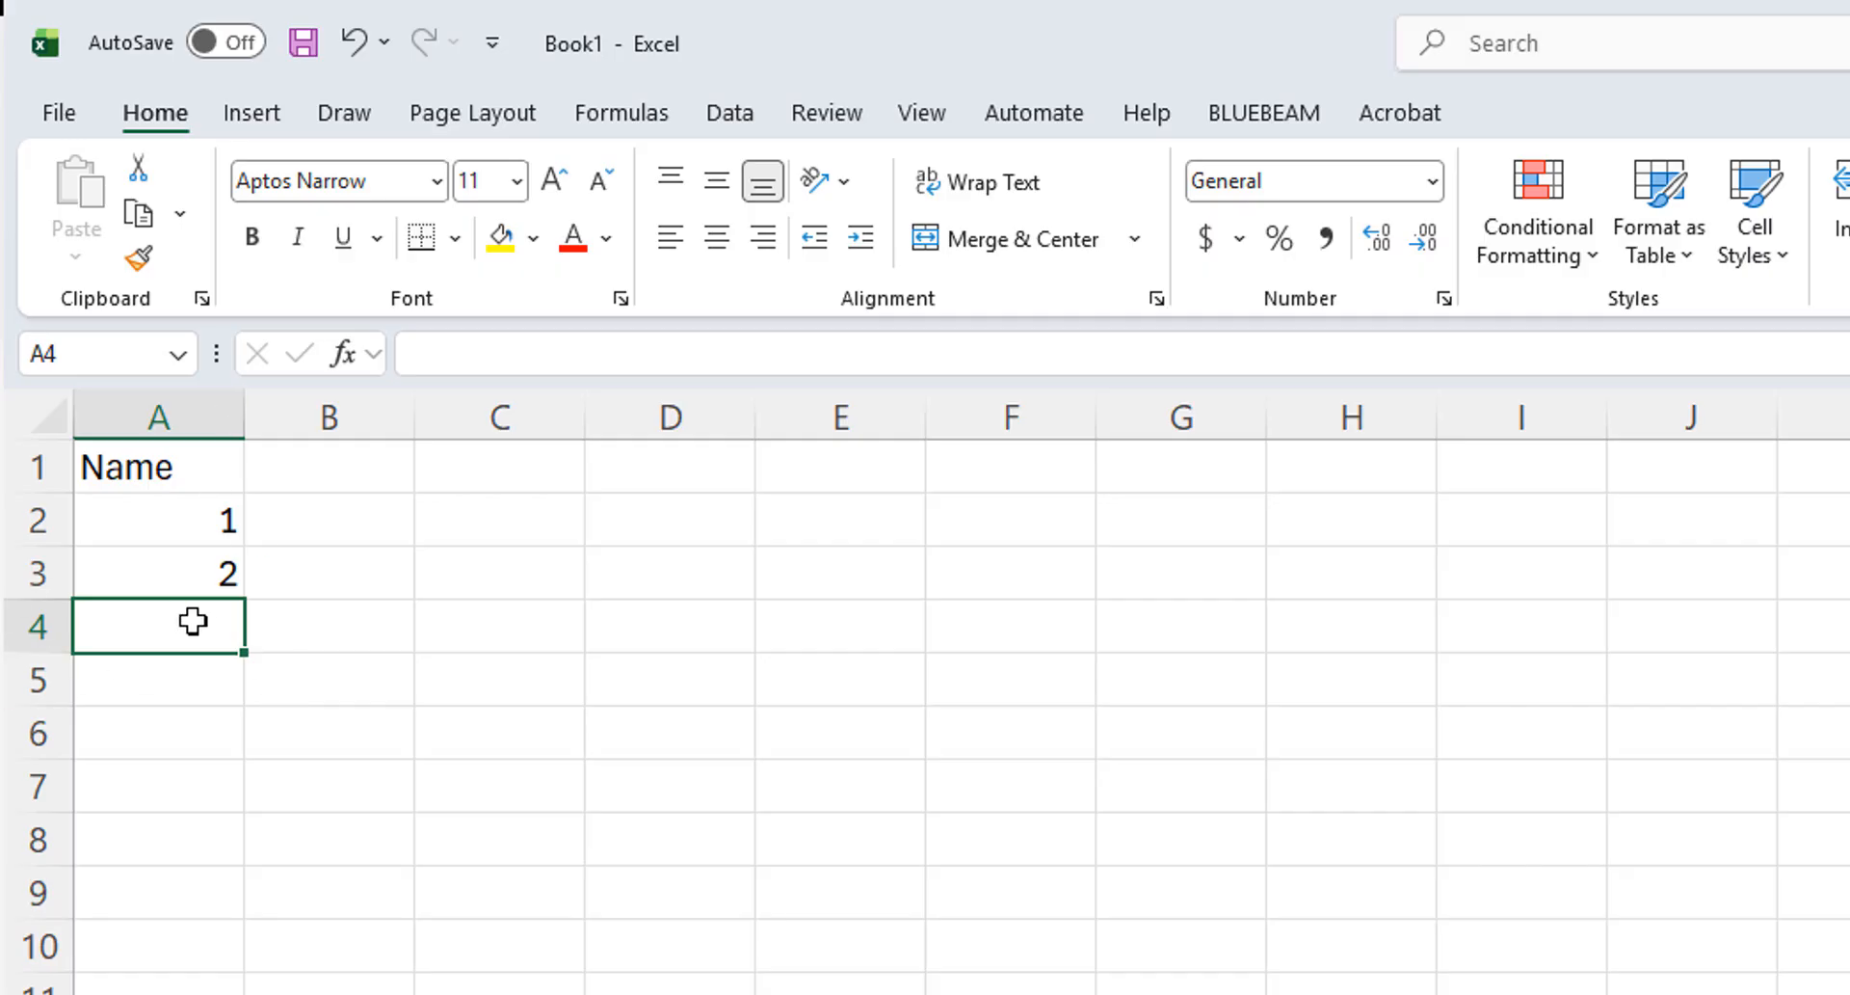
Try a fixed value of 3 in A4 with A2 changed to 4, and undo both entries.
text(3)
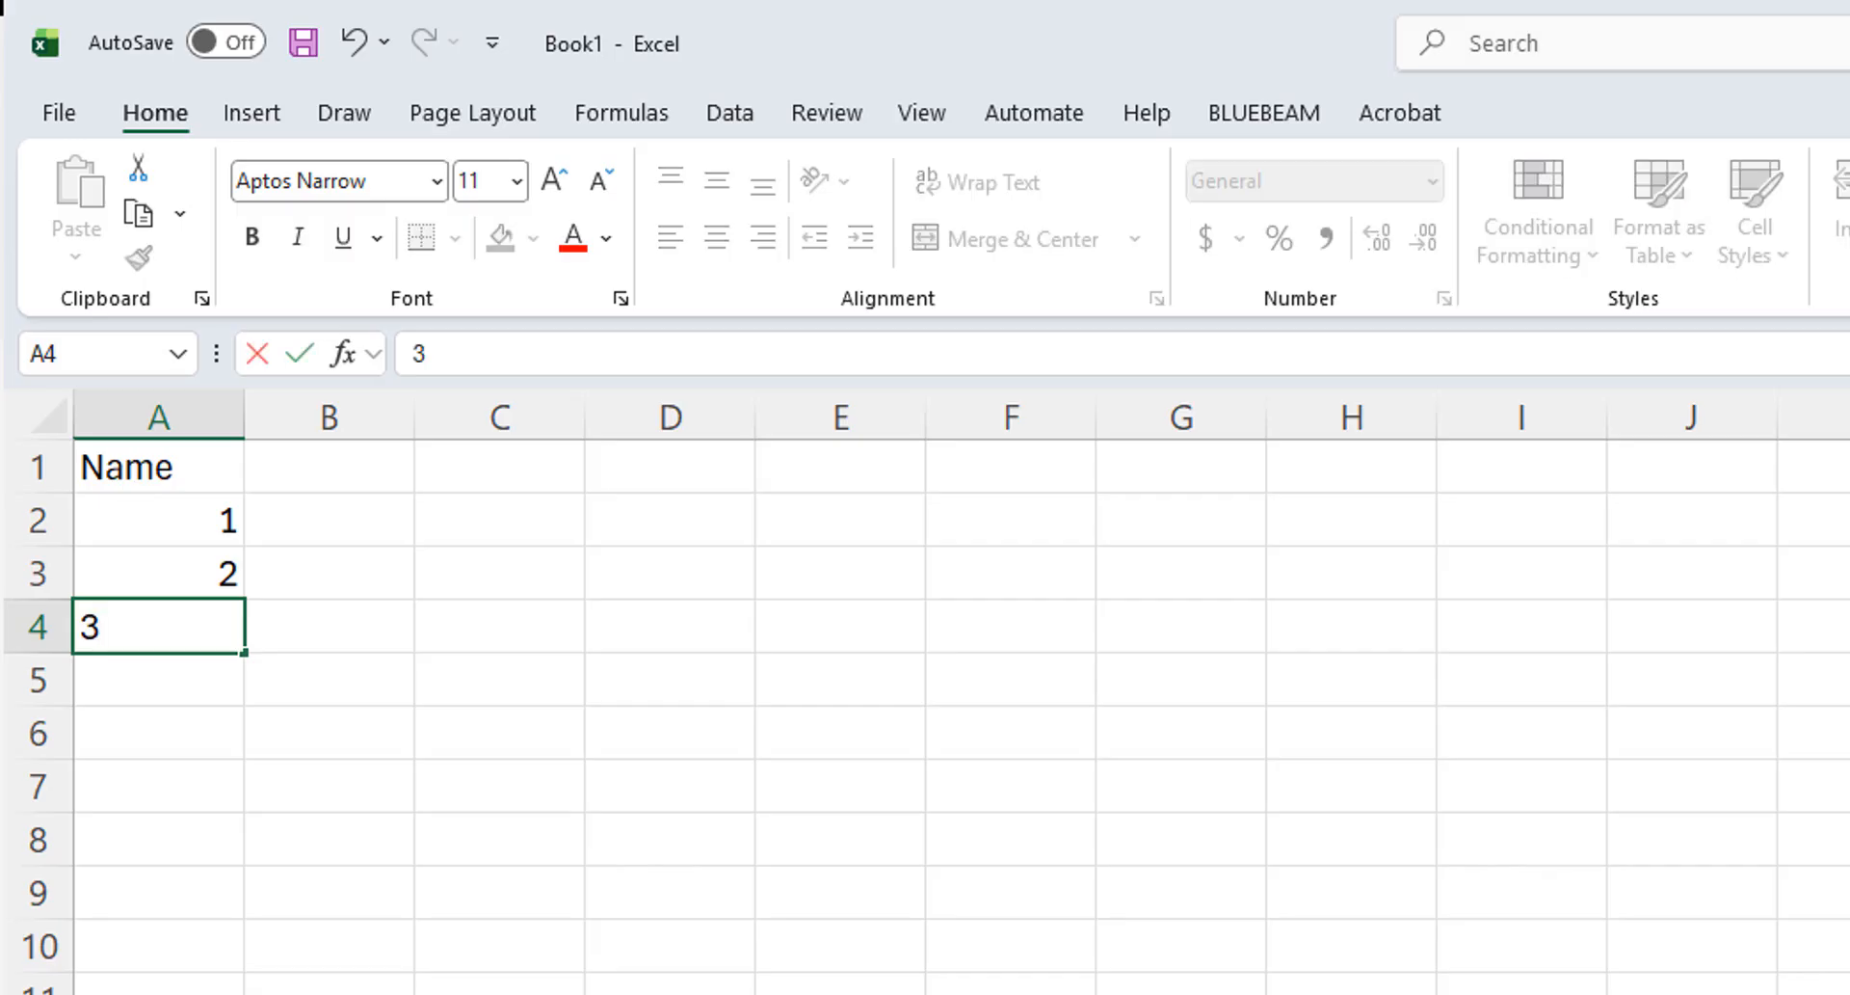
key(Return)
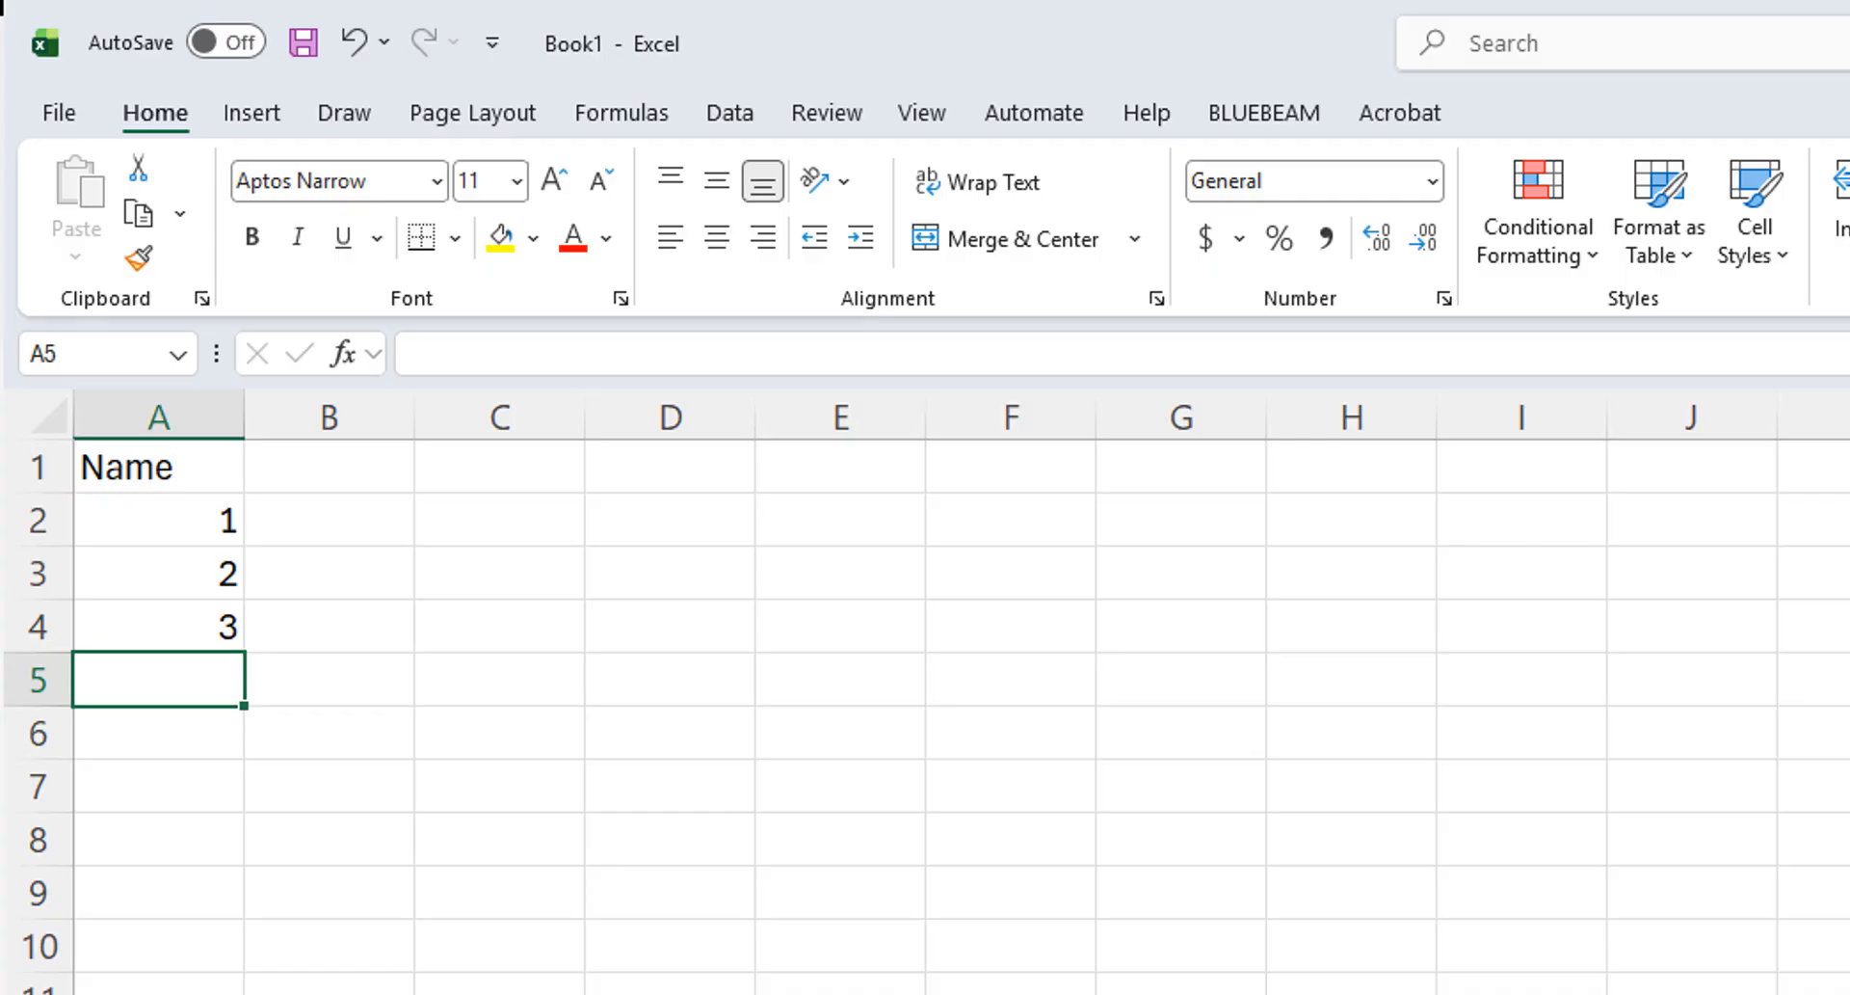
click(194, 532)
text(4)
click(591, 586)
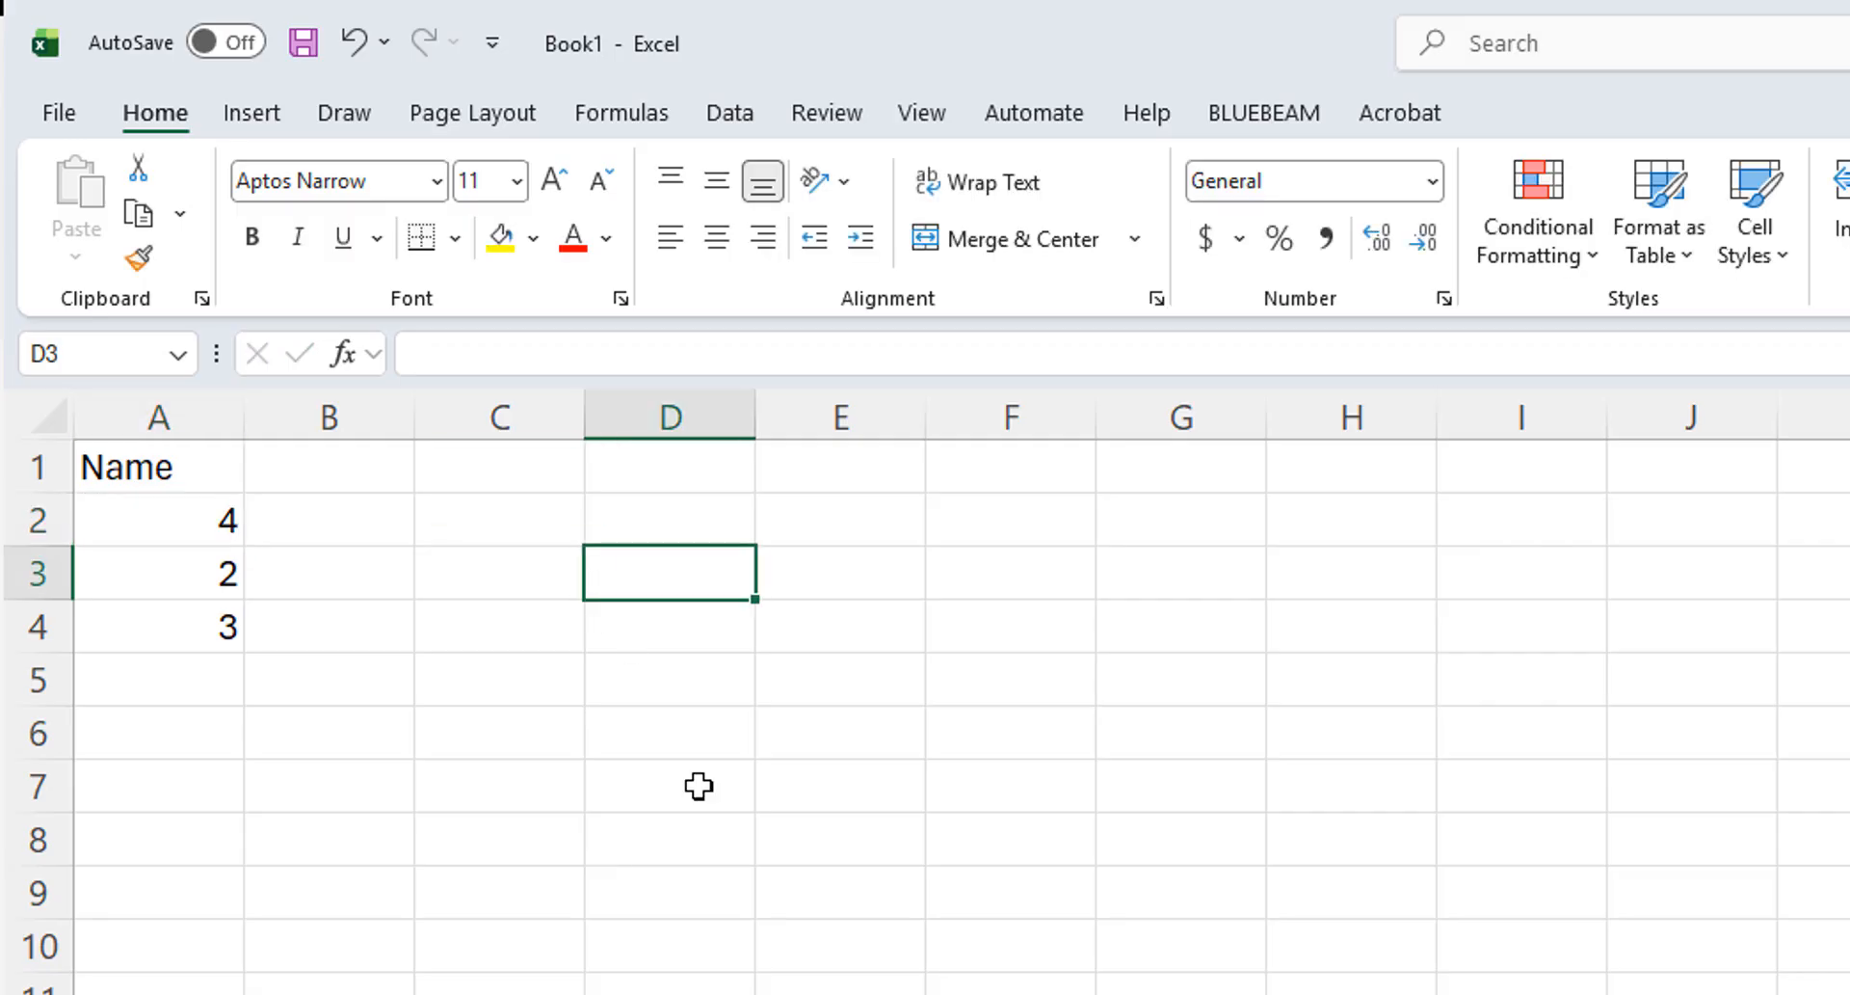
click(183, 638)
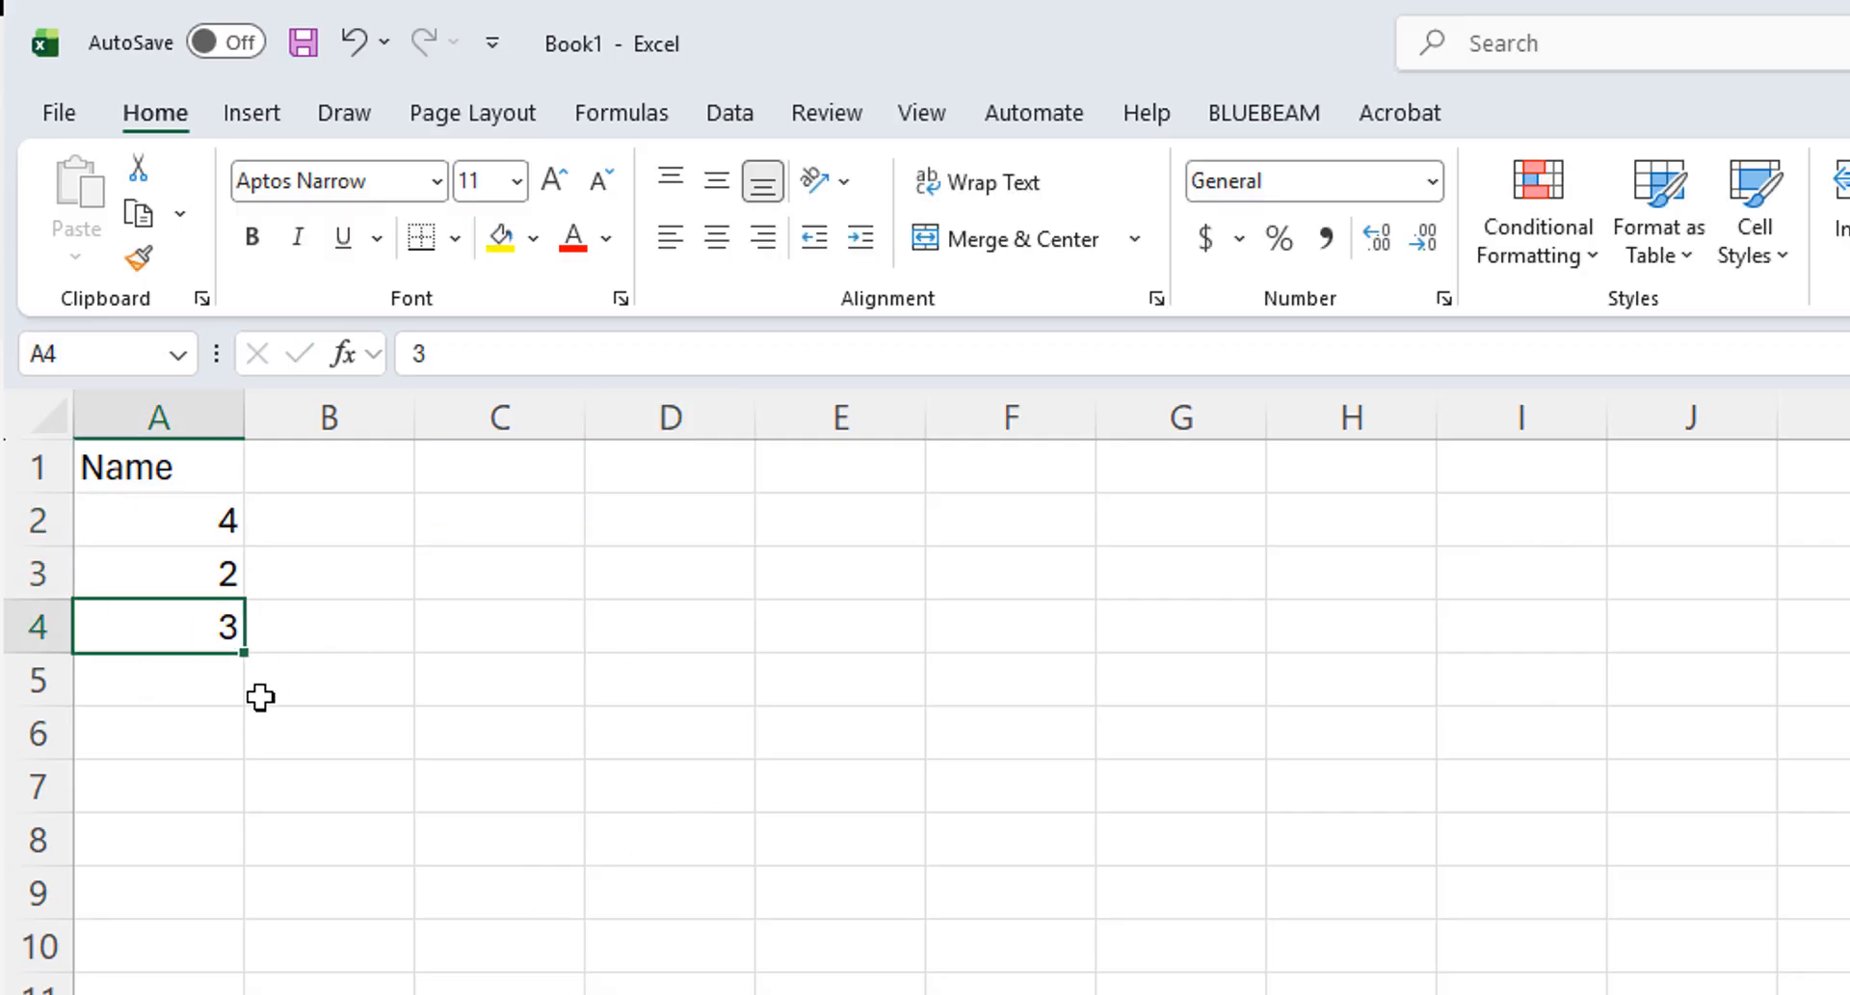
click(357, 43)
click(357, 43)
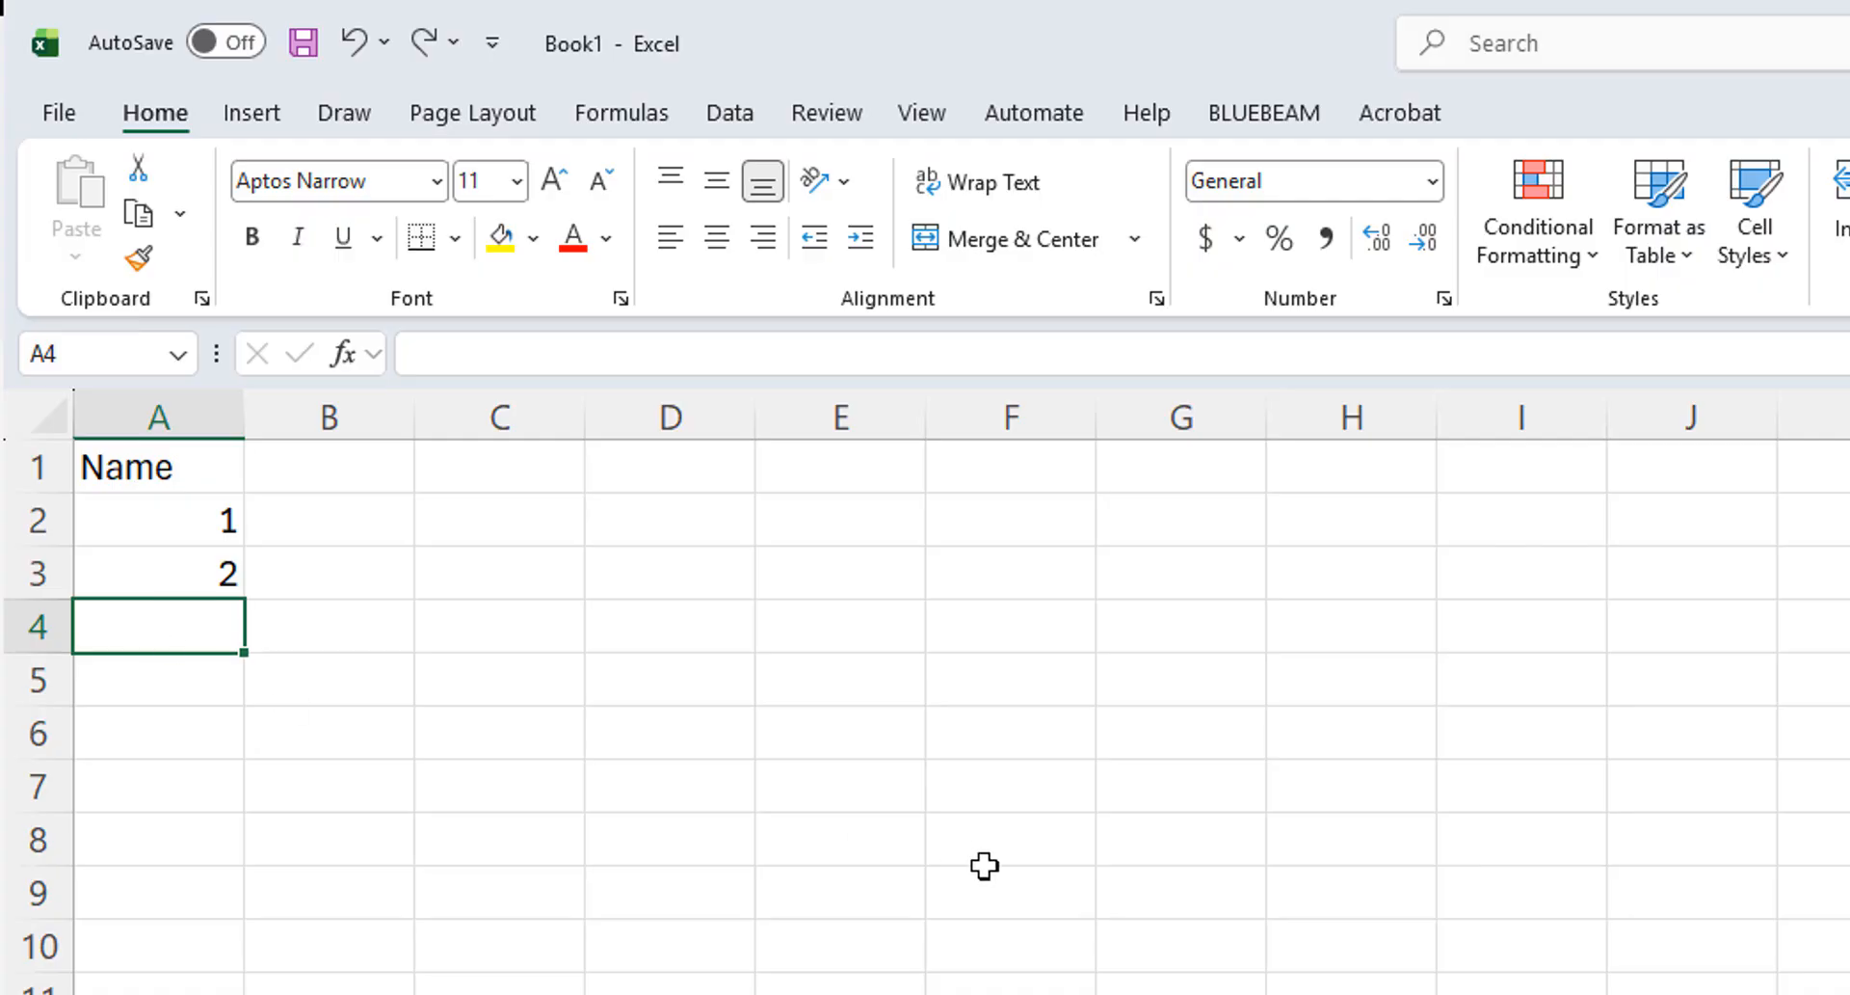
Enter the formula =A2+A3 in A4 by referencing the two number cells above it.
text(=)
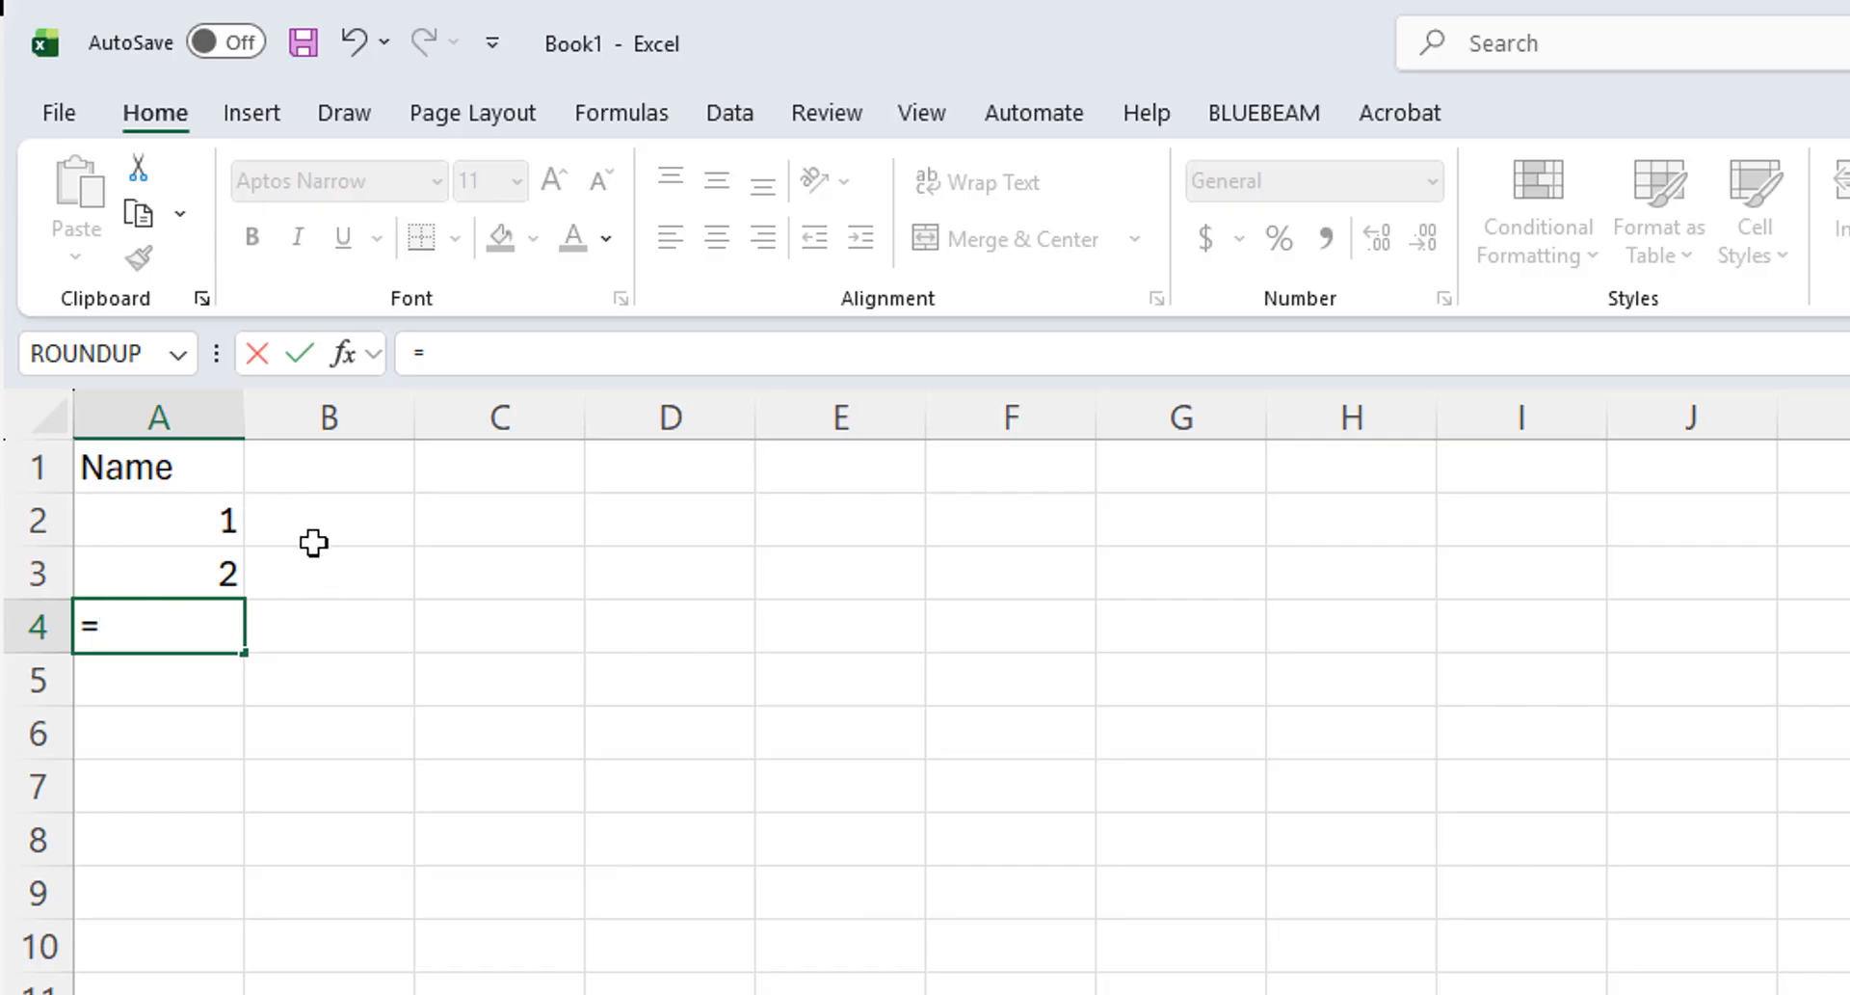
click(189, 519)
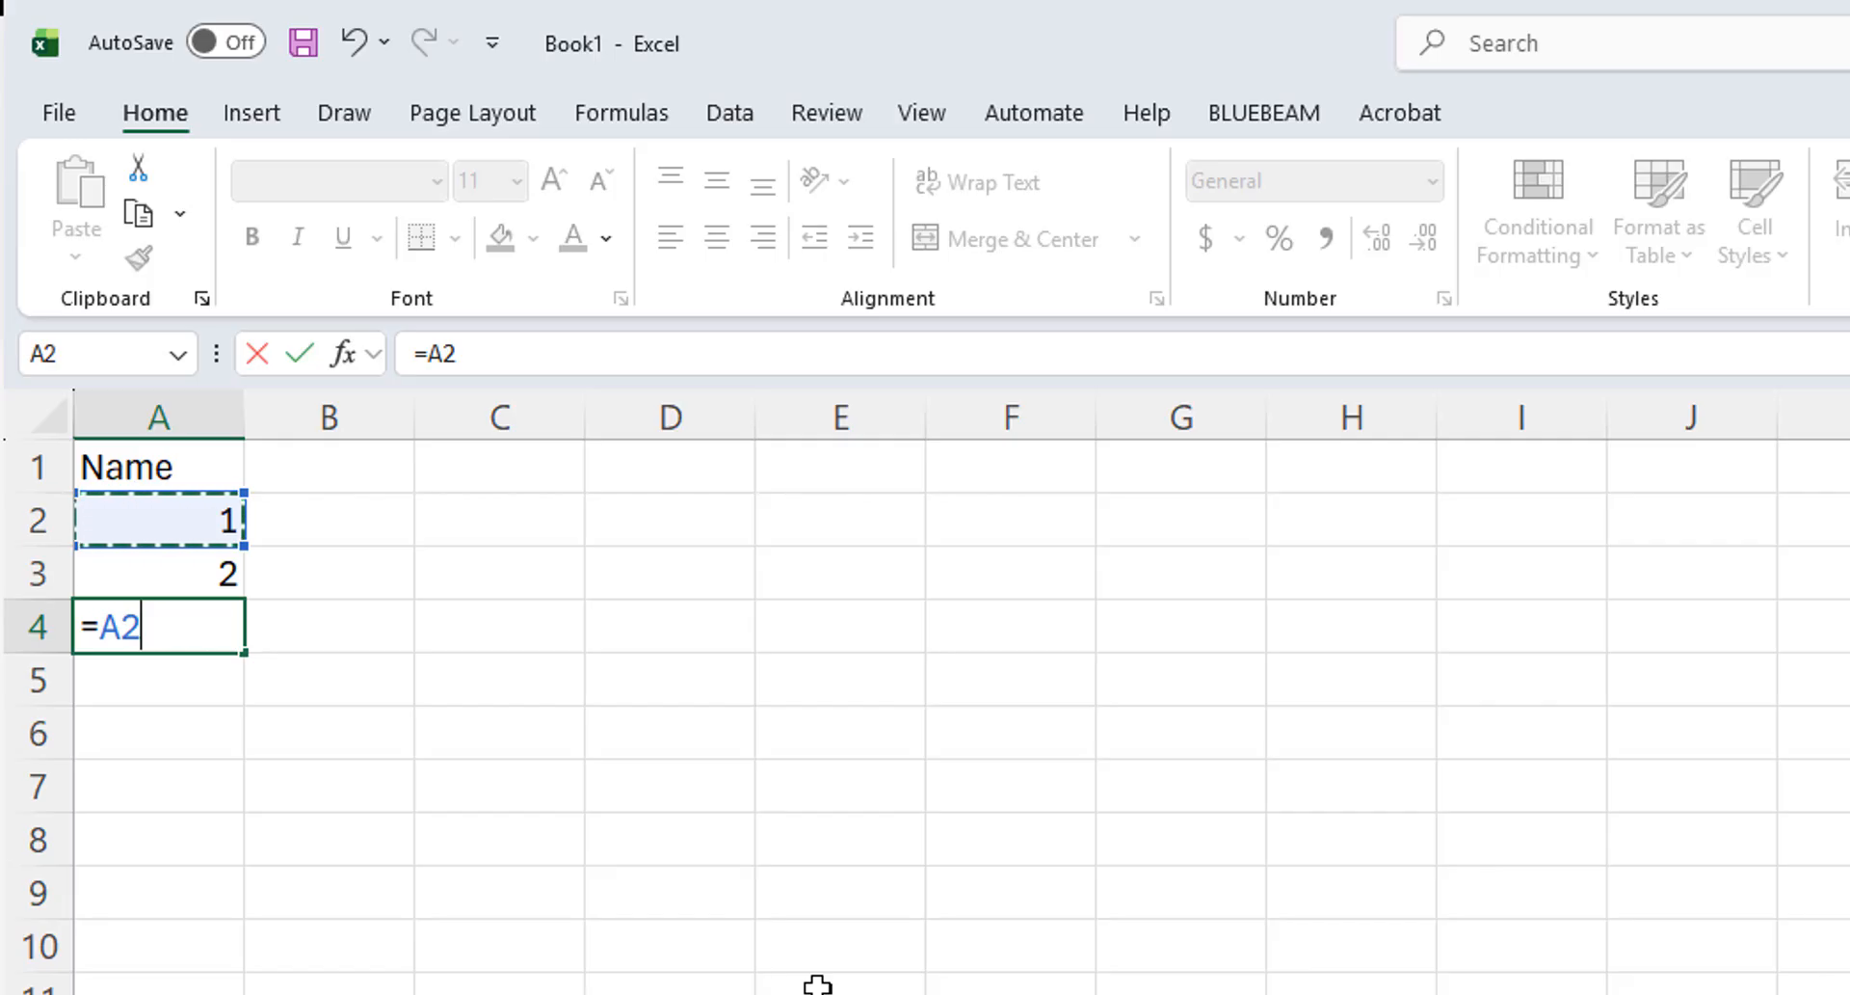
click(316, 515)
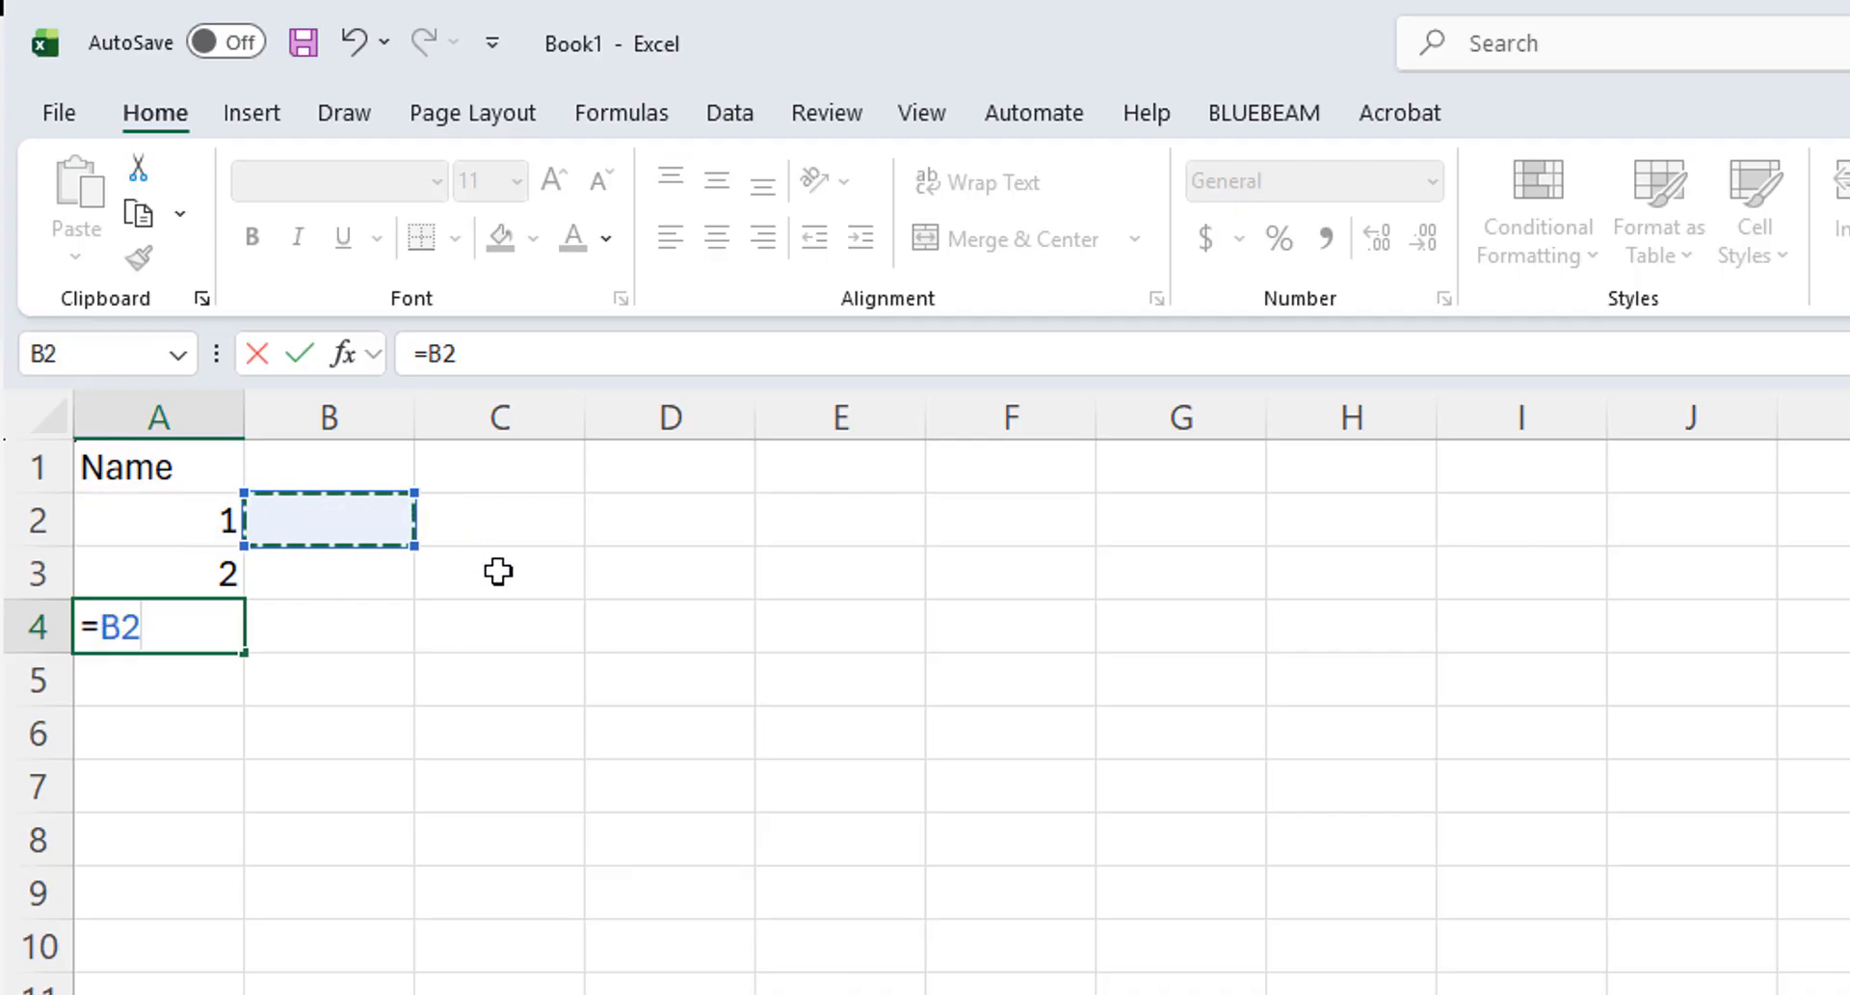
click(503, 576)
click(573, 740)
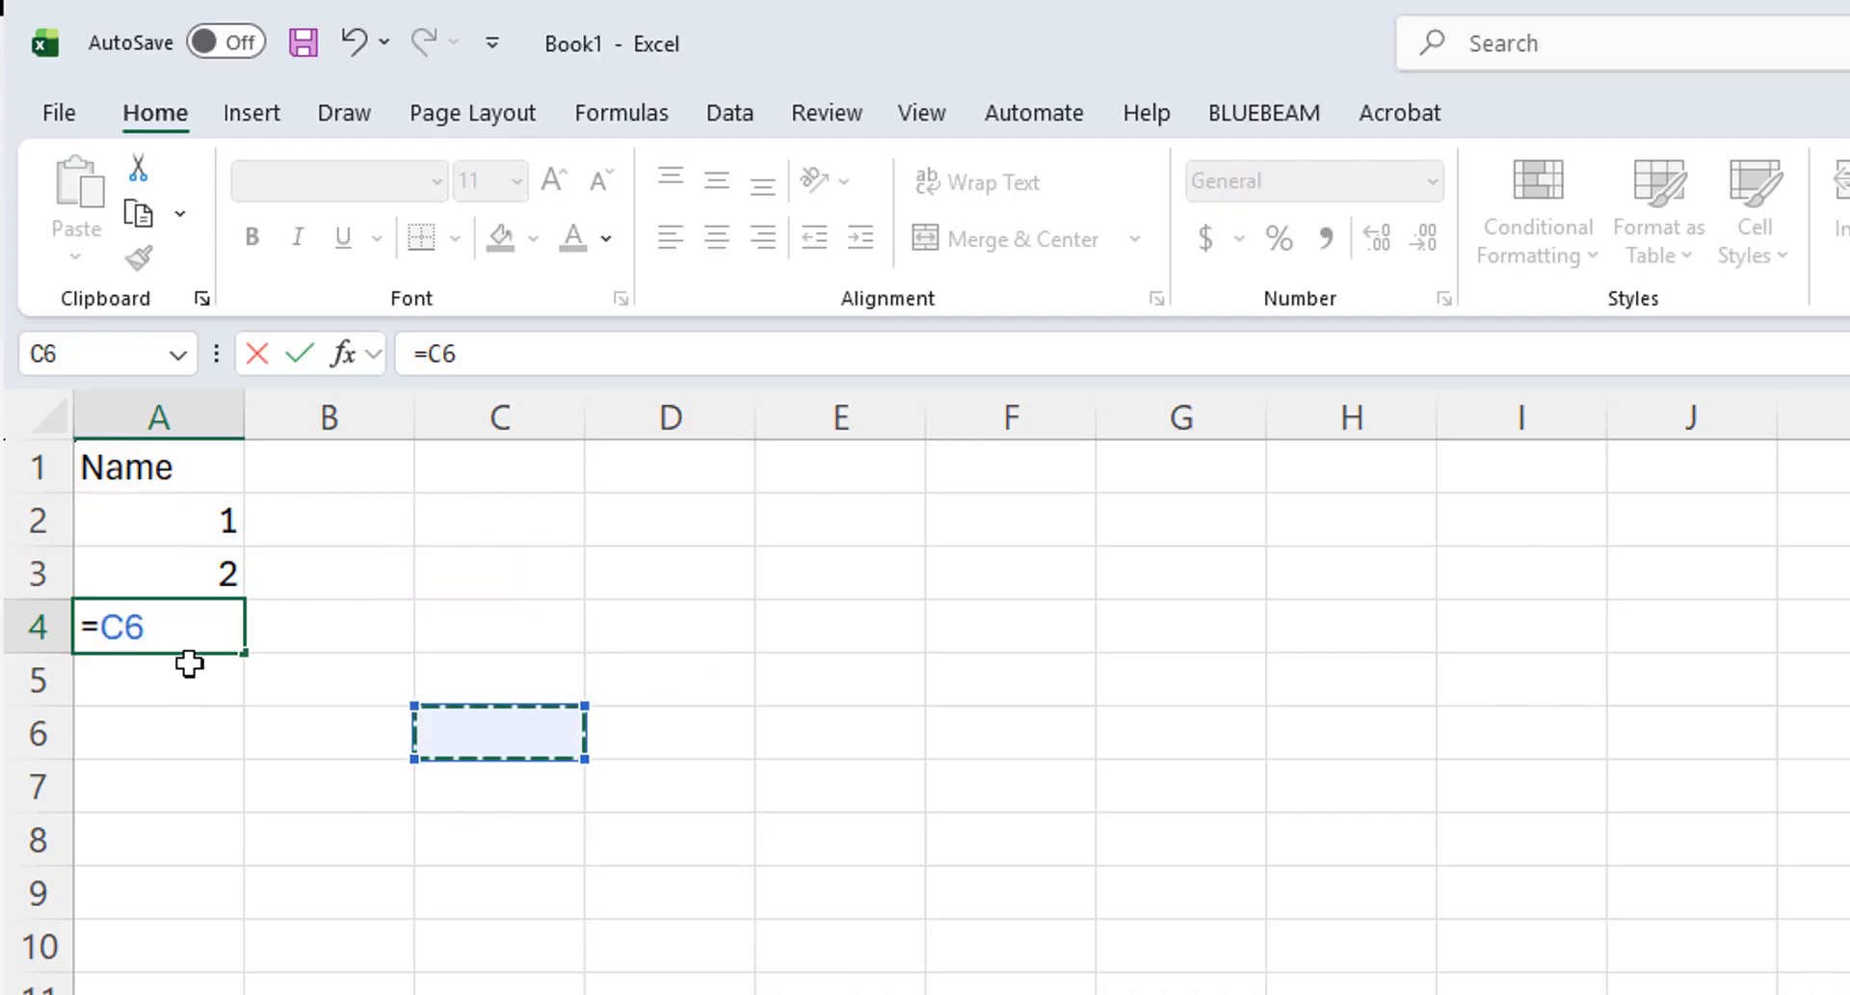
click(174, 528)
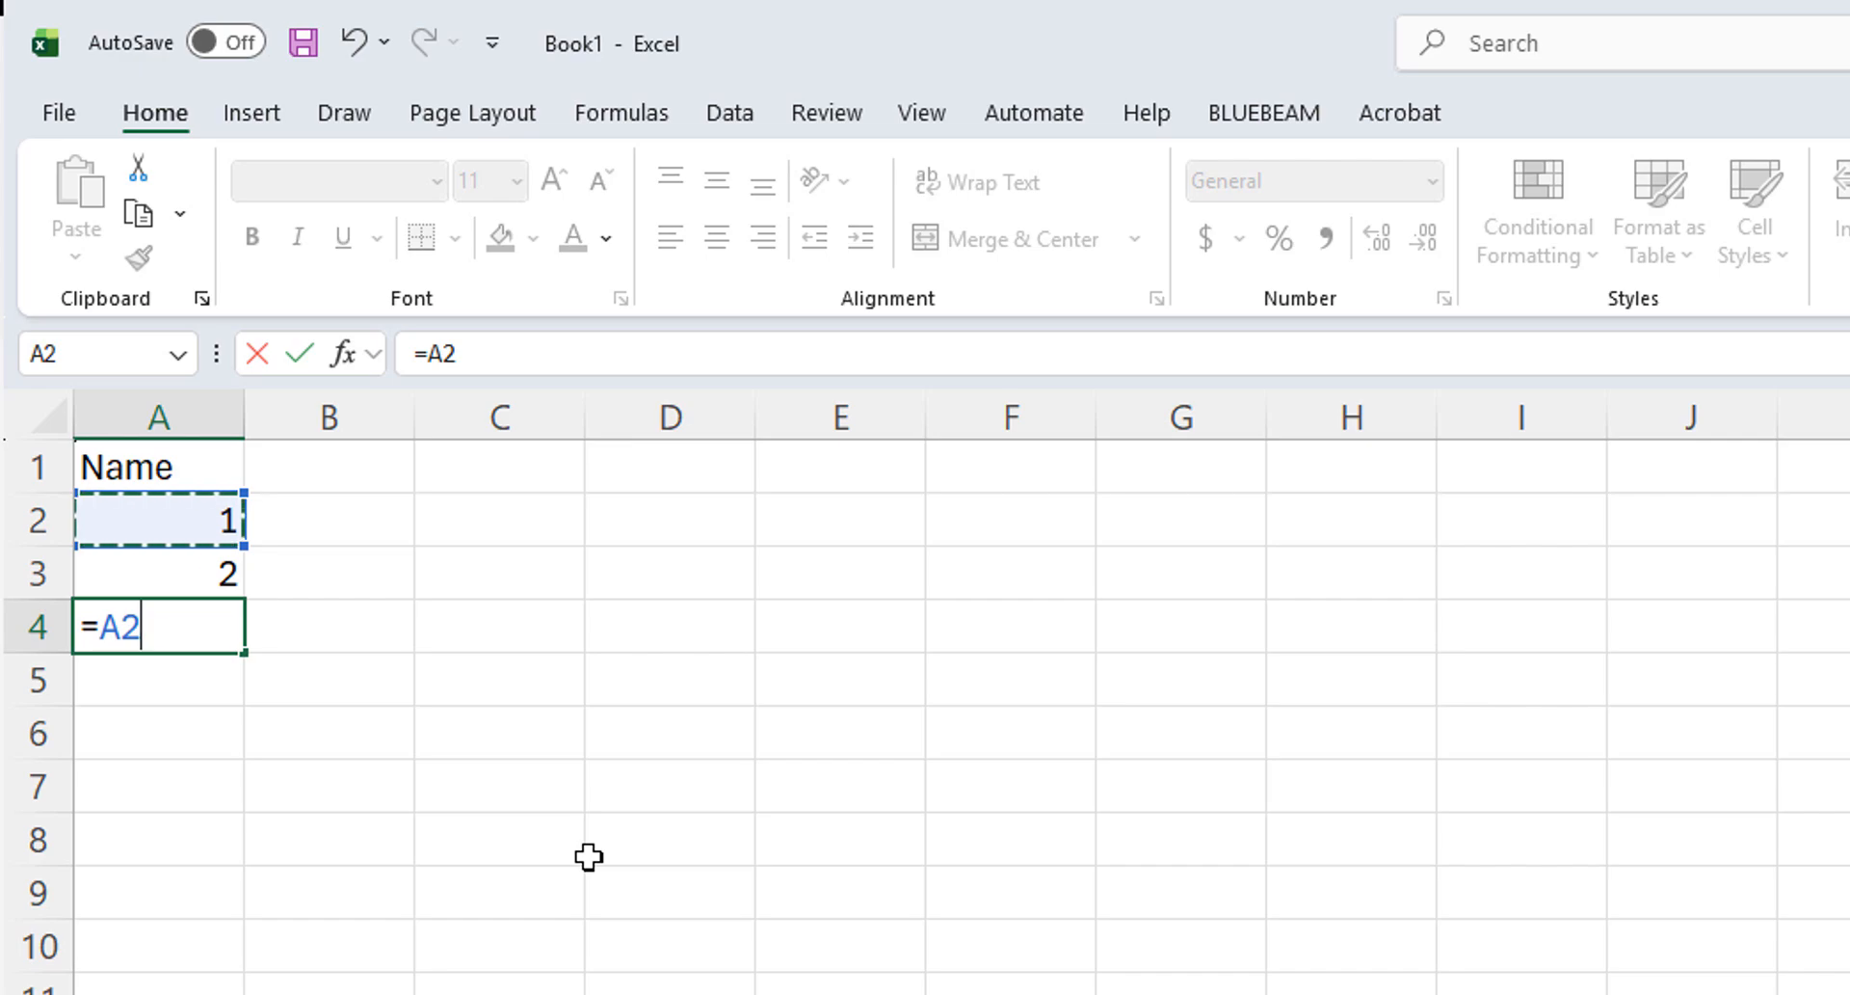
text(+)
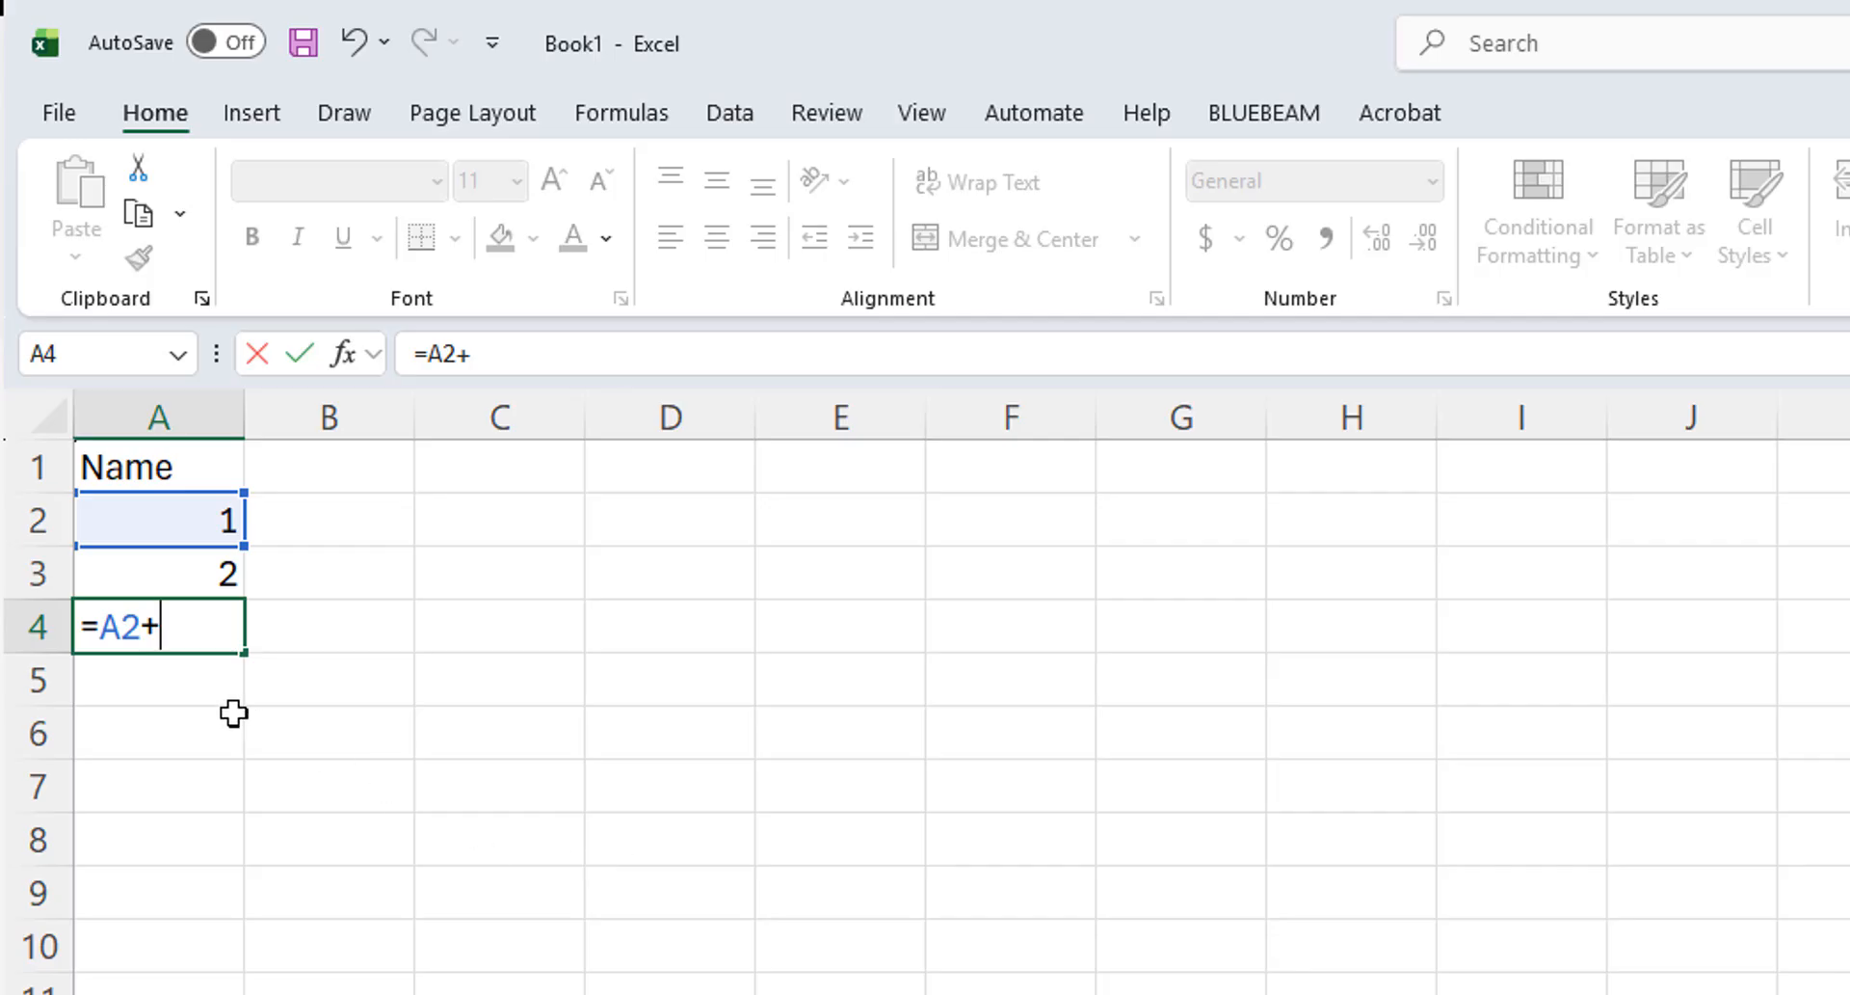
click(383, 567)
click(675, 680)
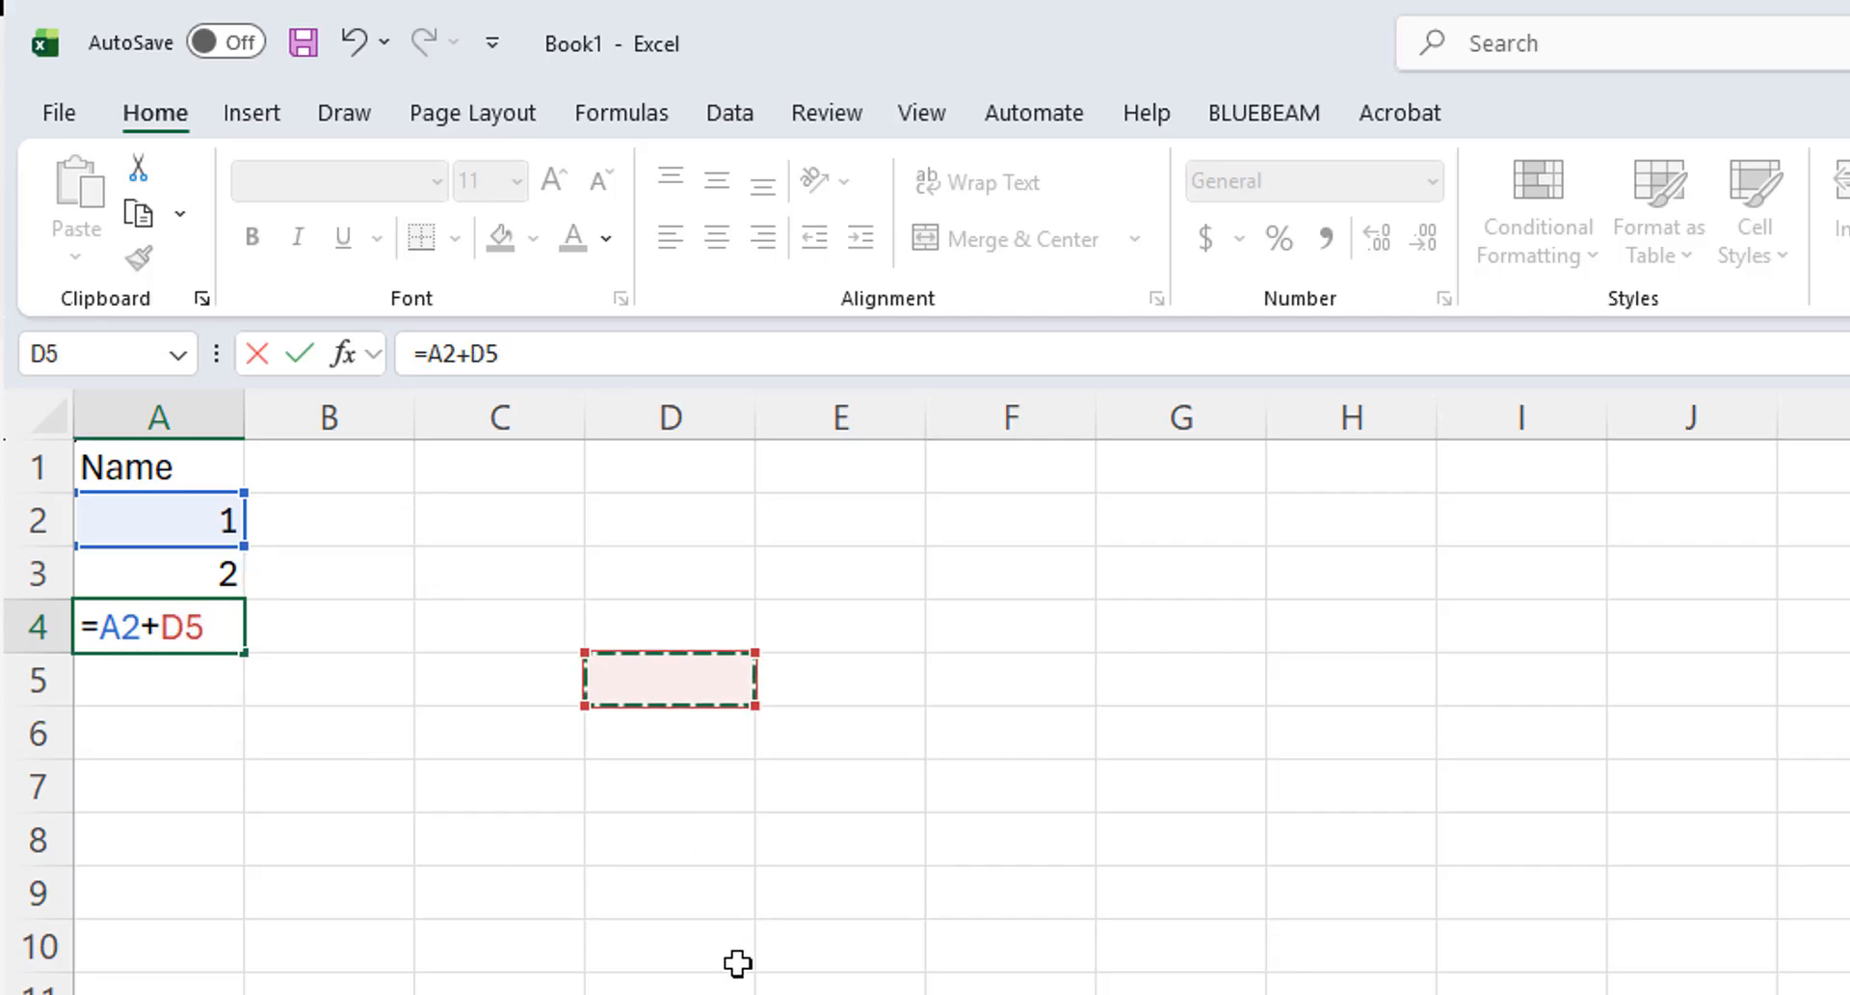
click(736, 955)
click(1060, 771)
click(173, 569)
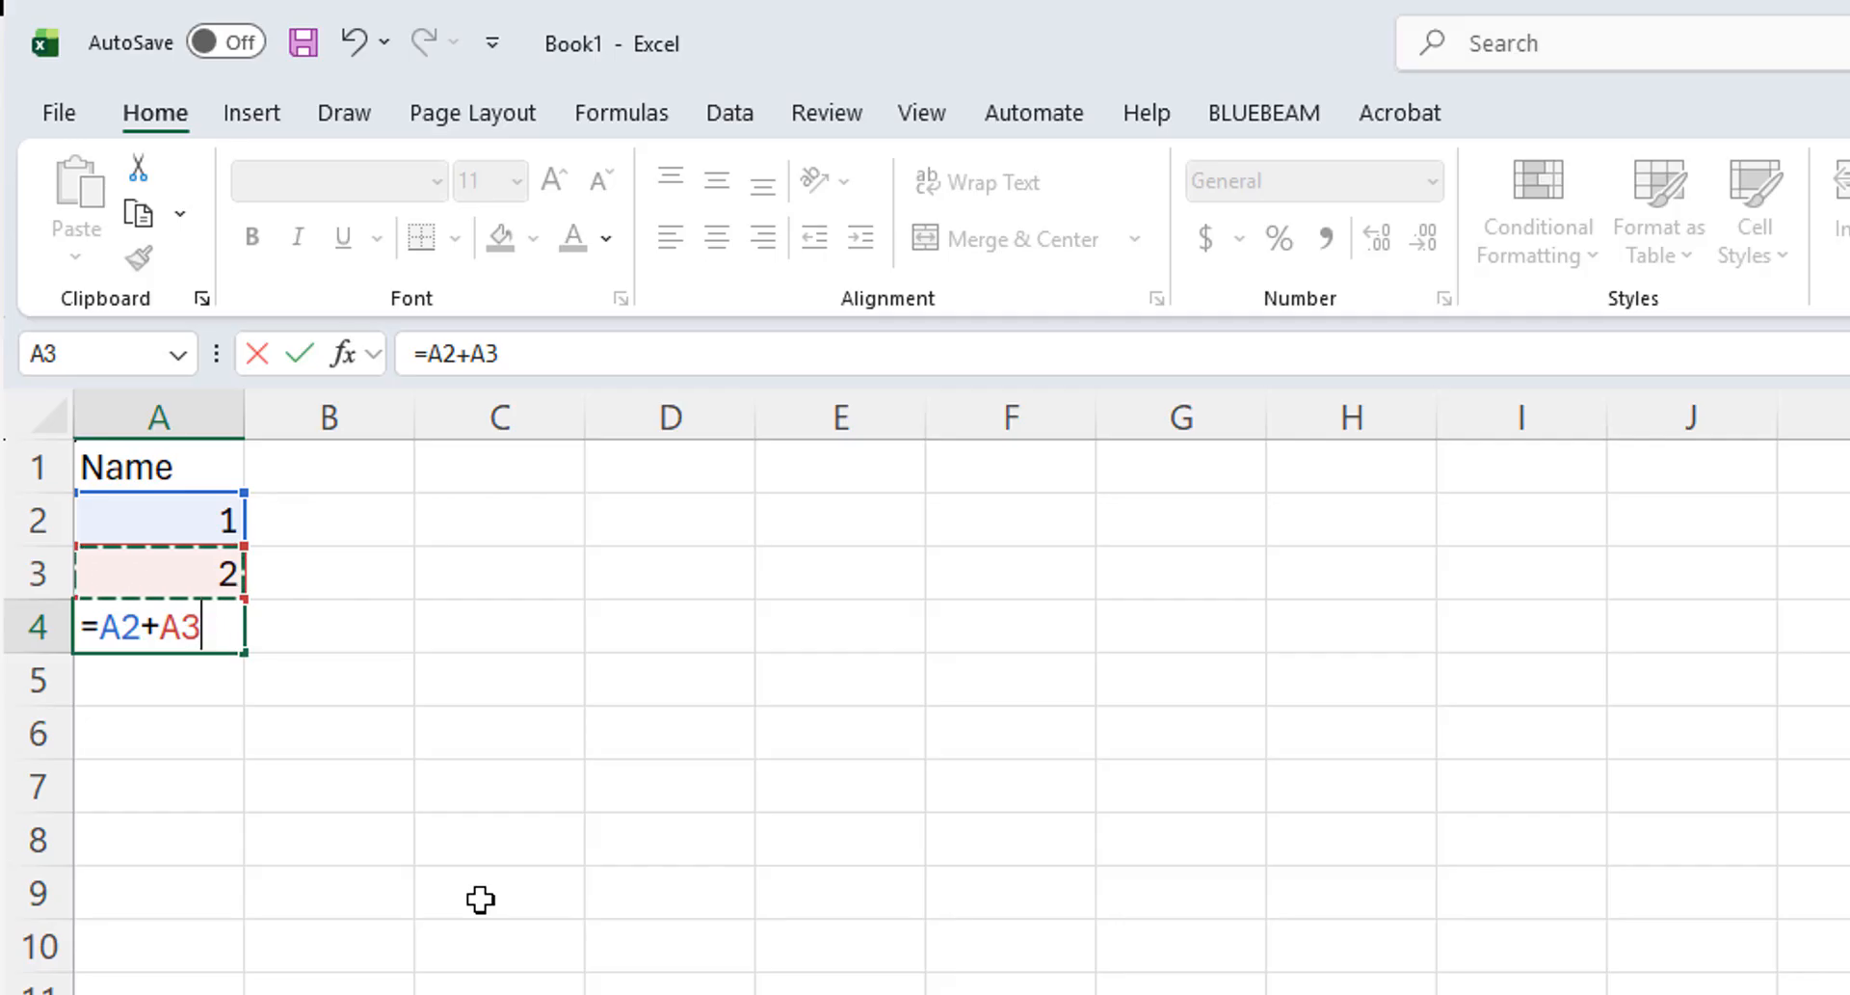
key(Return)
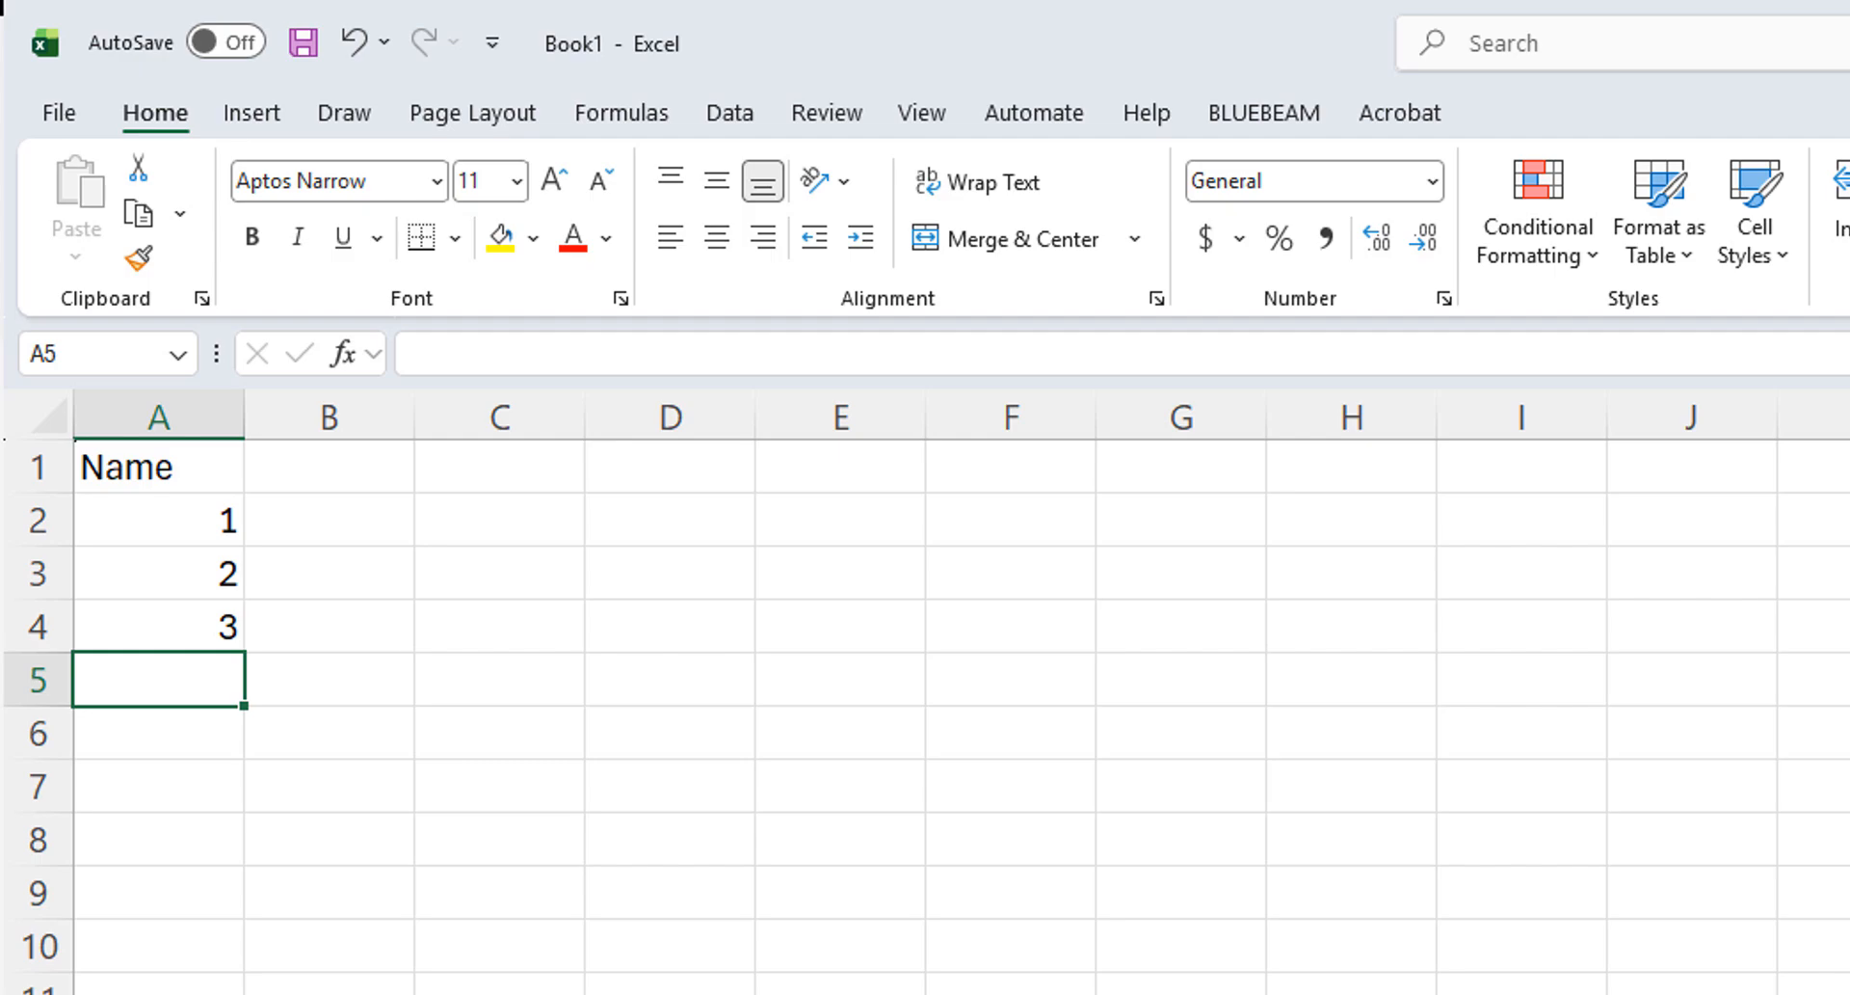
Set the value in A2 to 4 and select the formula cell A4.
click(187, 521)
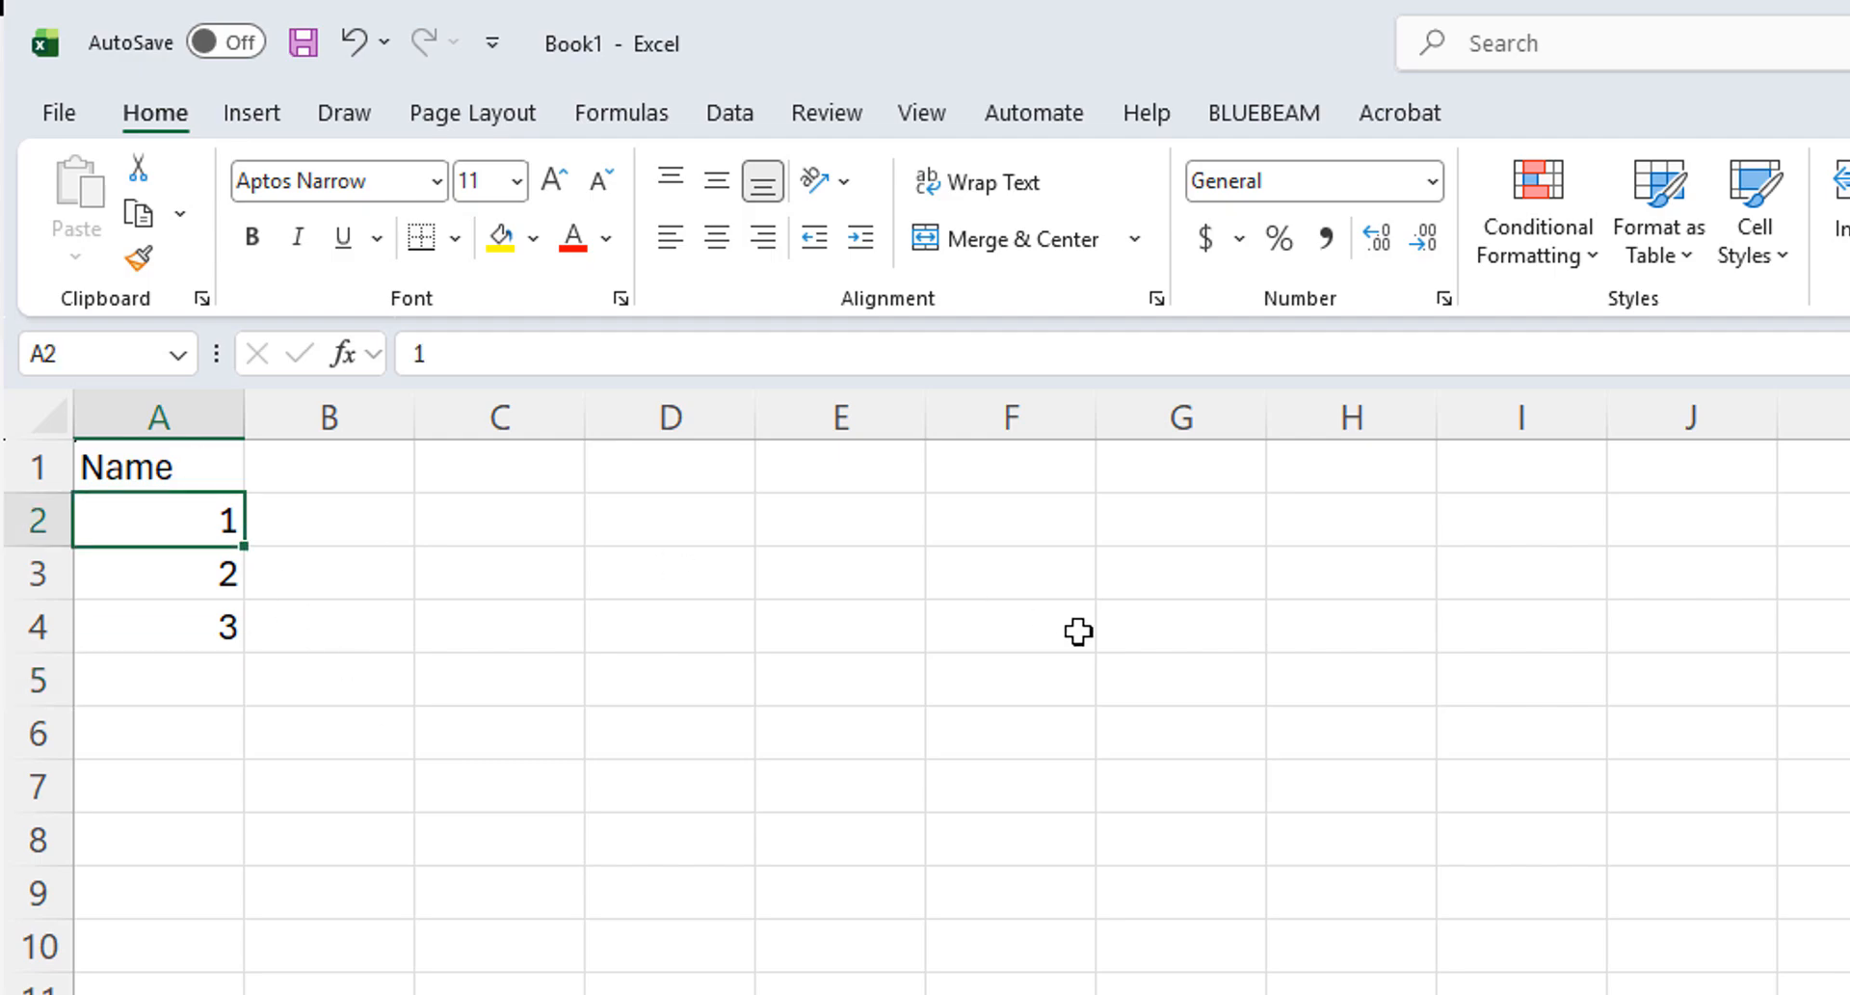
text(4)
key(Return)
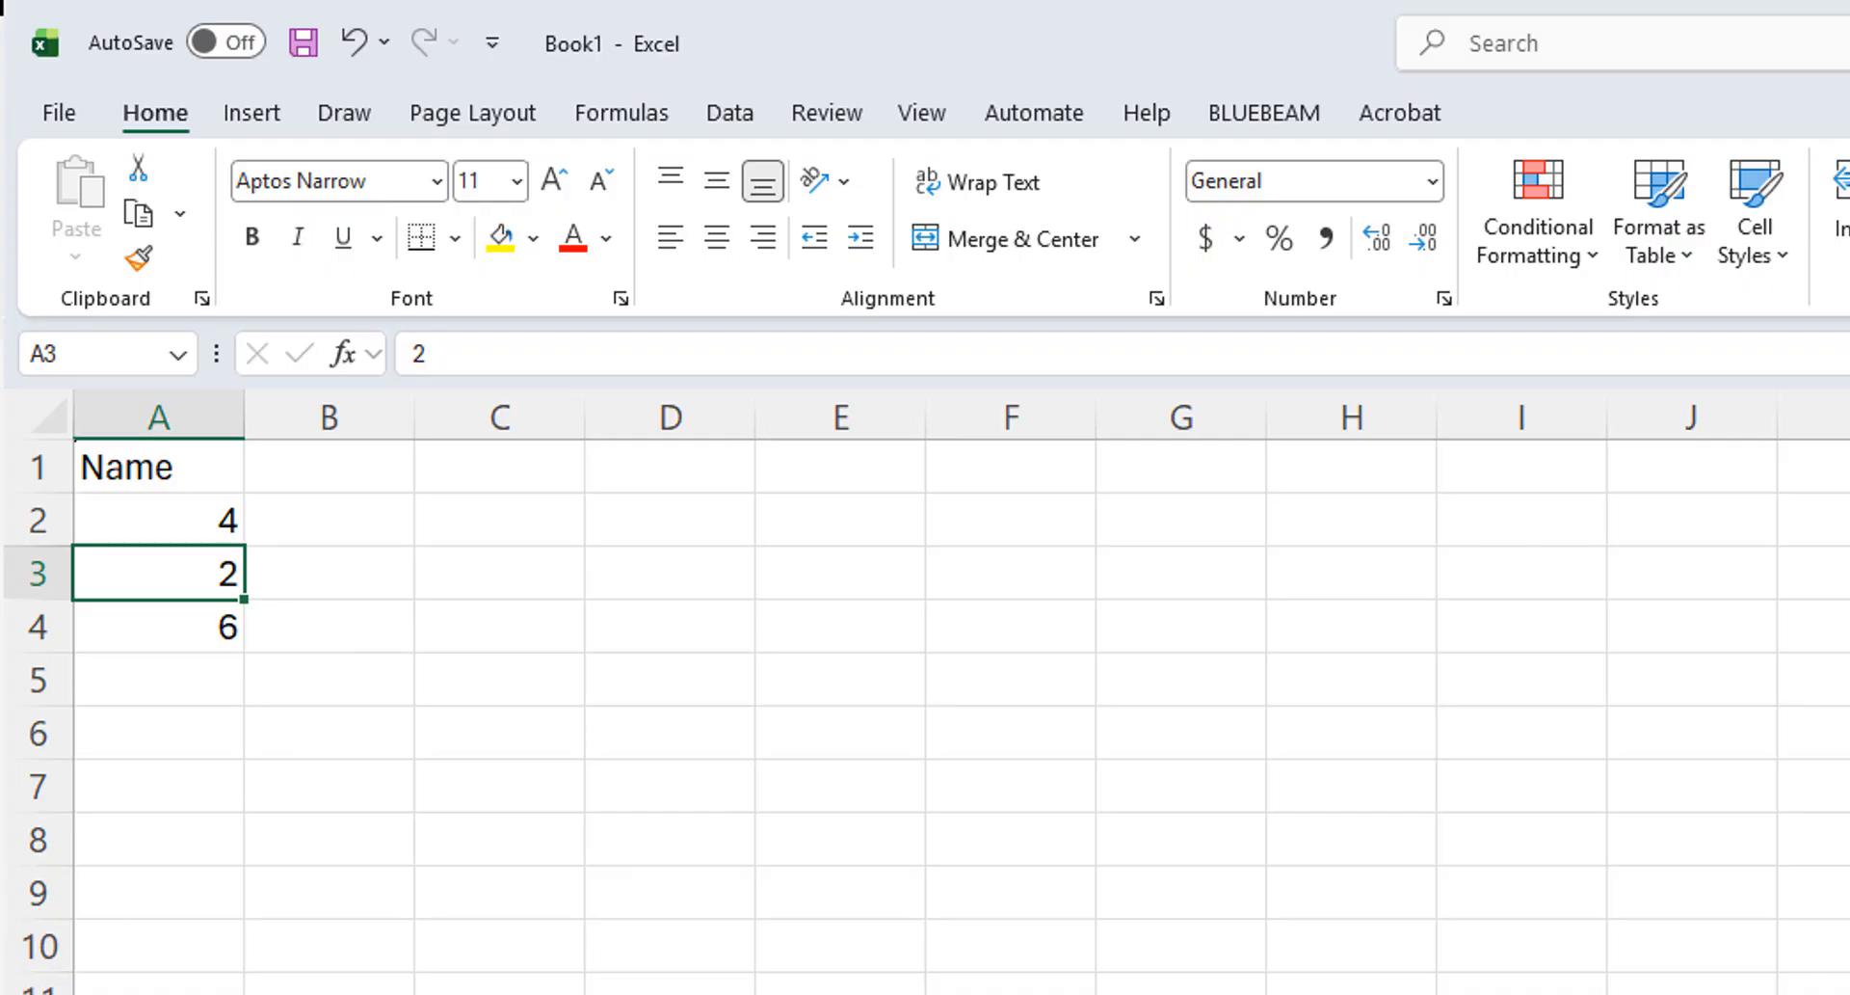
key(Down)
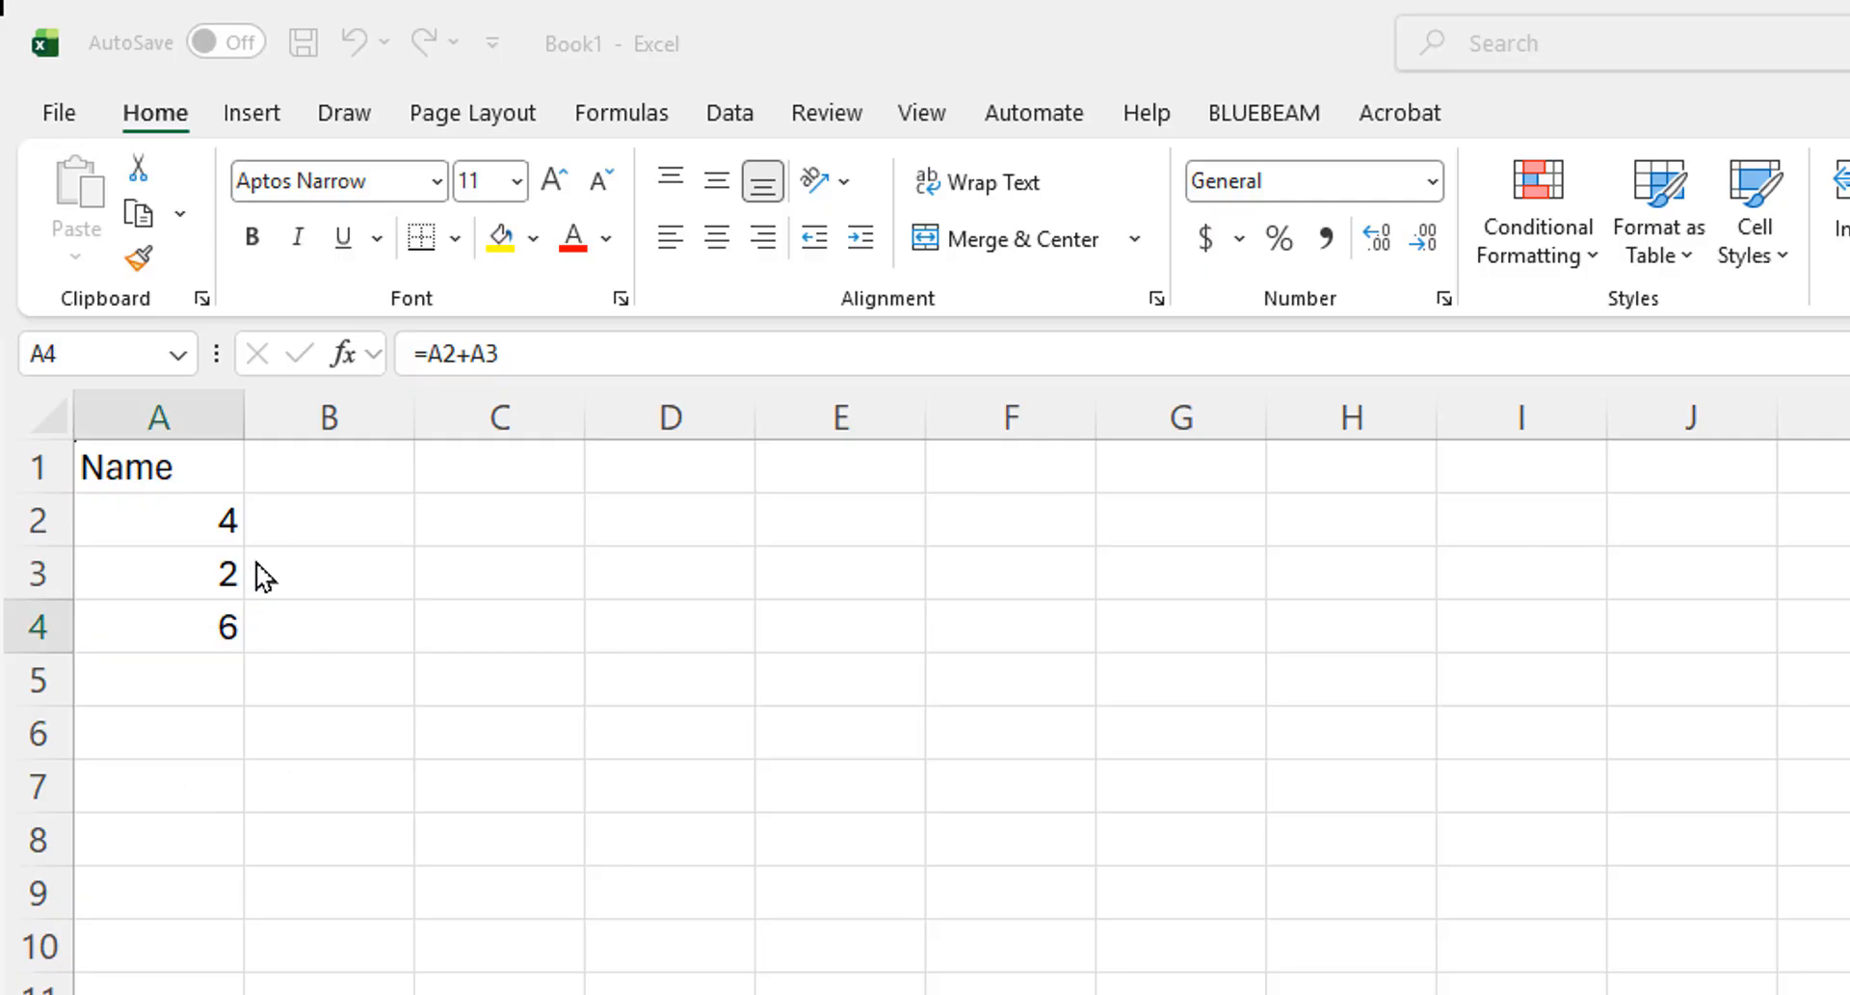
Try copying the values in A2:A3 and pasting them into column B starting at B2, and undo the paste.
drag(202, 516, 202, 574)
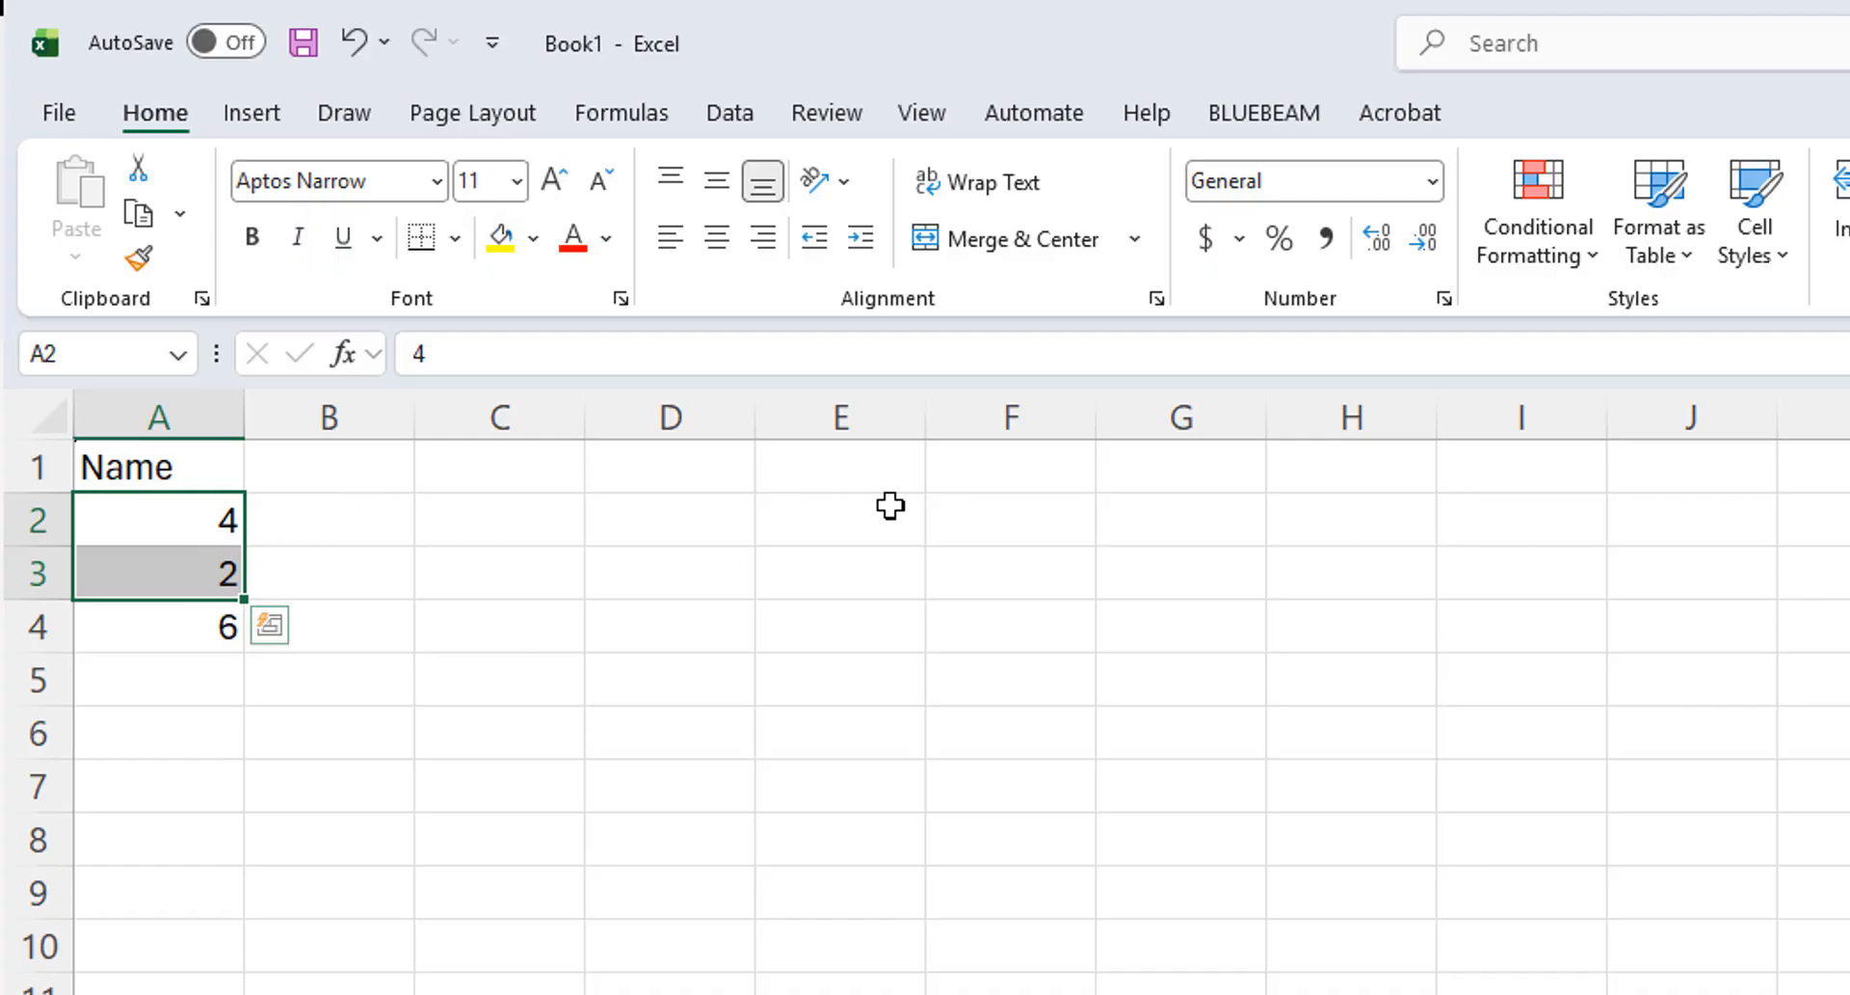
drag(164, 511, 166, 576)
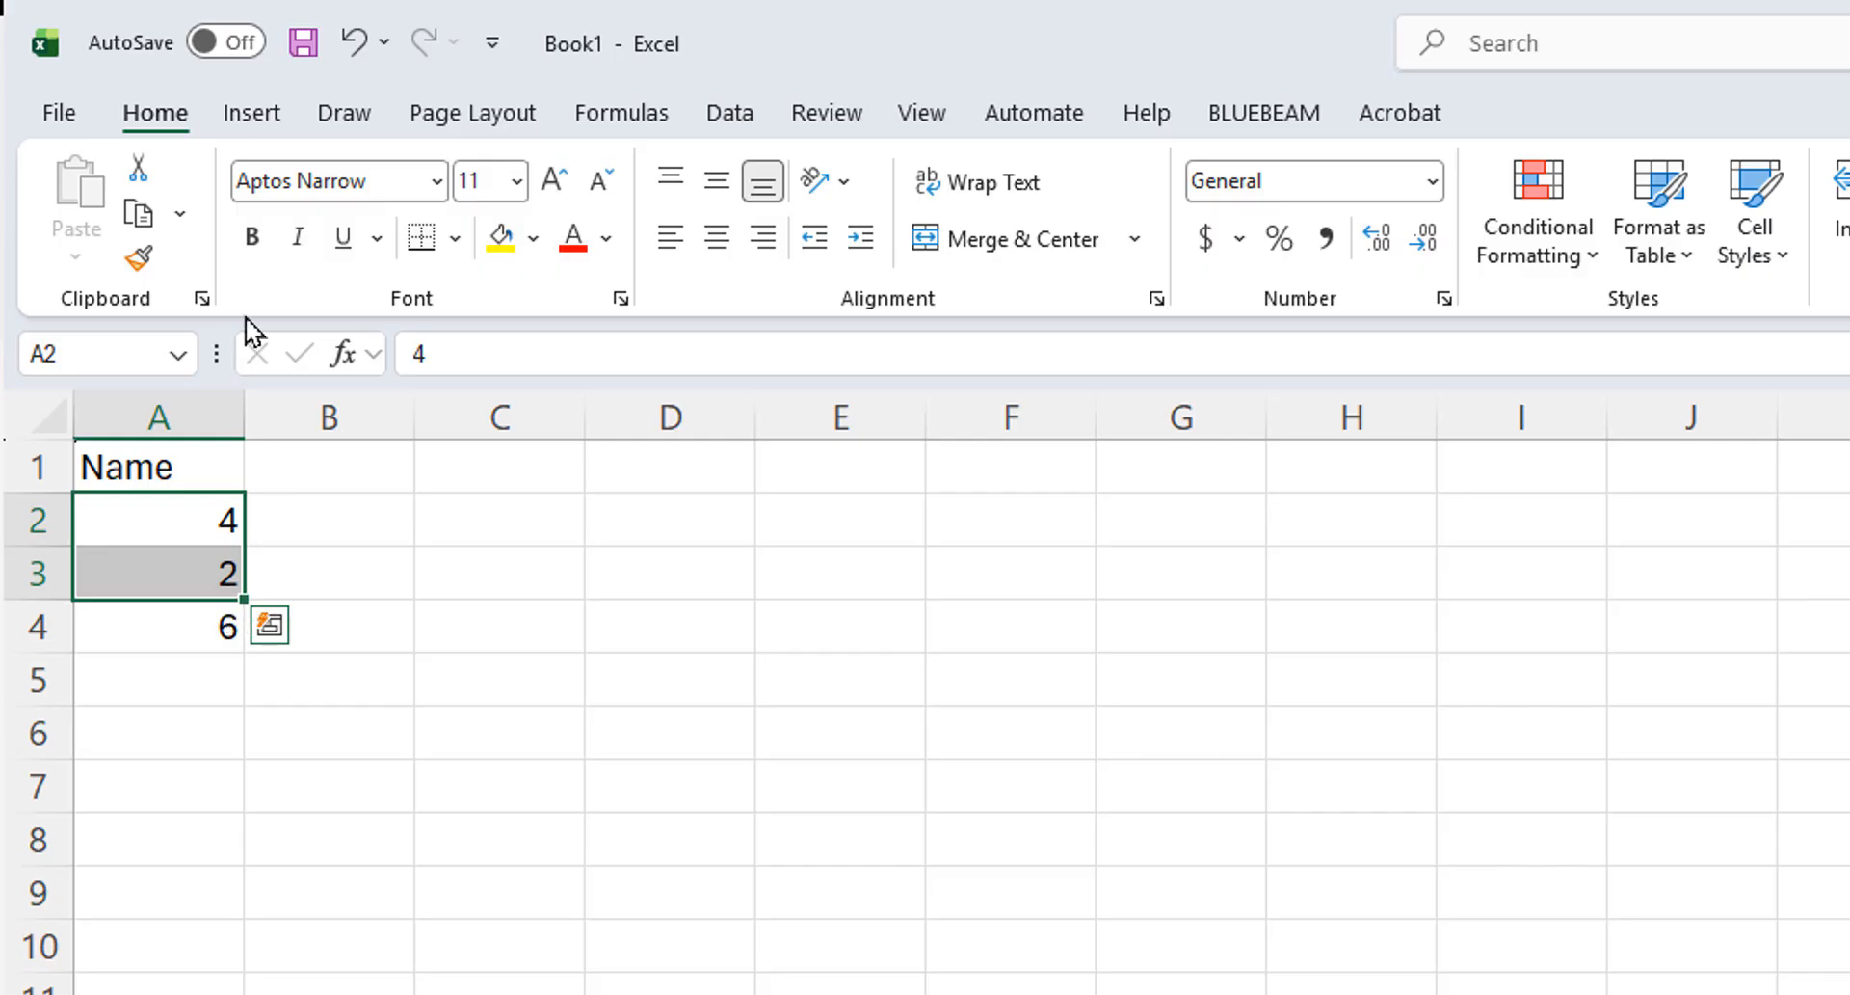
click(179, 214)
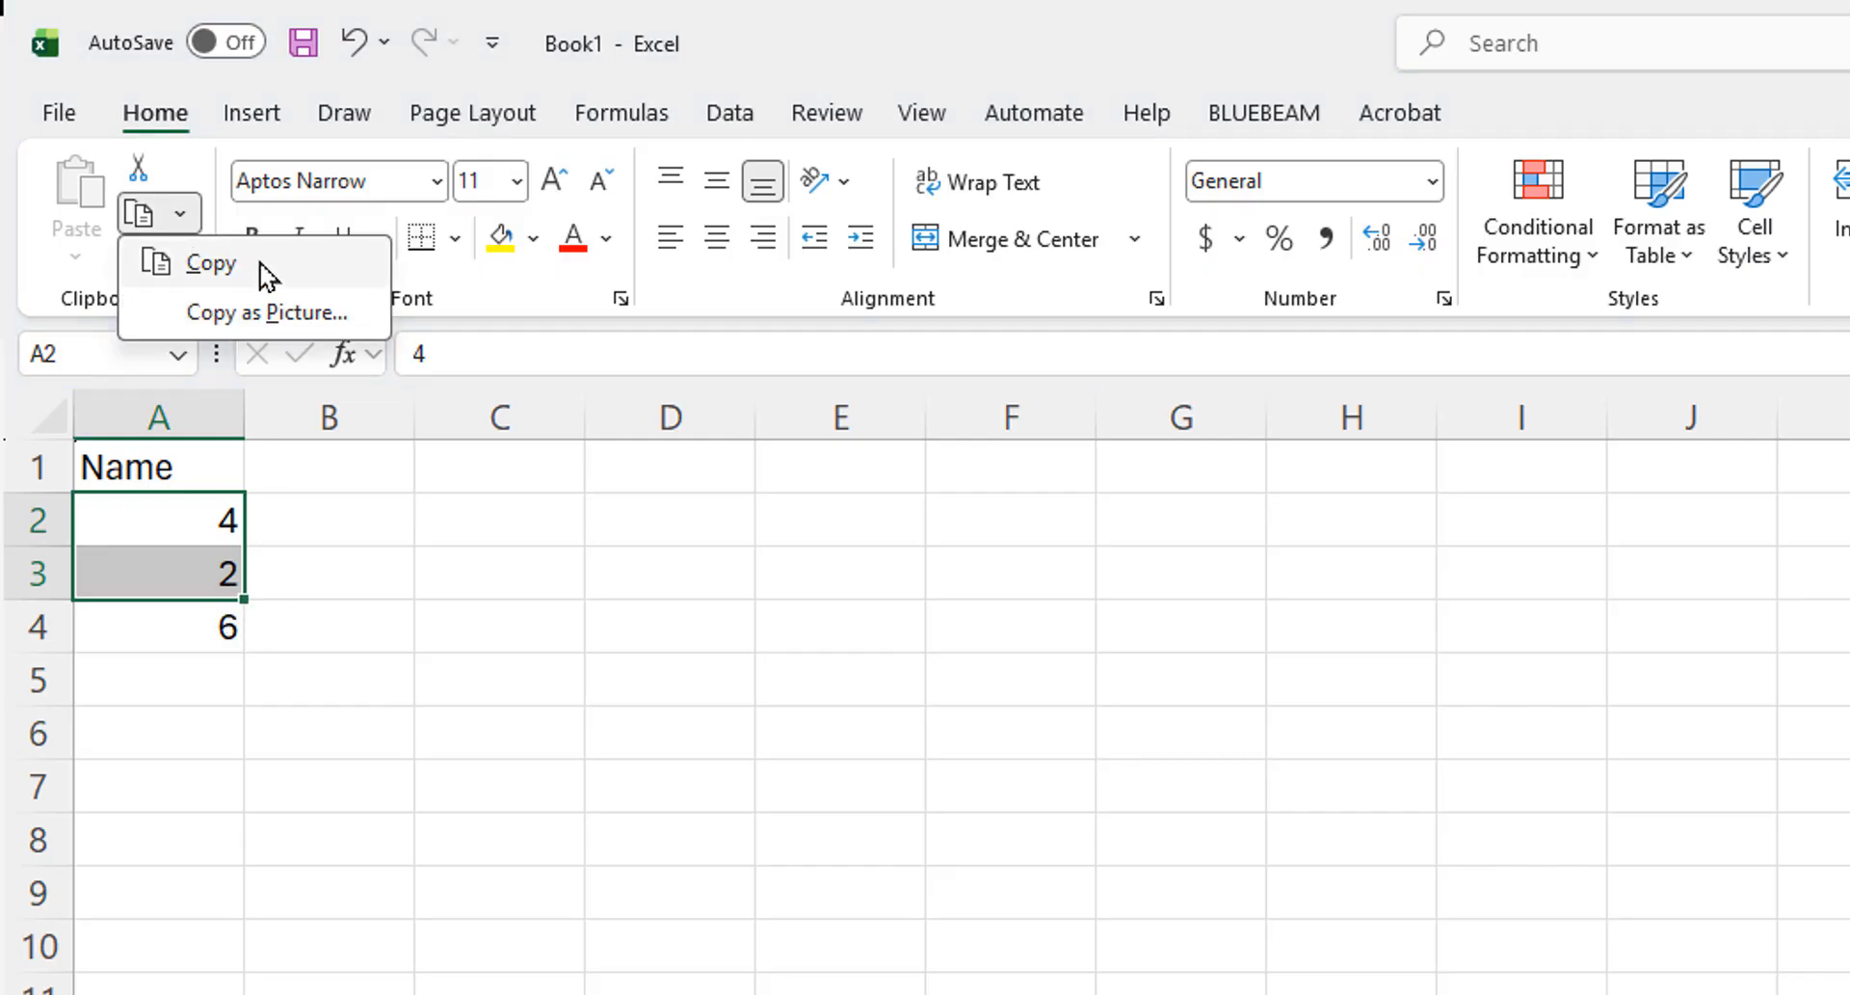
click(214, 264)
click(357, 520)
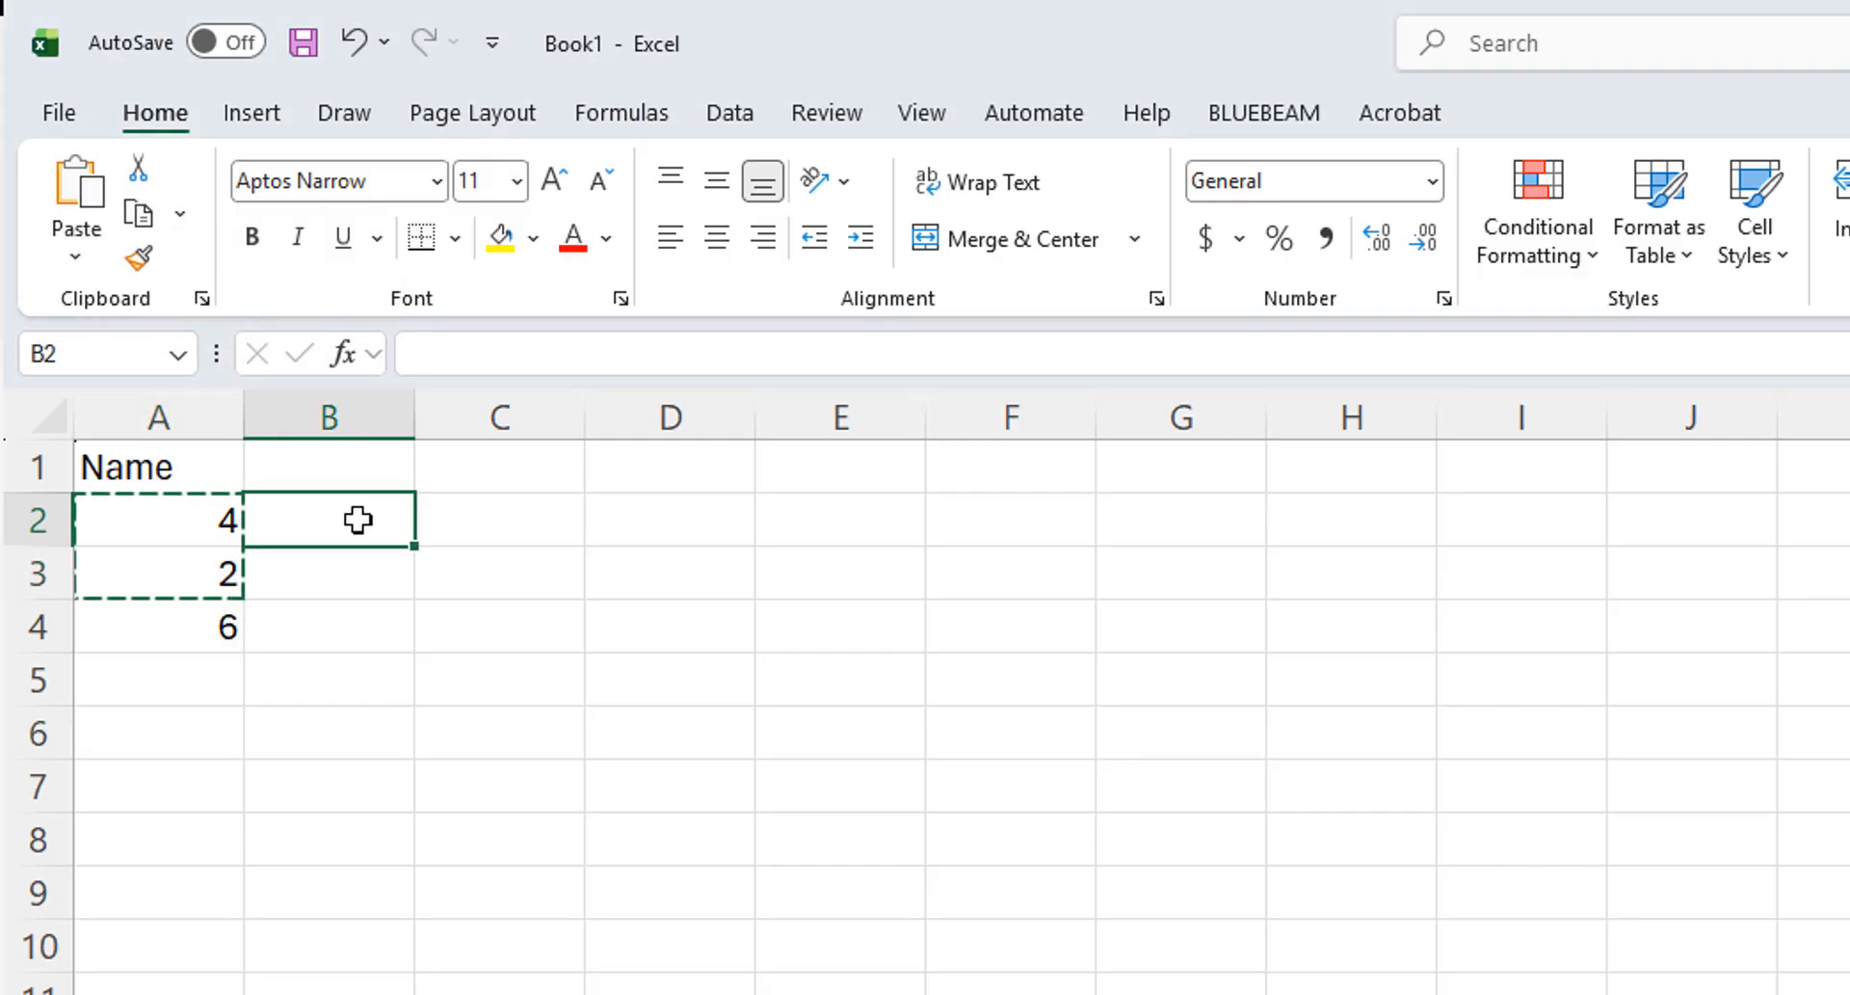
right_click(357, 521)
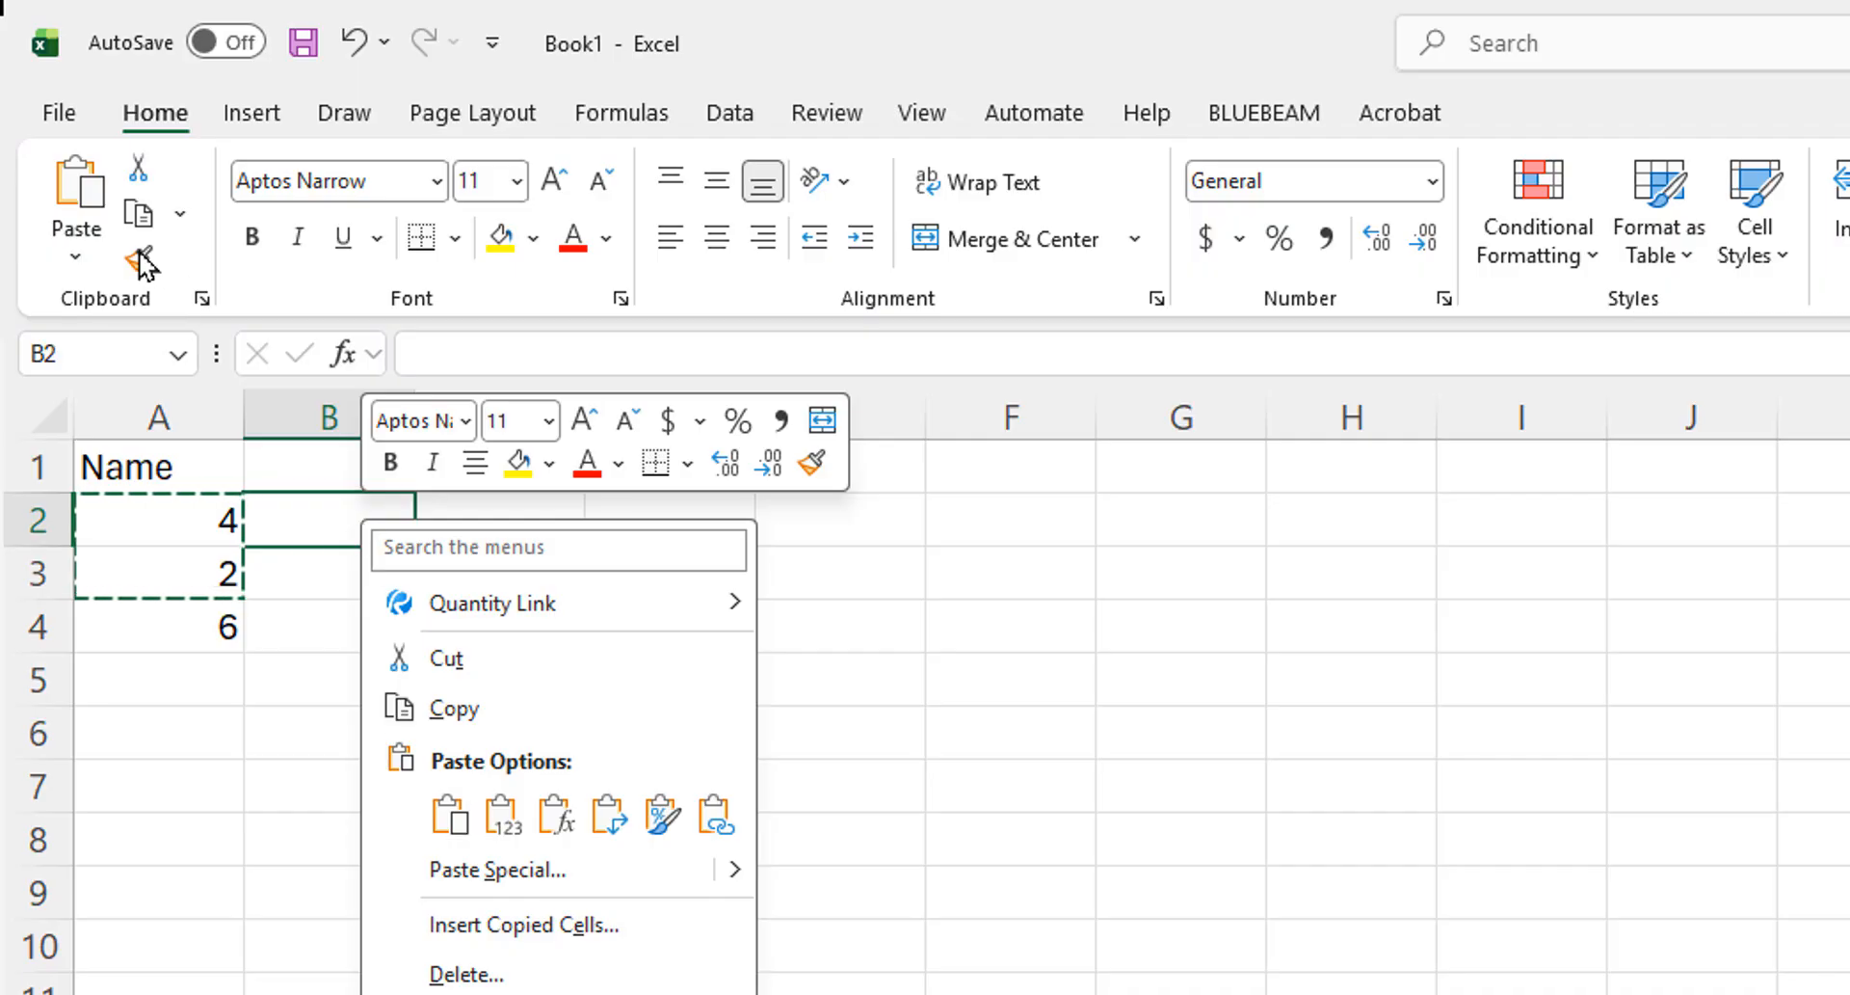
click(75, 192)
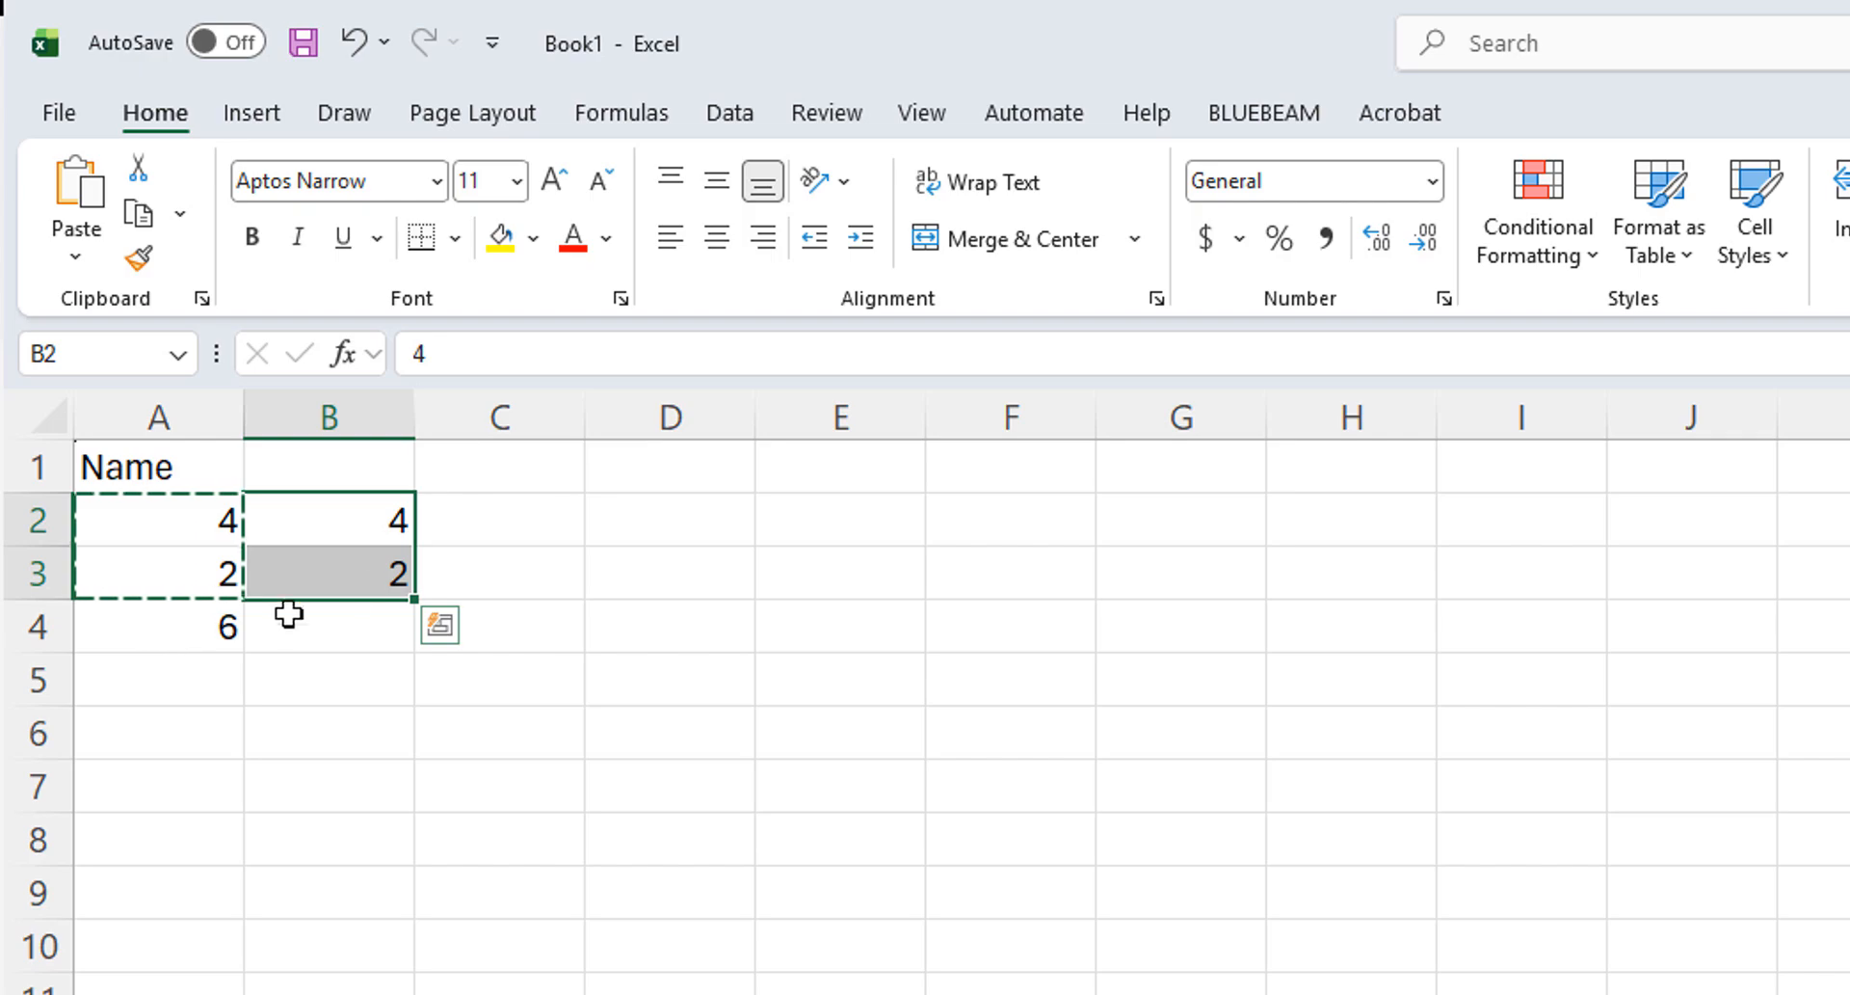
click(354, 43)
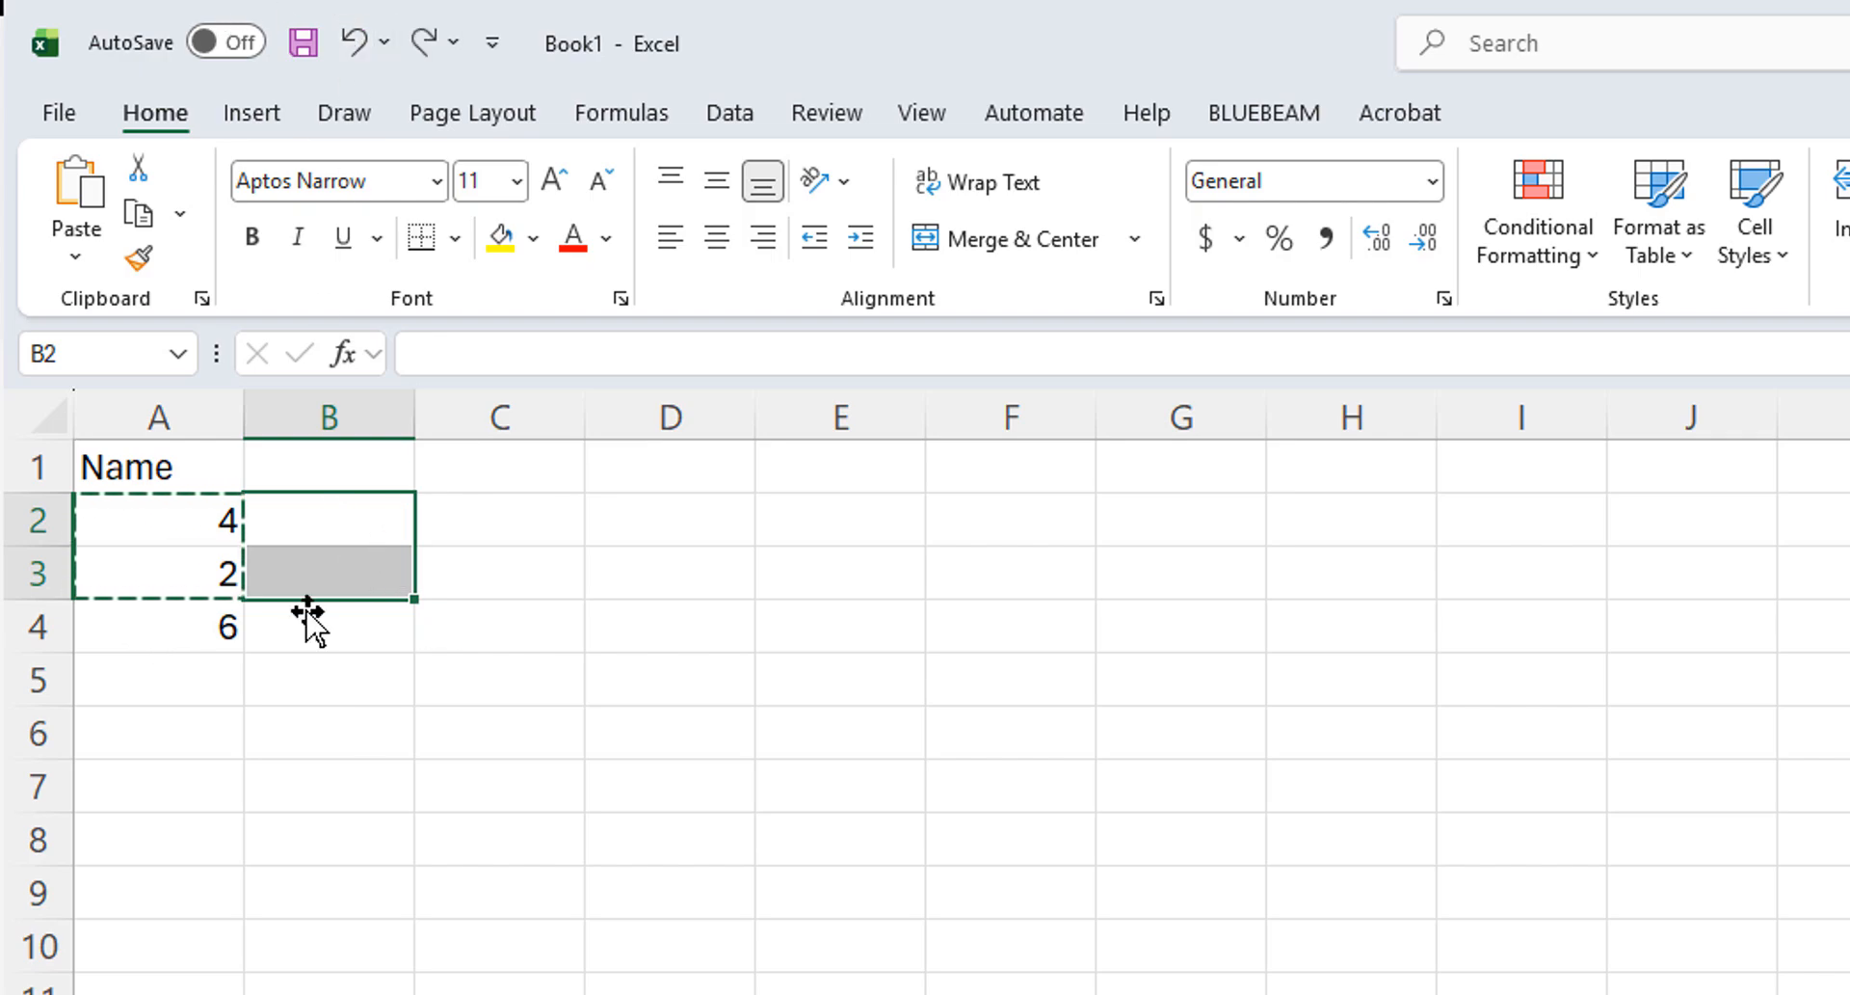
click(458, 783)
Fill the values in A2:A3 across the adjacent columns through column D.
drag(193, 525, 250, 599)
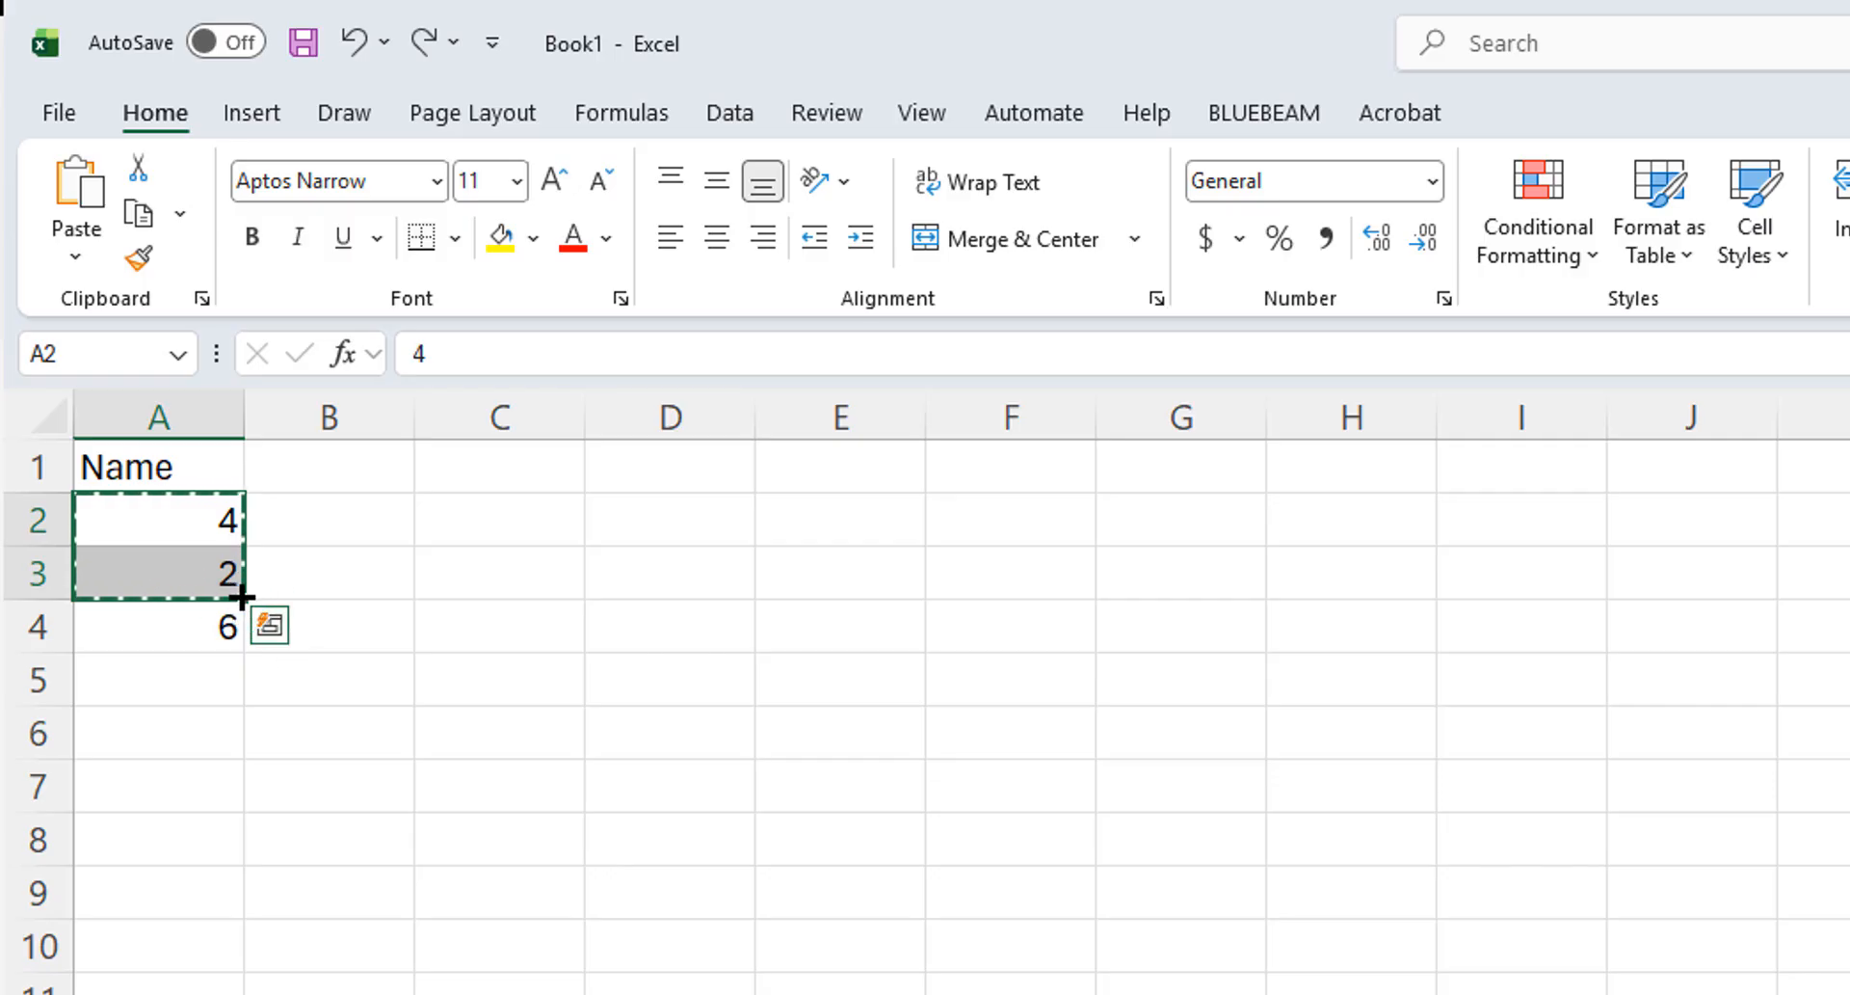
drag(271, 599, 413, 602)
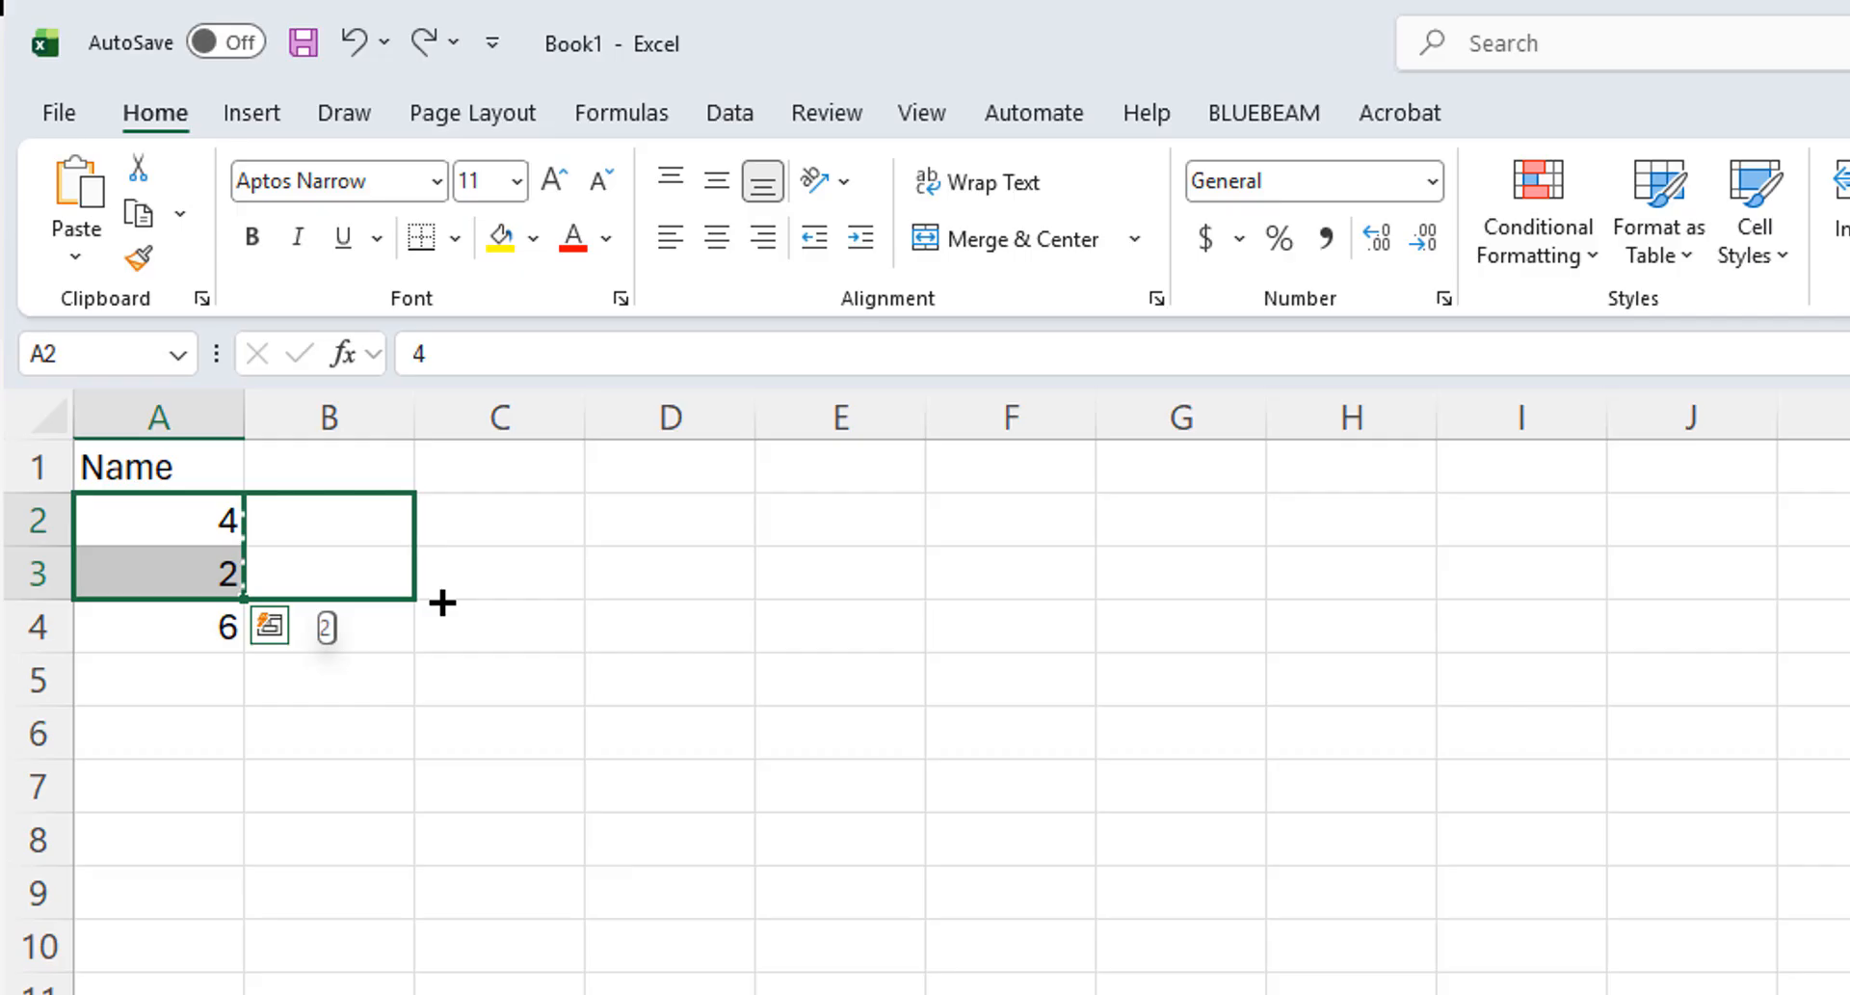
drag(507, 602, 722, 611)
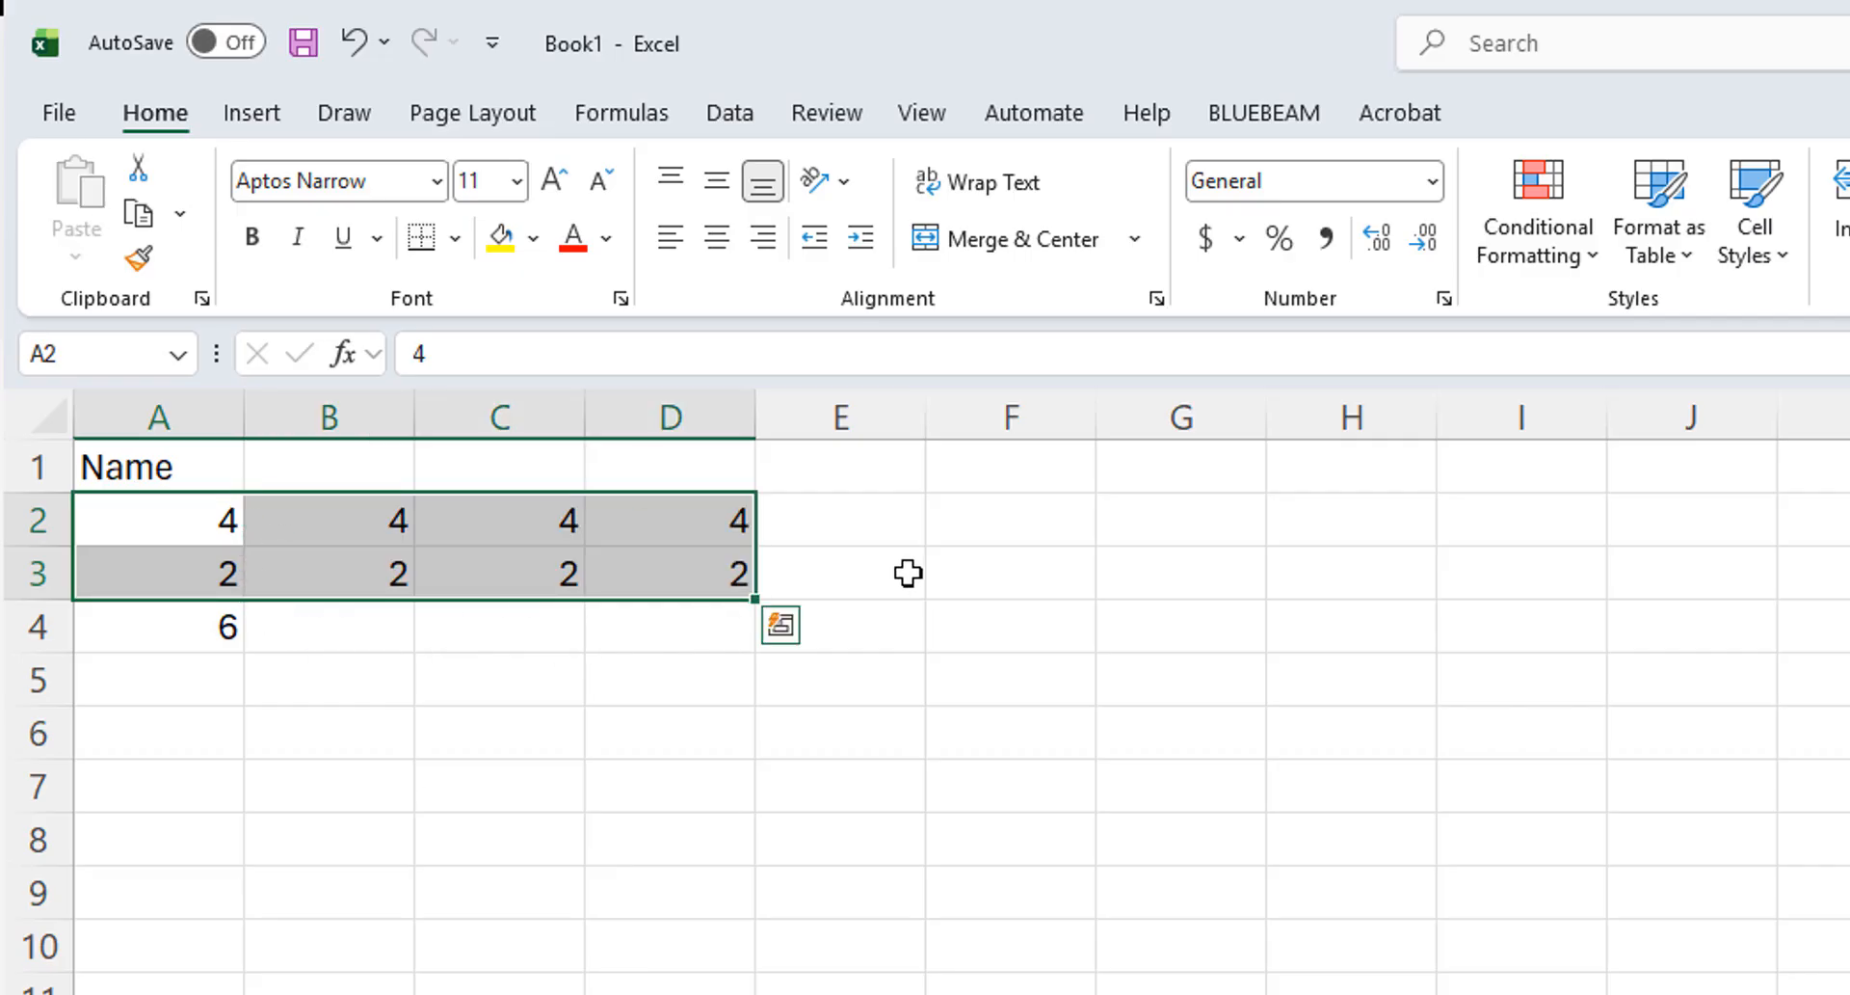
click(409, 976)
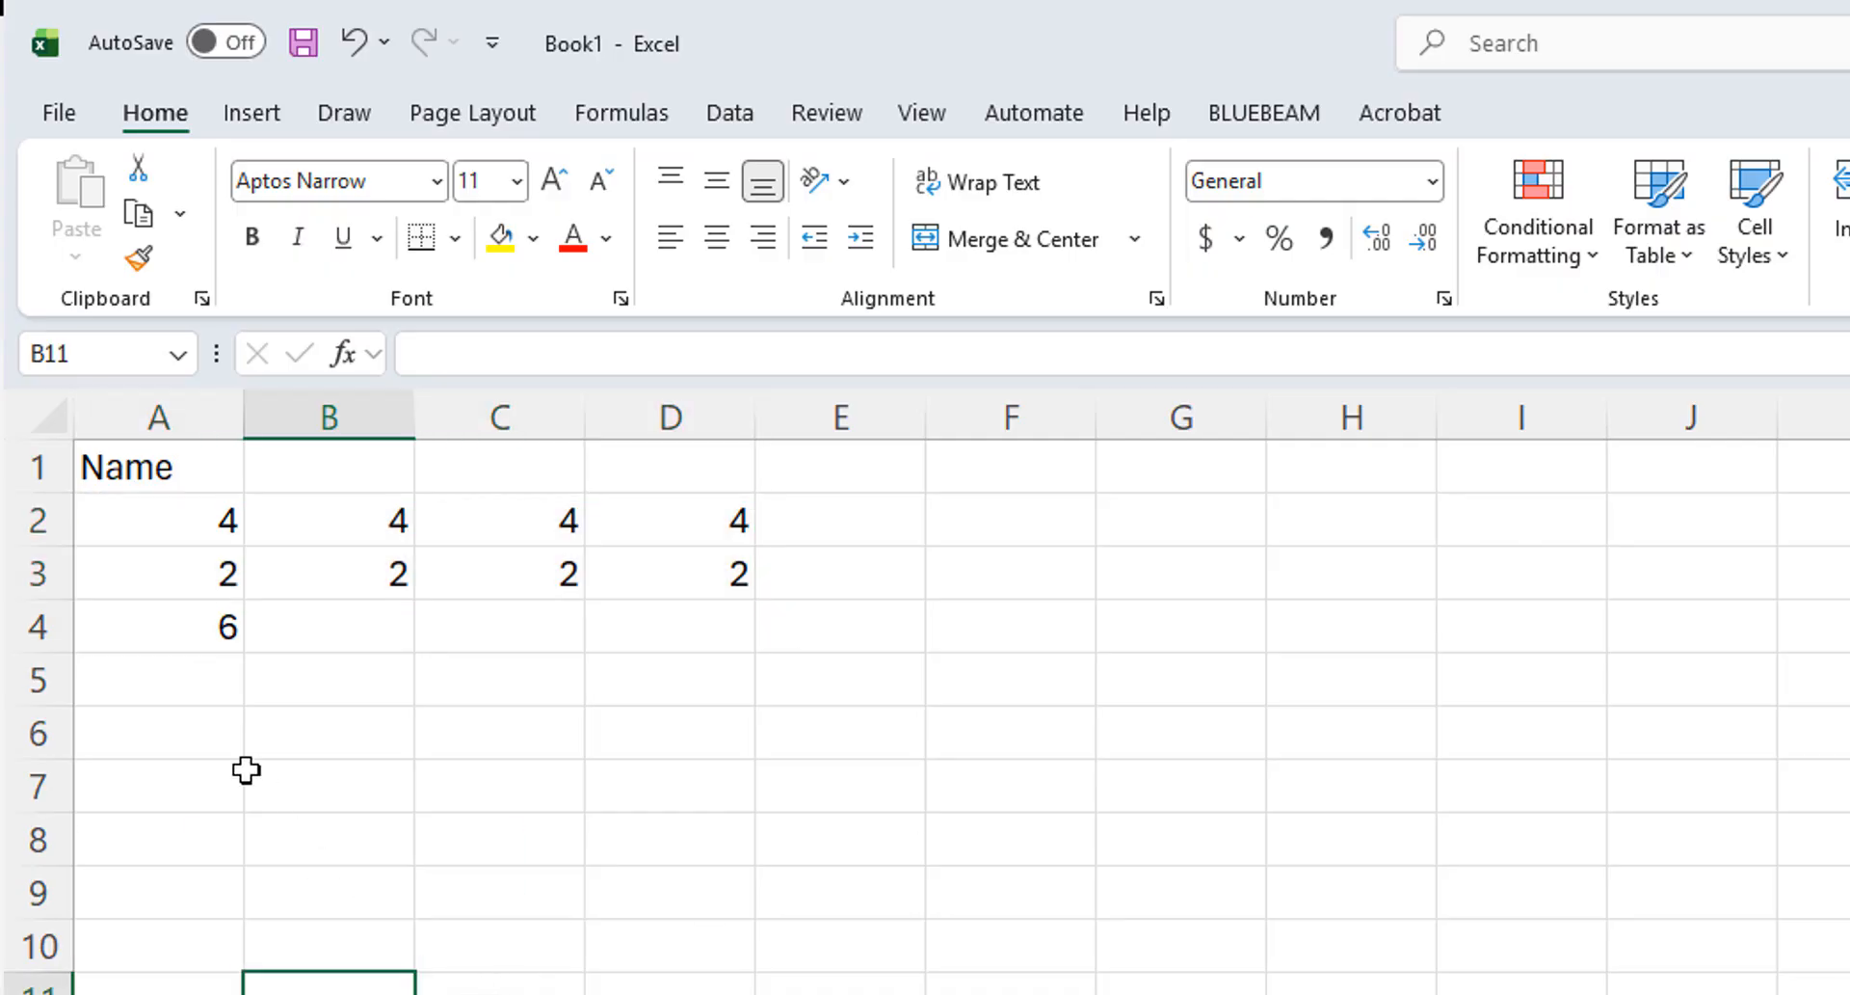
Fill the A4 formula across through D4 and check the copied formulas in B4 and C4.
click(131, 628)
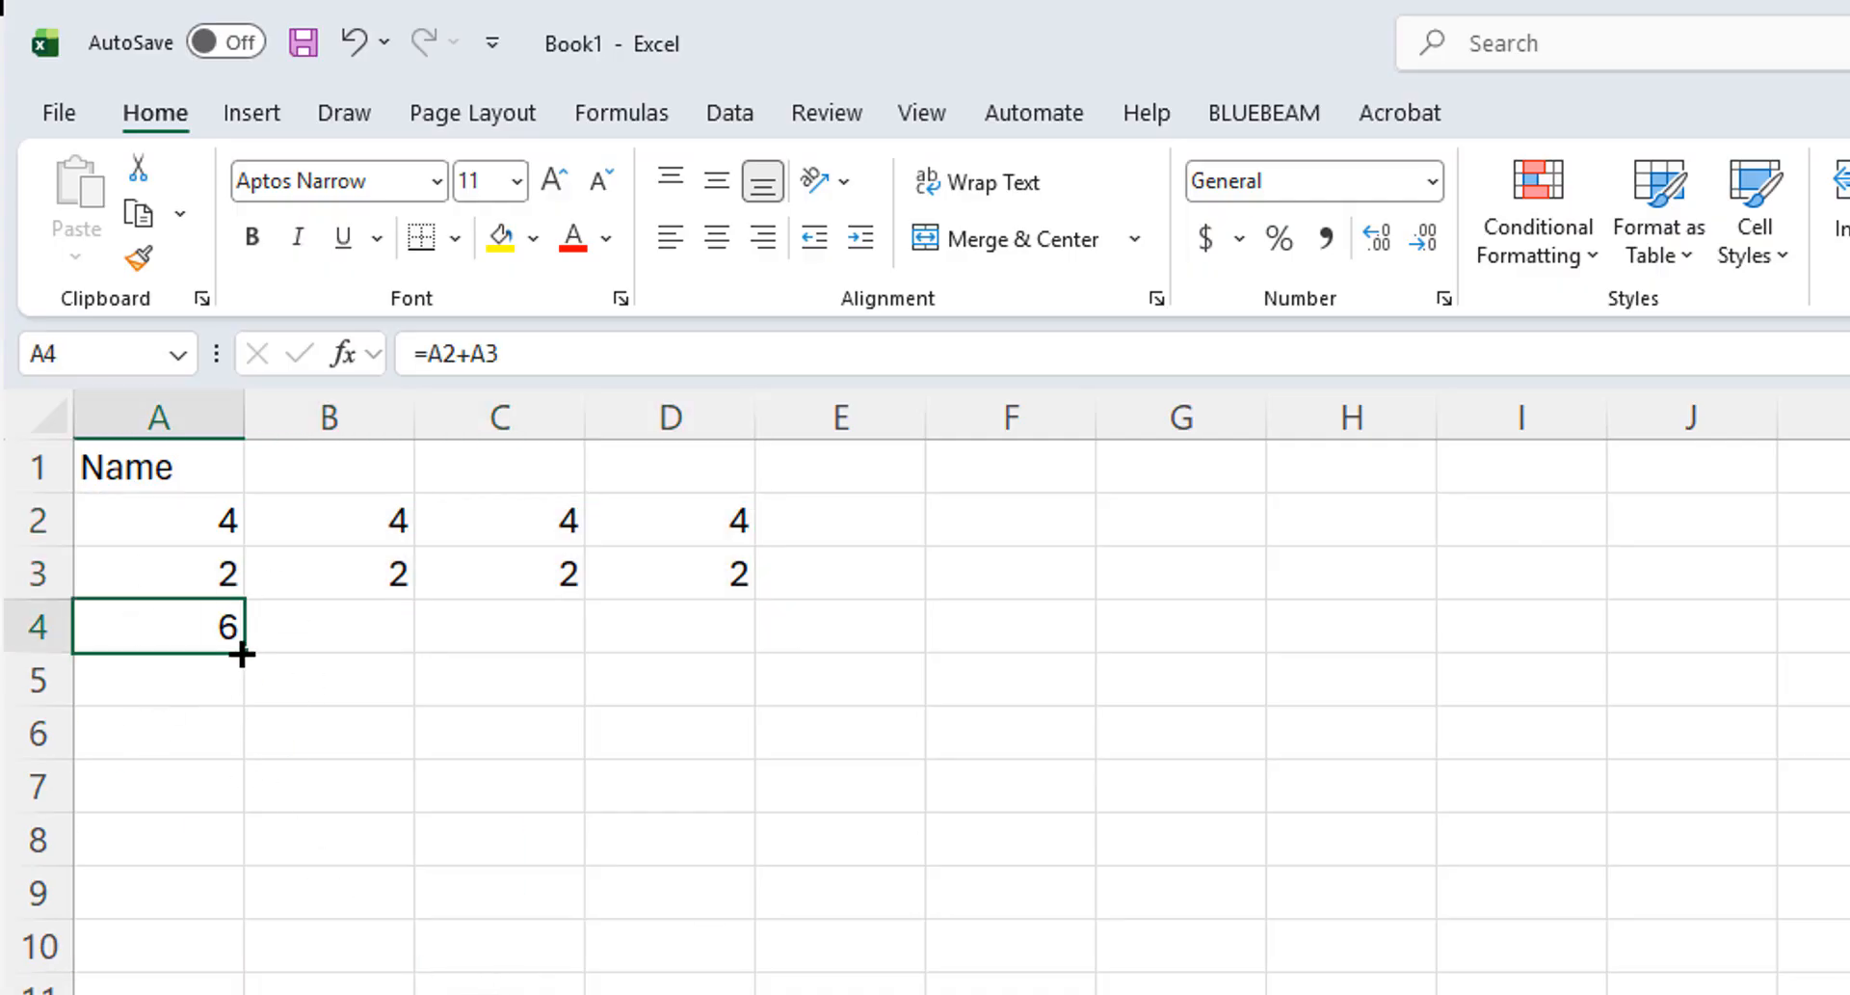
drag(267, 653, 732, 653)
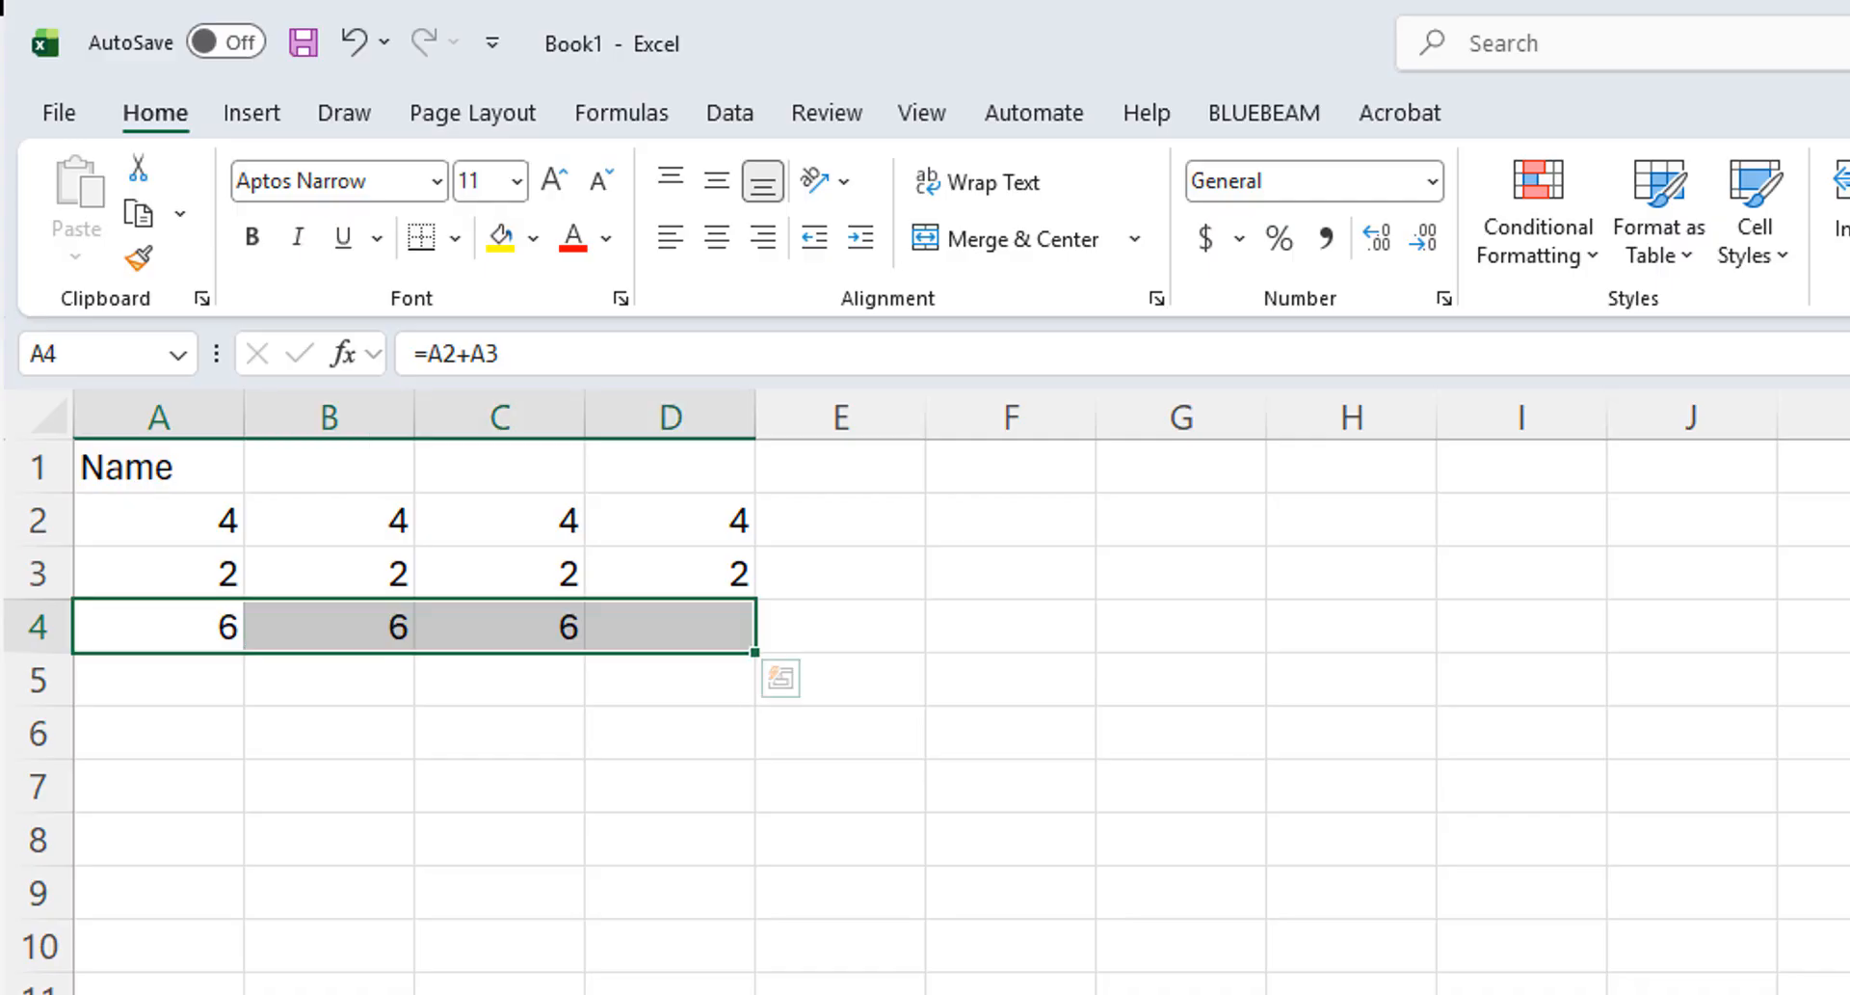
click(349, 626)
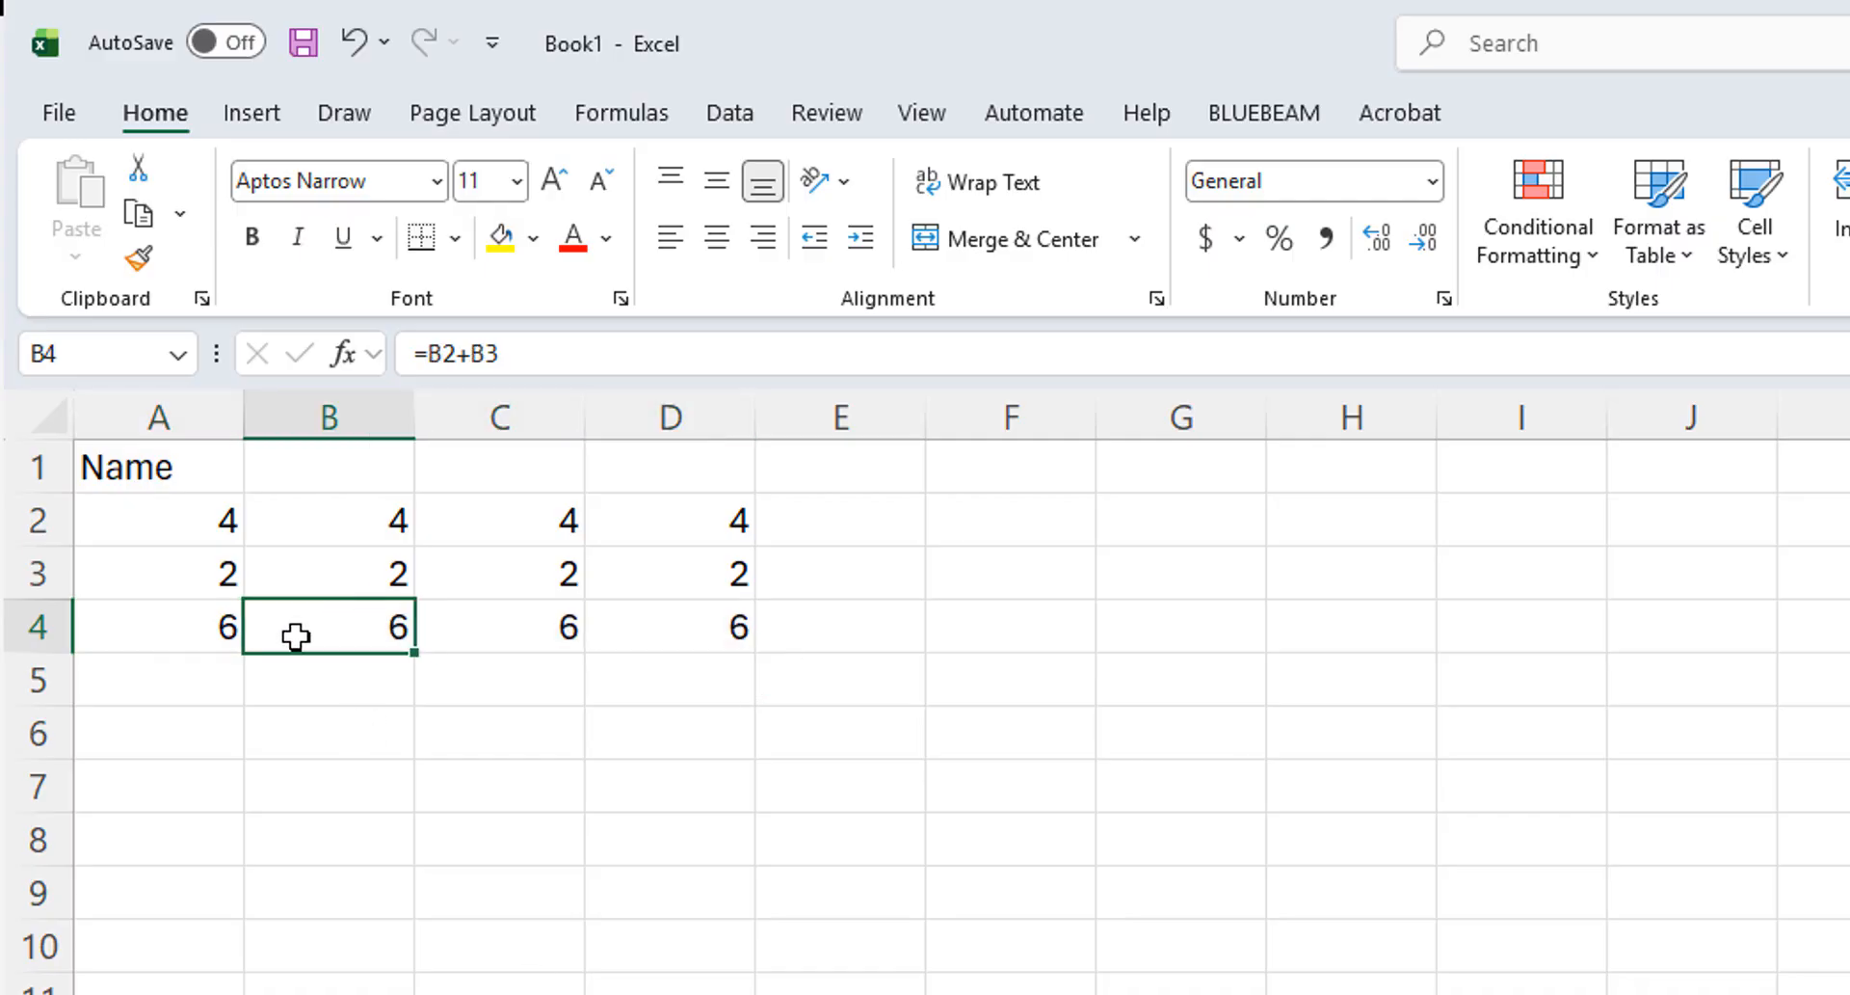
double_click(355, 628)
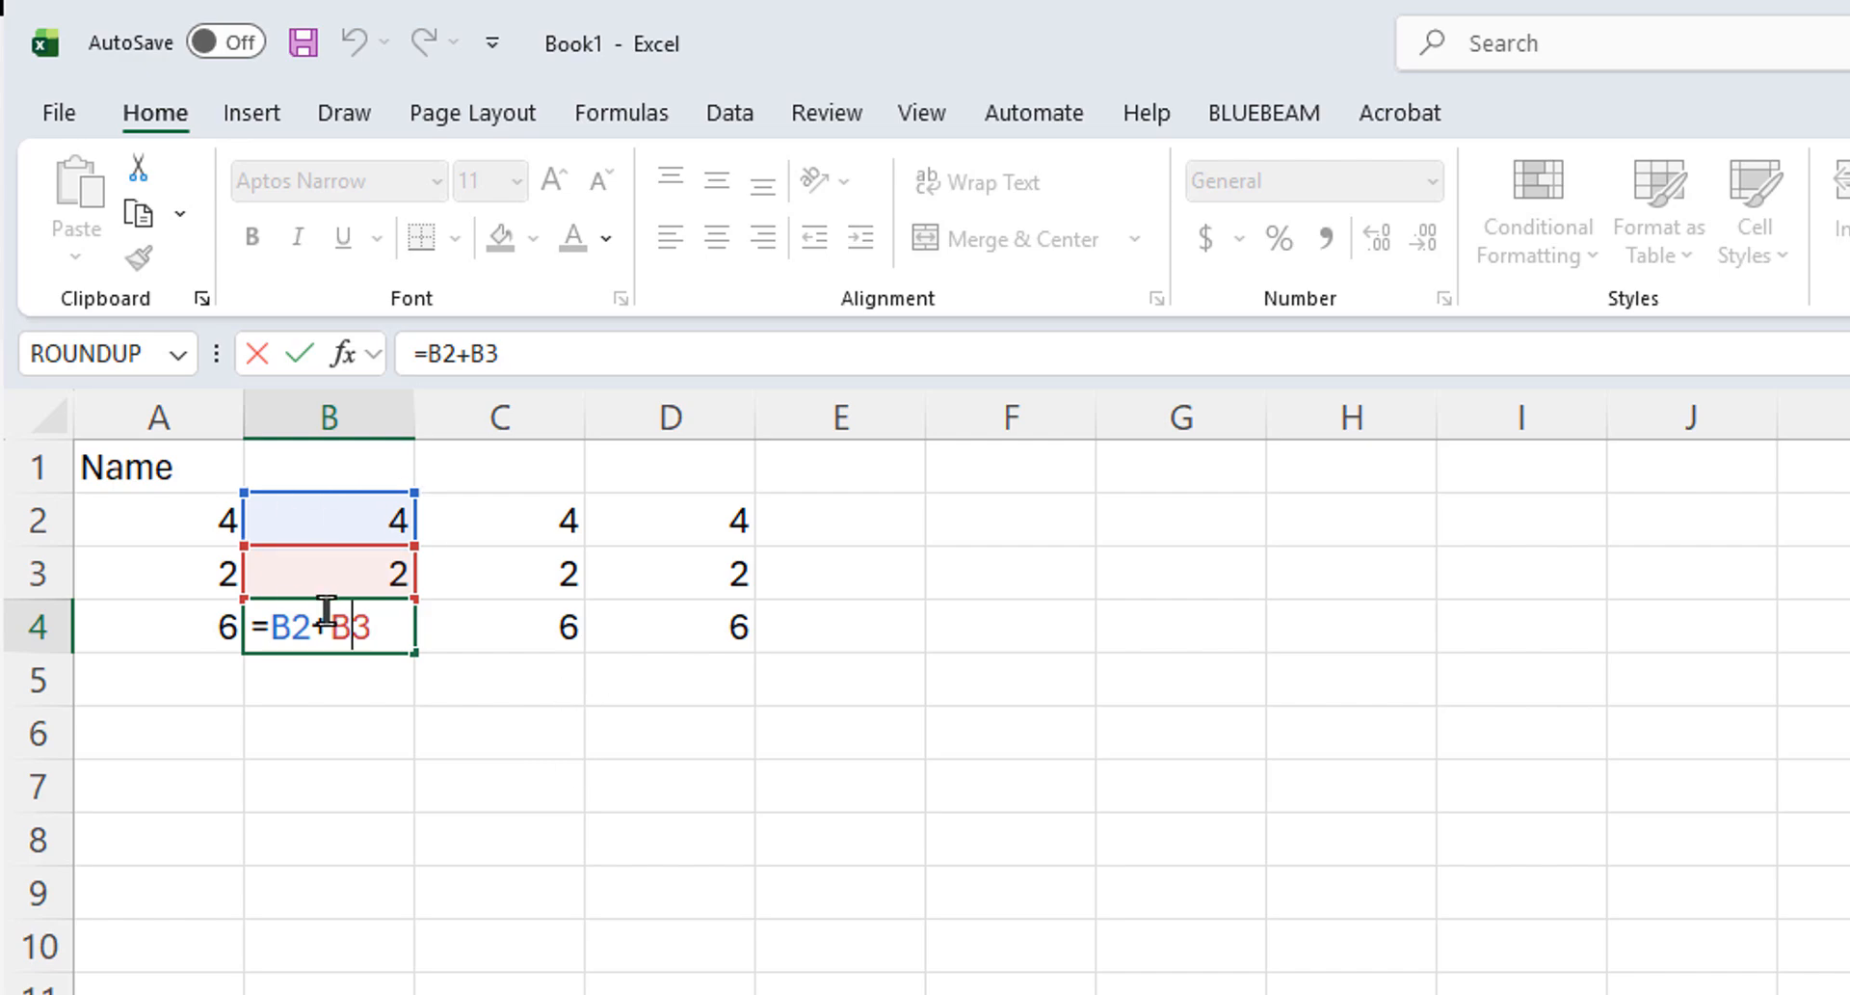
click(452, 903)
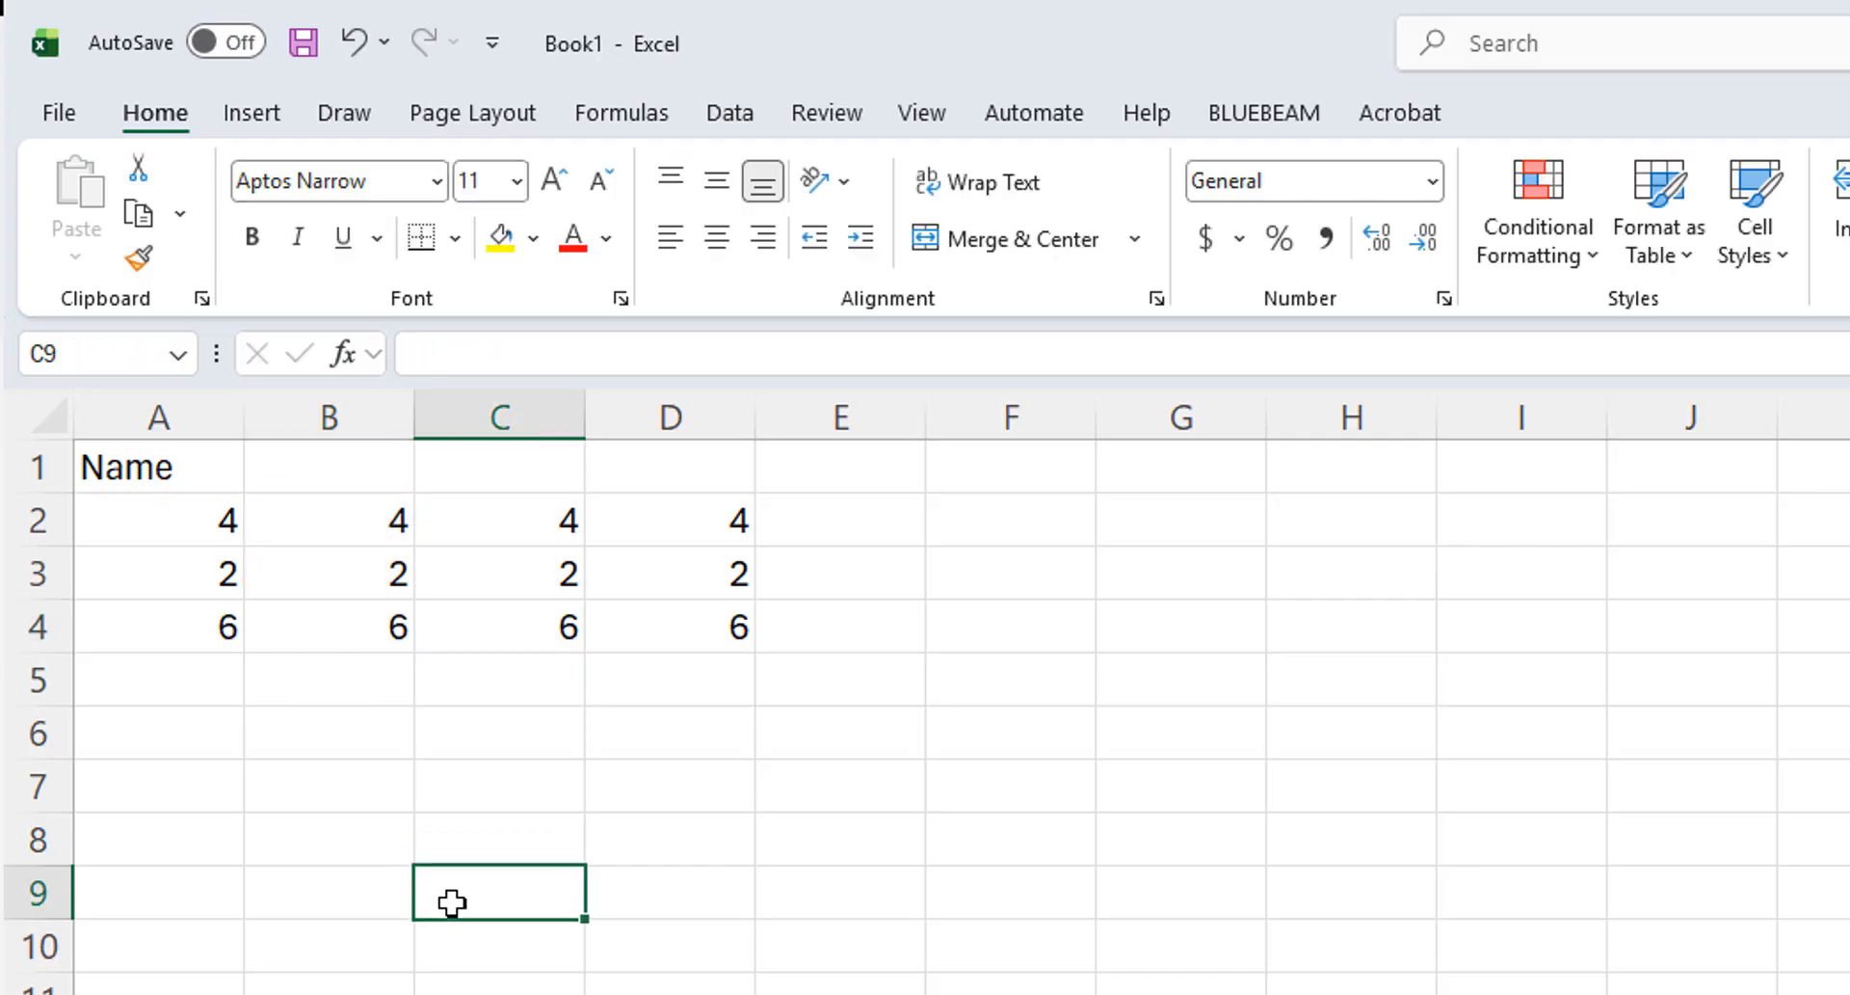
click(481, 633)
double_click(482, 632)
click(595, 870)
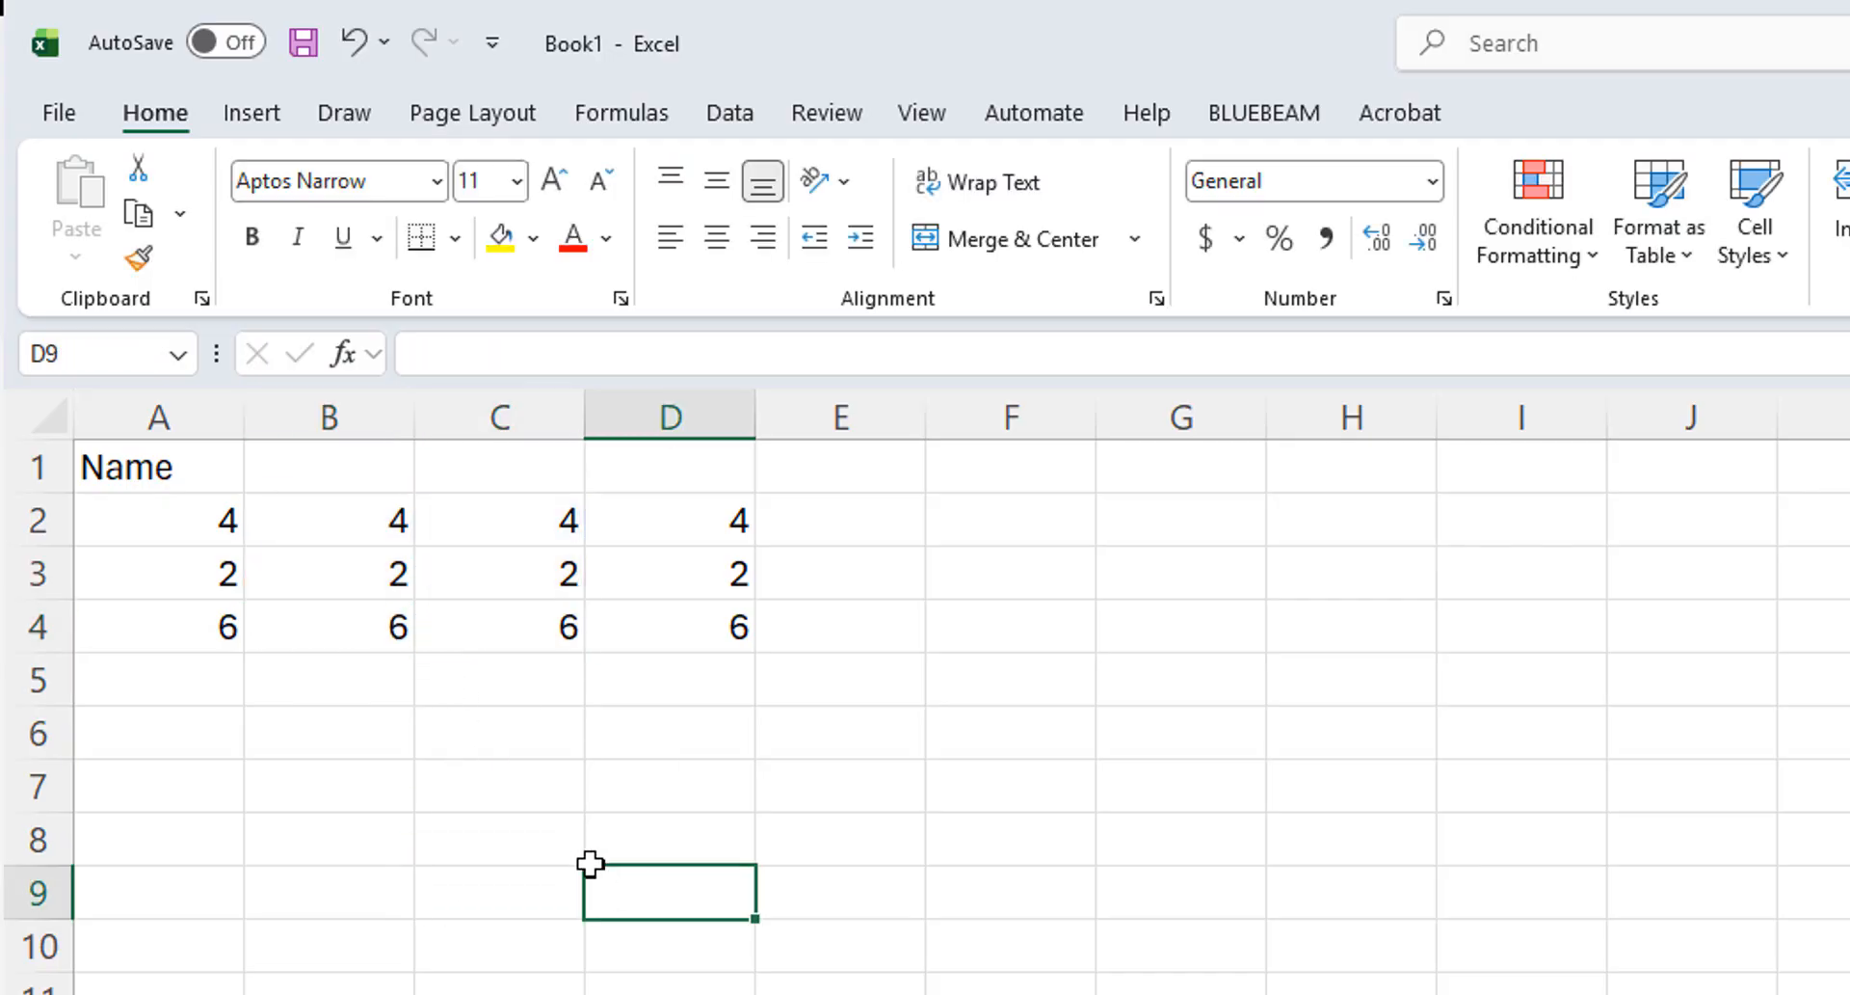
Set the value in C2 to 1 and select the formula cell C4.
click(477, 530)
text(1)
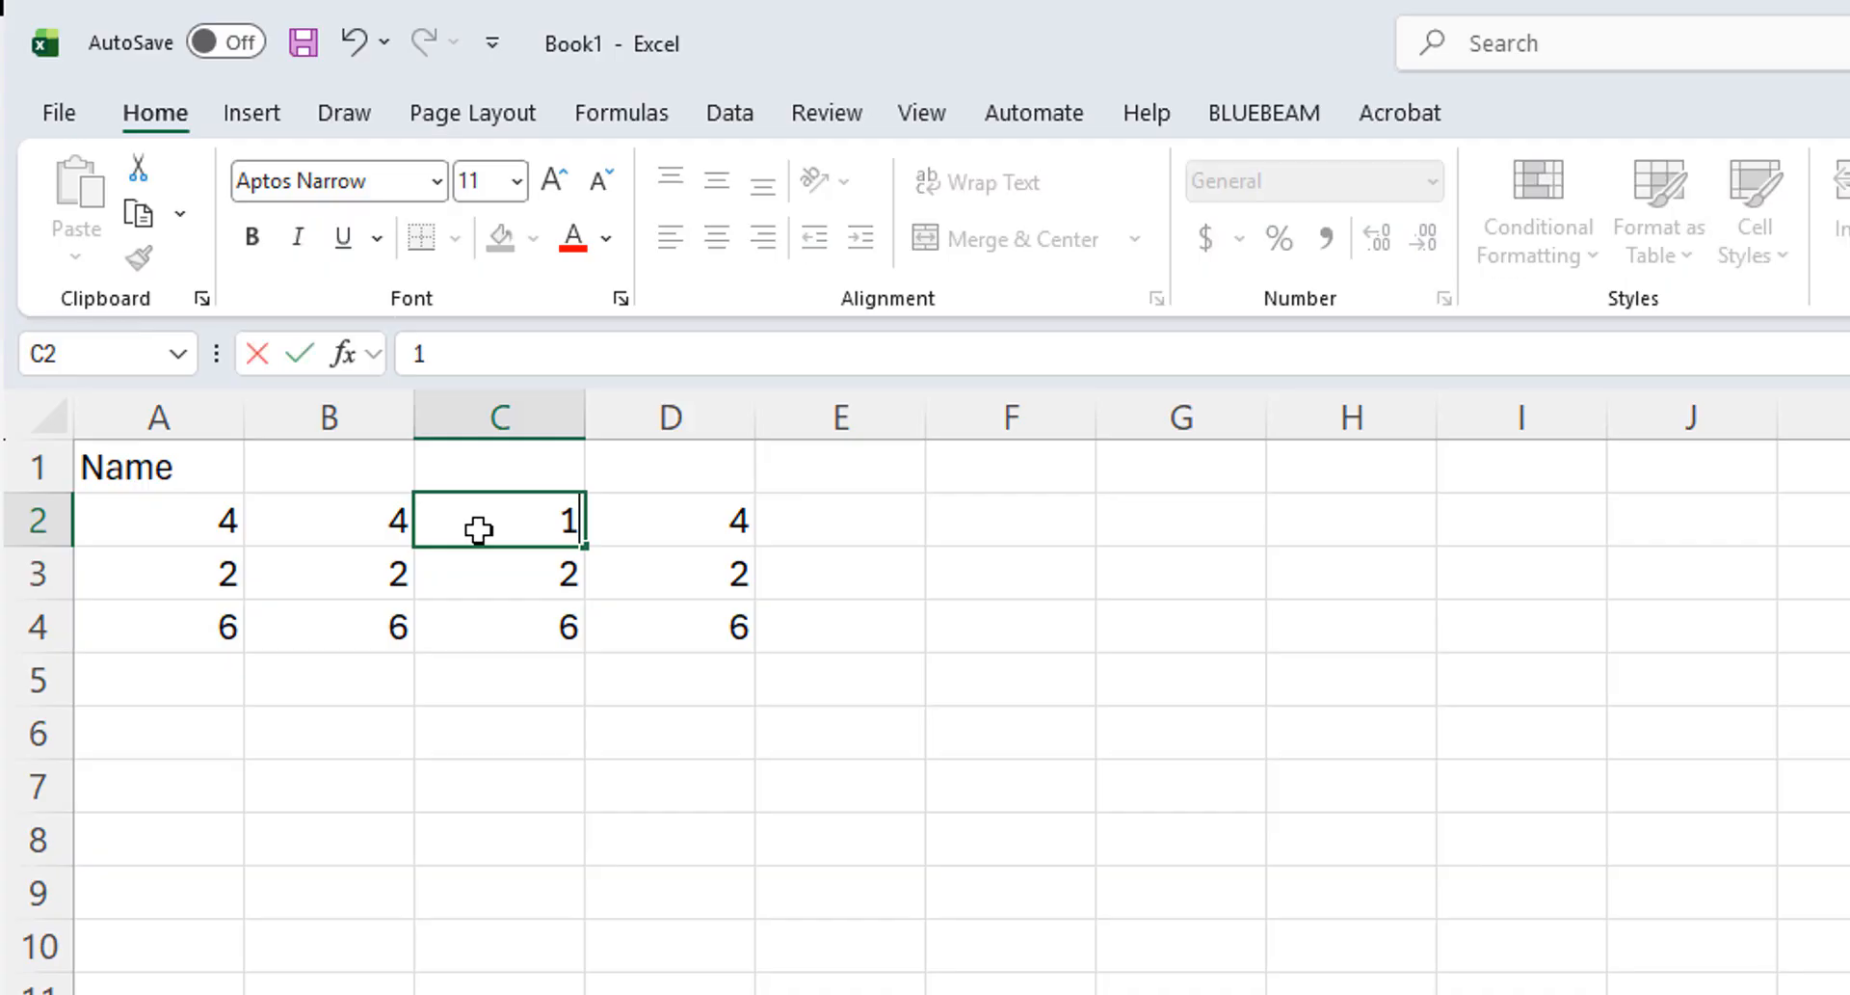
key(Return)
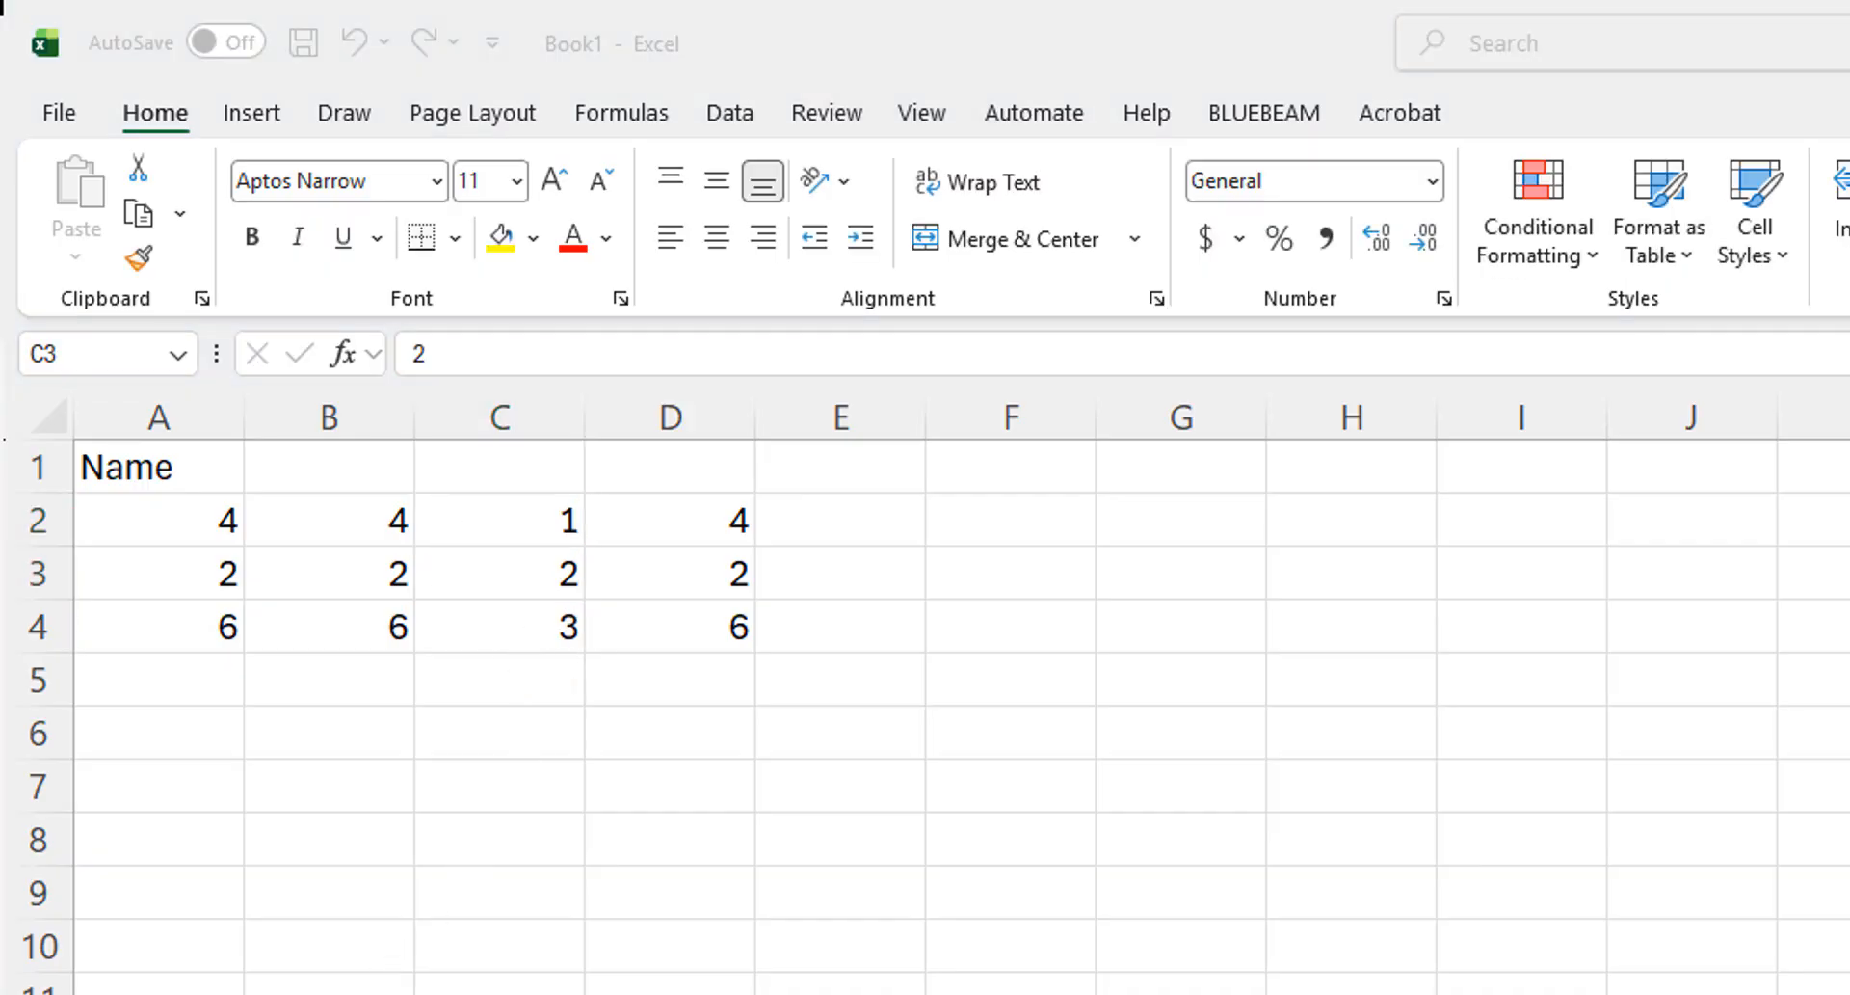
click(545, 638)
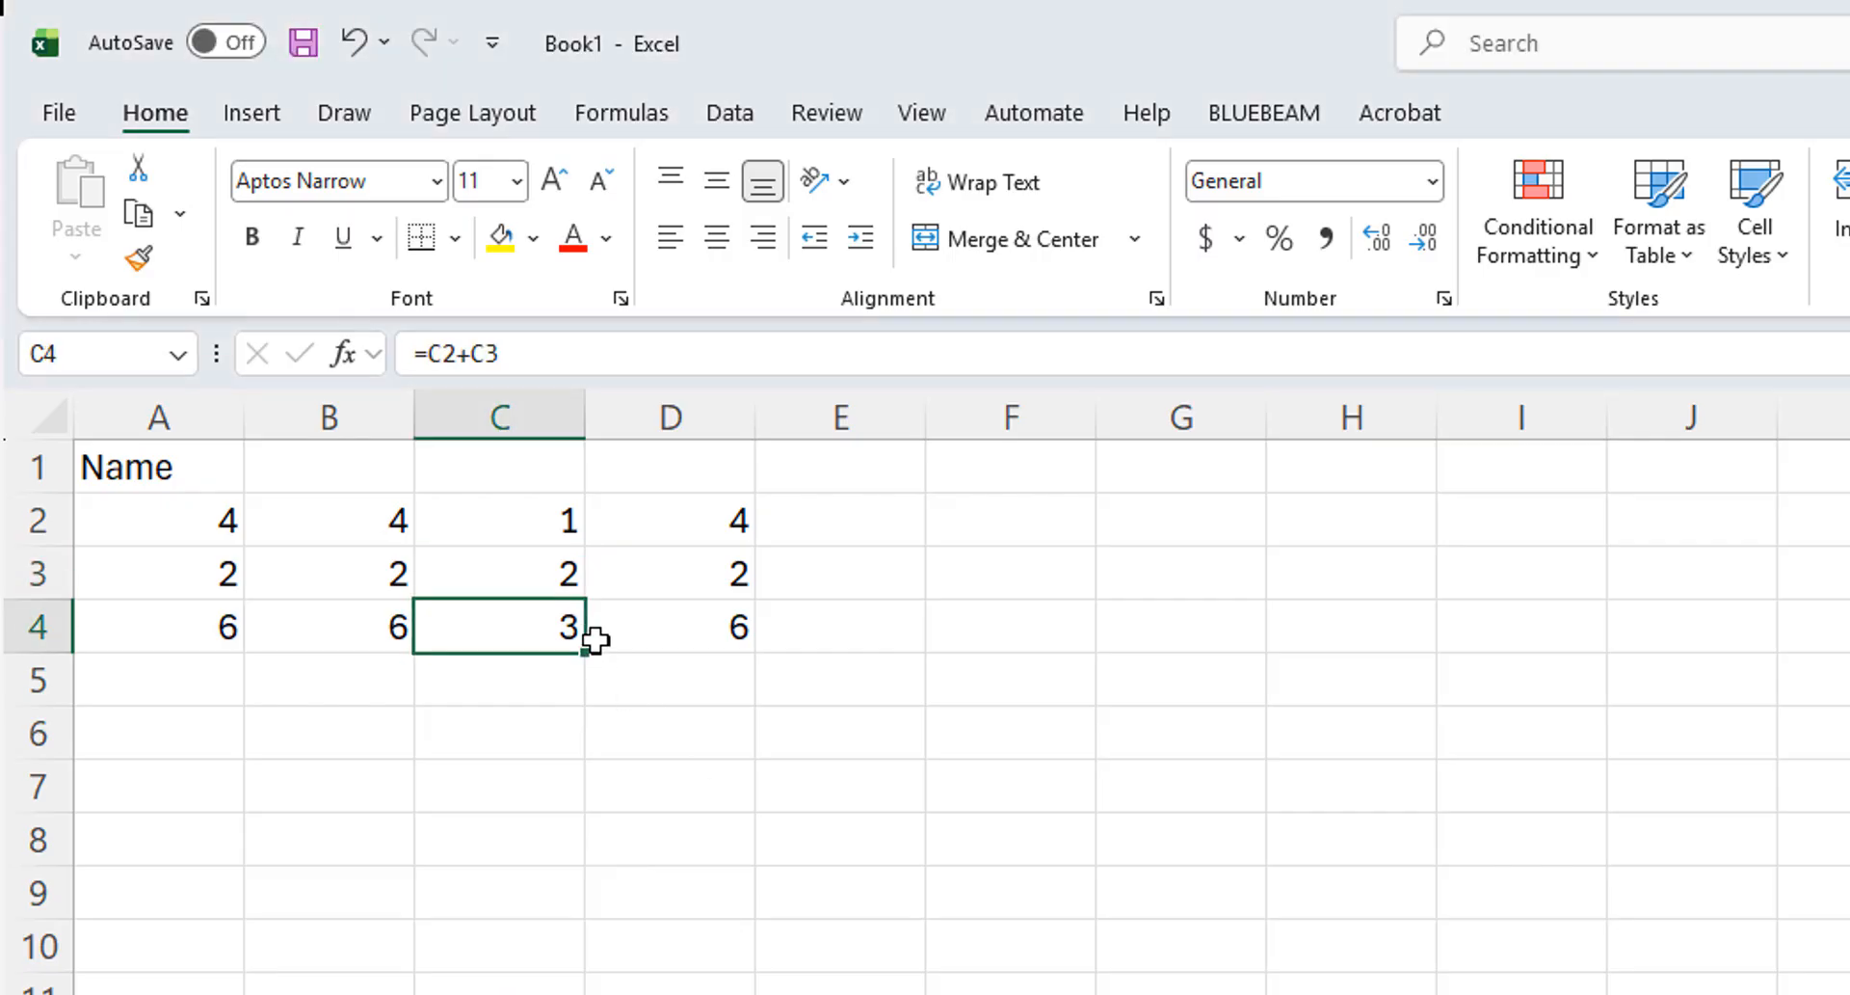
double_click(519, 633)
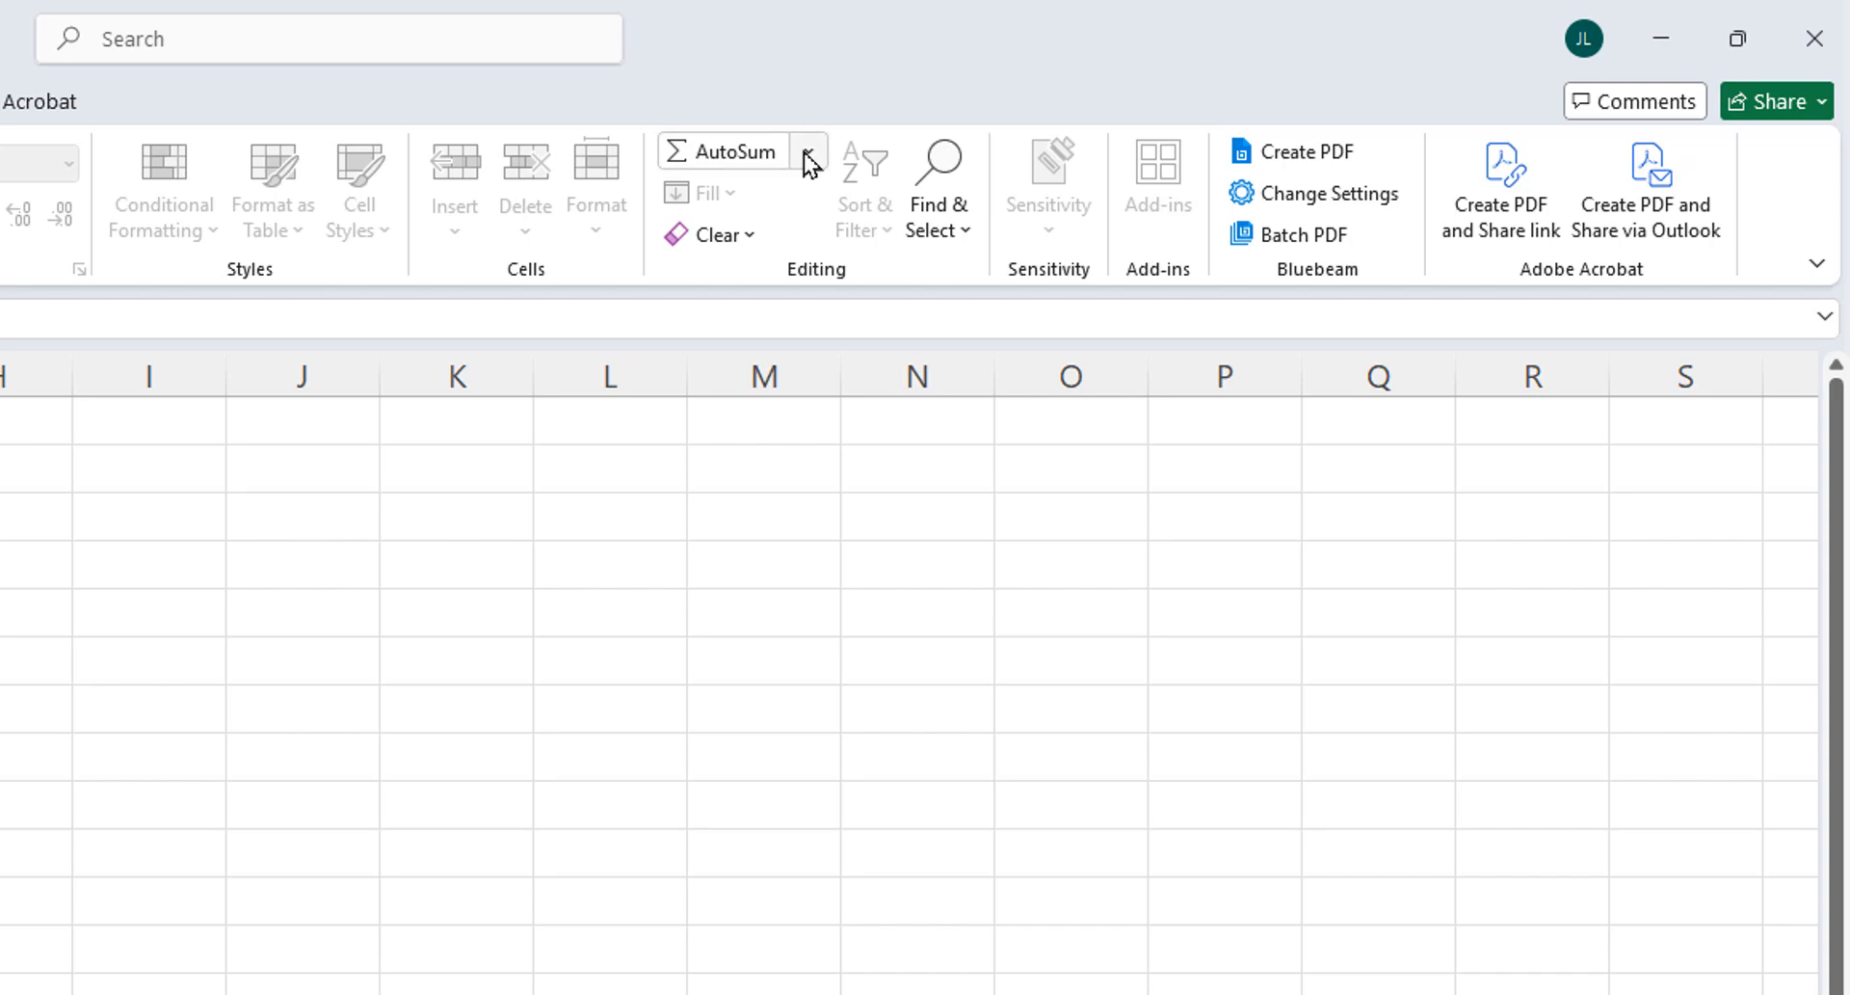
click(809, 152)
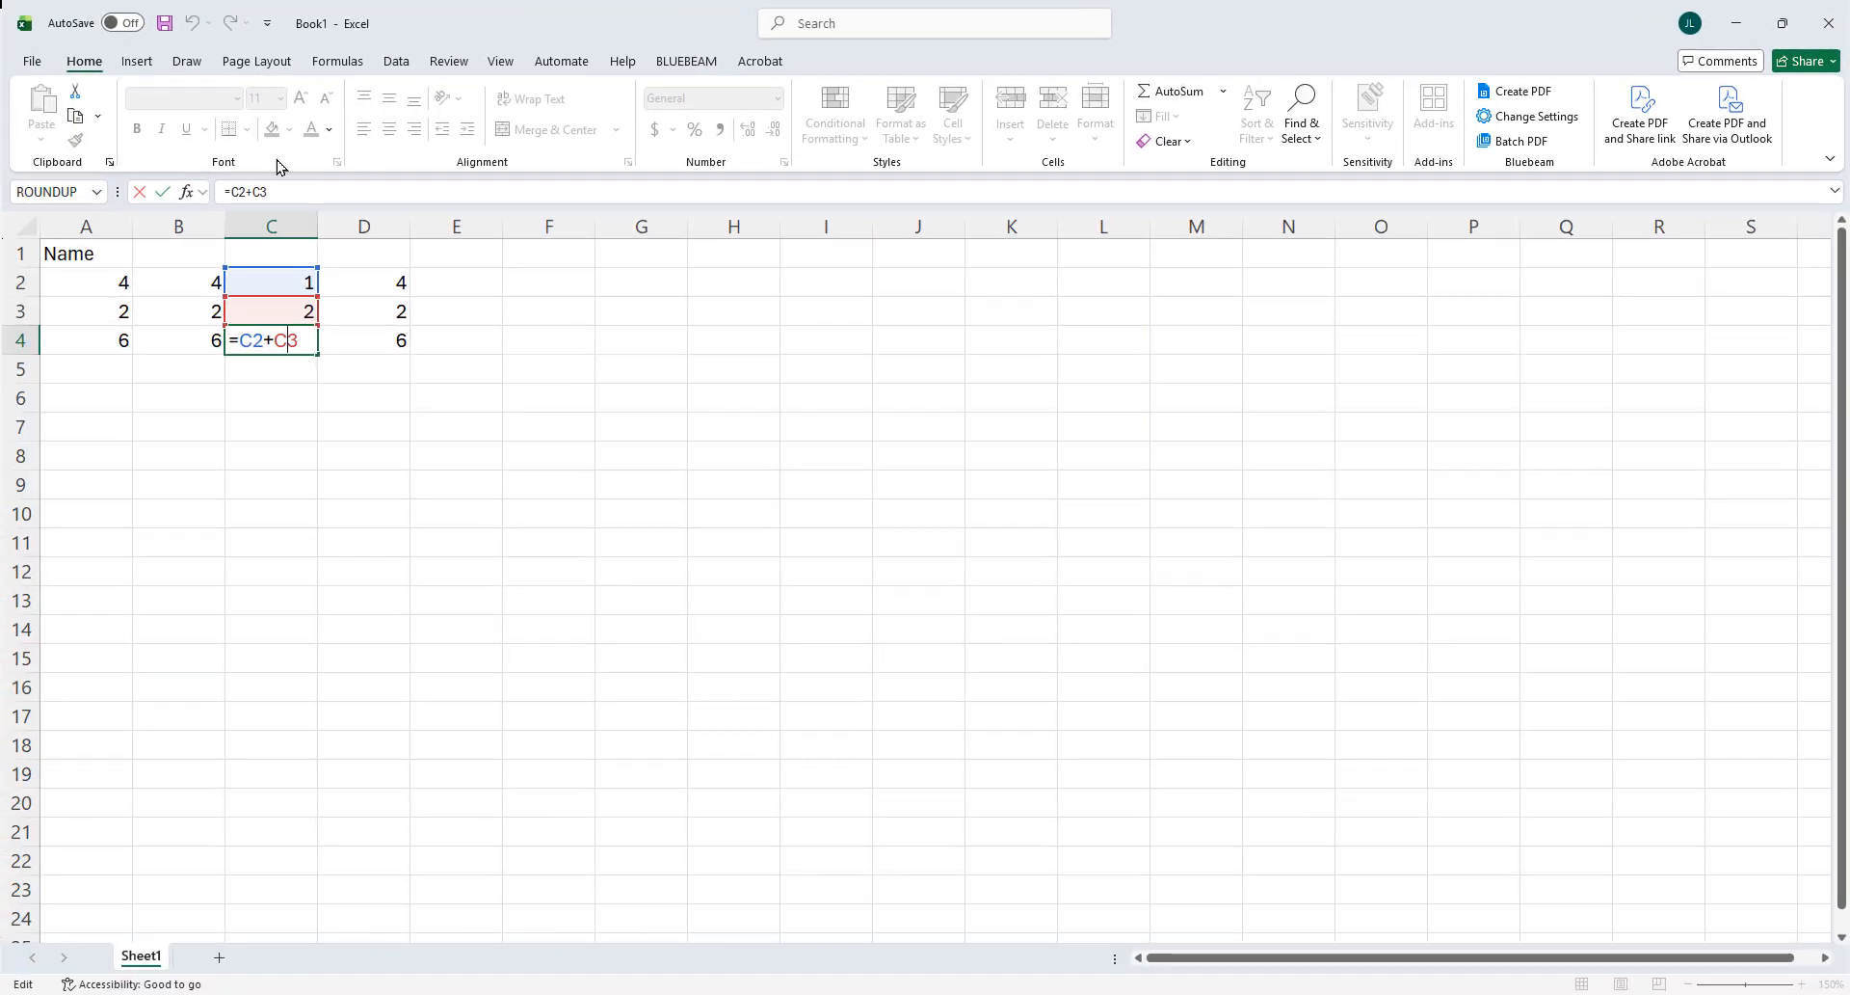
key(ctrl+Return)
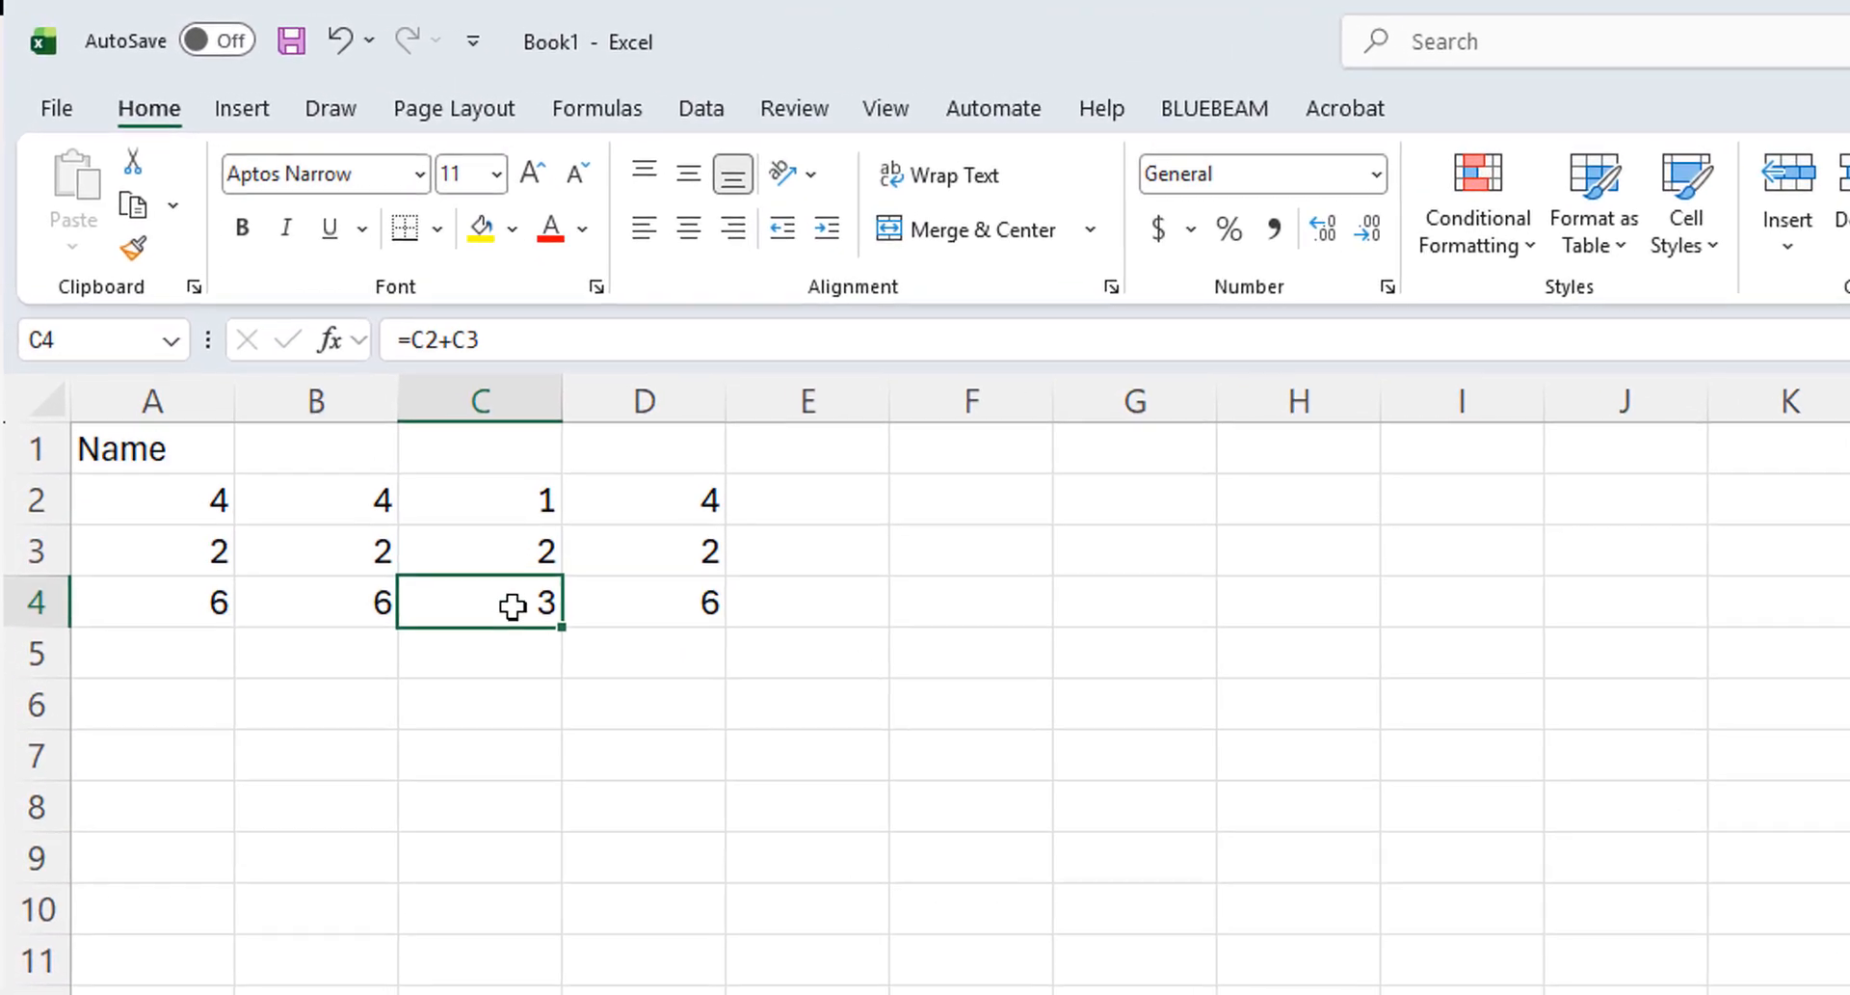
Replace the formula in C4 with an AutoSum of C2:C3 and select the cell to review it.
key(Delete)
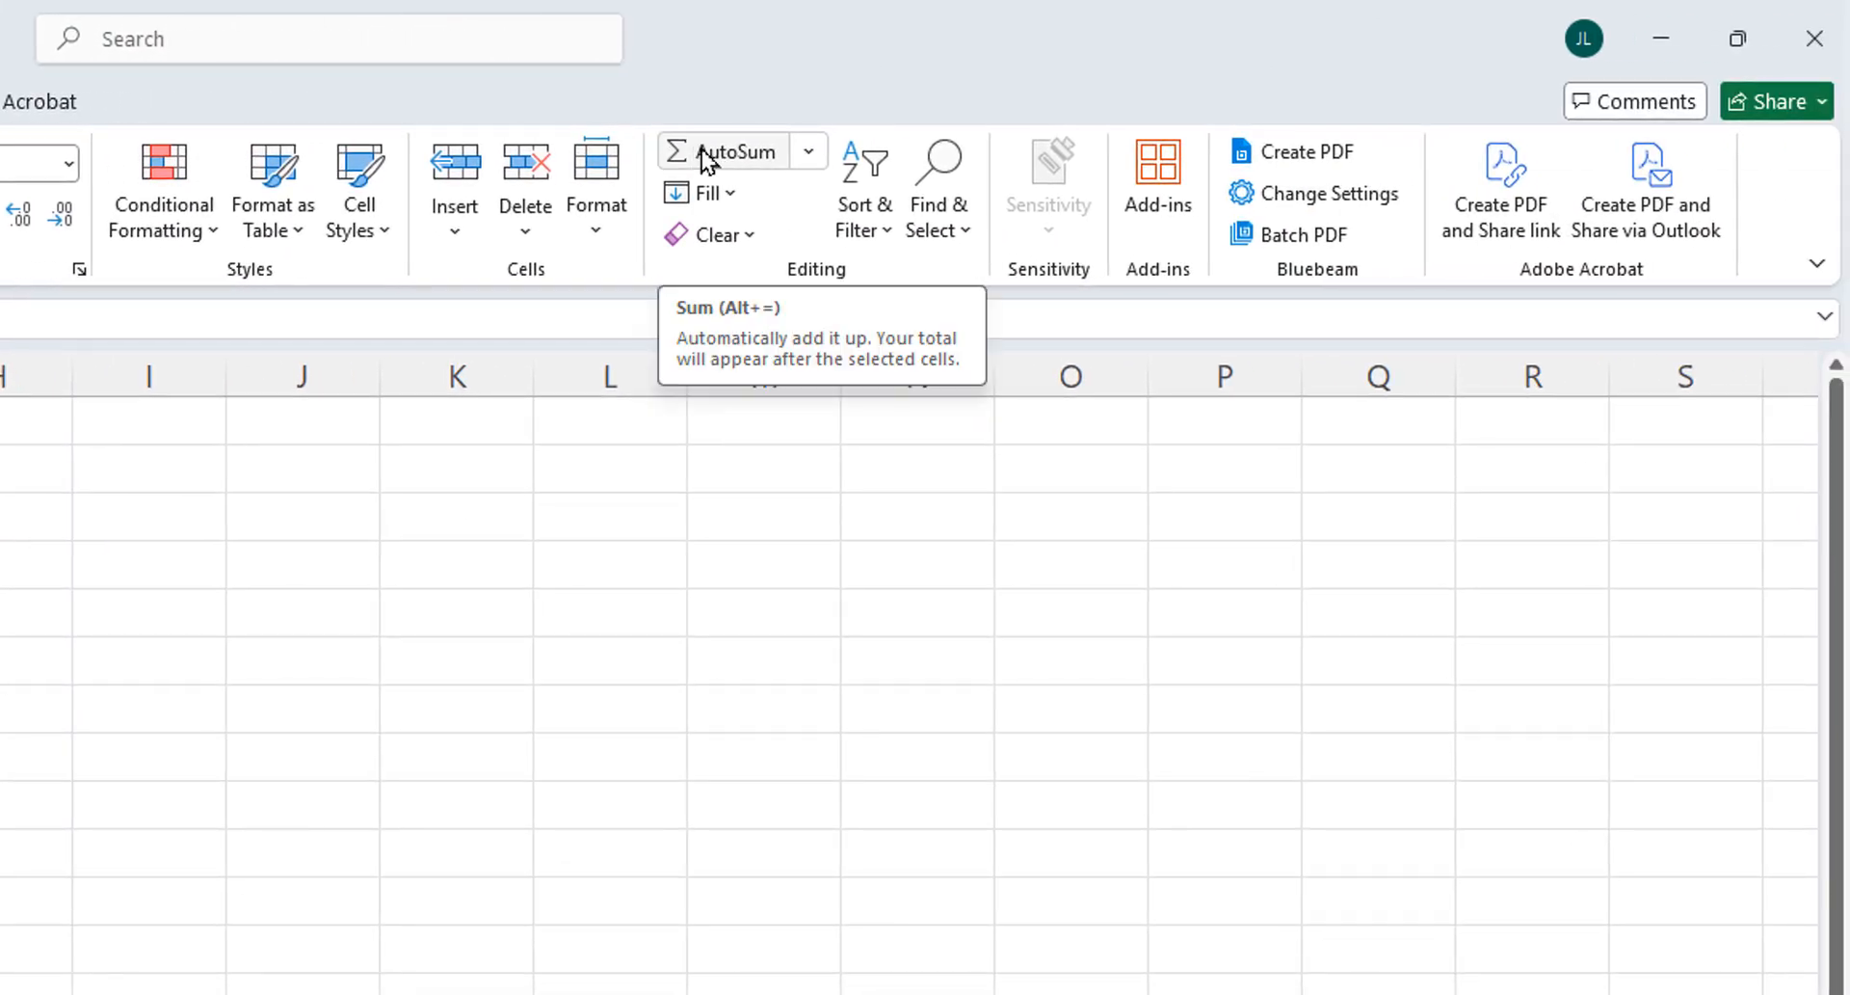
click(697, 151)
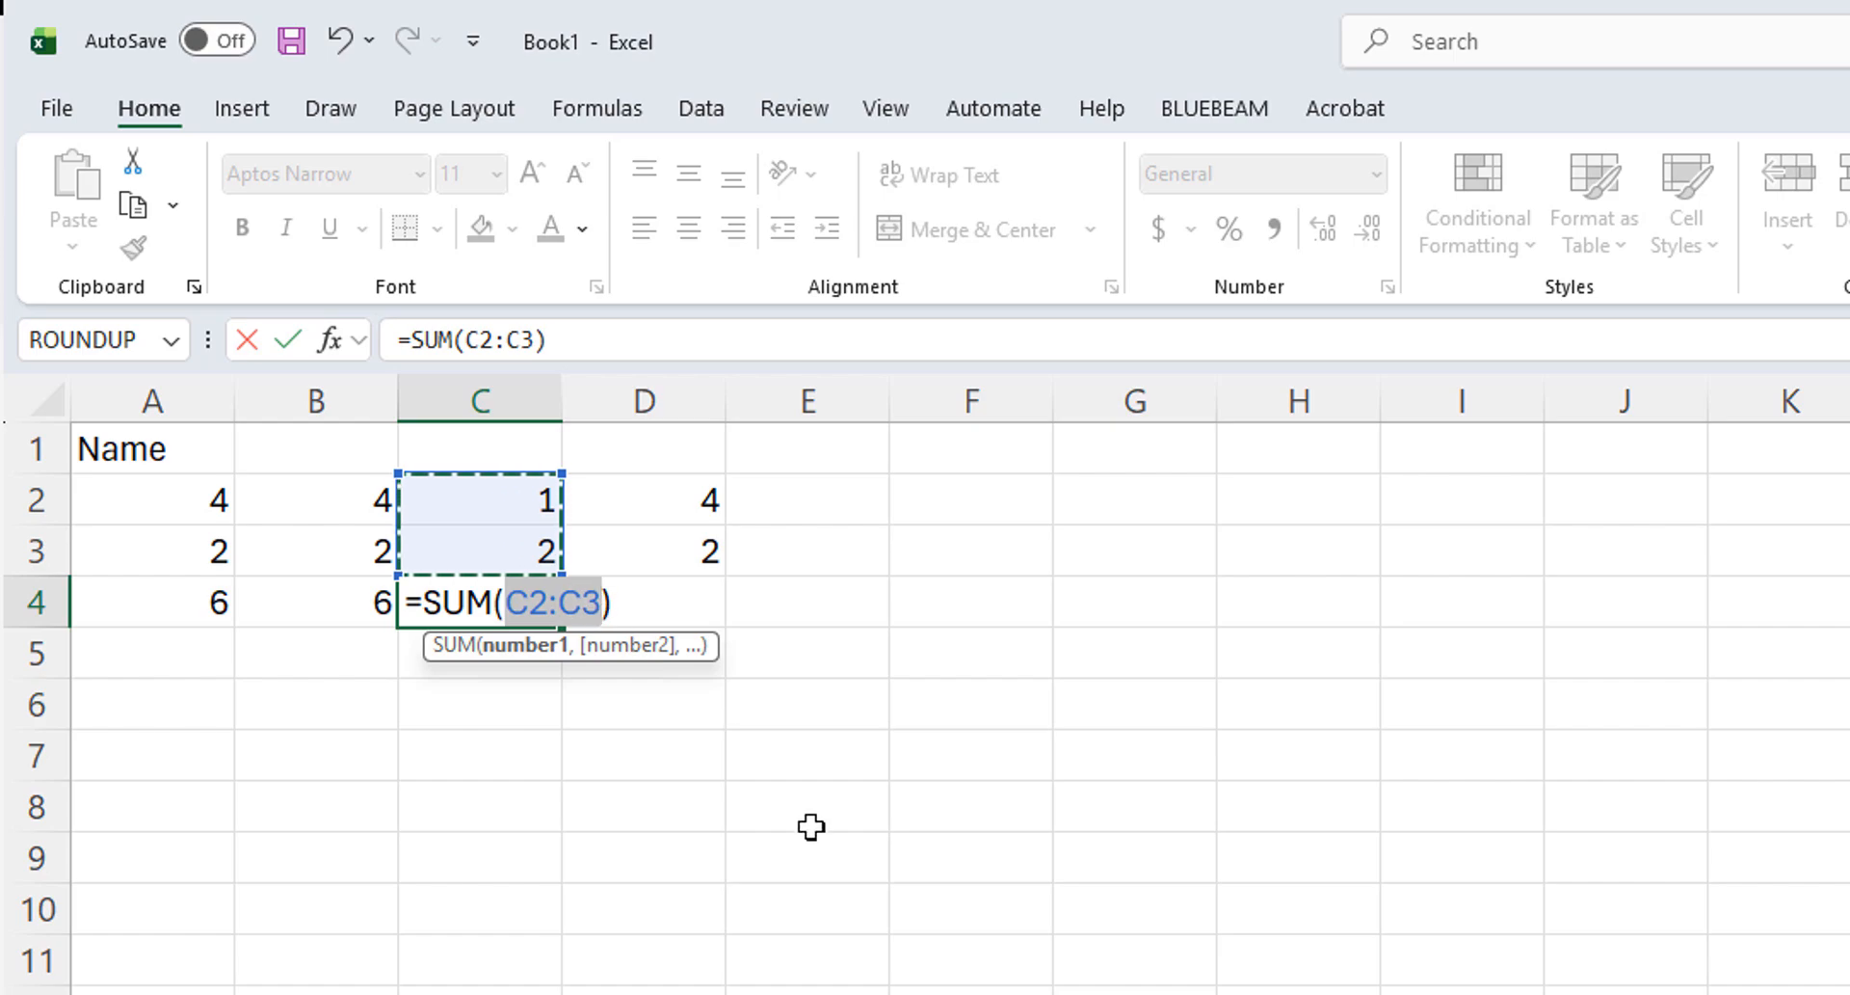
key(Return)
click(485, 594)
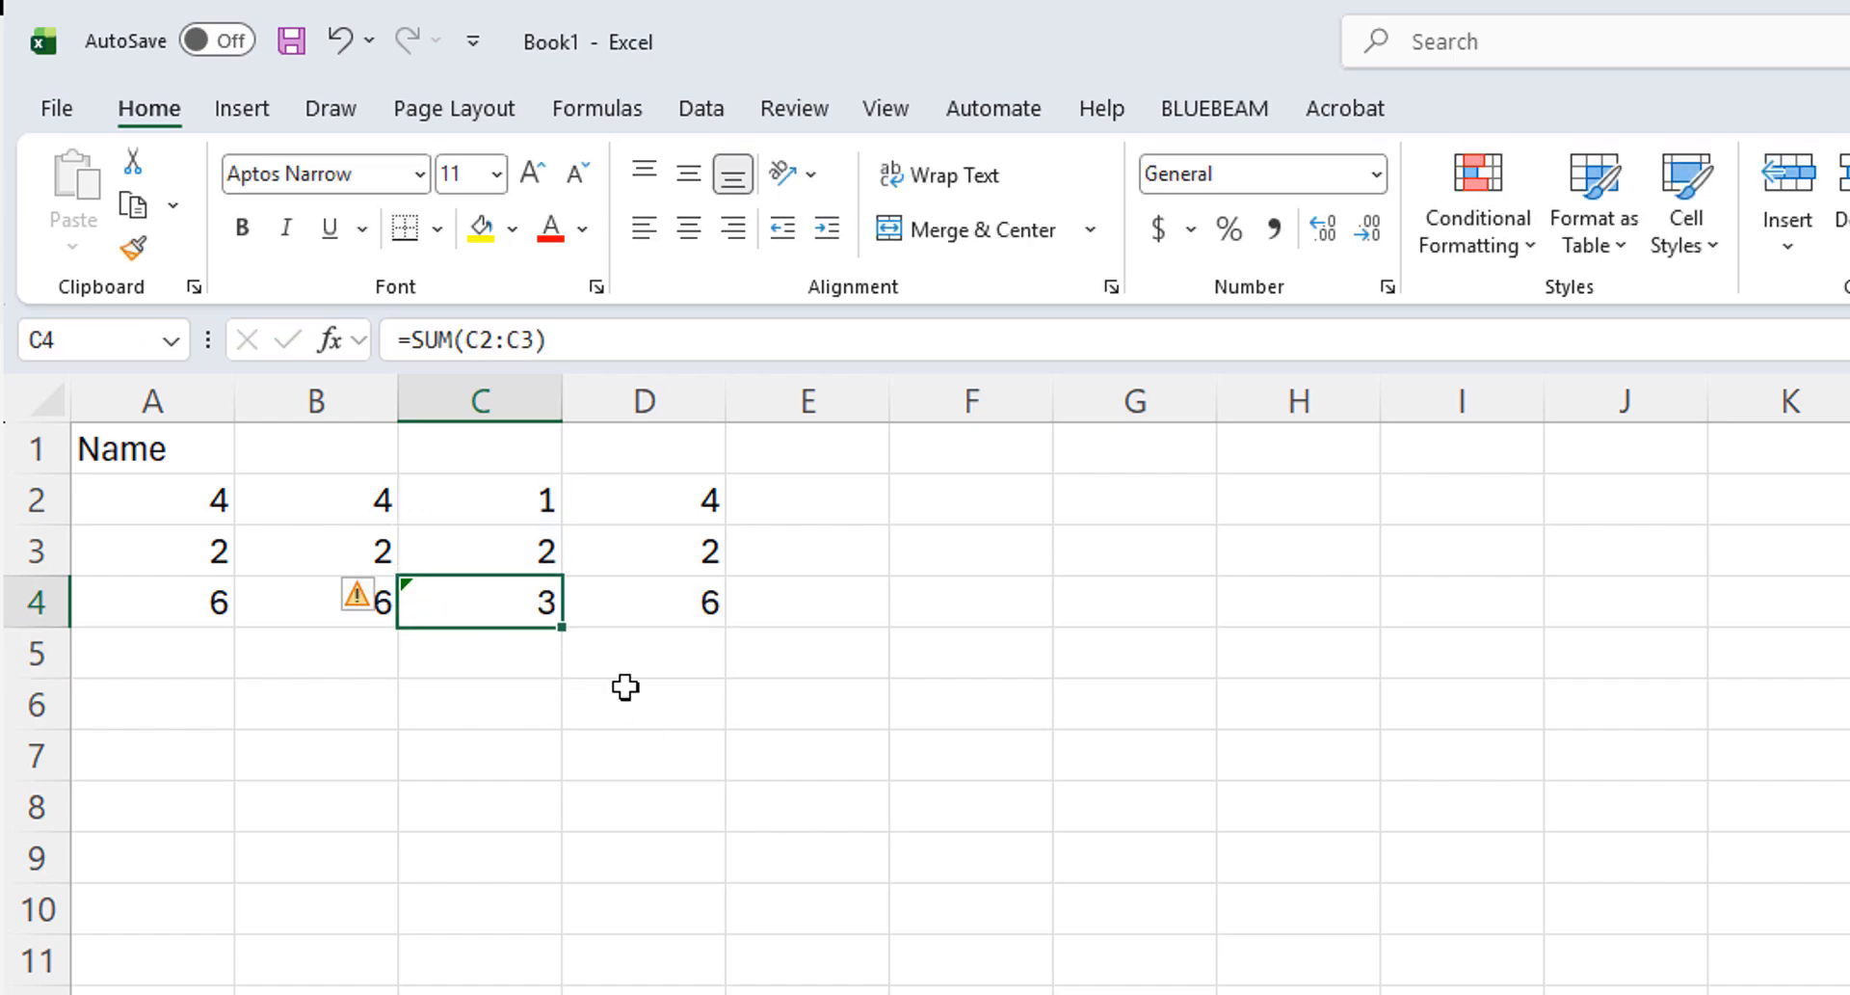
Set the value in A2 to 1.
click(190, 607)
click(191, 509)
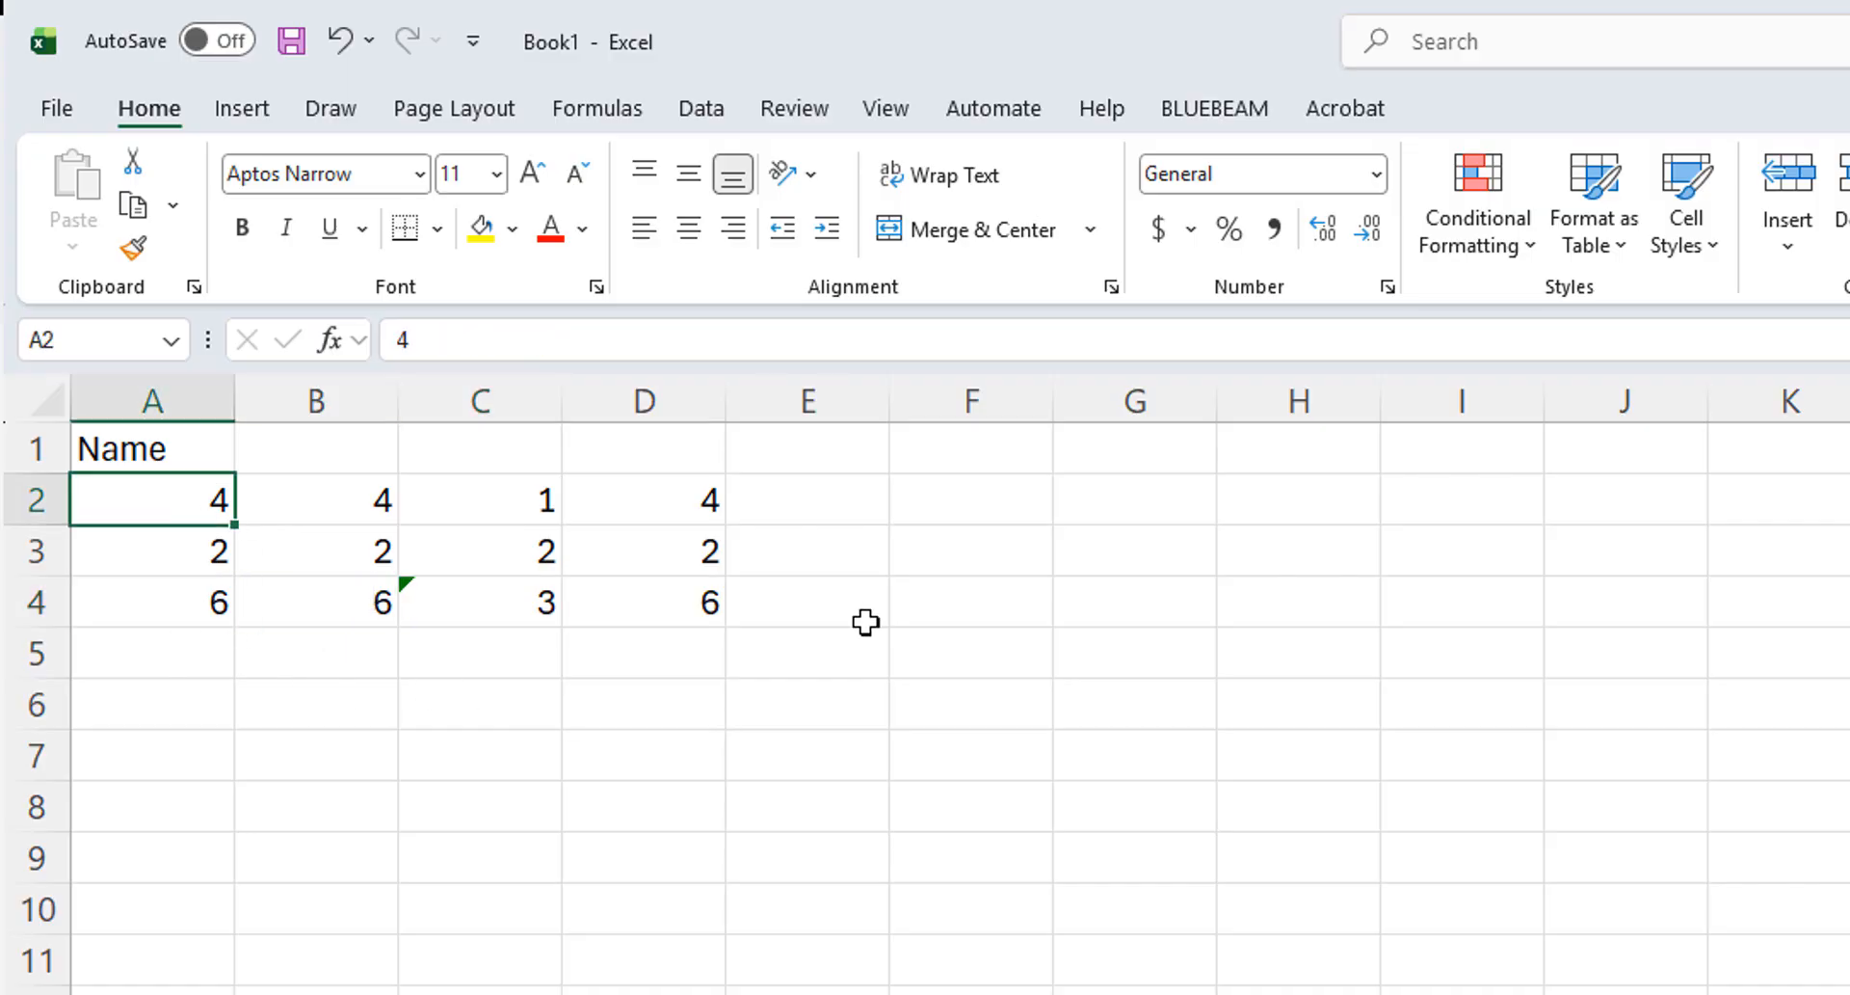
text(1)
click(316, 703)
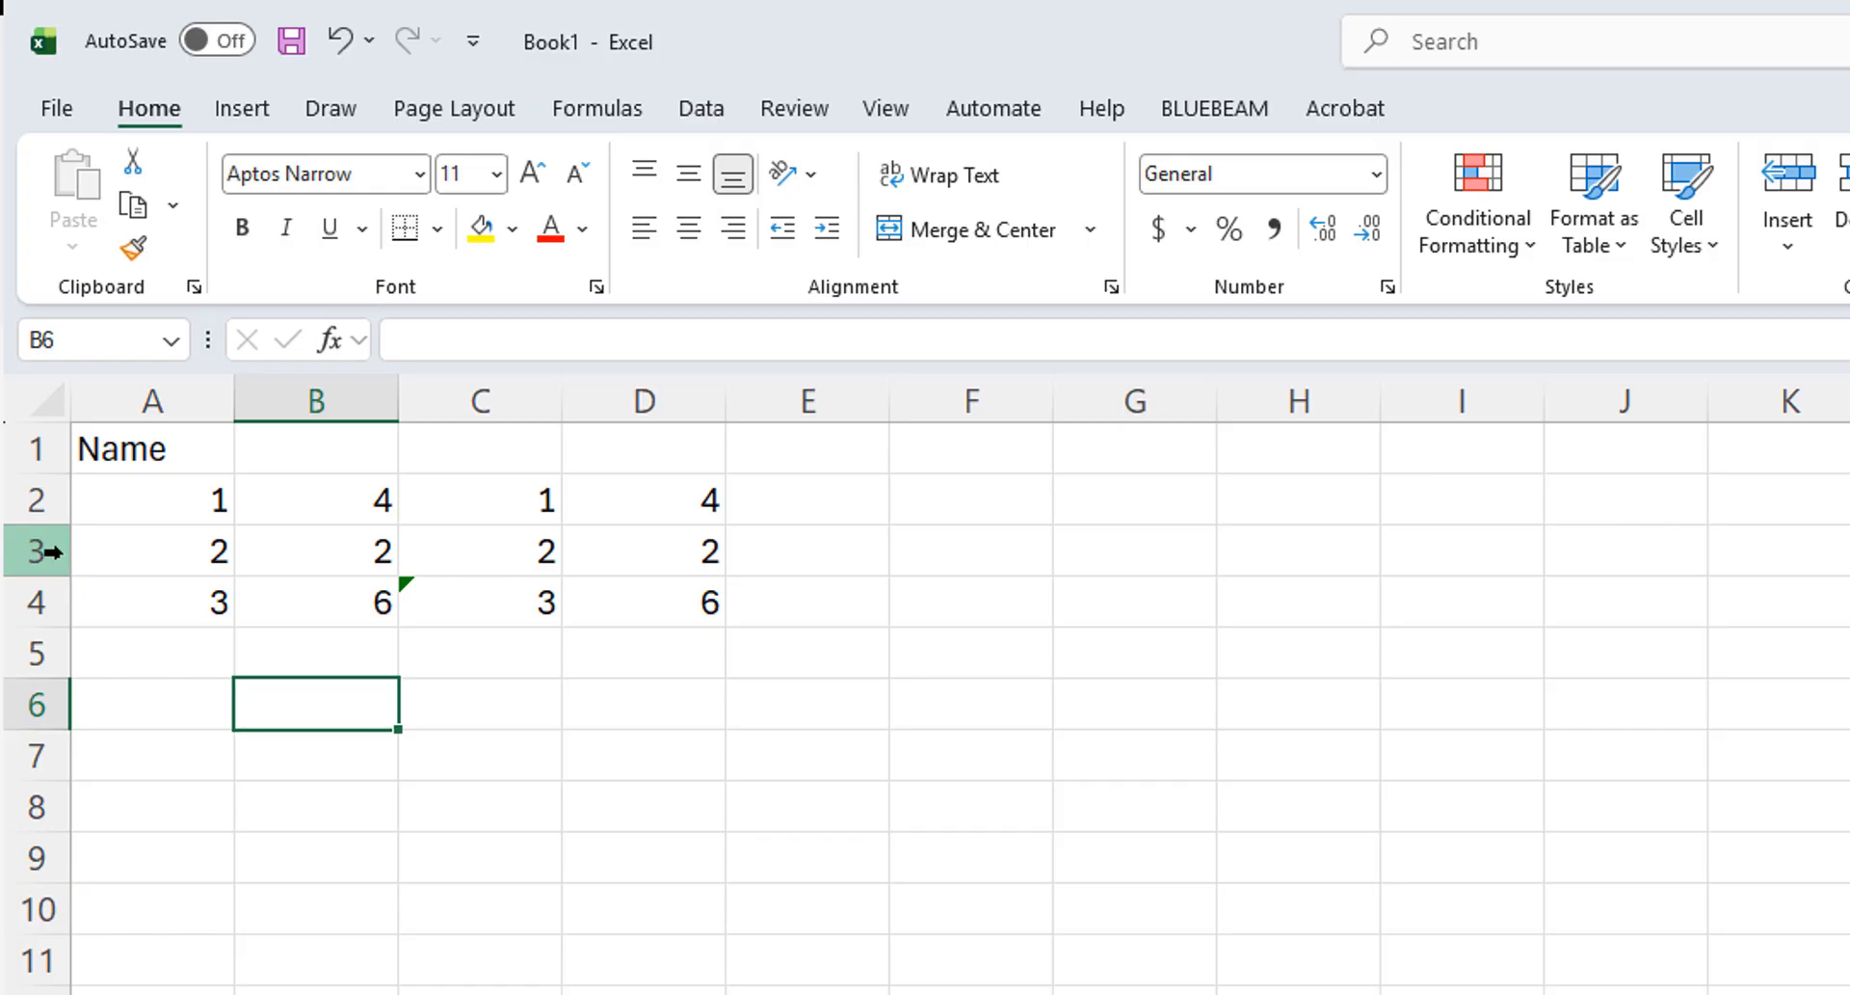
Insert a blank row above row 3.
click(44, 553)
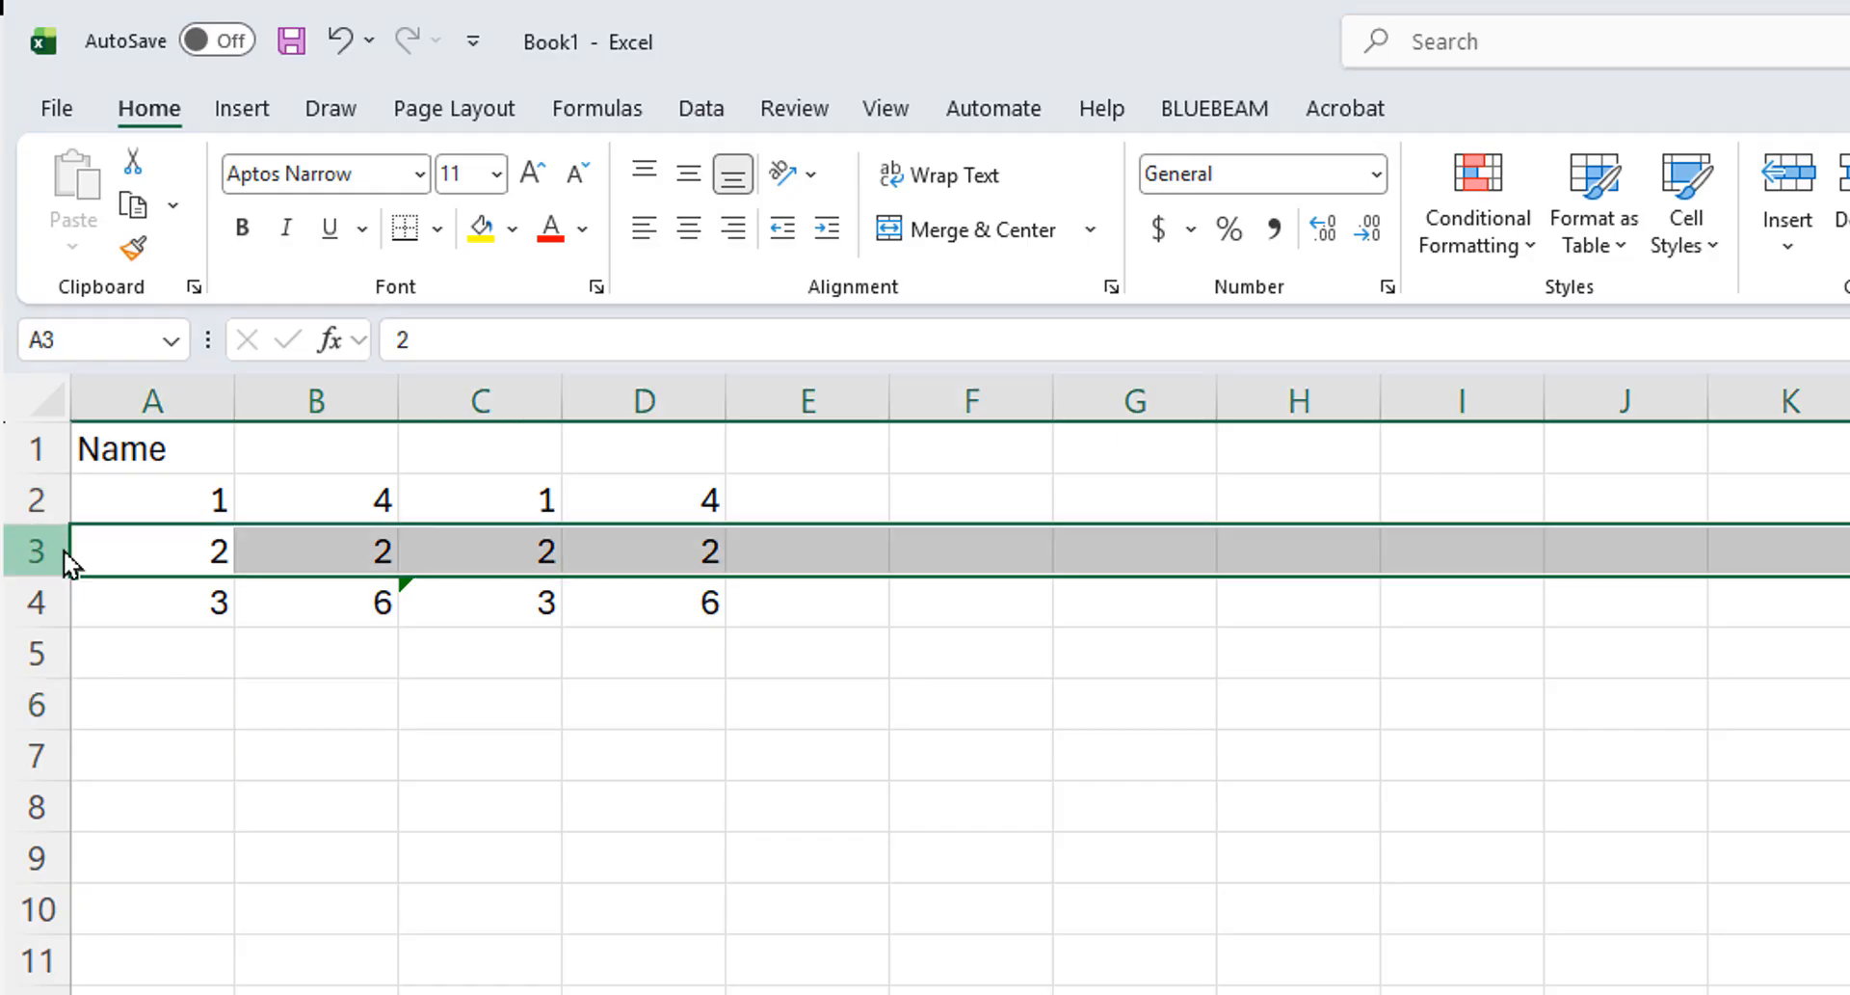
right_click(67, 563)
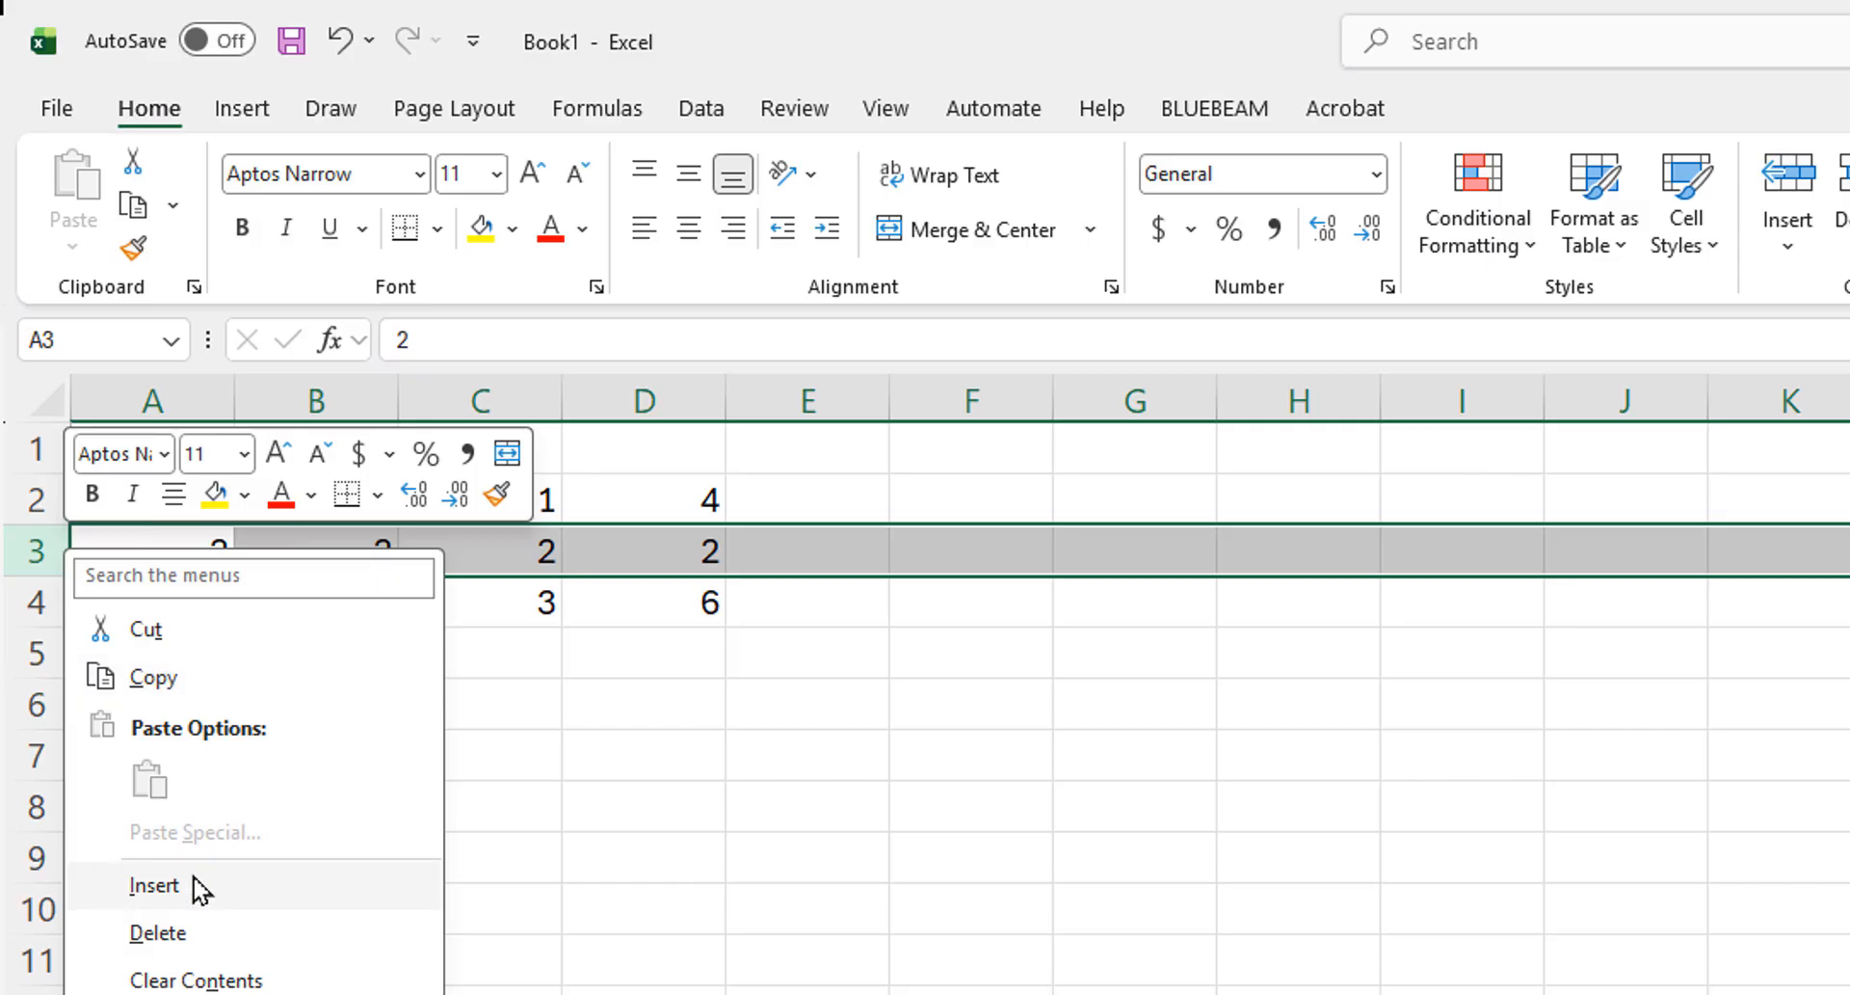
click(1785, 207)
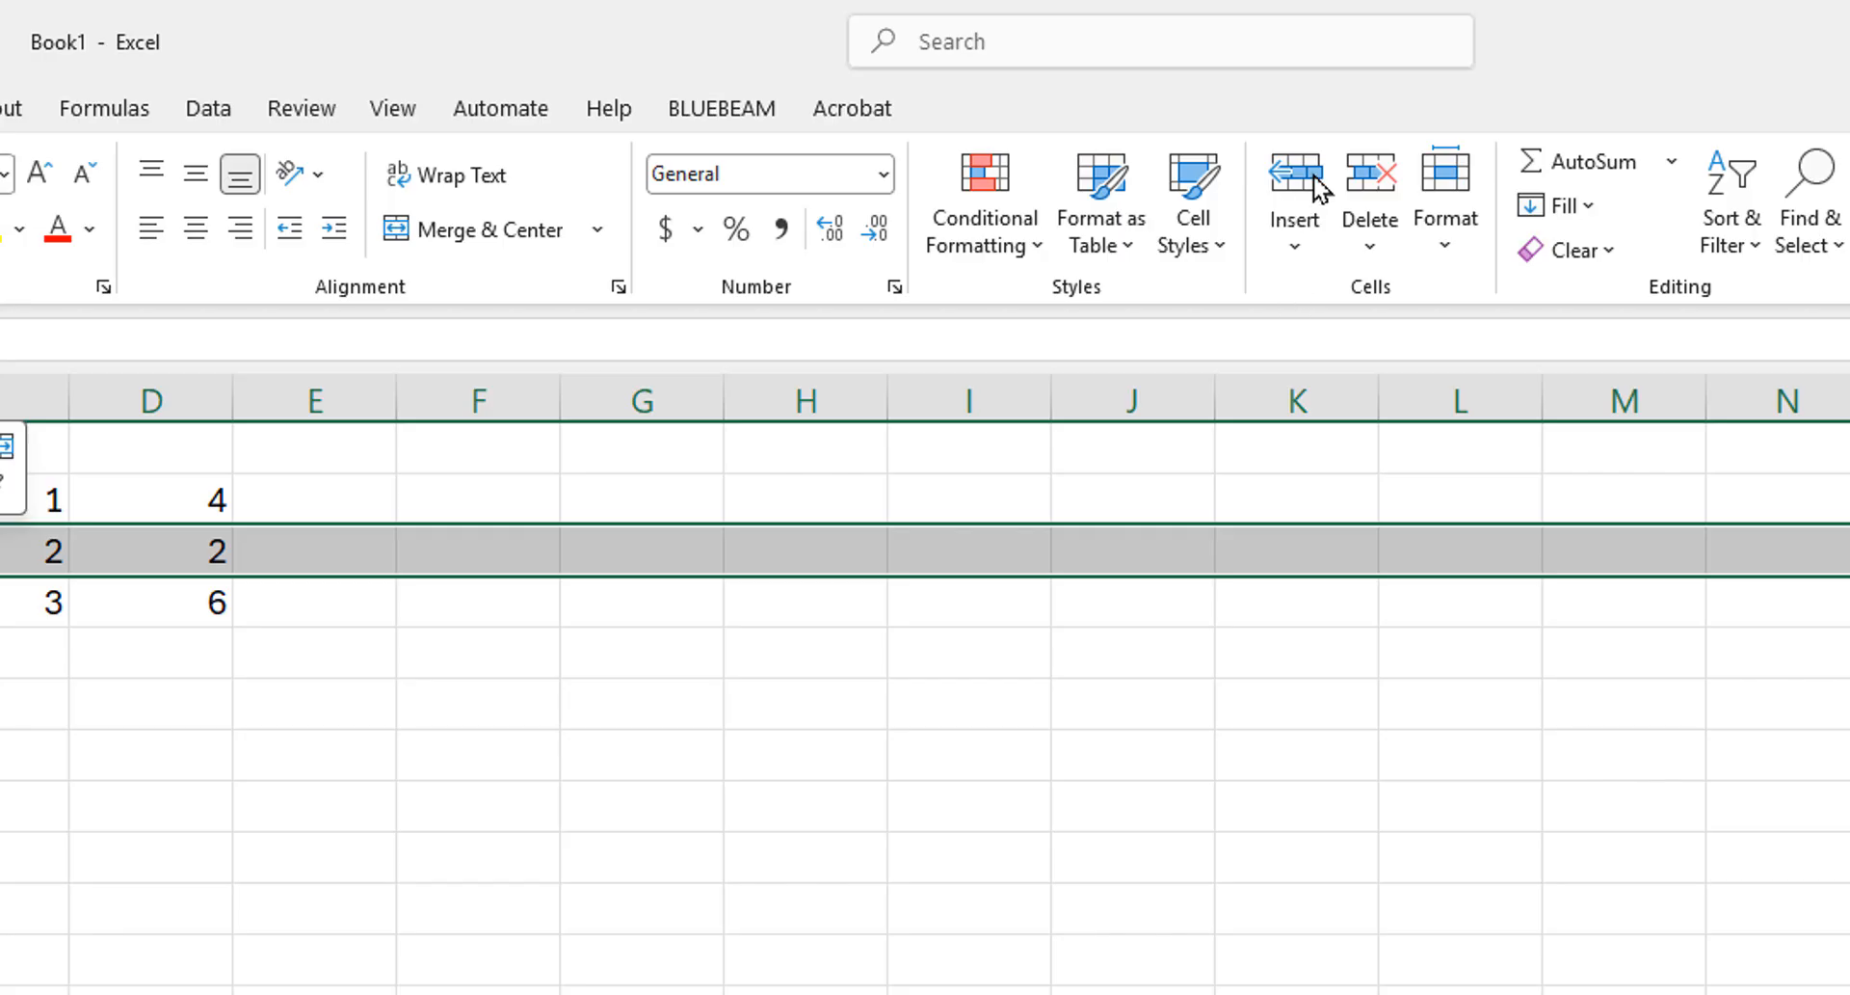
right_click(29, 576)
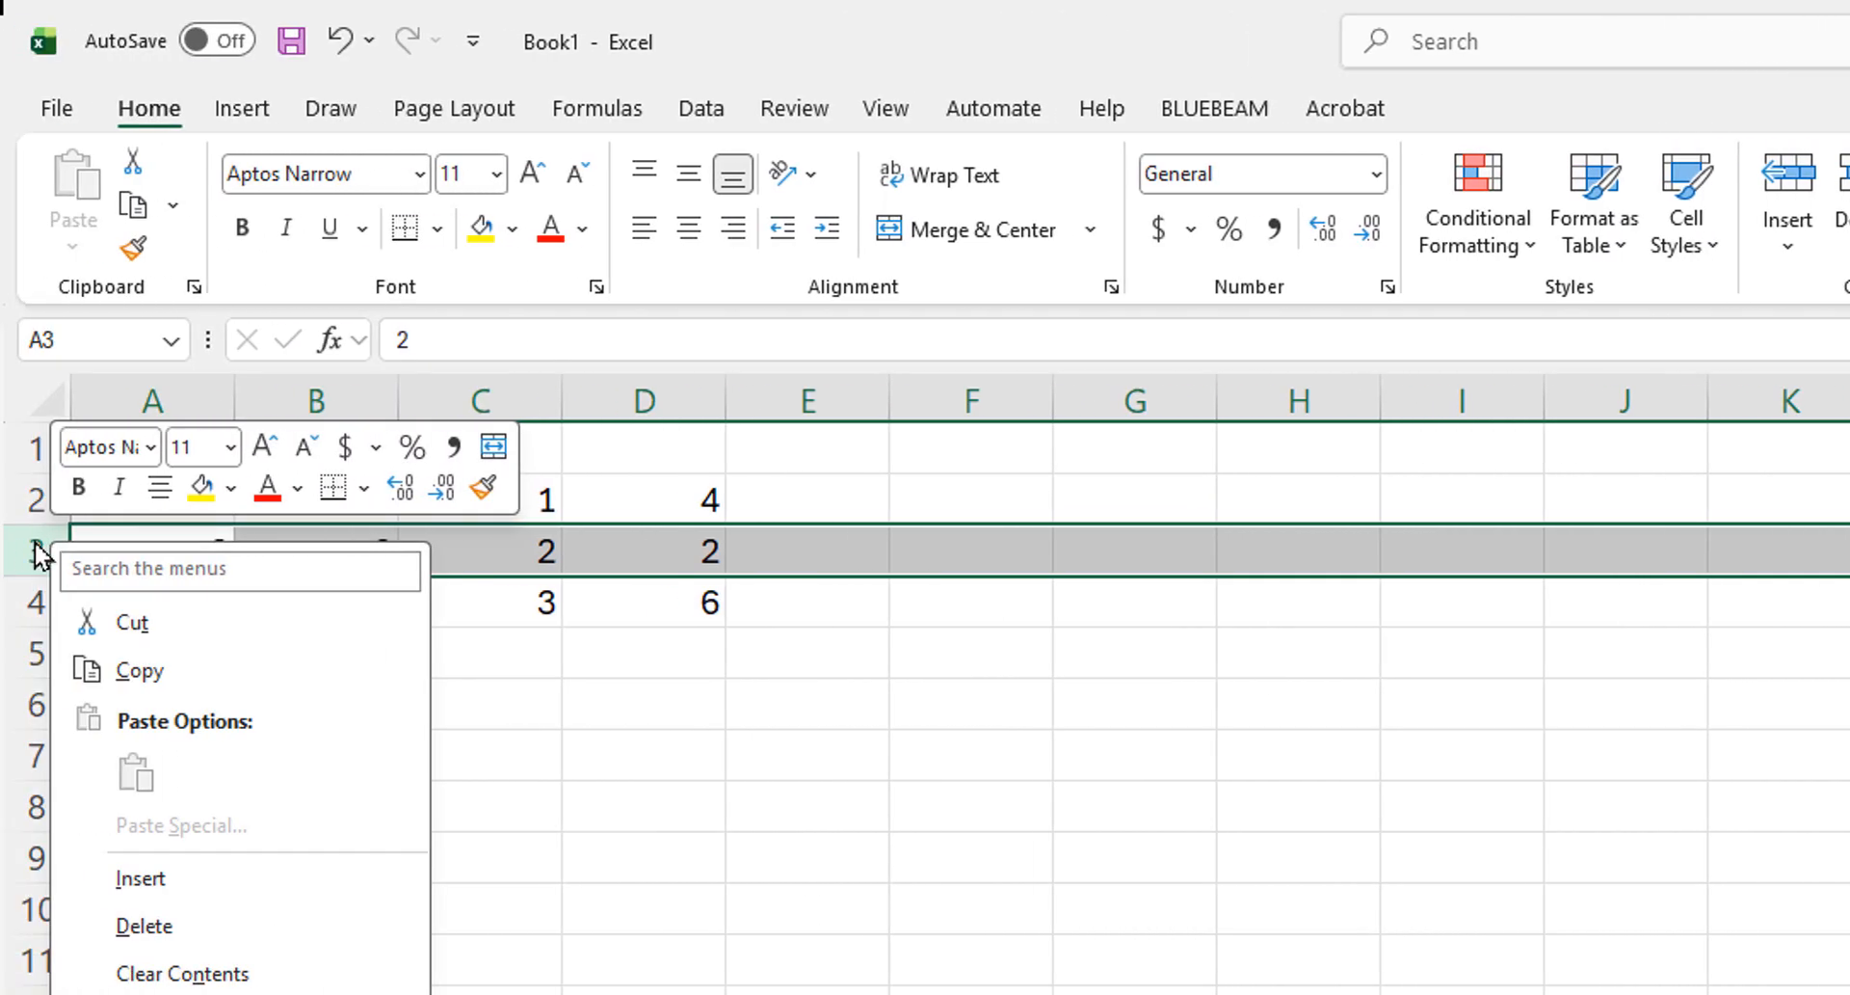
click(155, 887)
click(780, 905)
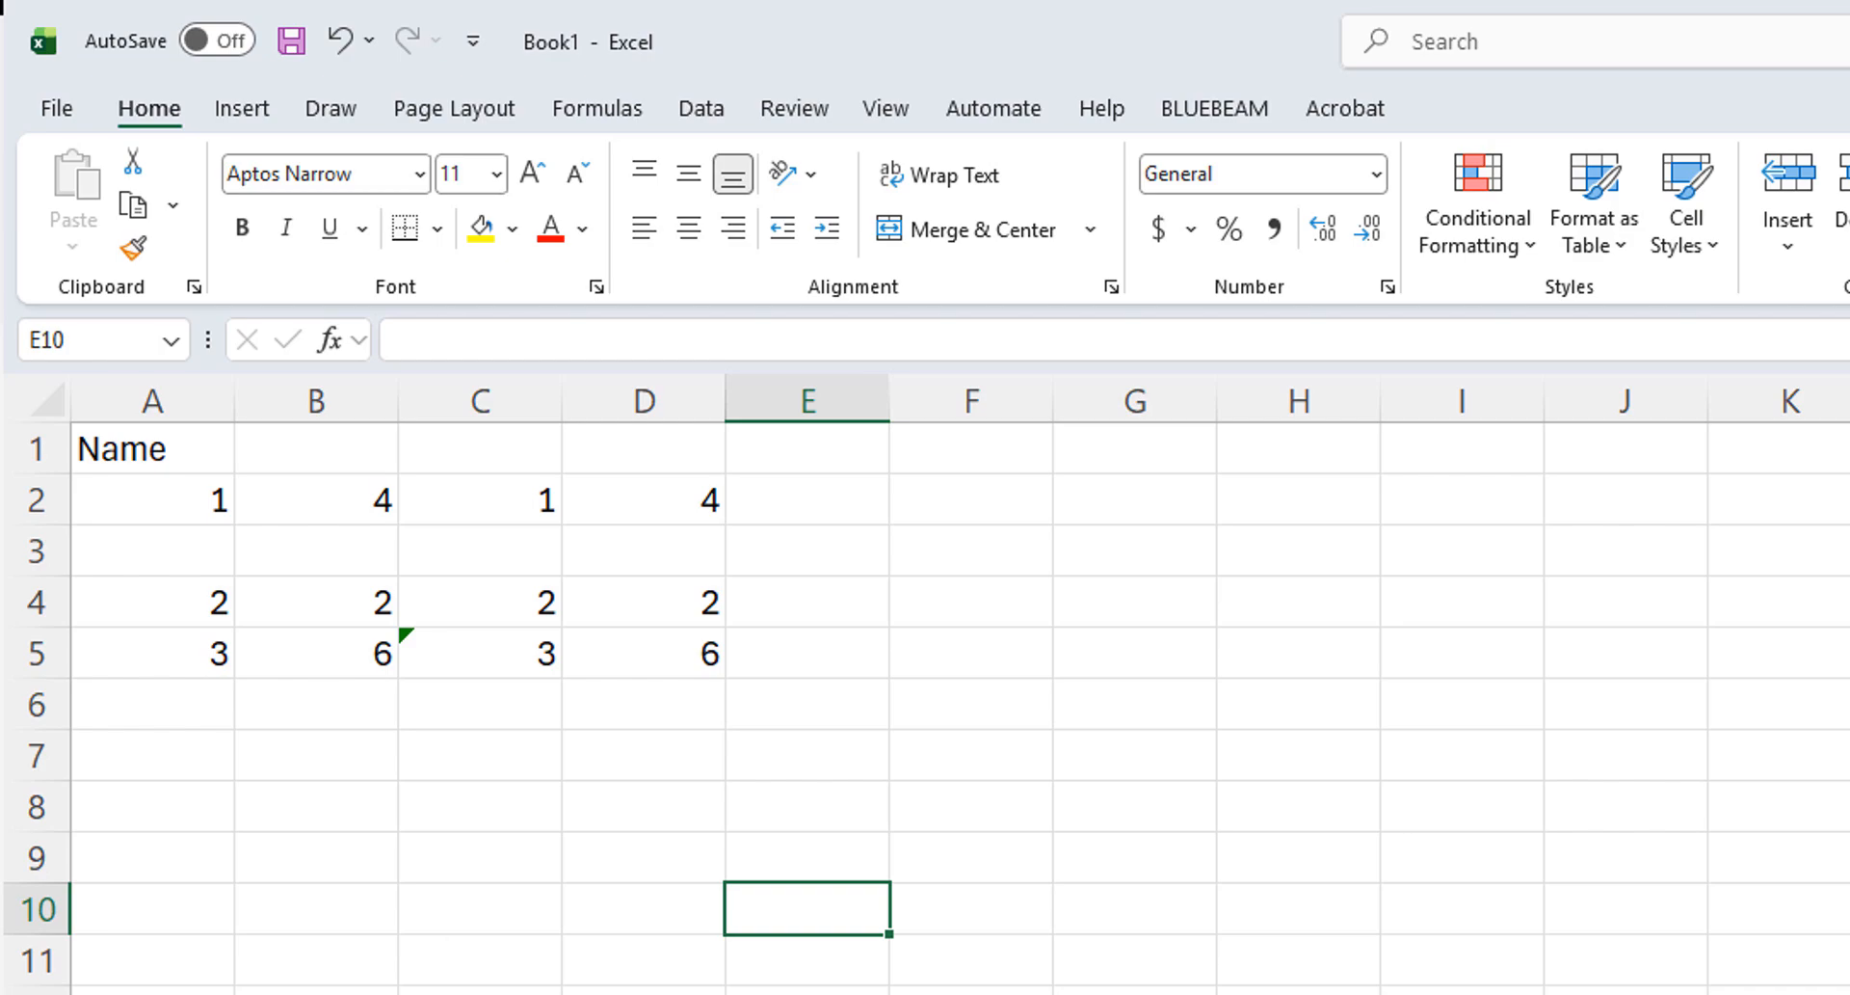
Enter 4 in each of the cells A3 through D3.
click(173, 556)
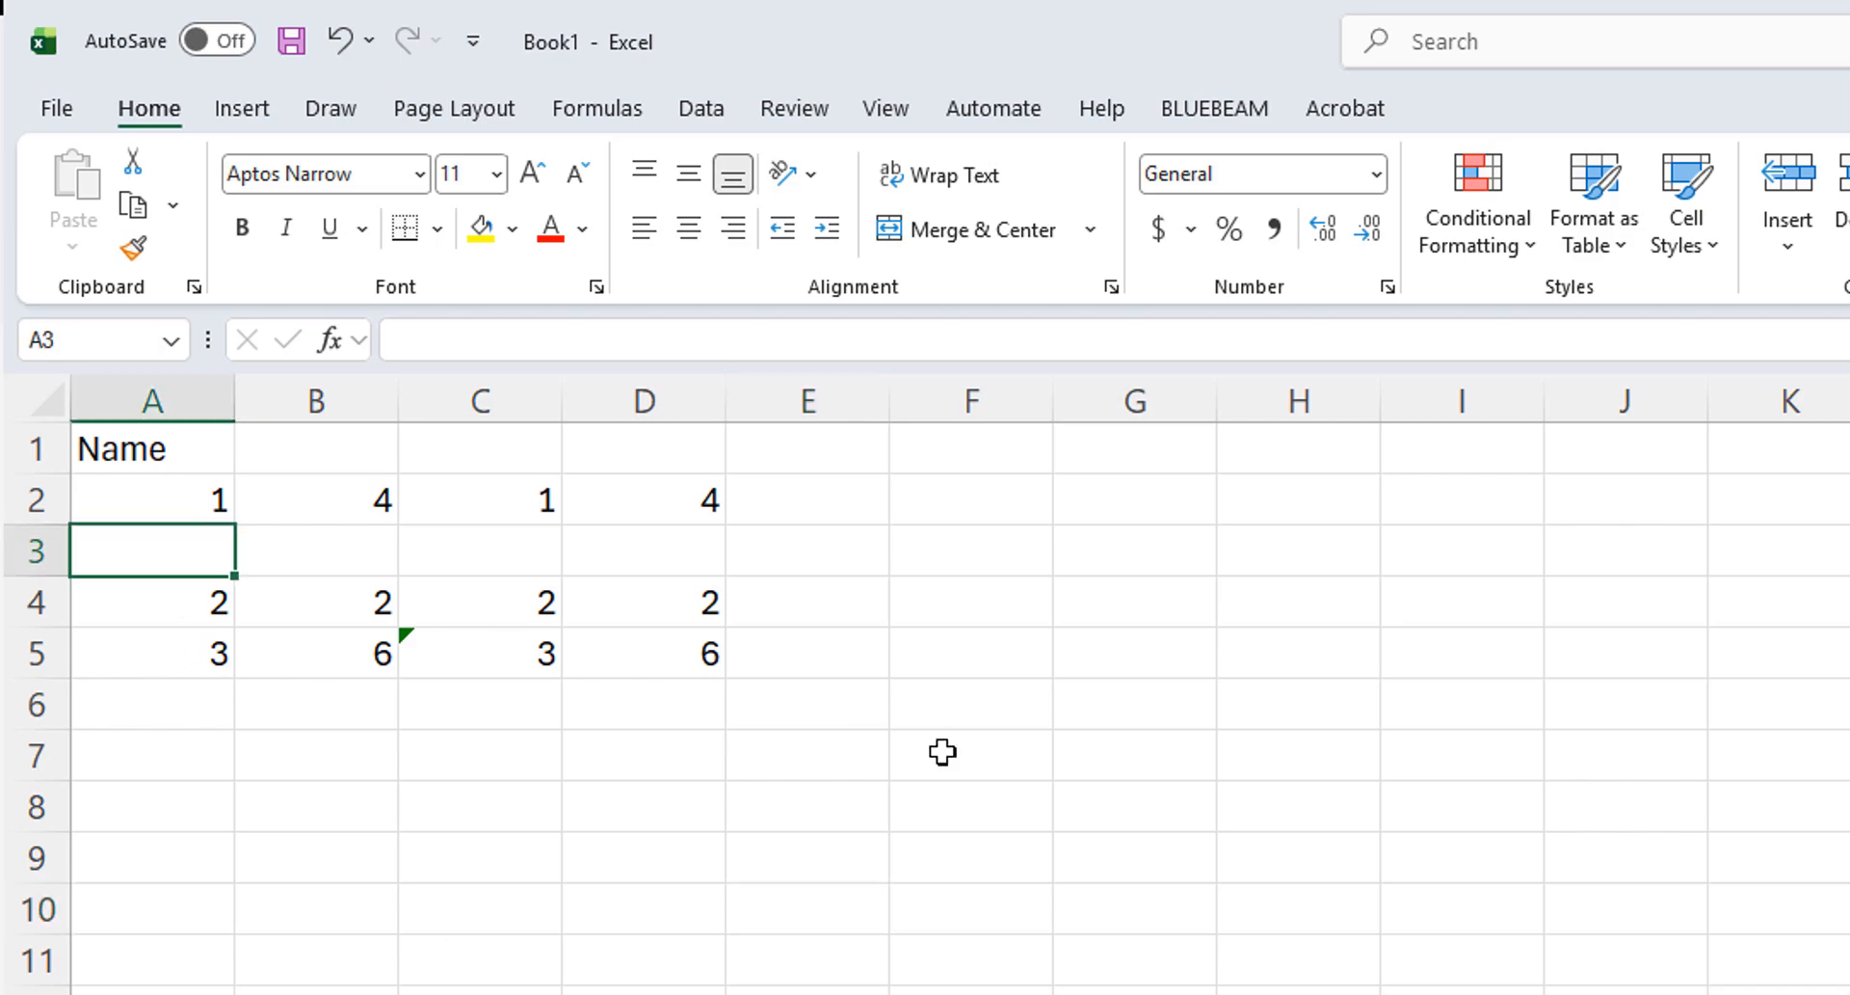
text(4)
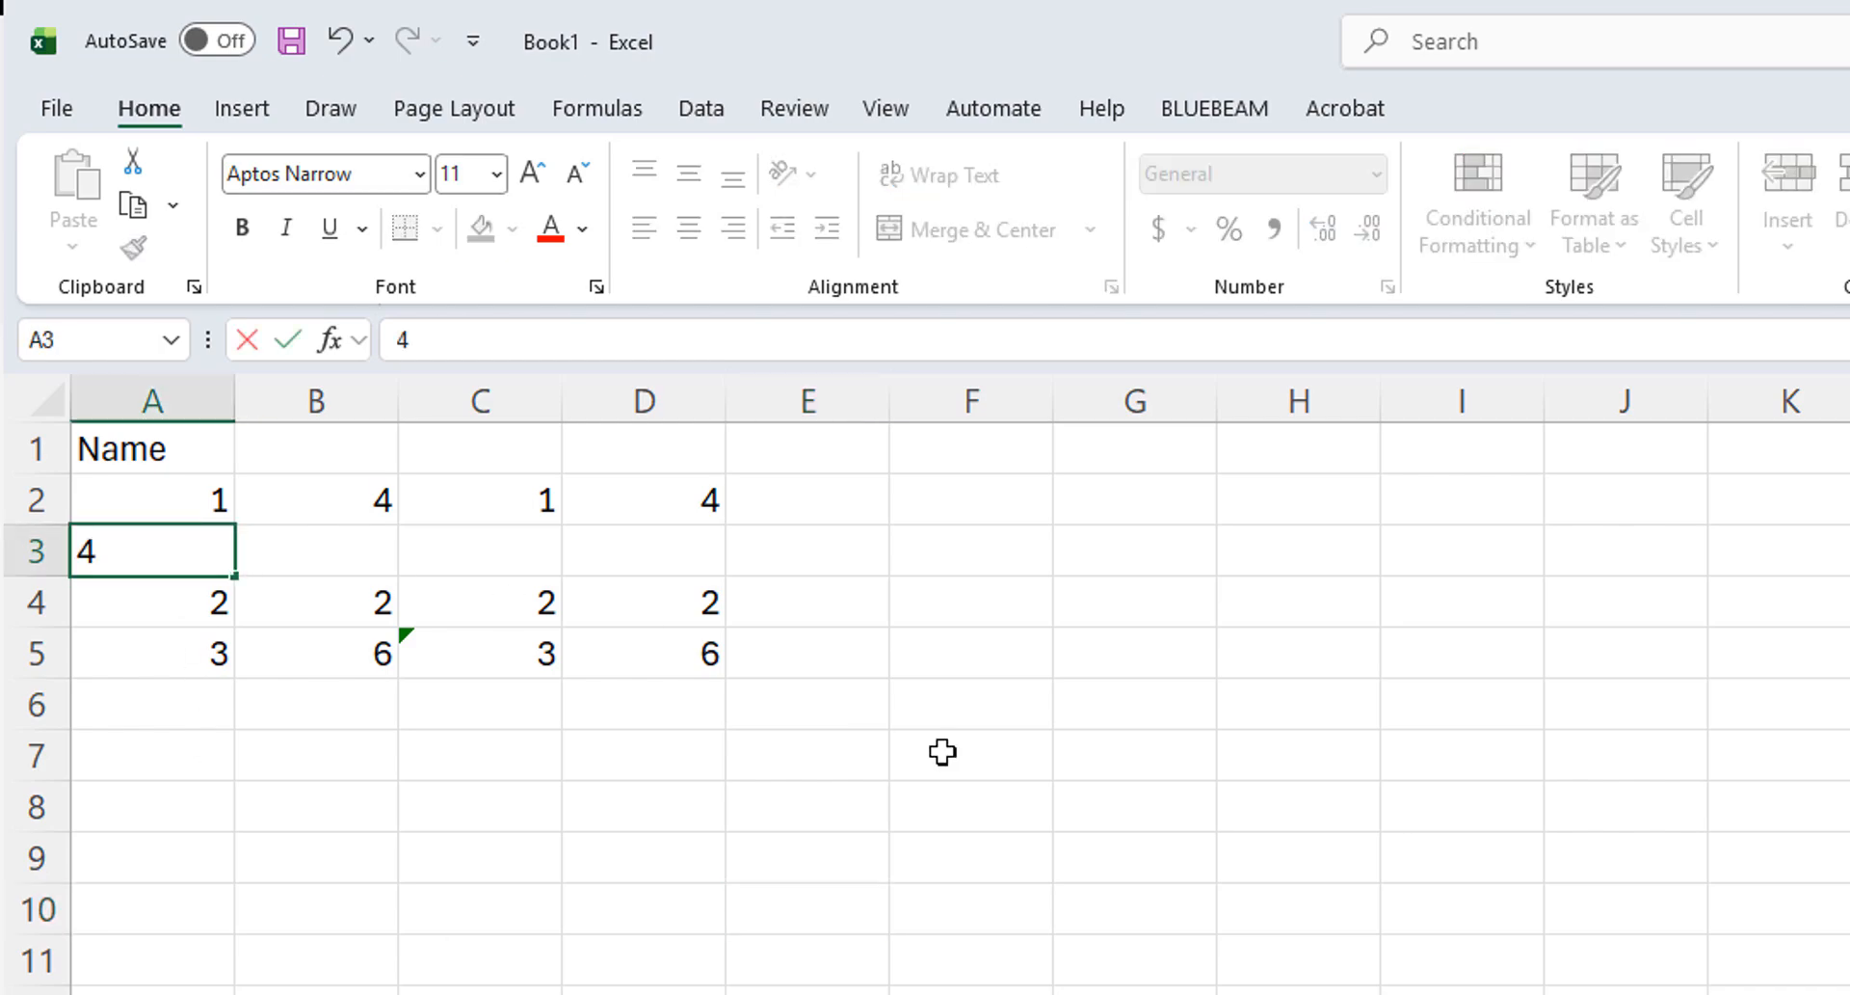
key(Tab)
text(4)
key(Tab)
text(4)
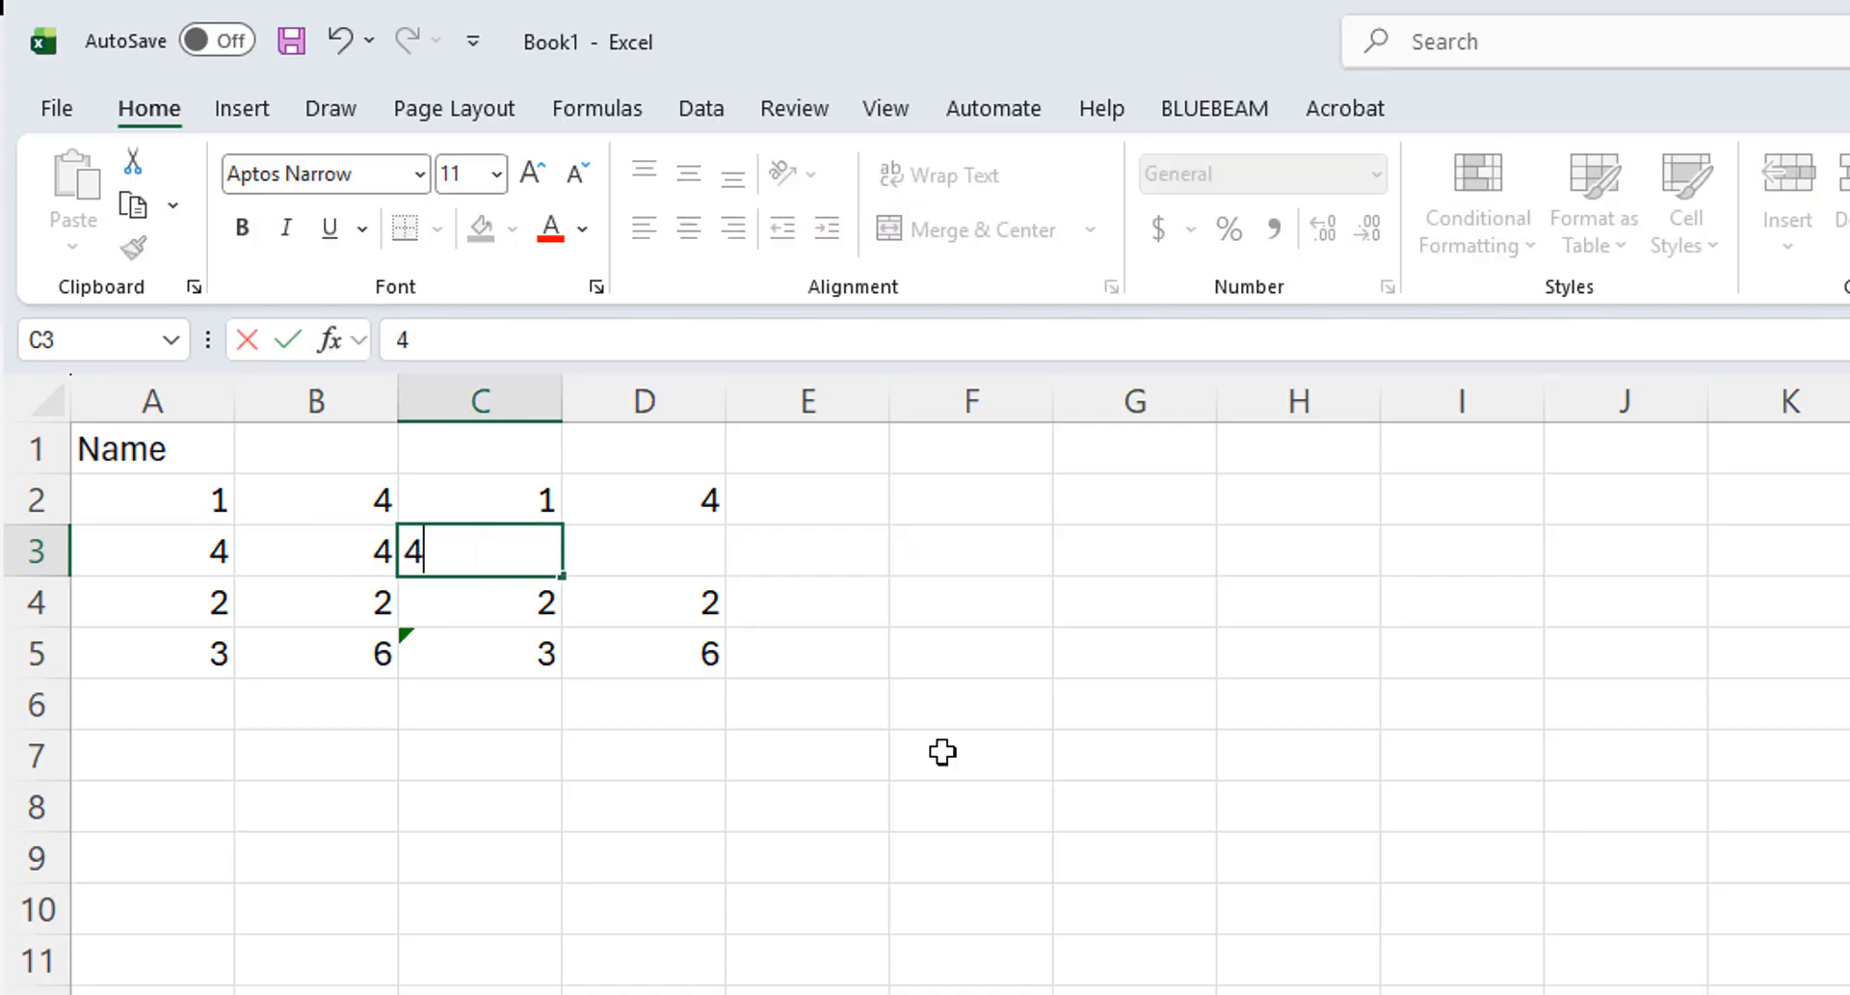
key(Tab)
text(4)
key(Tab)
click(700, 821)
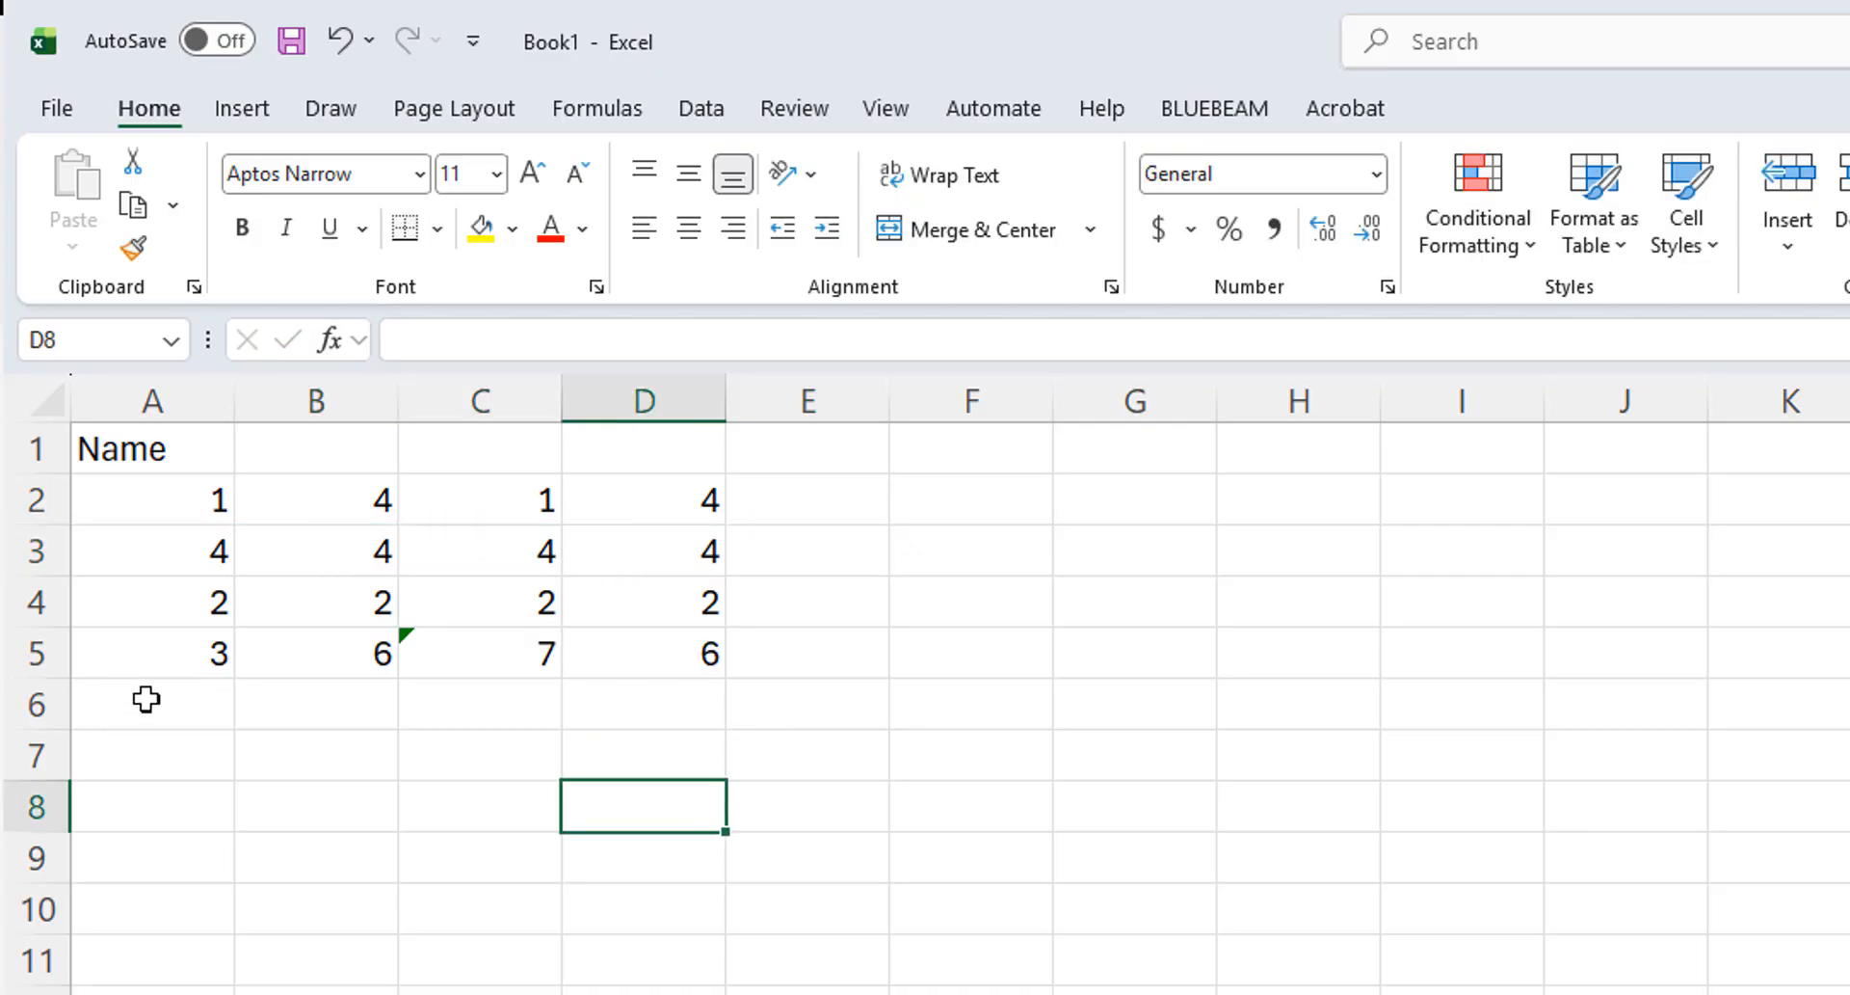
Compare the cell-reference formula in A5 with the SUM formula in C5 to see which rows each one includes.
click(181, 652)
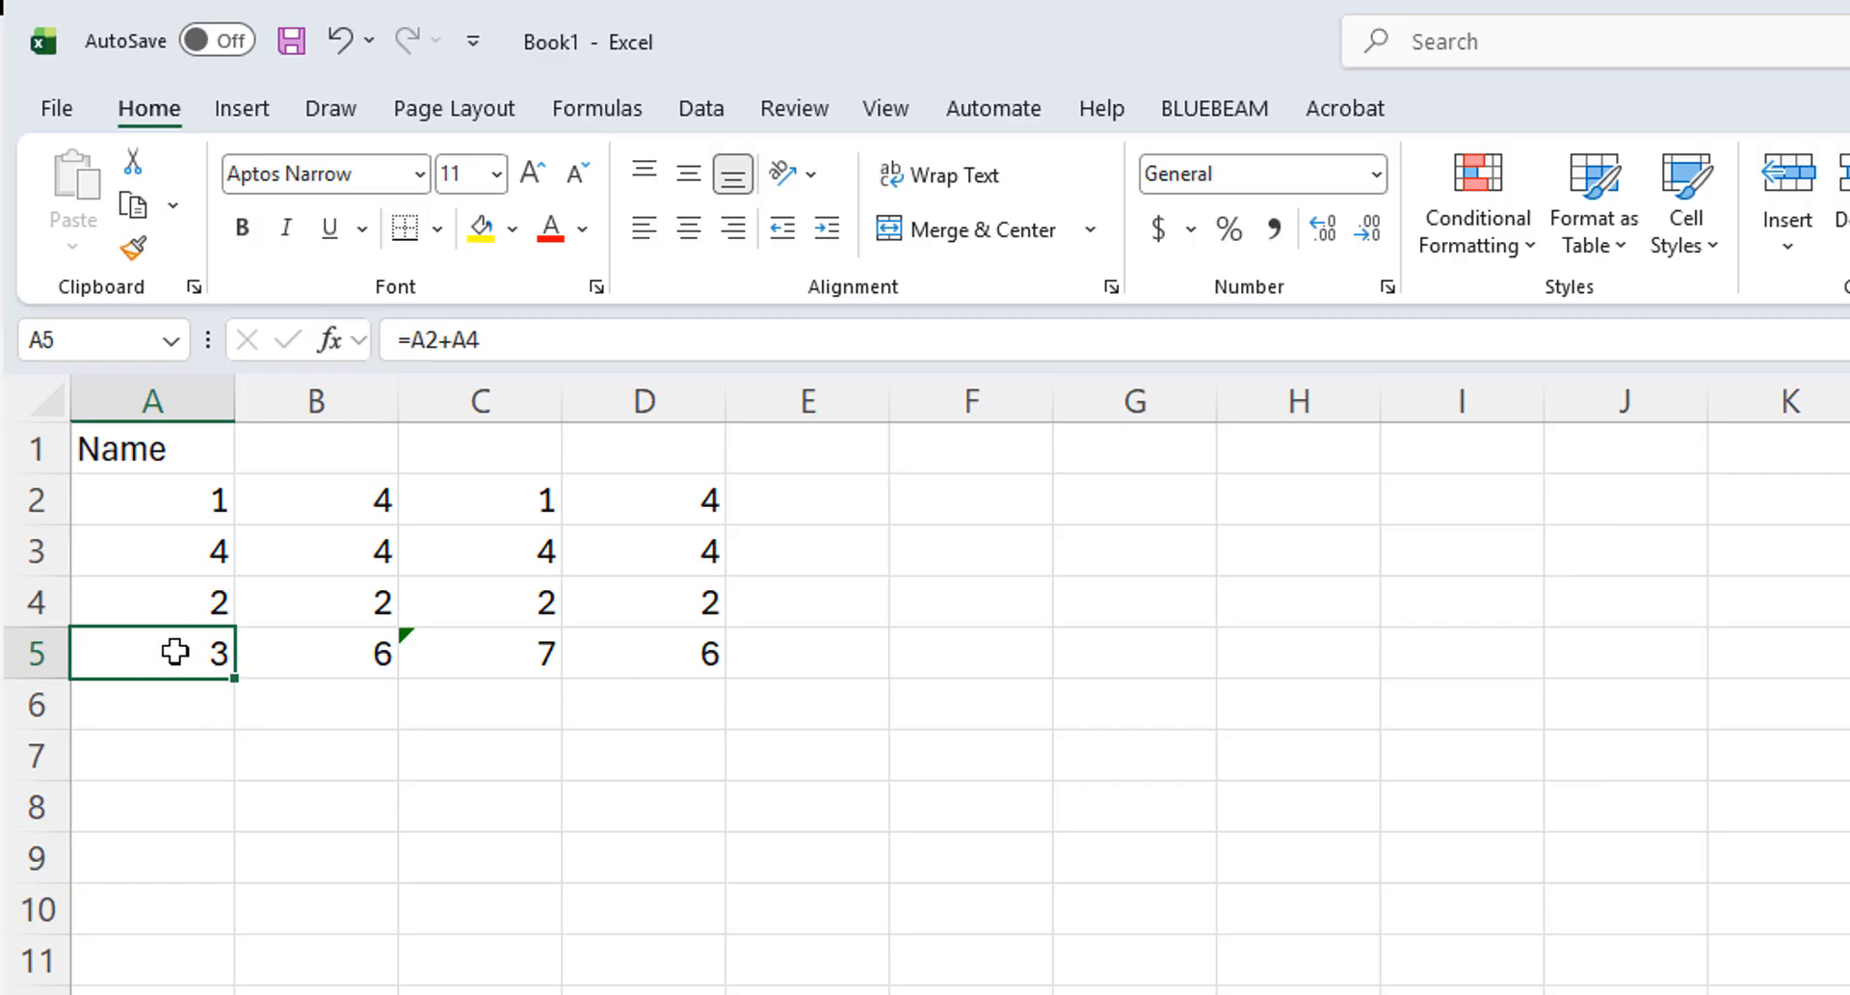
double_click(171, 649)
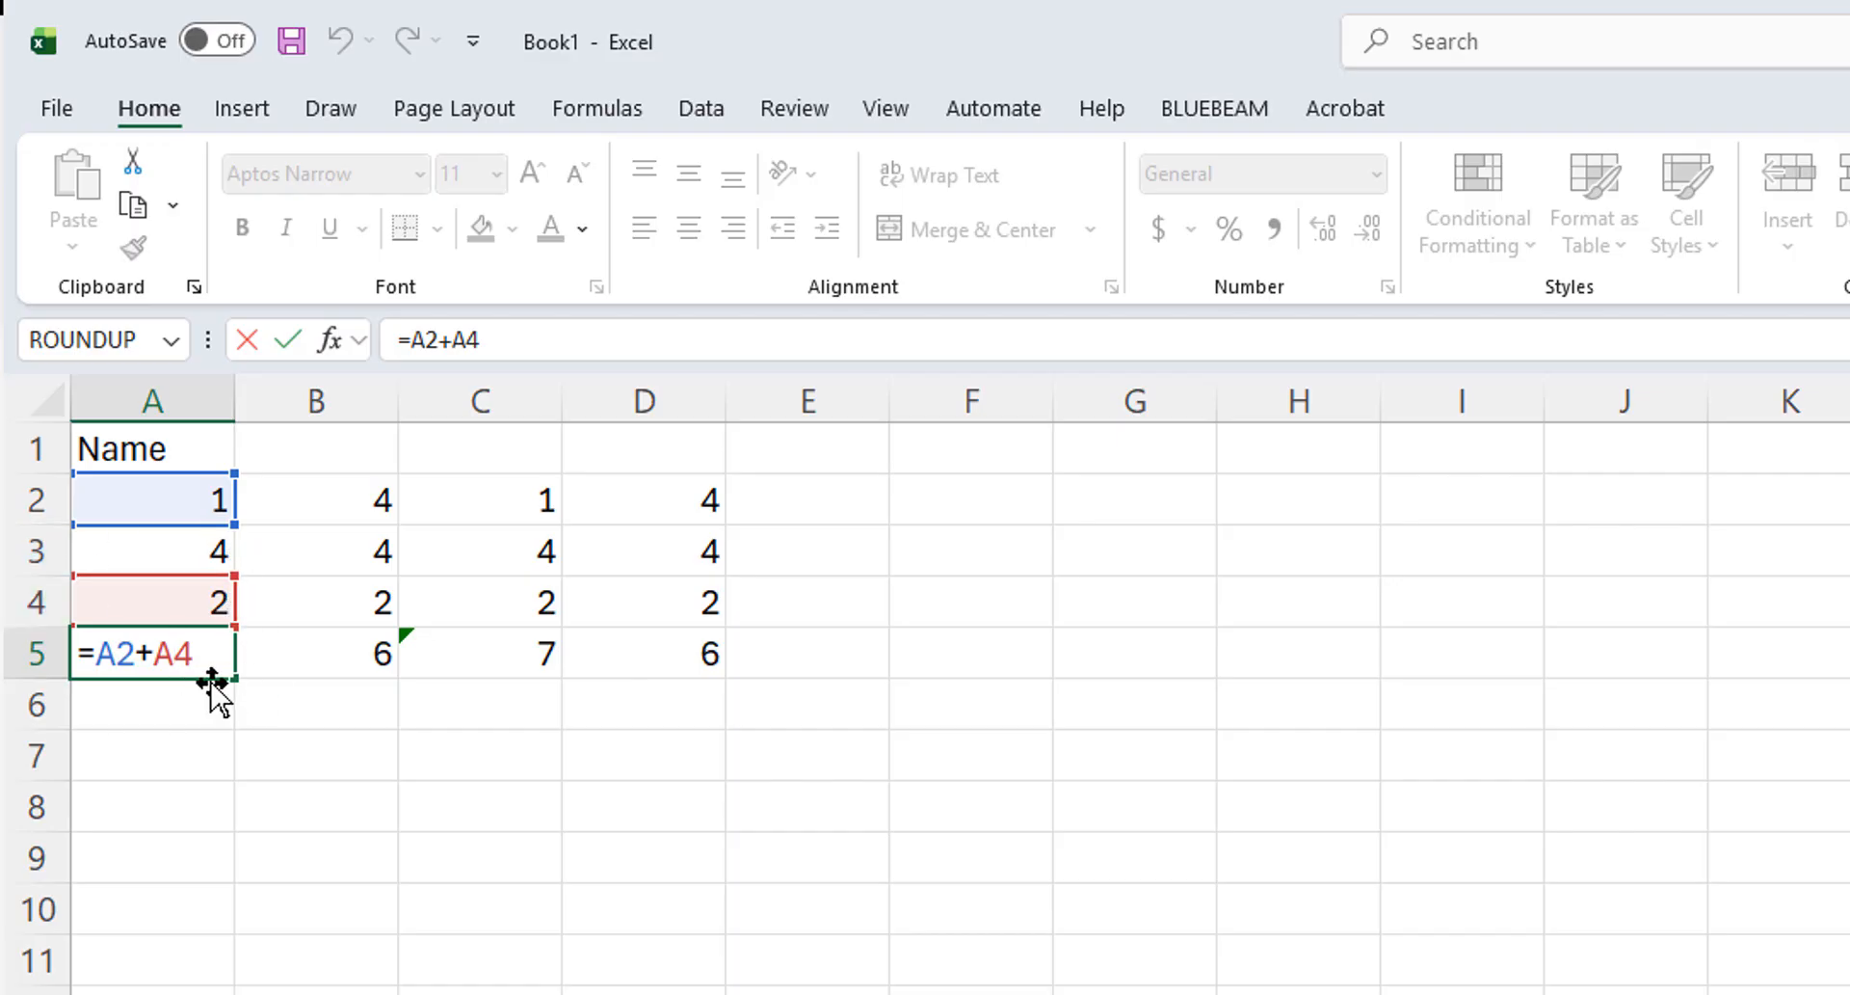
click(504, 653)
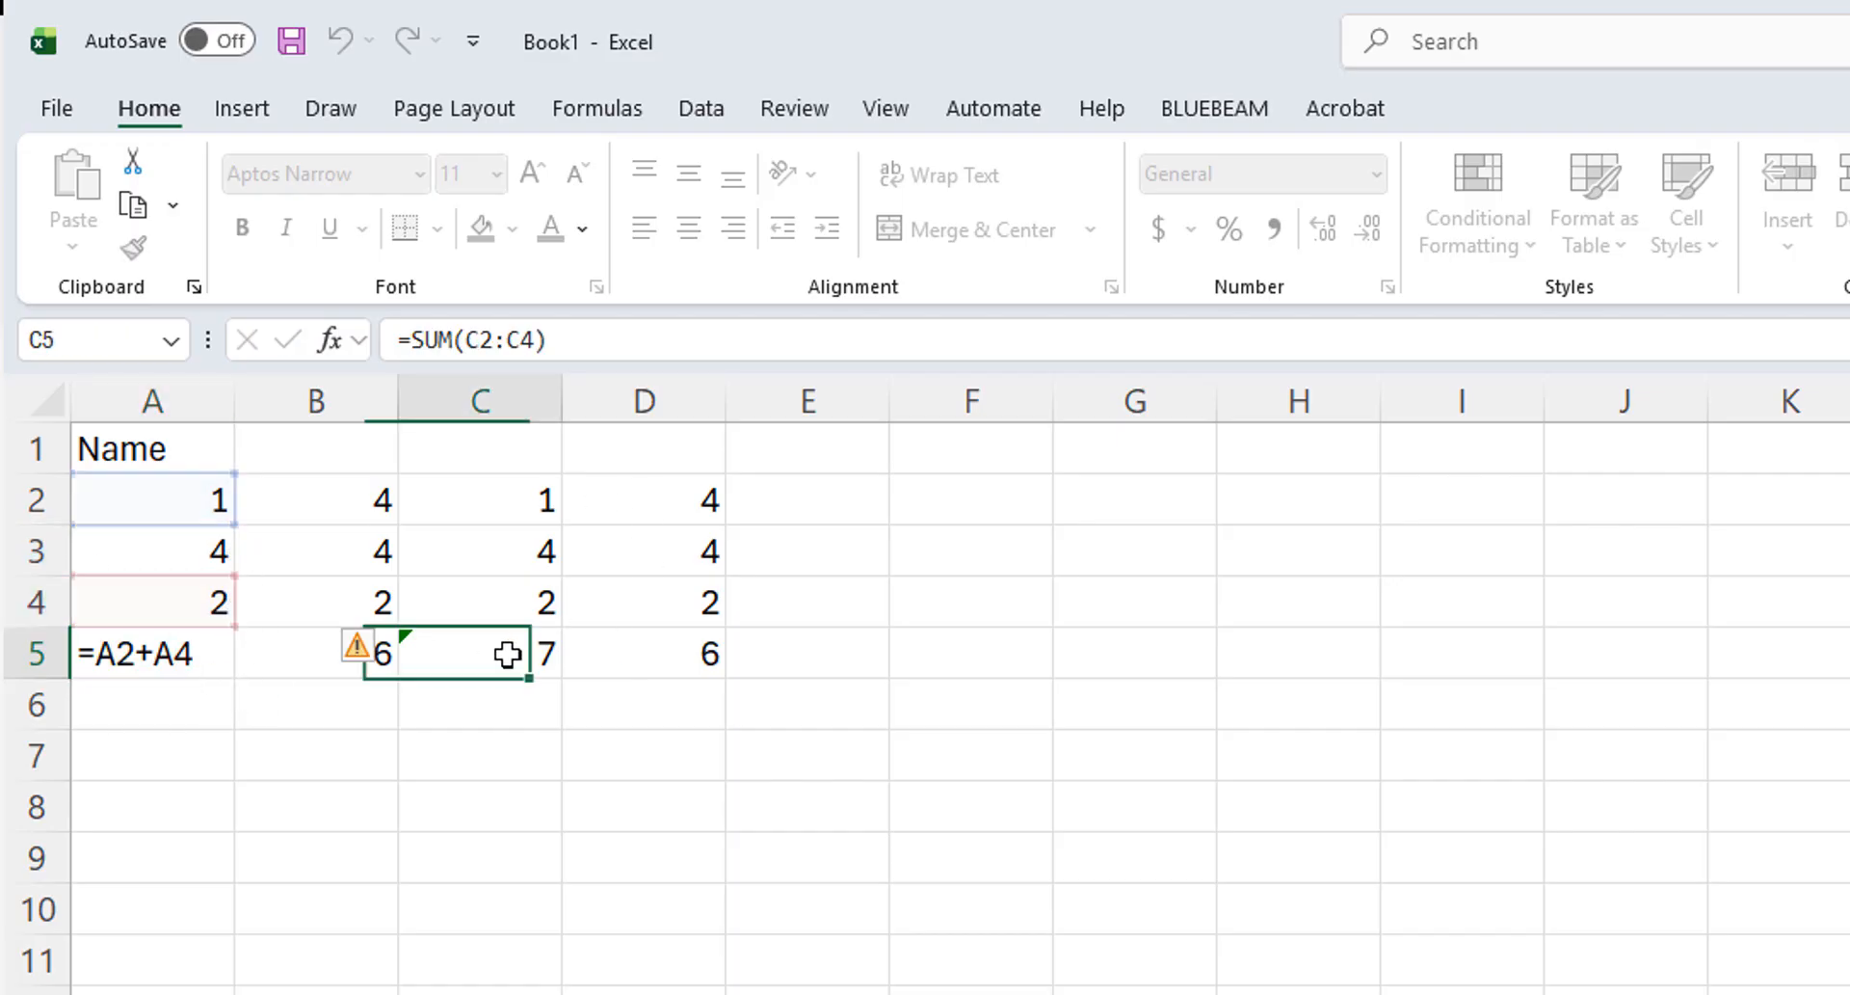
double_click(511, 653)
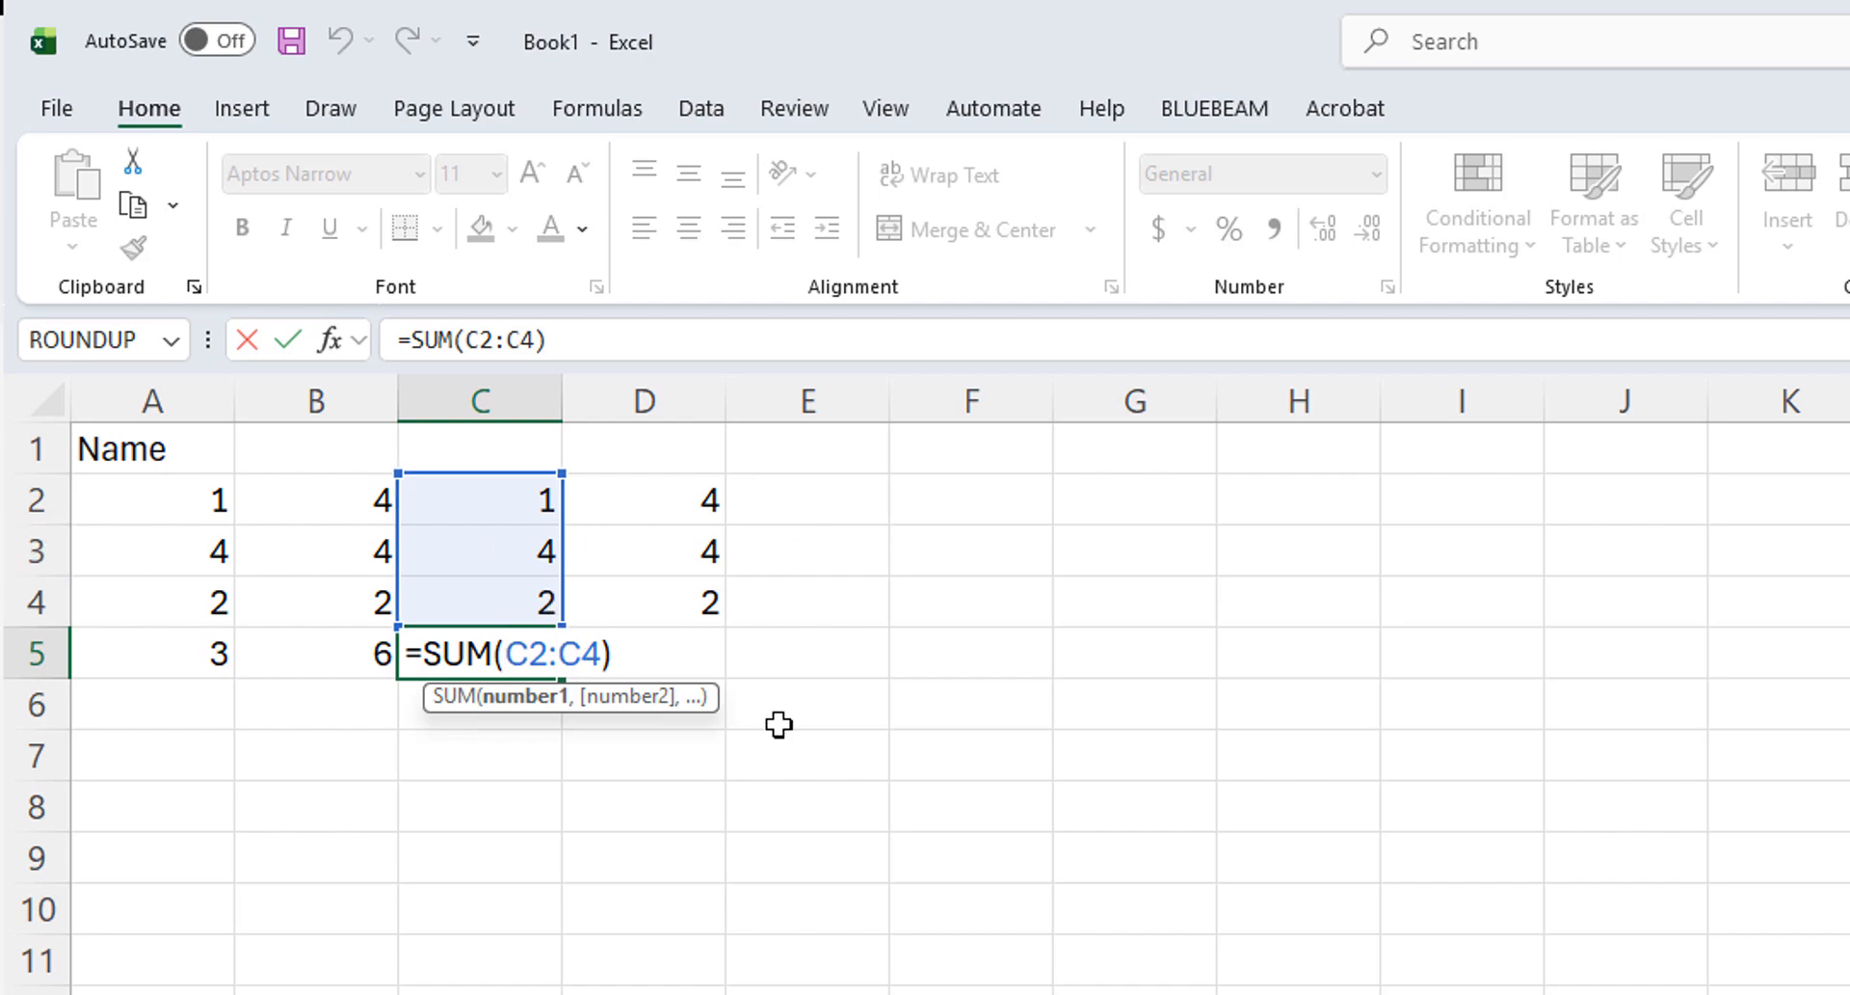
key(ctrl+Return)
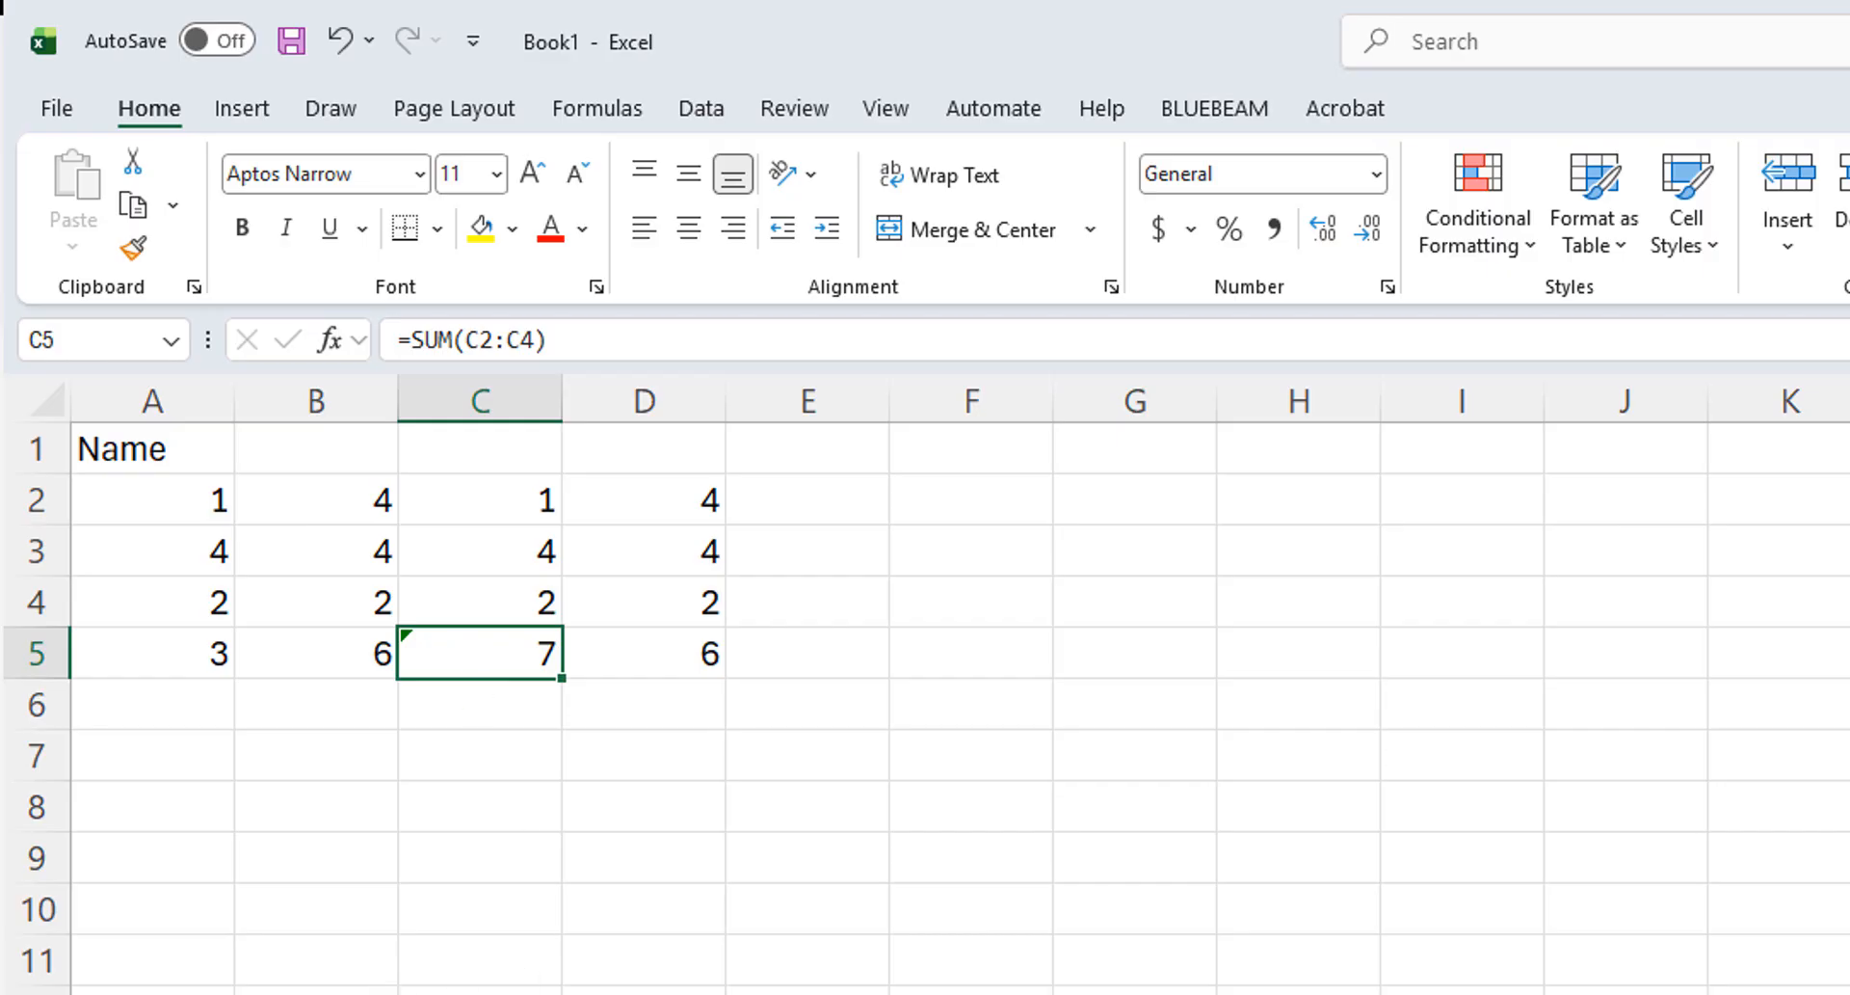
Replace the formula in D5 with an AVERAGE of D2:D4.
click(703, 646)
click(702, 648)
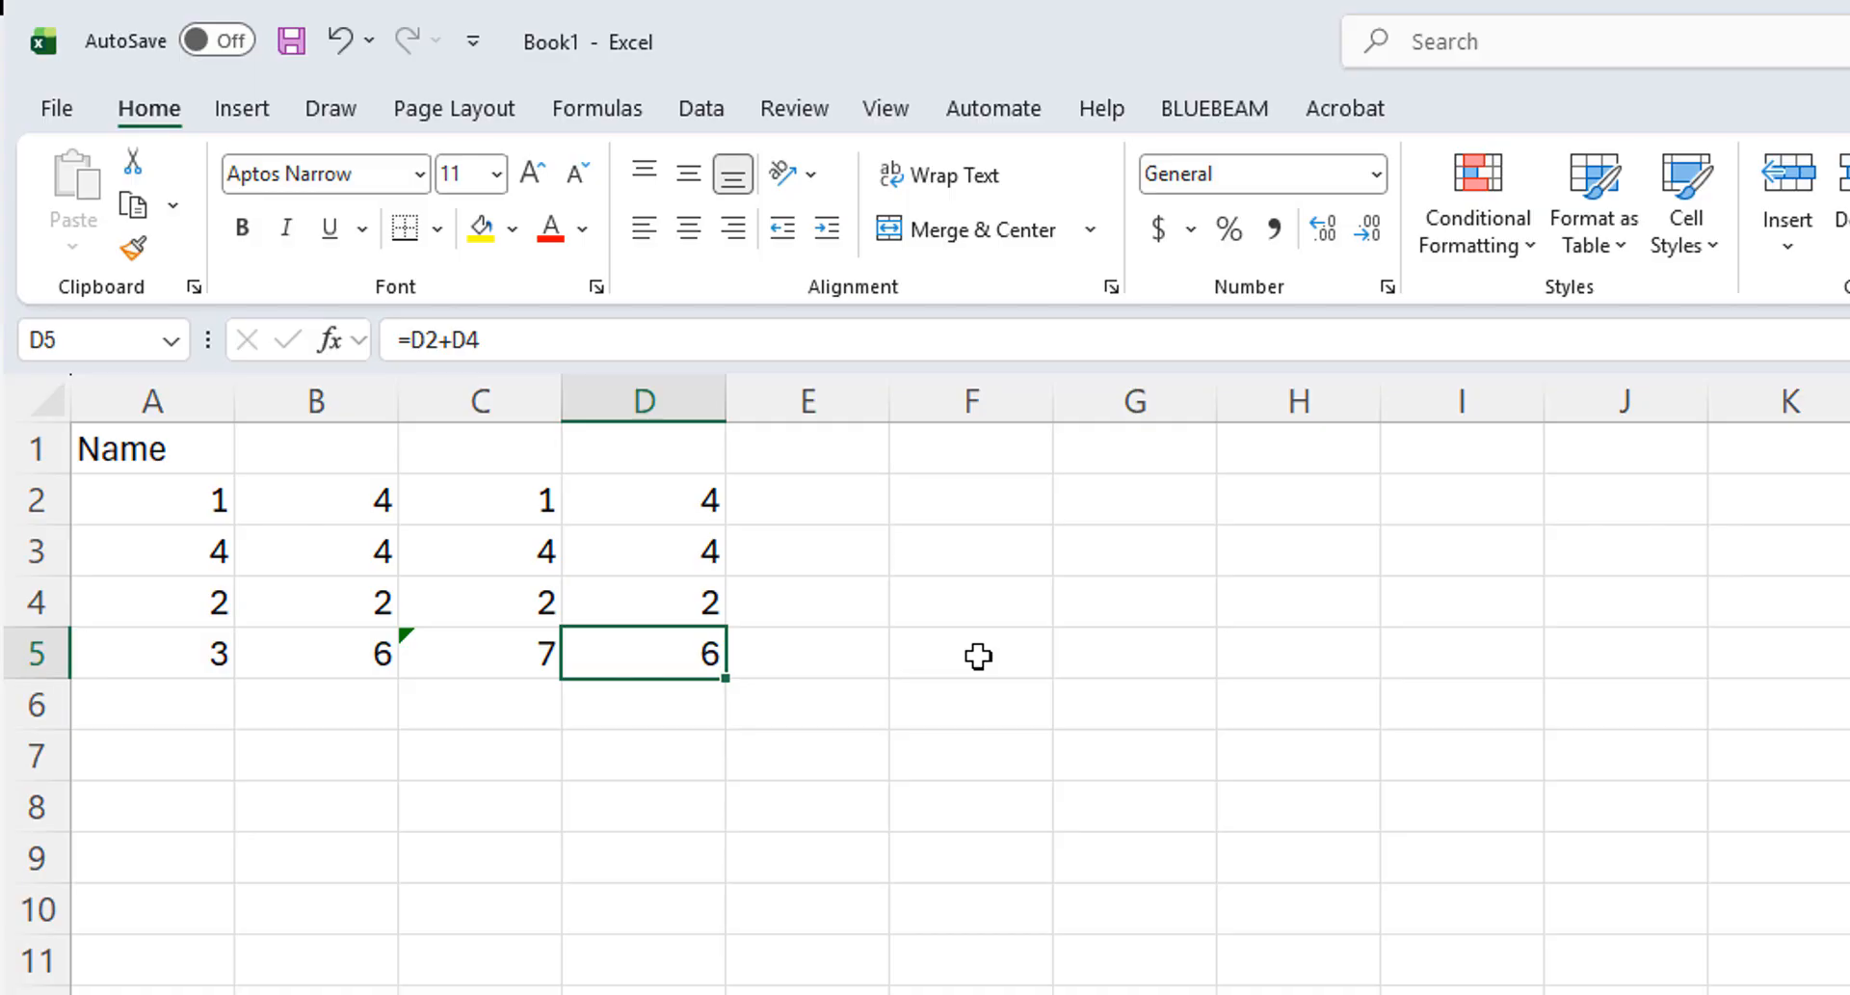
key(Delete)
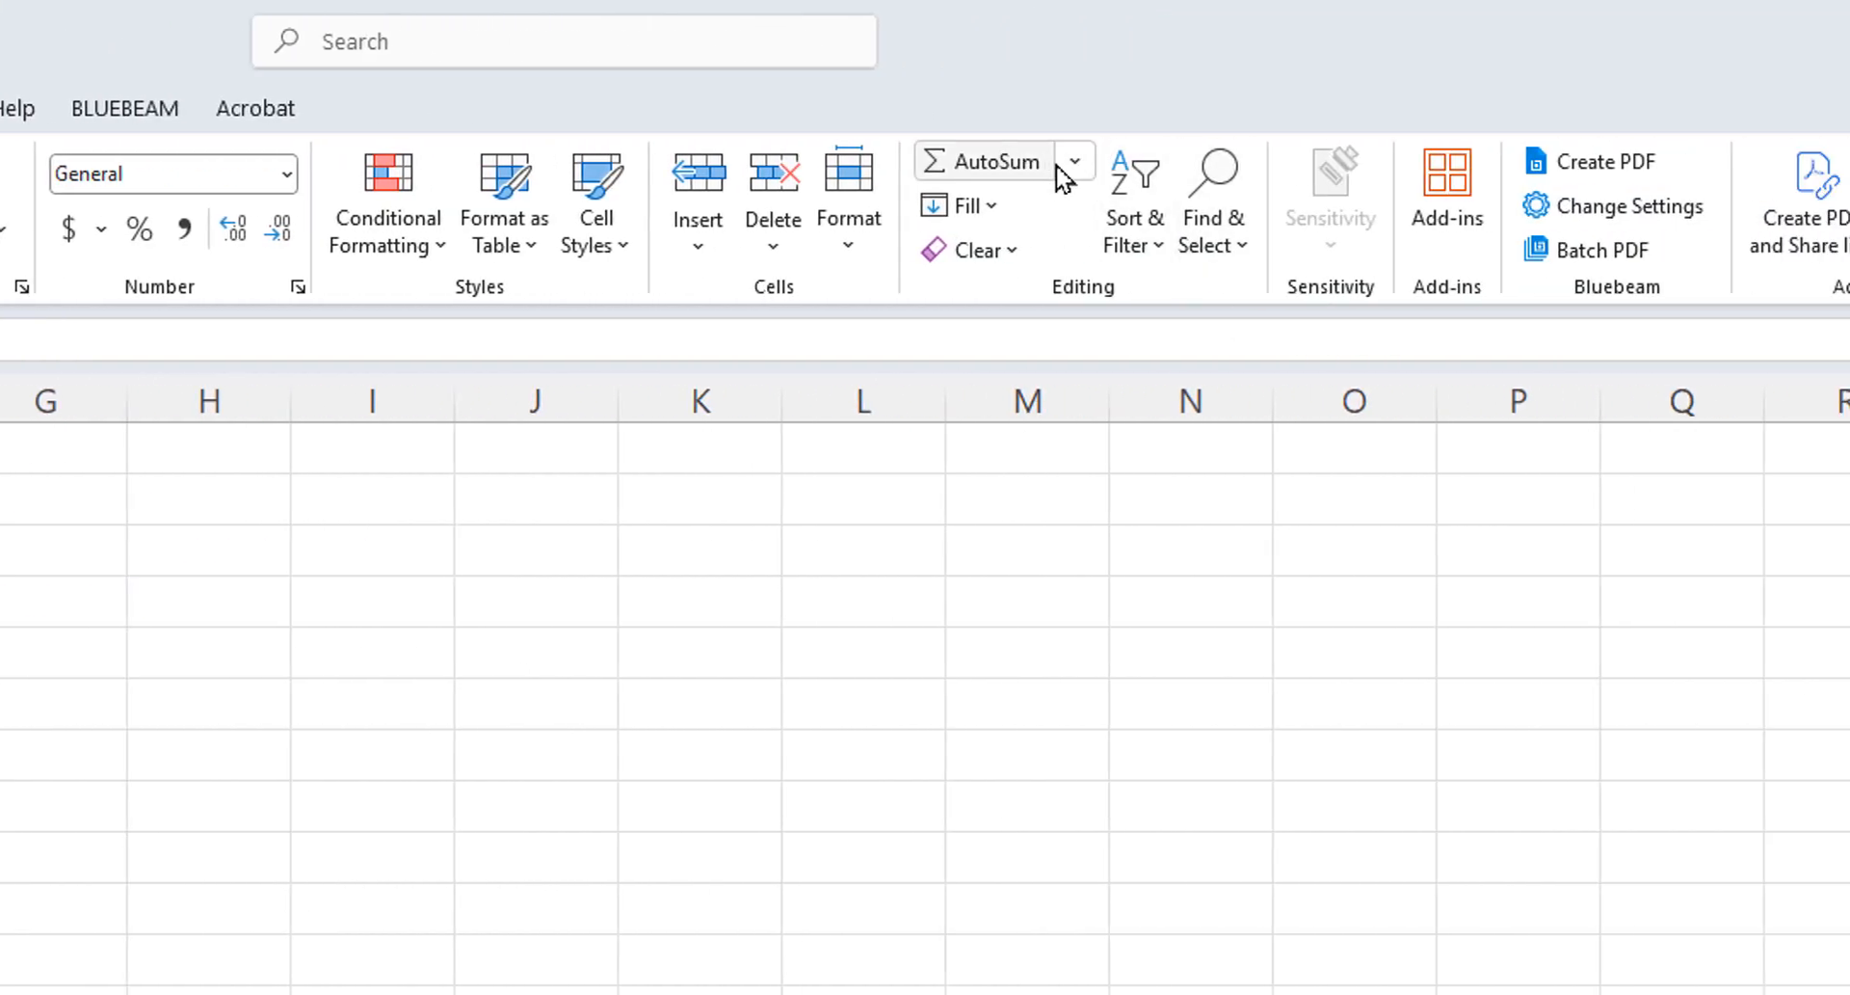
click(1065, 166)
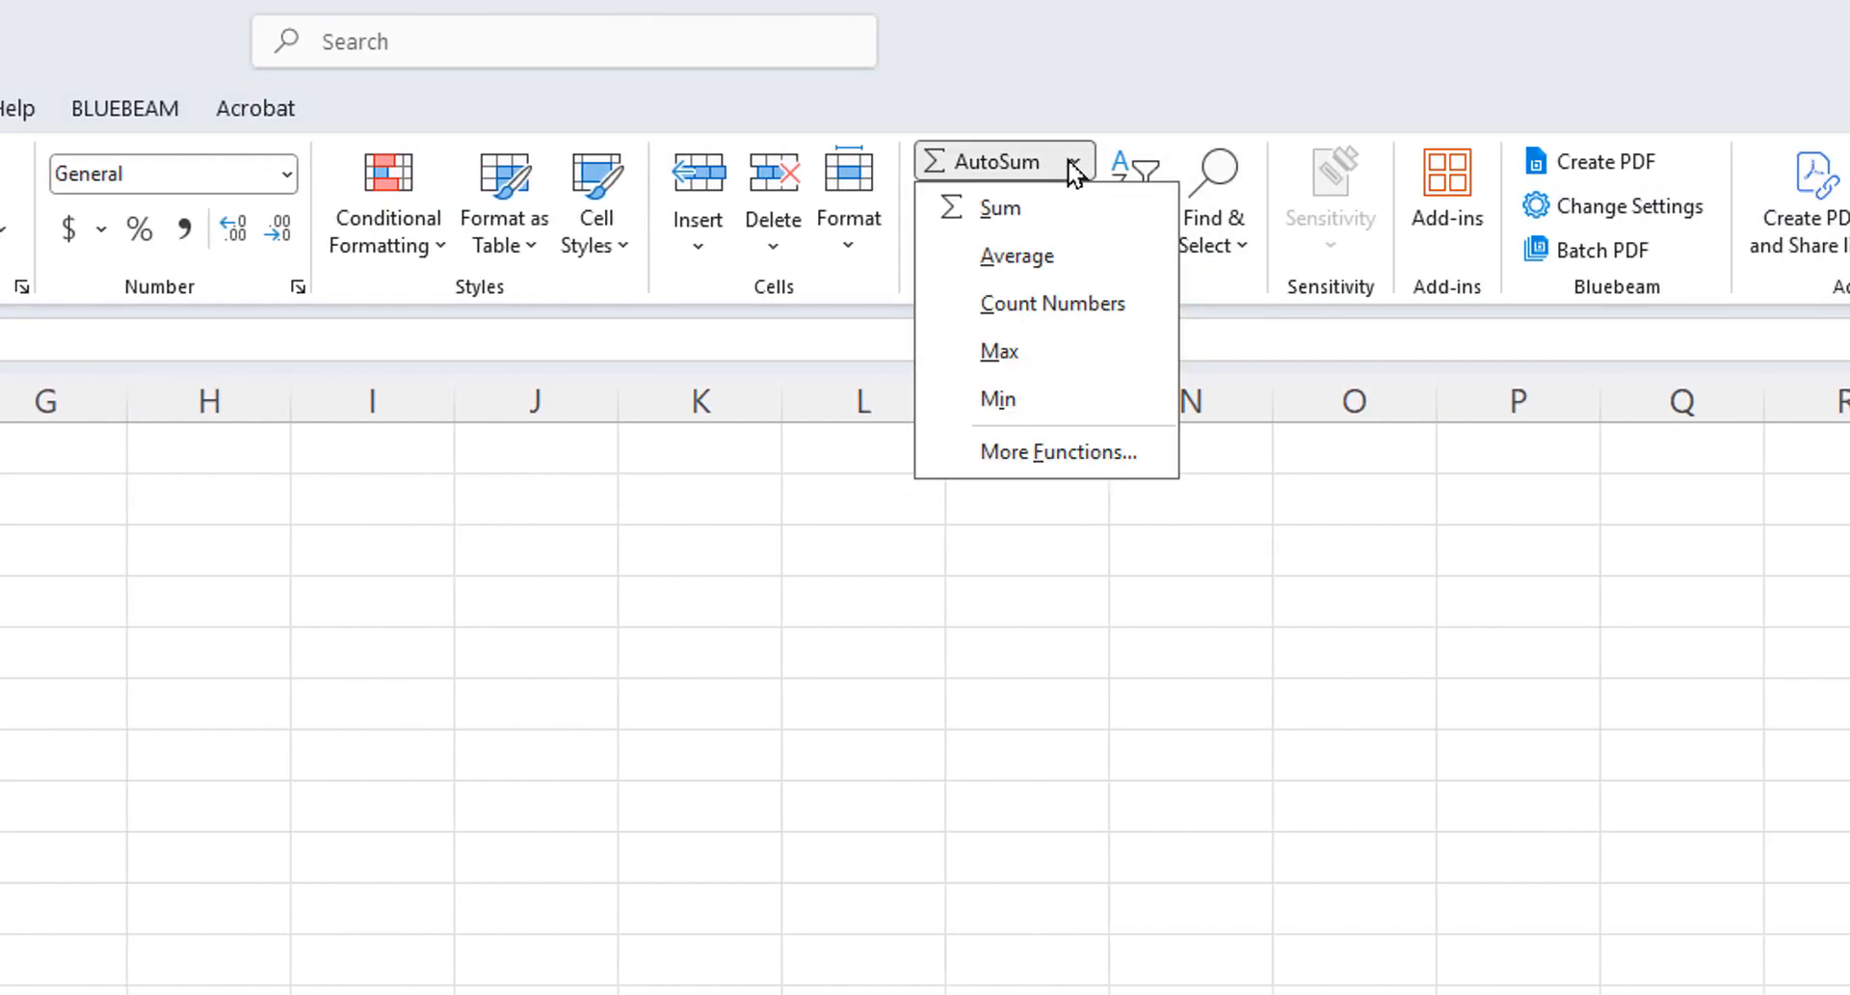
click(1028, 262)
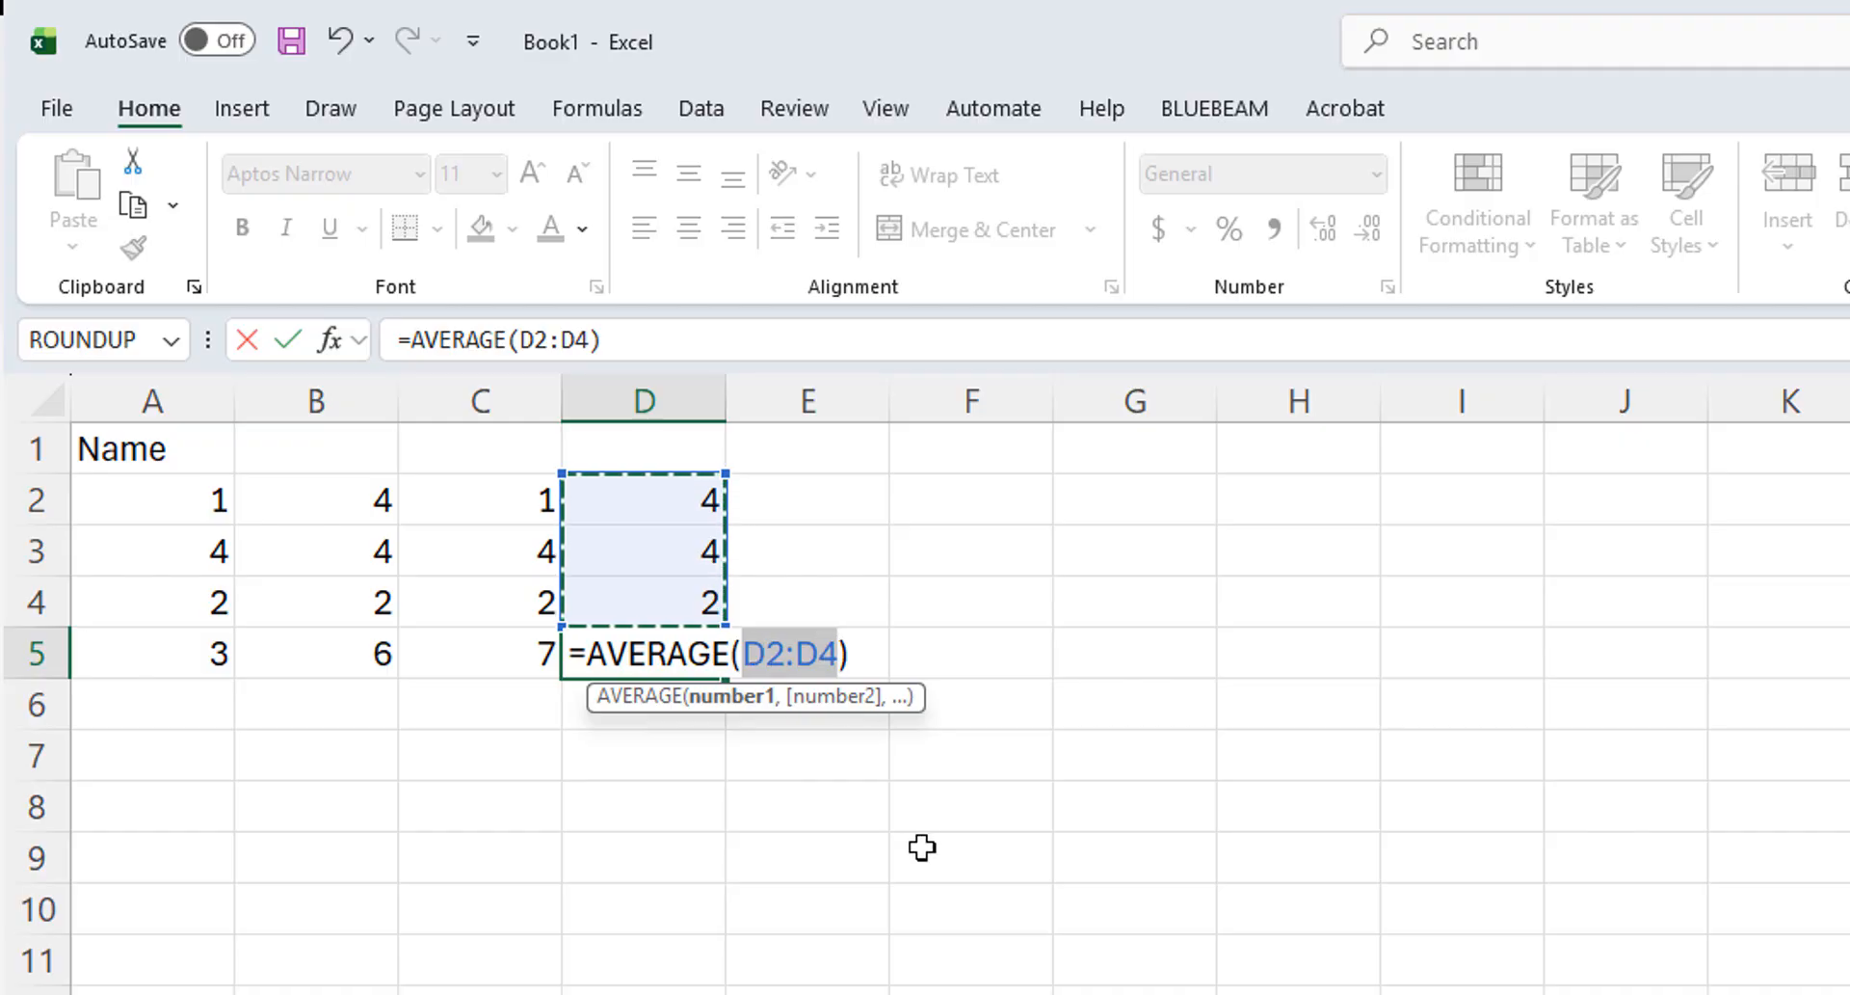
key(Return)
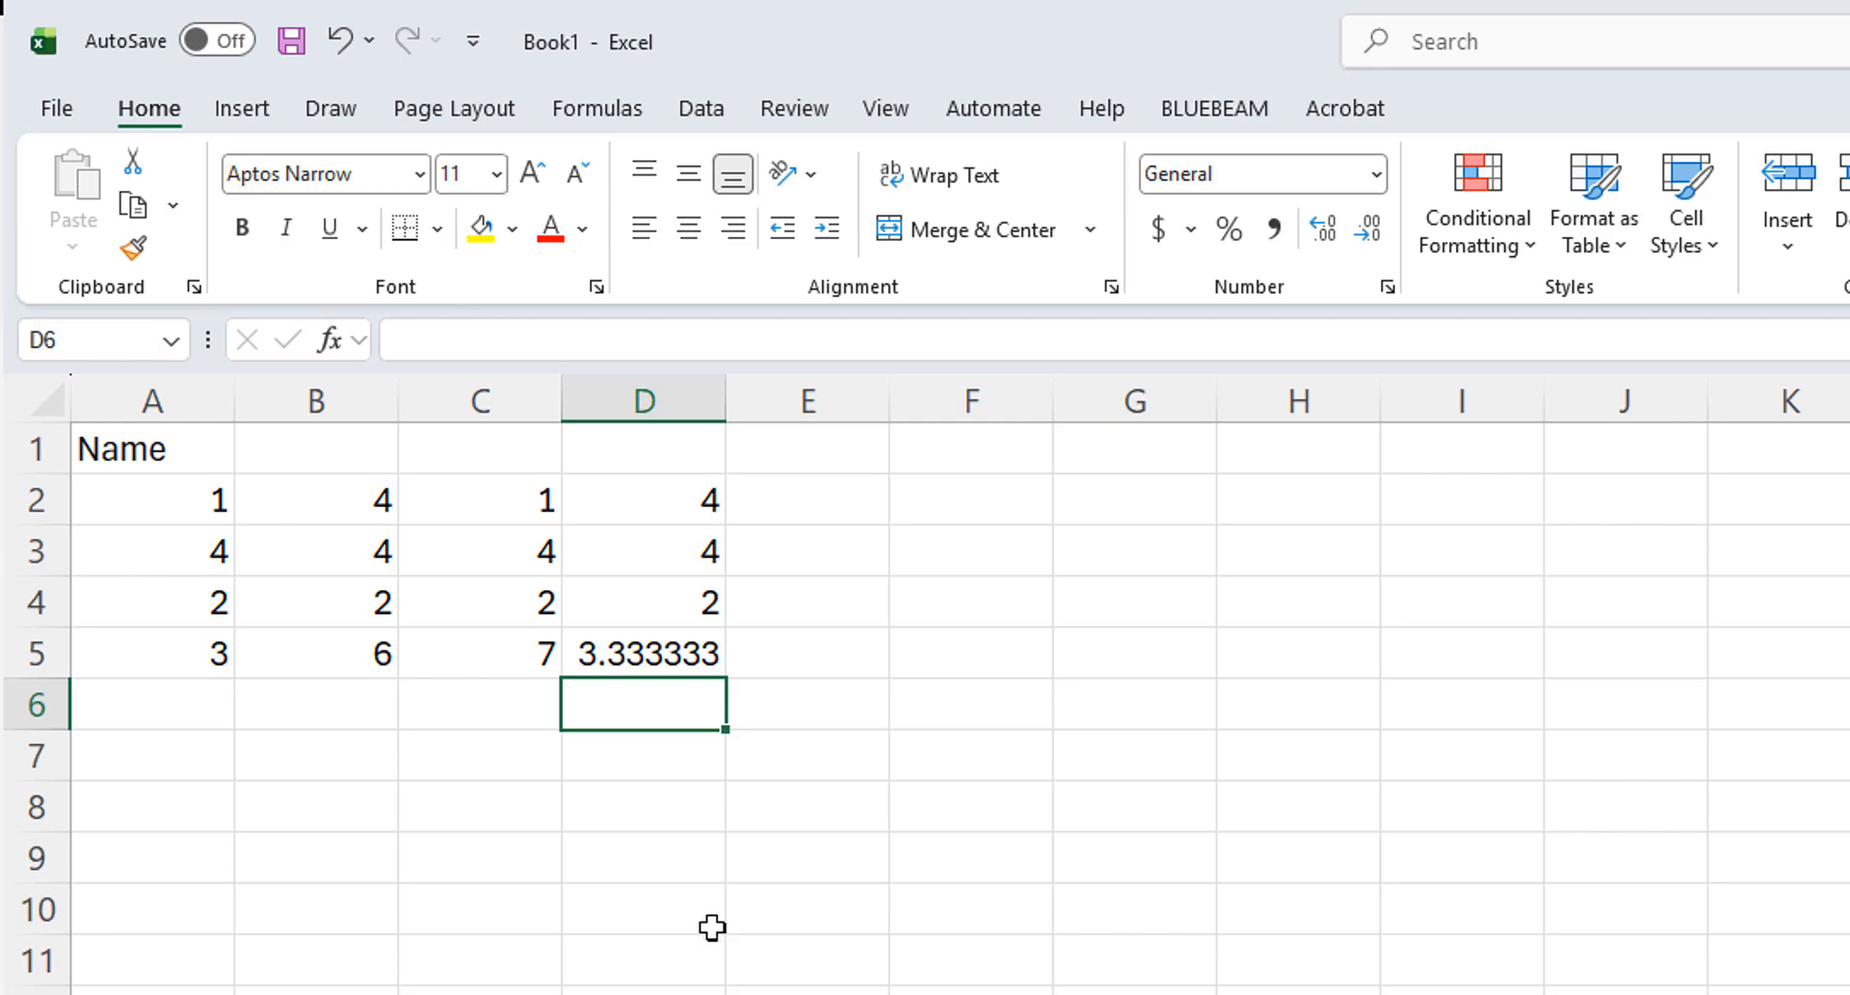
Format the average in D5 to show one decimal place.
click(655, 651)
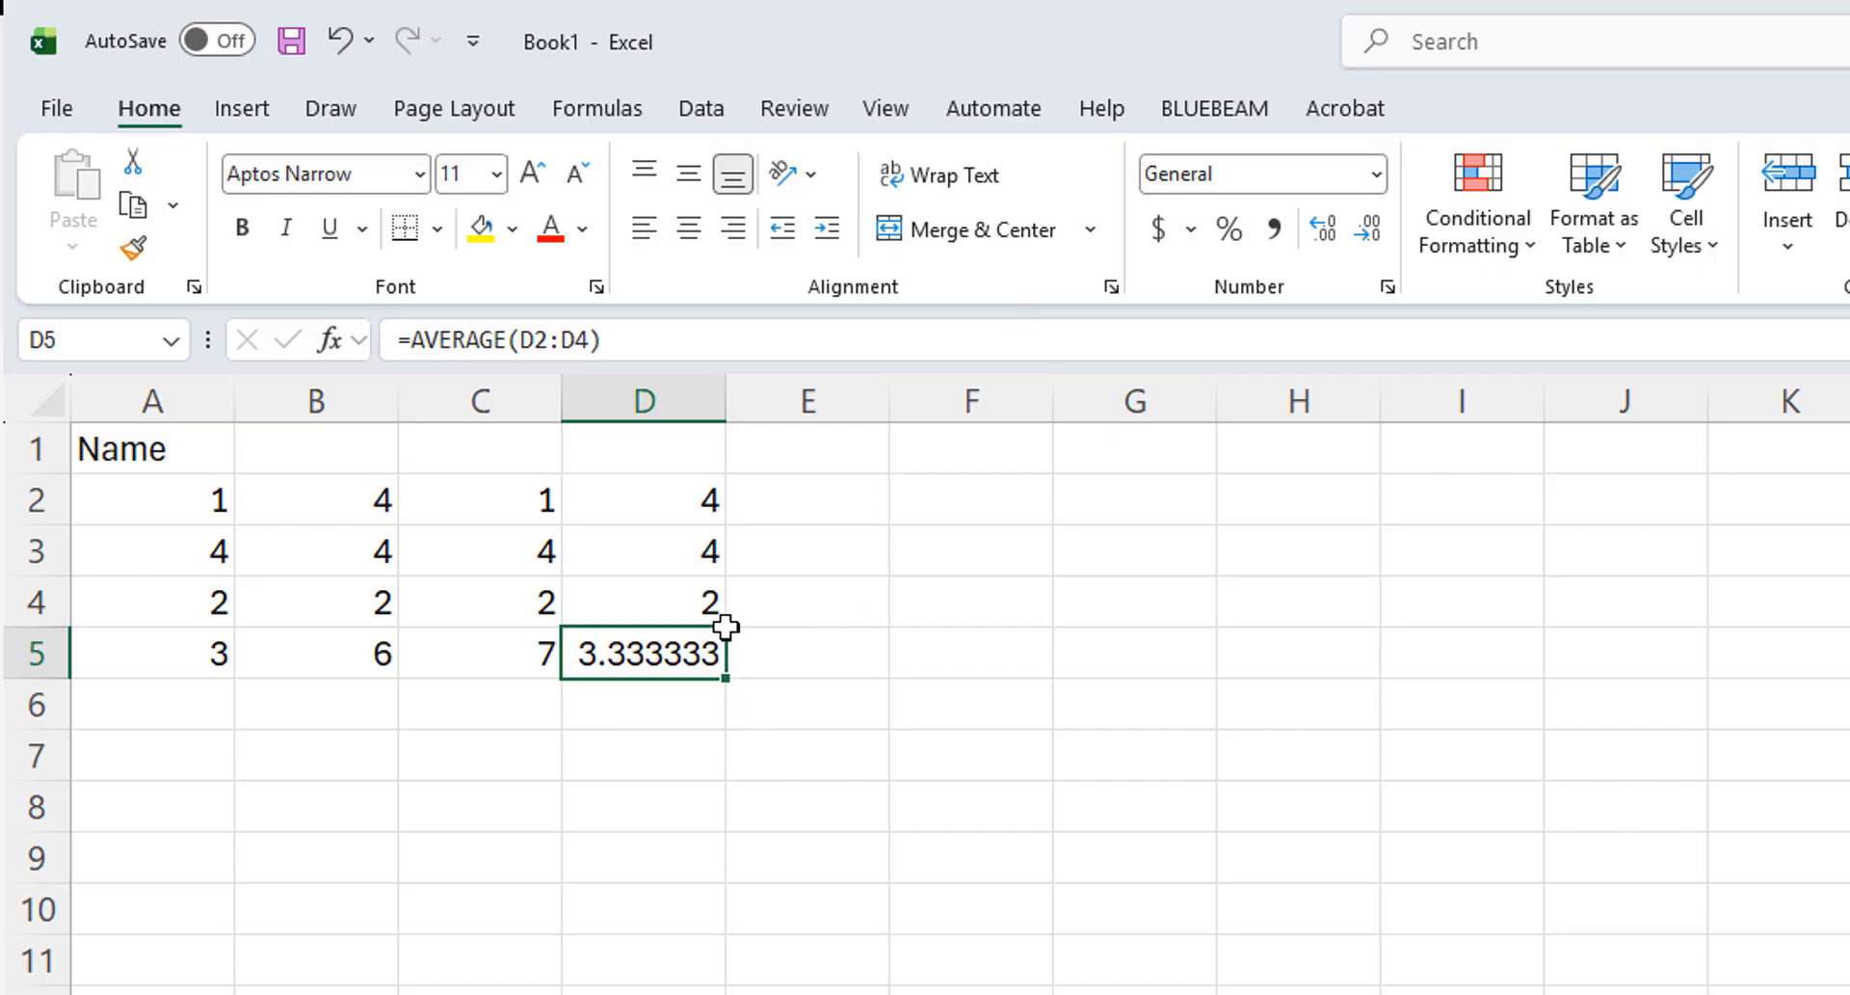
click(1324, 230)
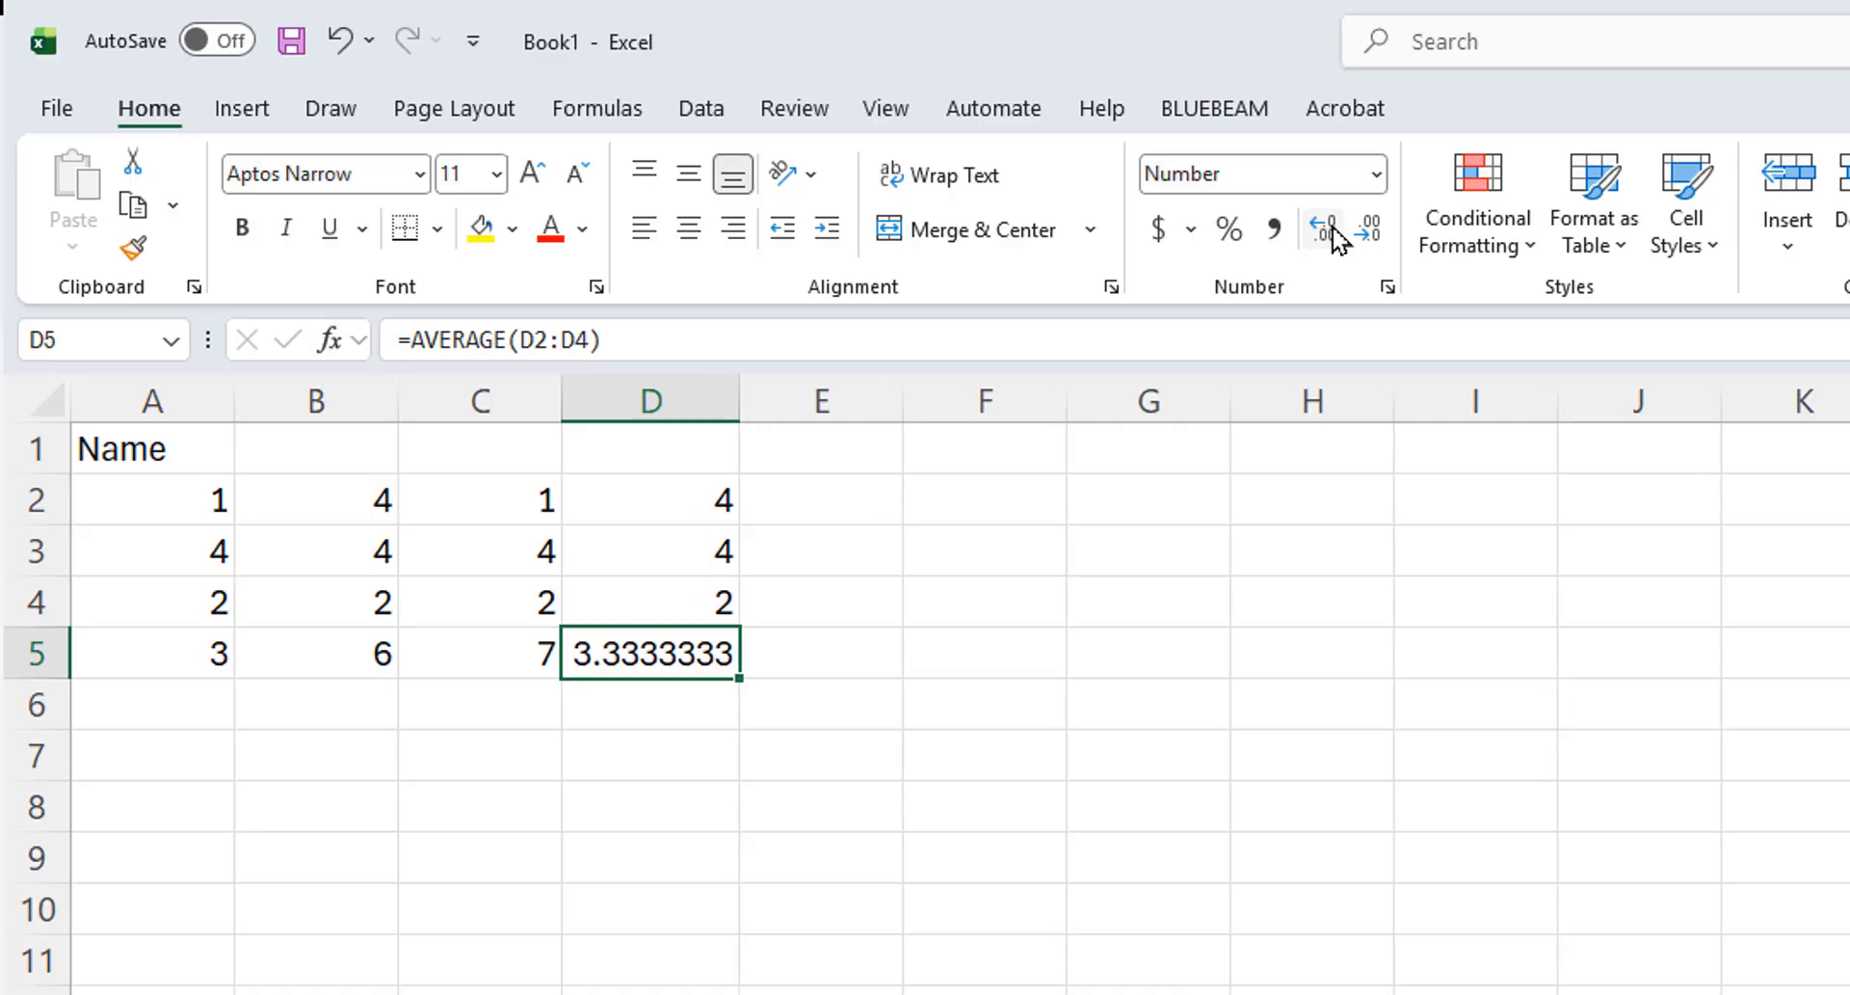
click(1369, 234)
click(1370, 234)
click(1369, 234)
click(1370, 234)
click(1370, 234)
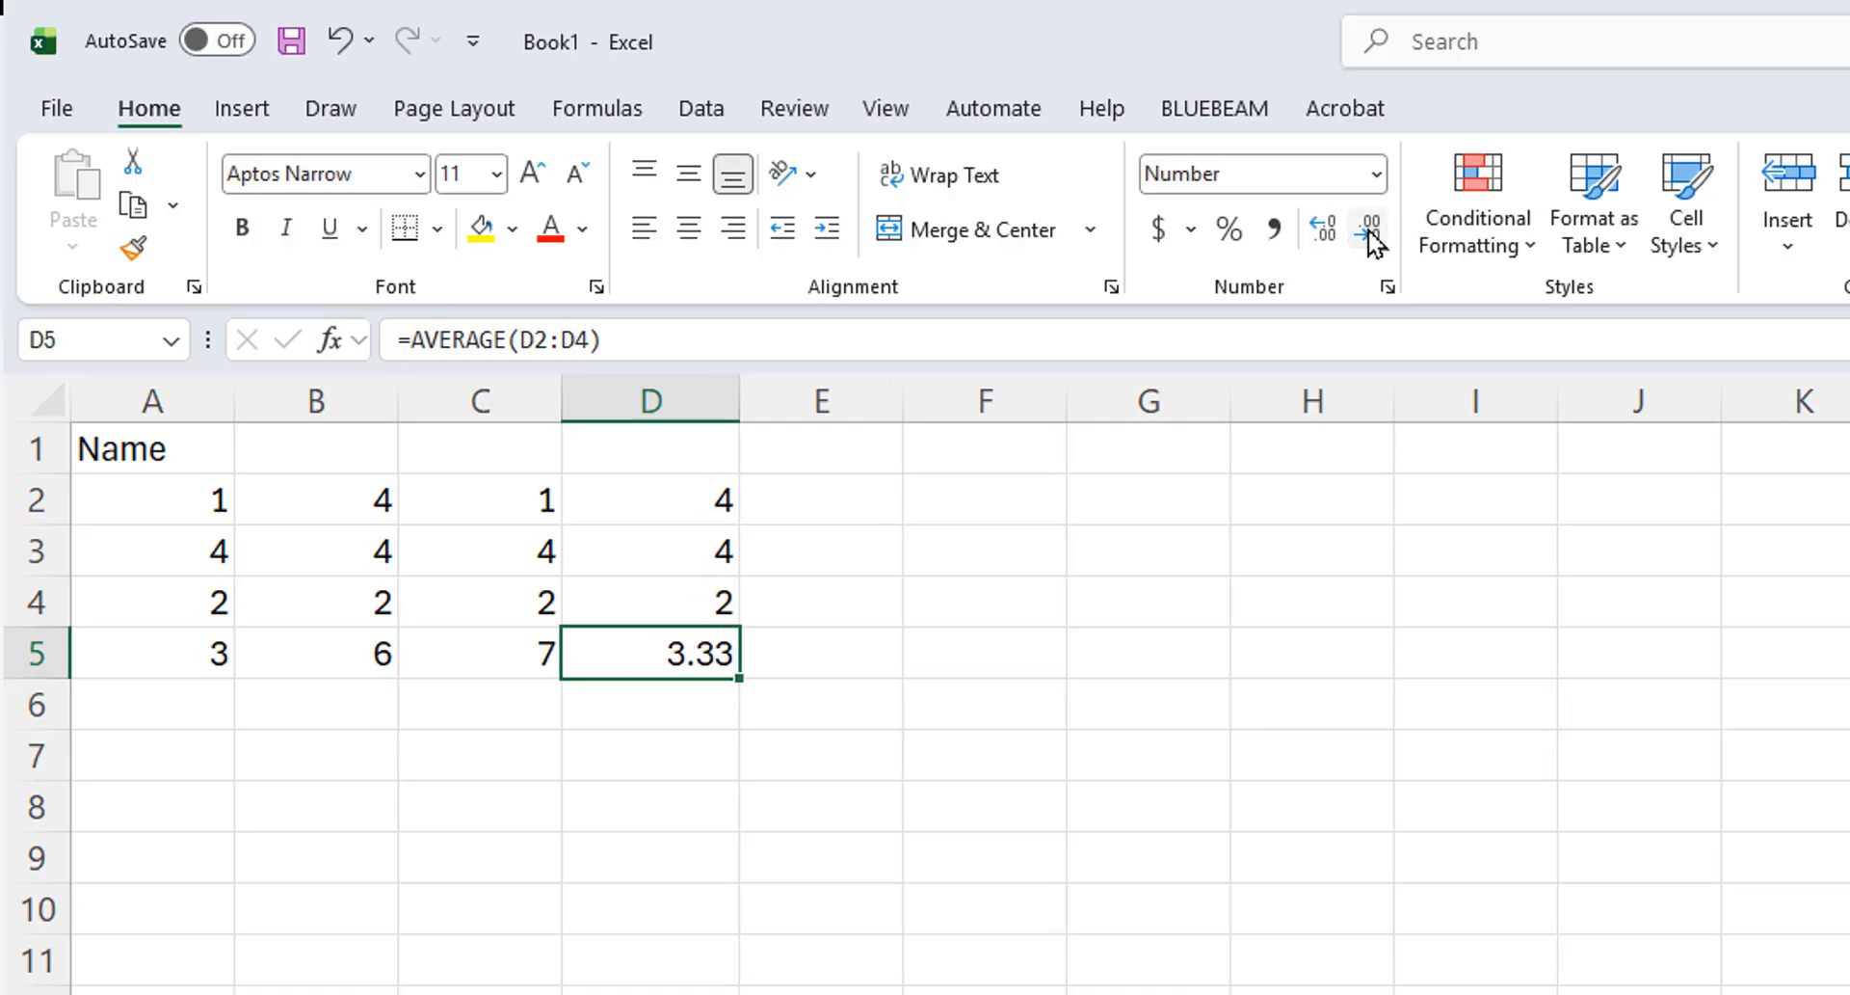
click(1369, 235)
click(1094, 921)
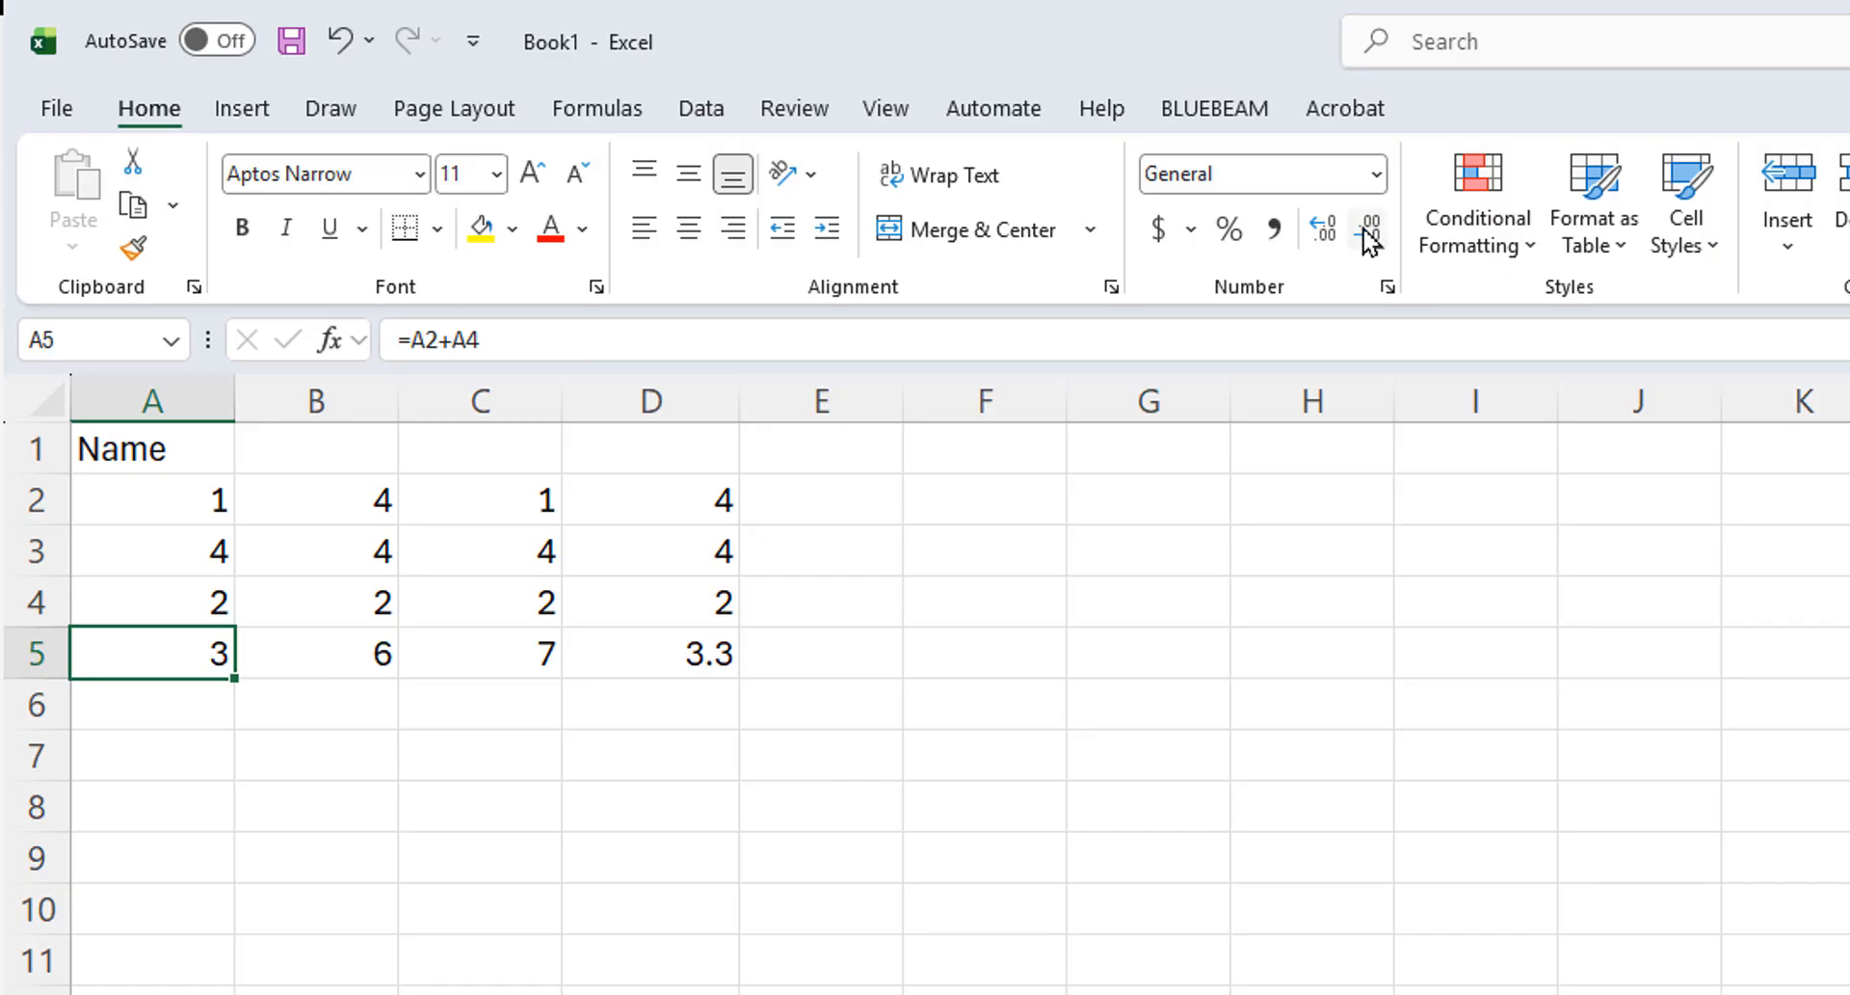
Format the result in A5 to show one decimal place.
click(1369, 234)
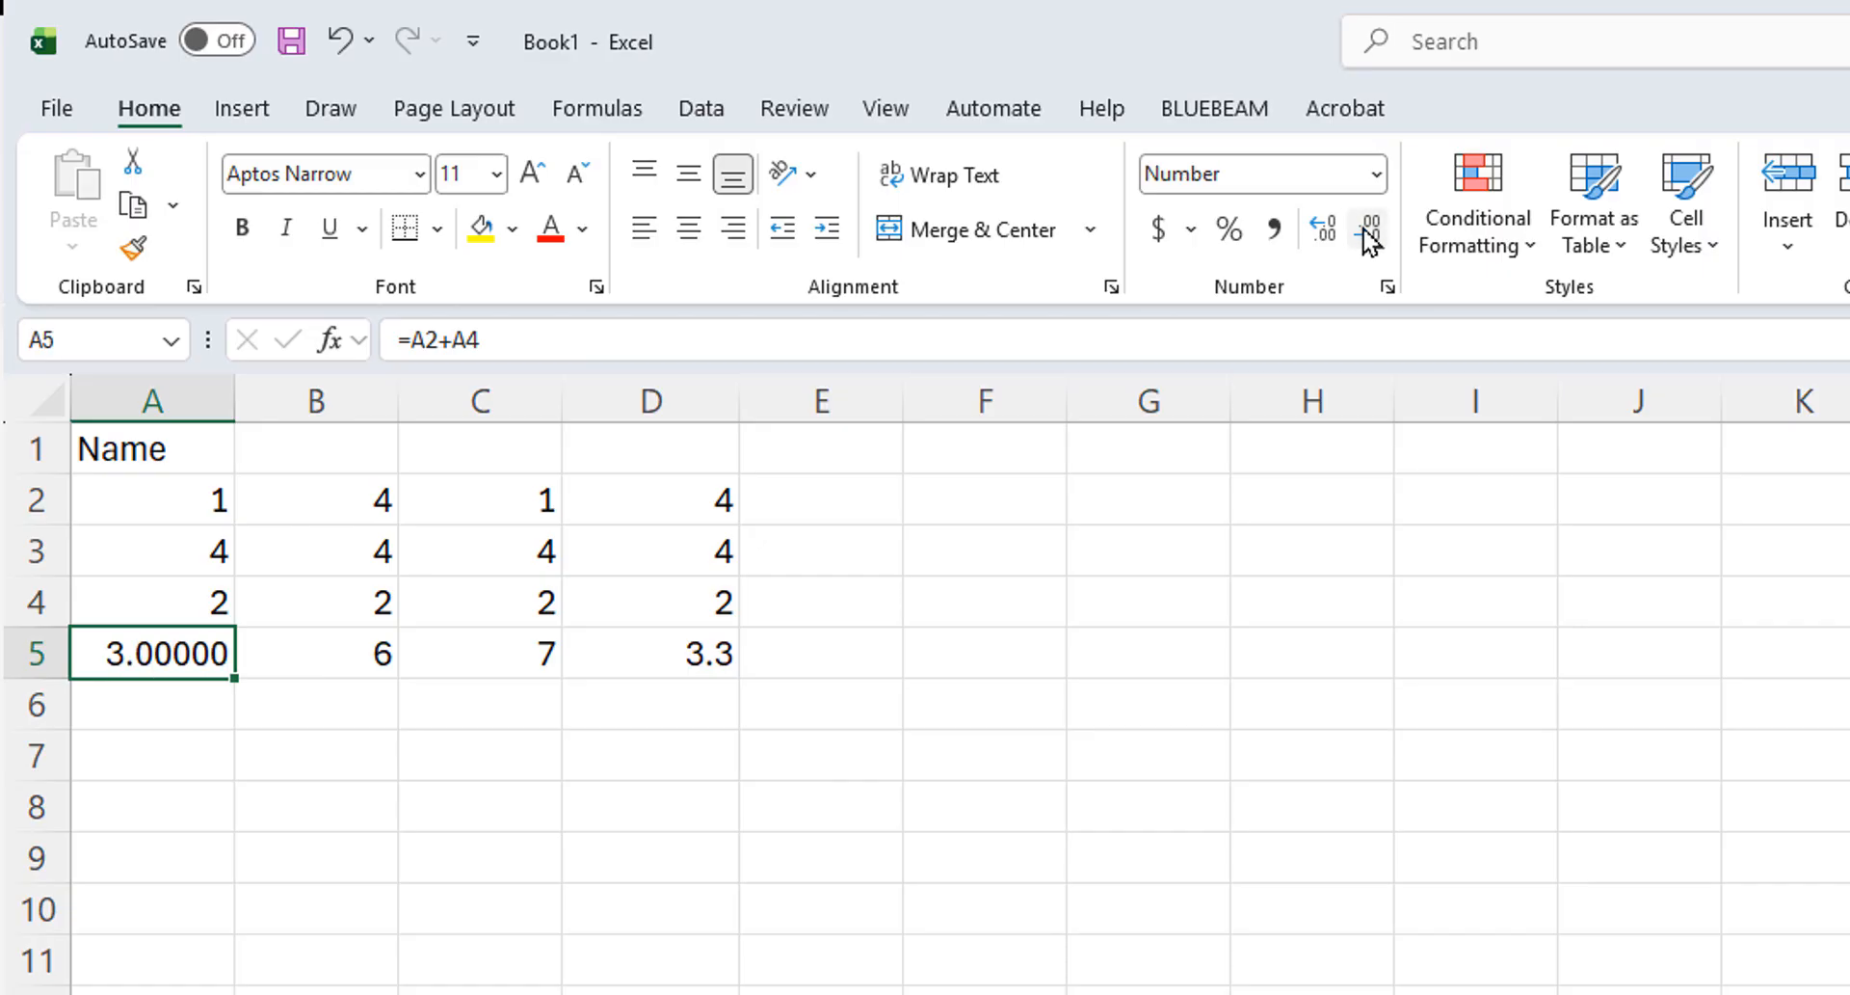
click(1327, 231)
click(1327, 231)
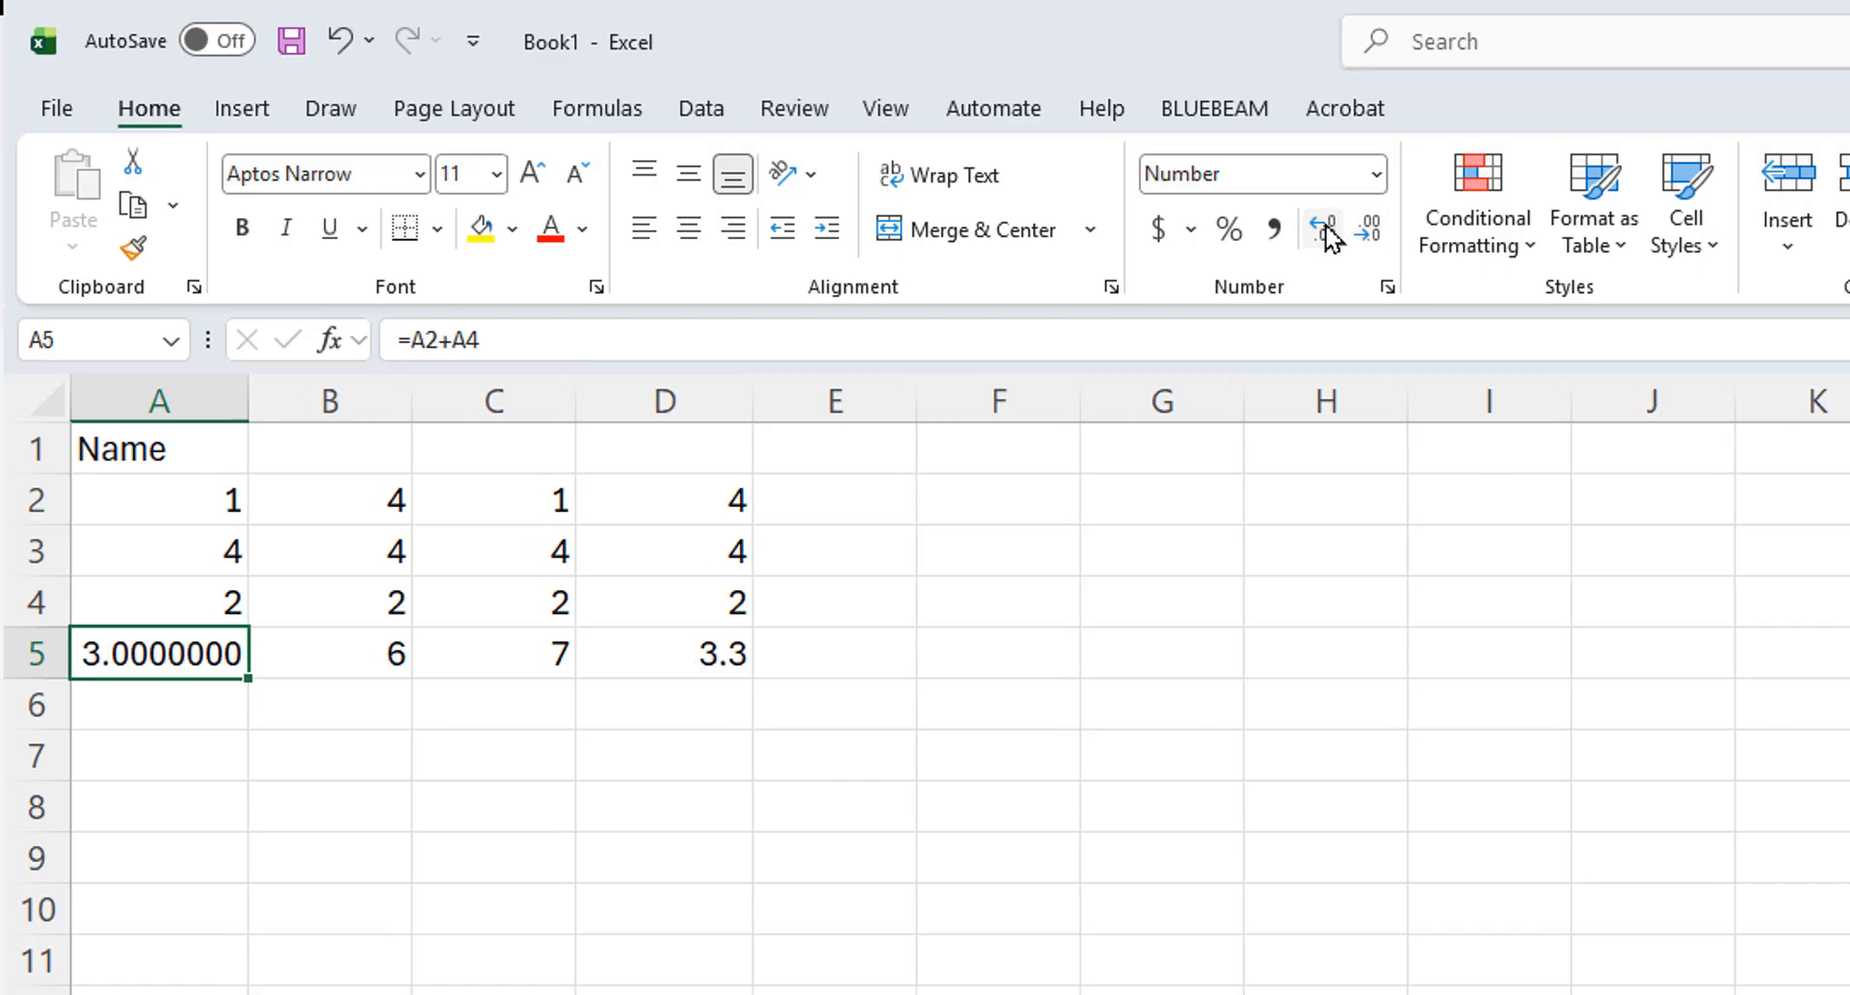
click(1384, 232)
click(1383, 231)
click(1384, 231)
click(1384, 231)
click(1384, 232)
click(1384, 231)
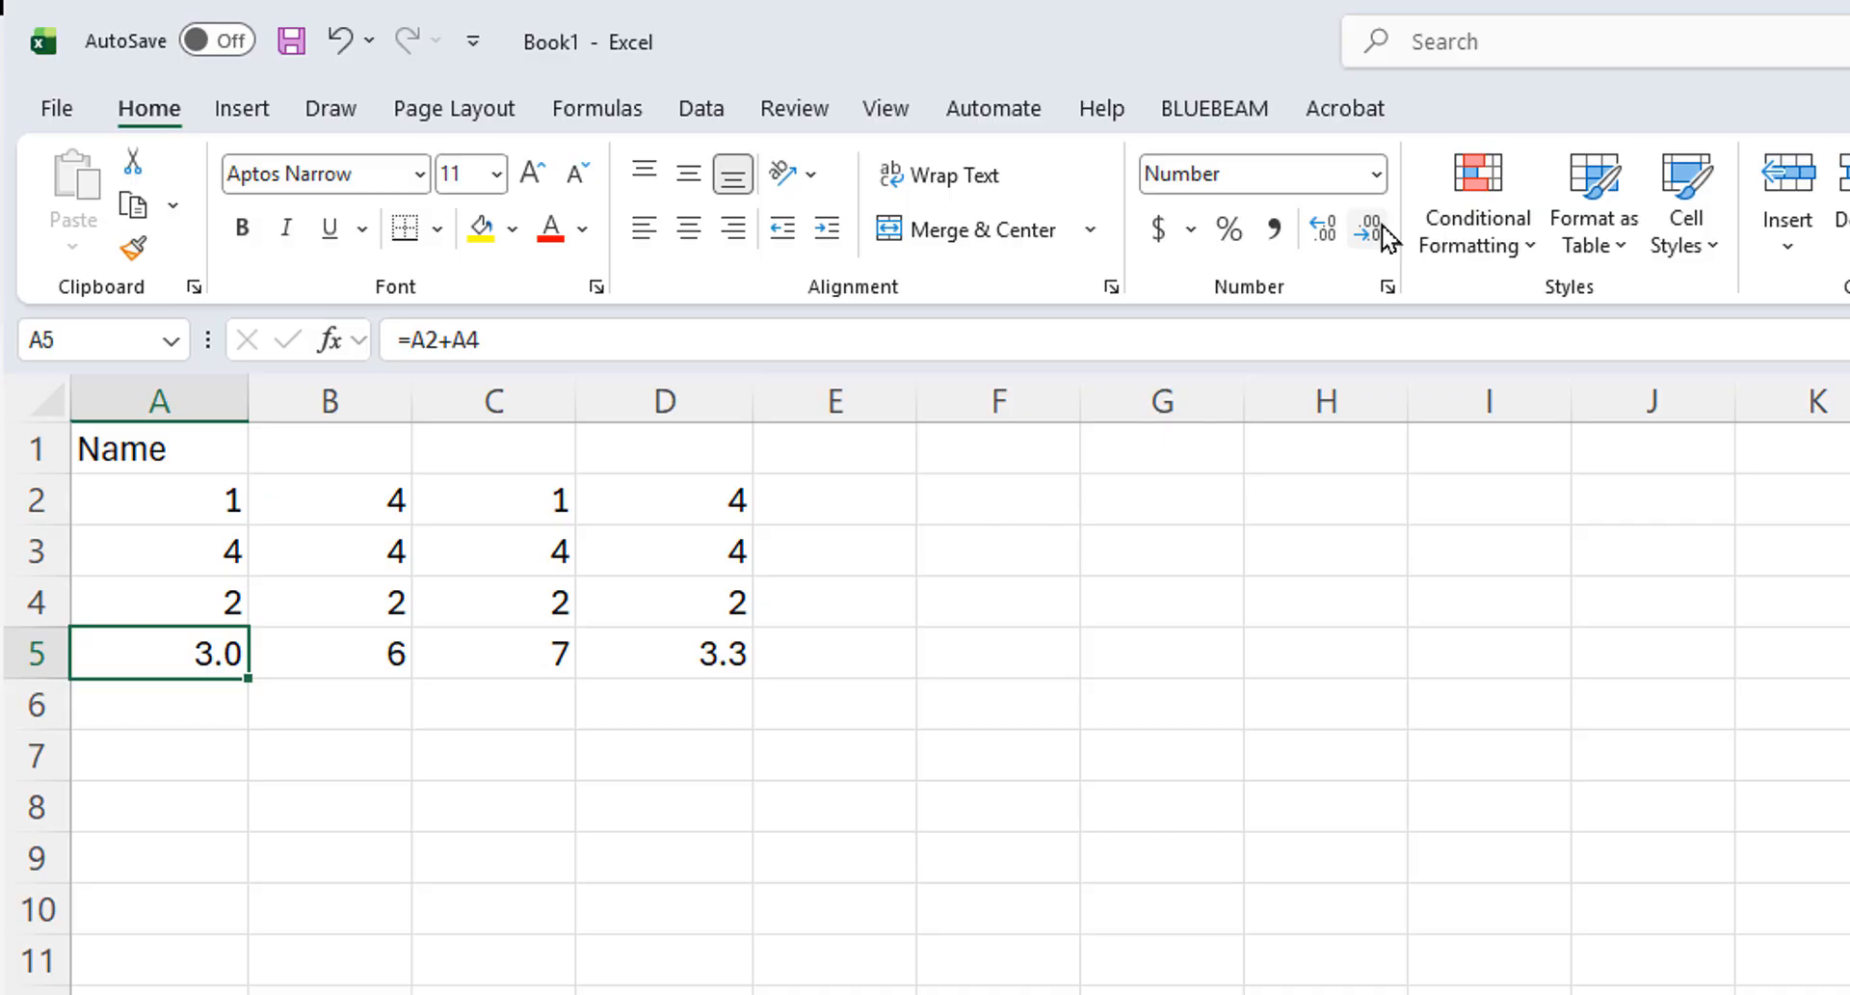
click(998, 805)
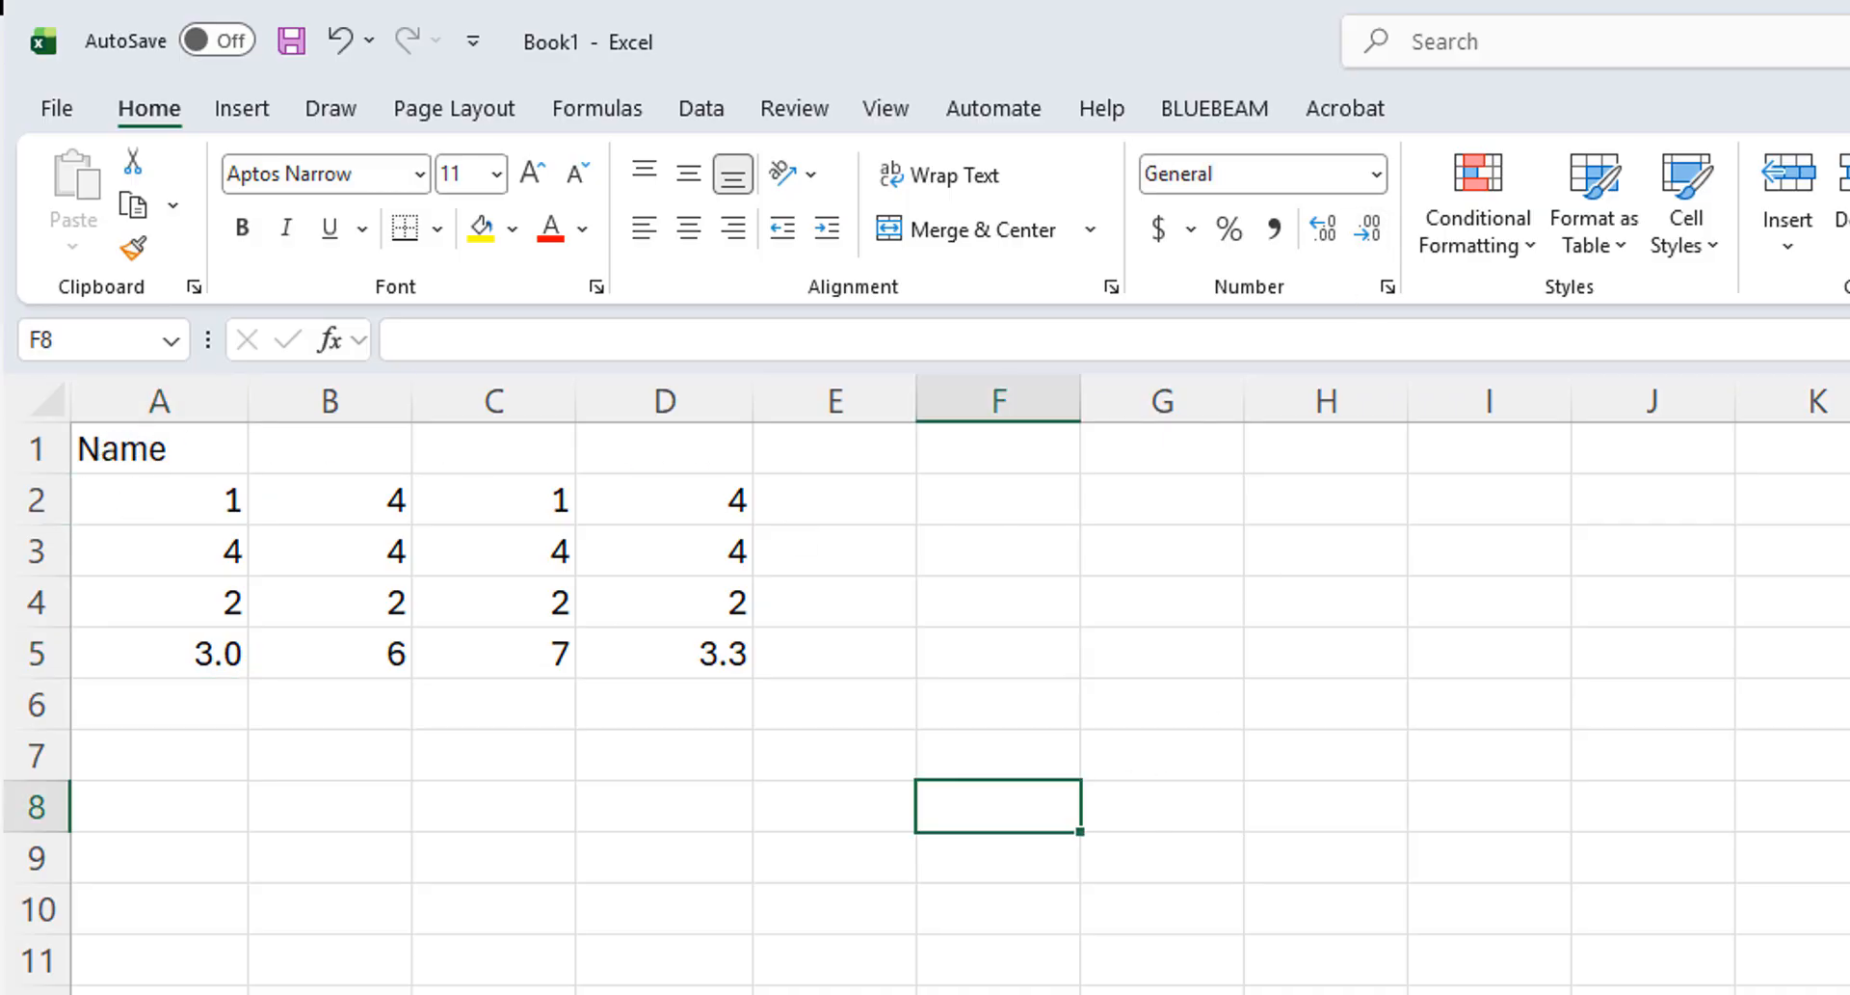
Merge and center the Name heading across A1:D1 and check its alignment.
drag(142, 446, 649, 453)
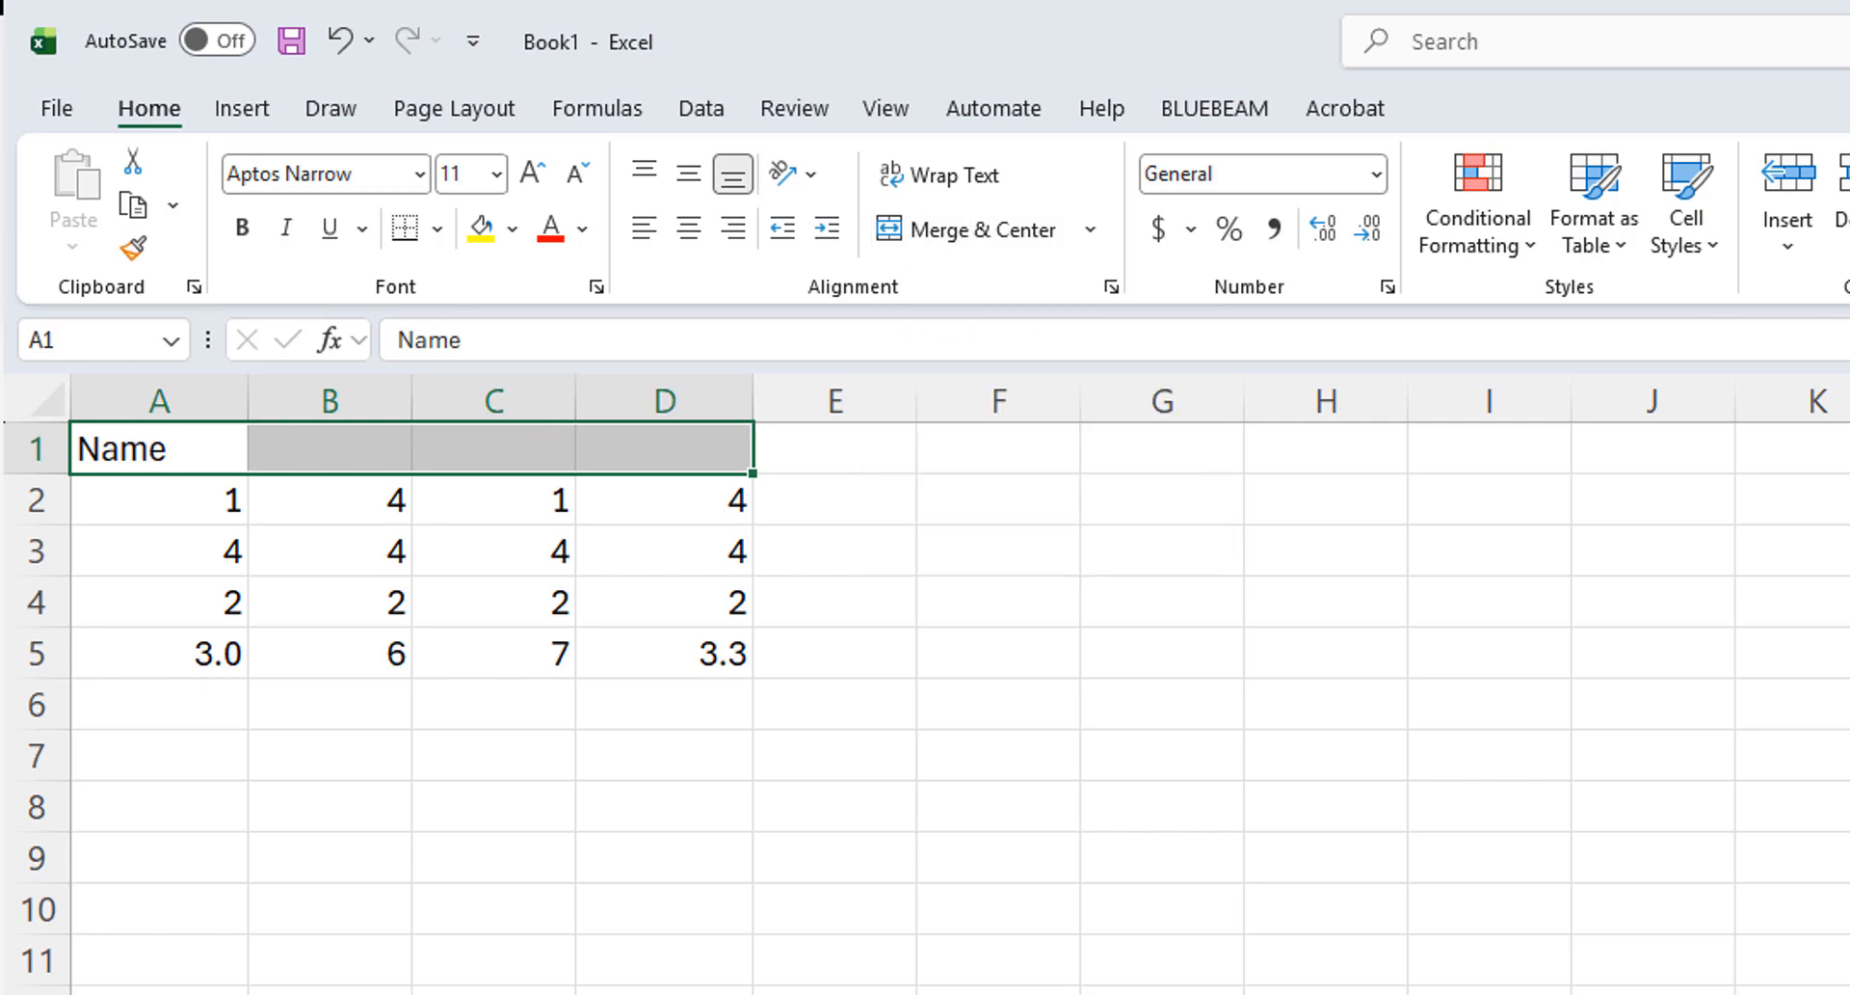
click(971, 236)
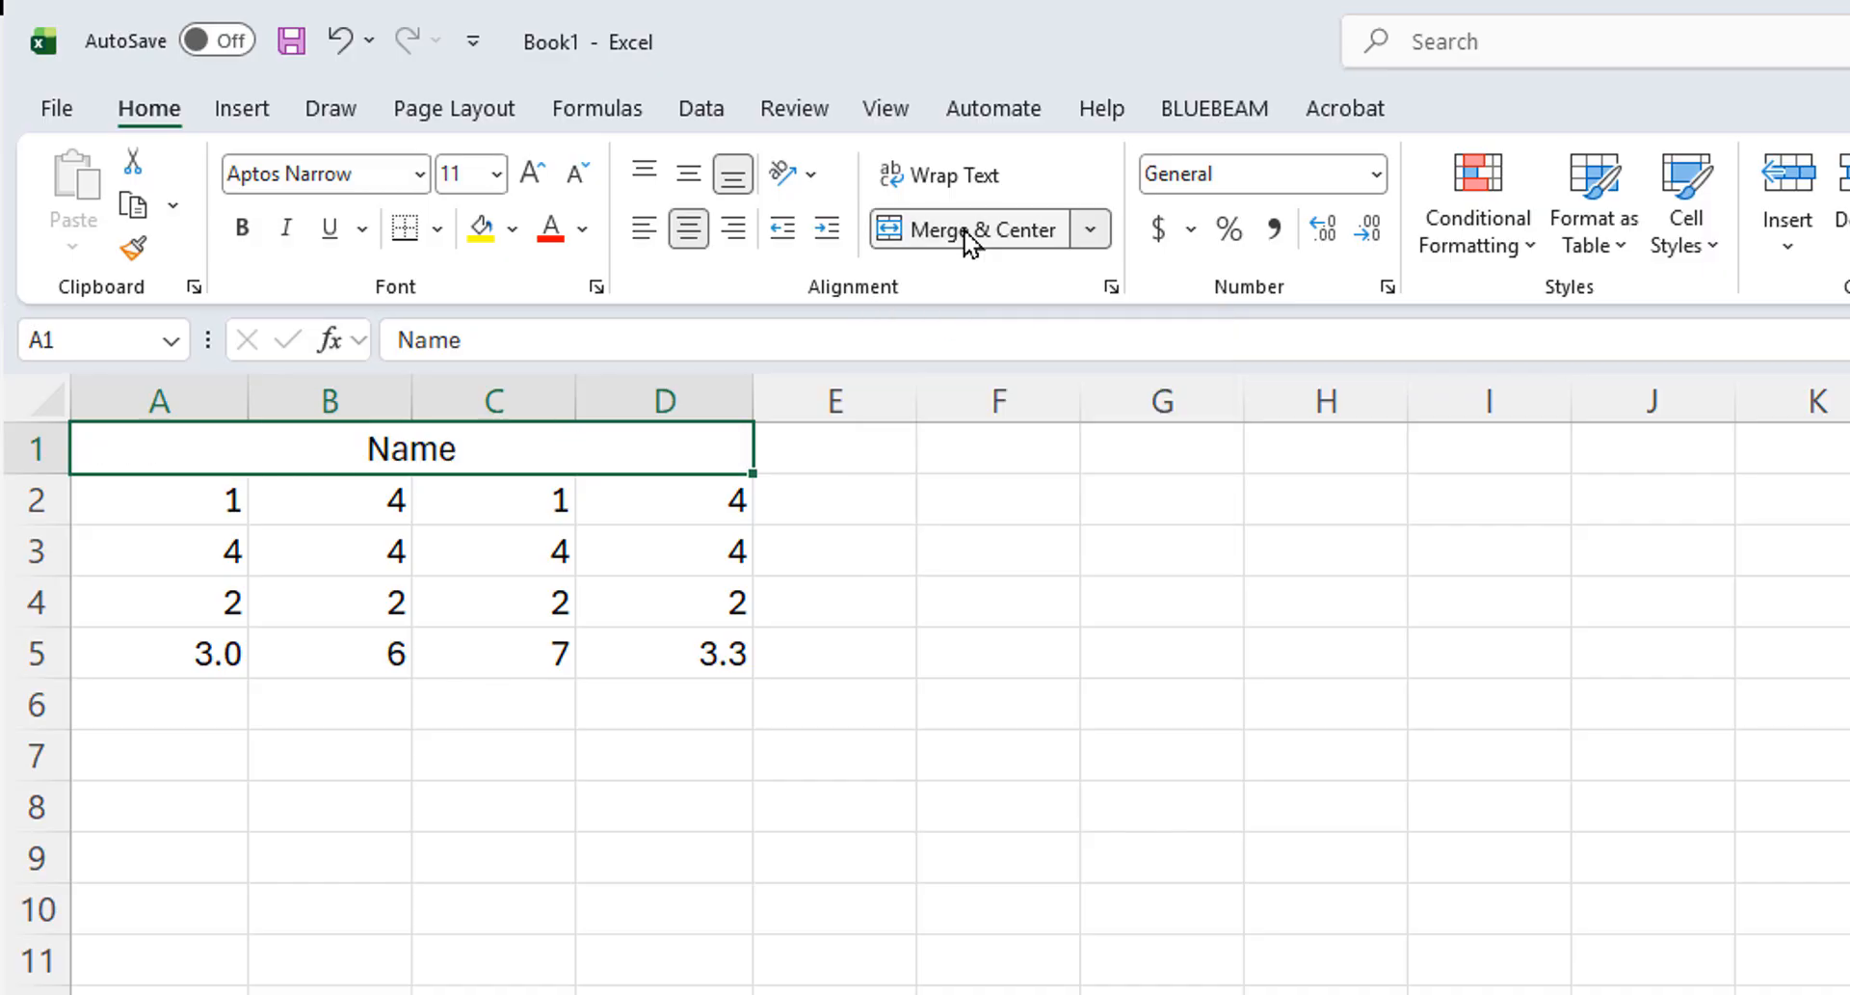
click(805, 824)
click(525, 453)
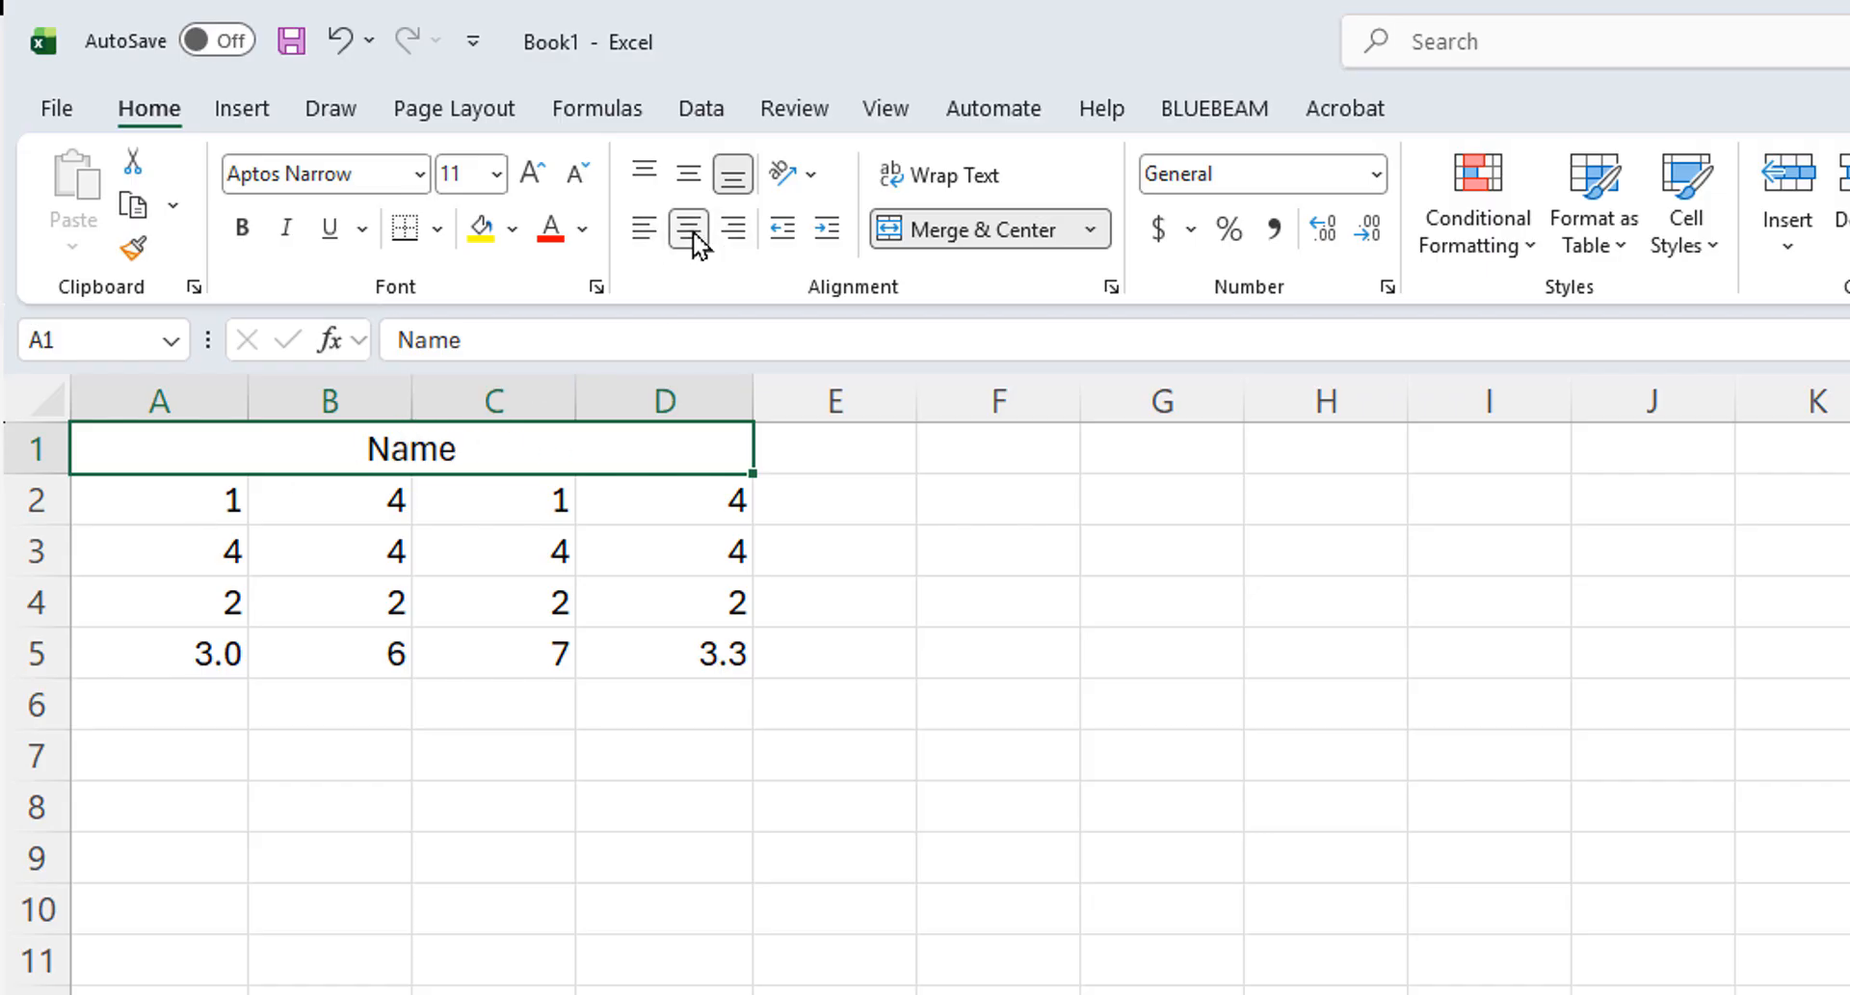
click(450, 862)
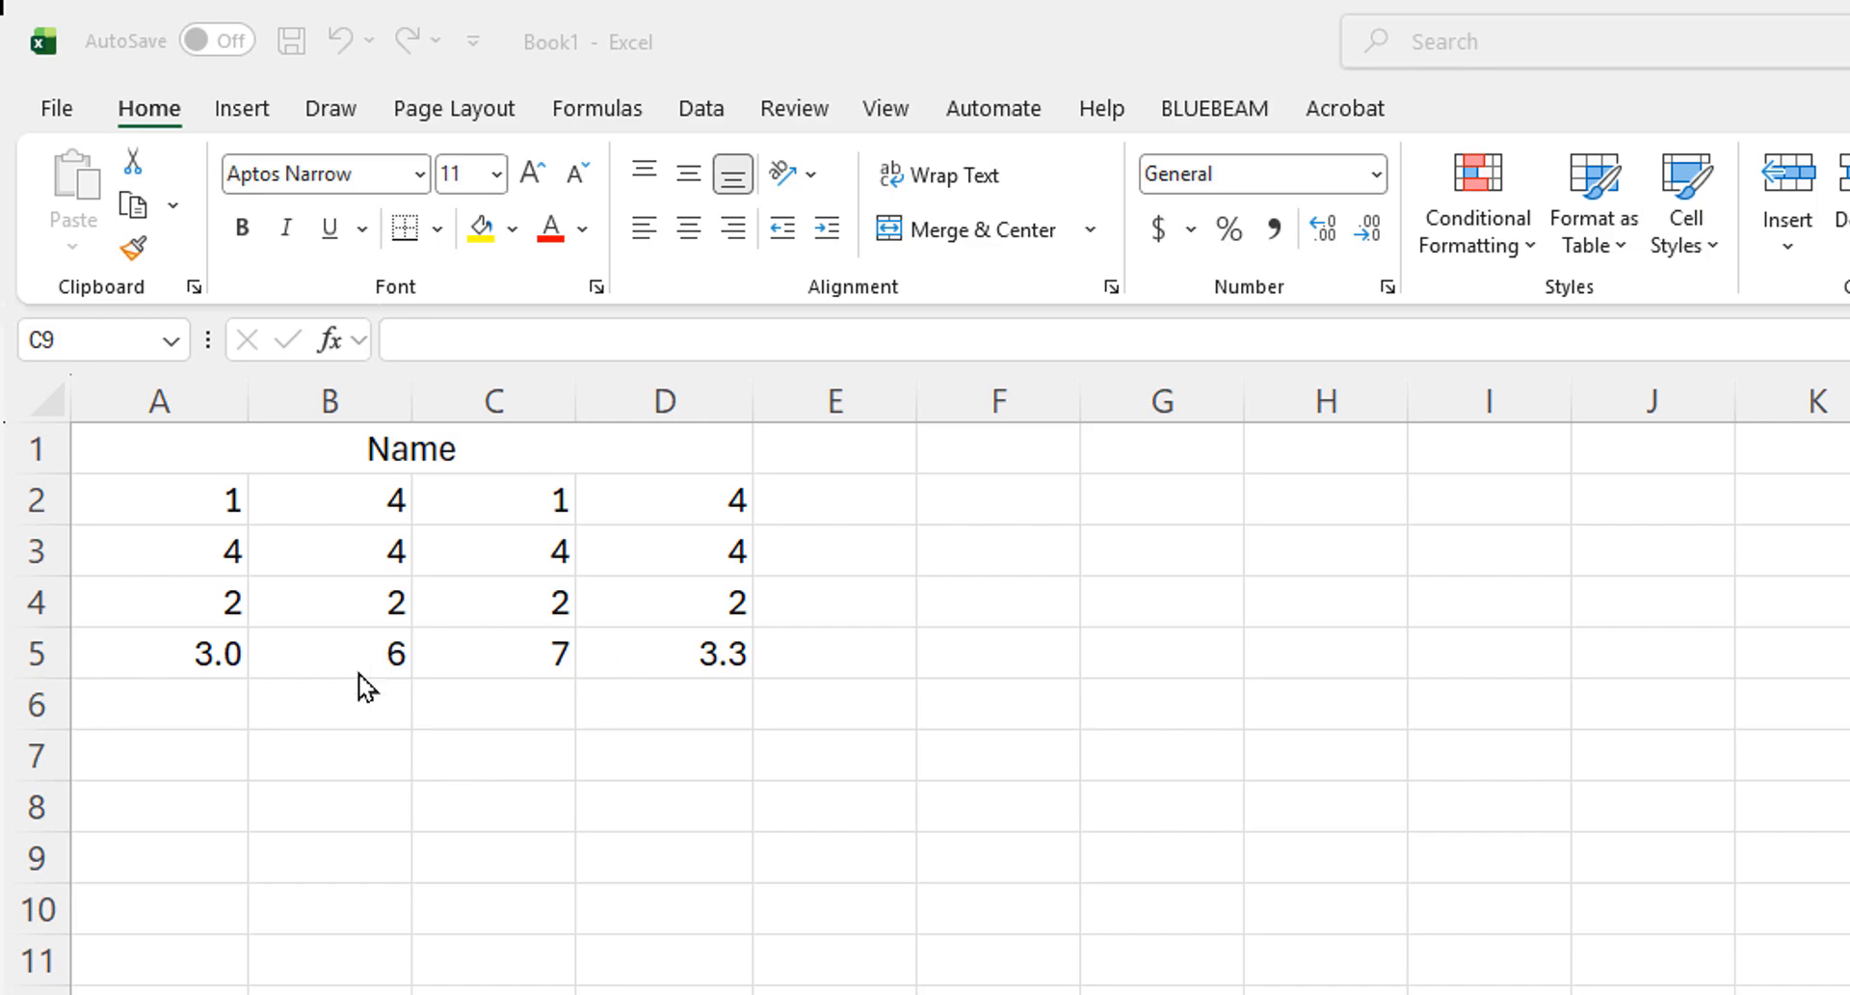
Try changing A2 to "1 foot" to see how text affects the A5 formula, and undo the entry.
click(163, 503)
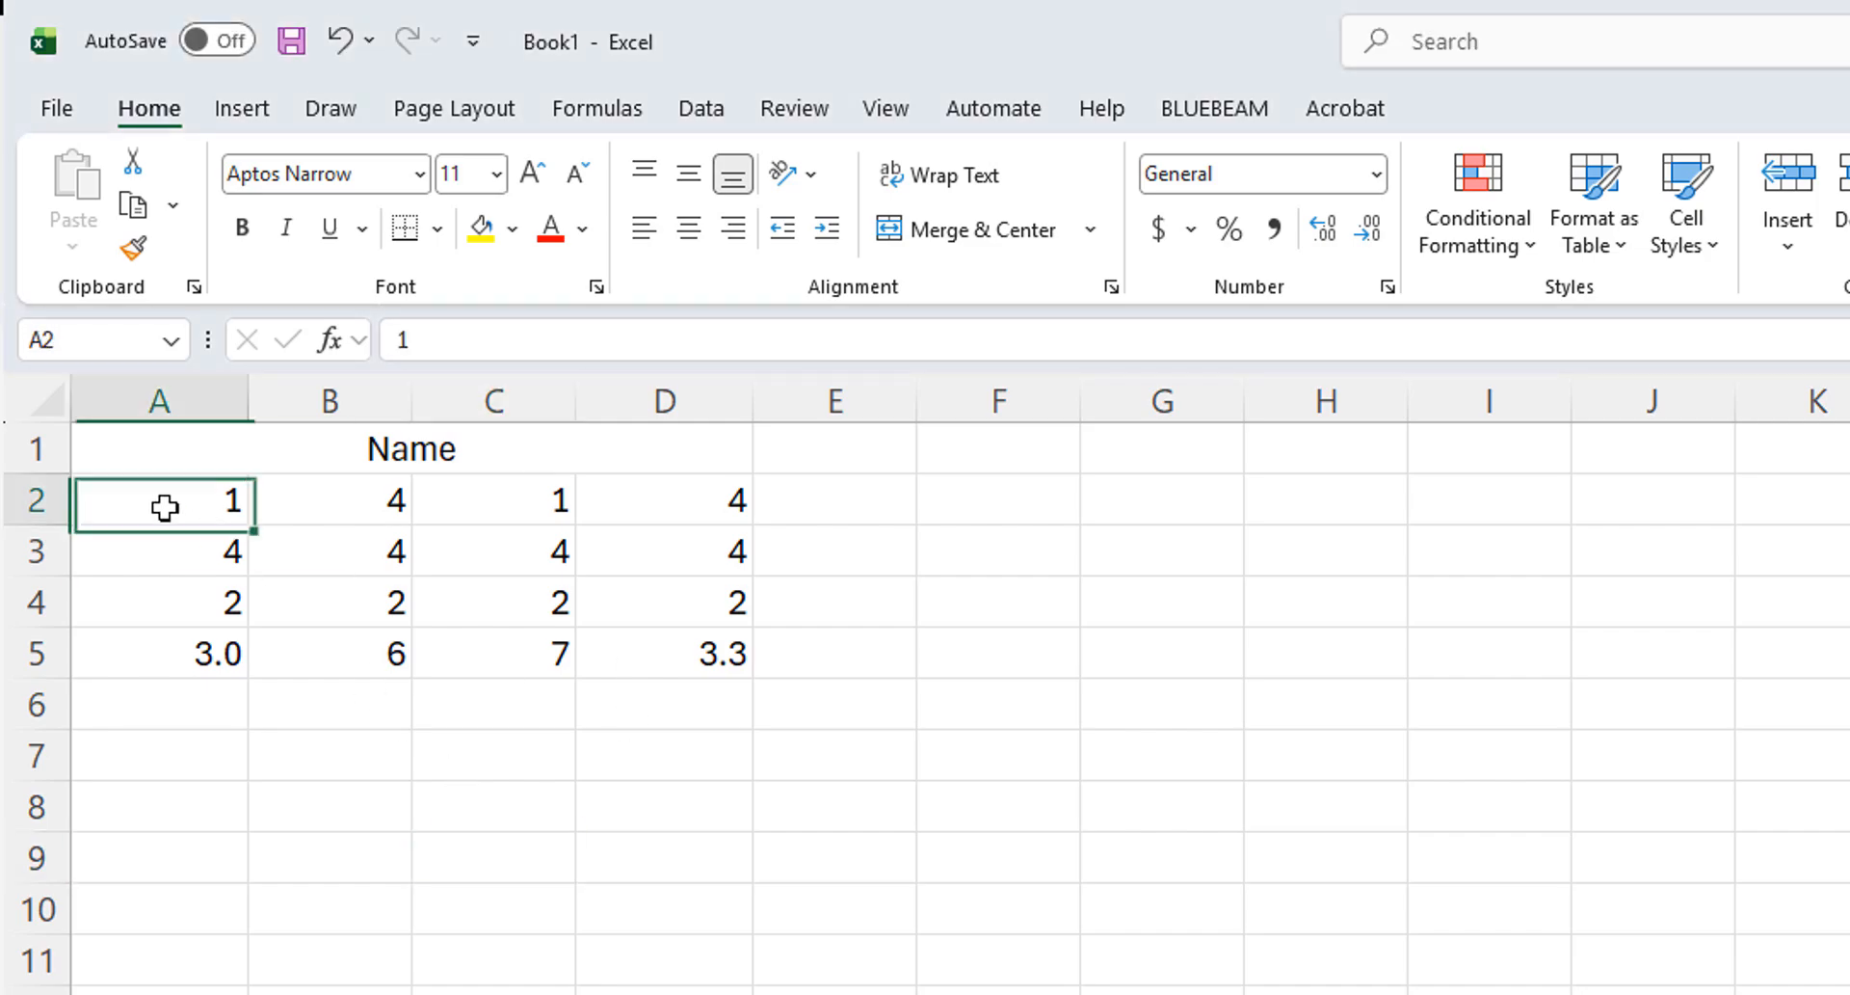
click(459, 333)
text(foot)
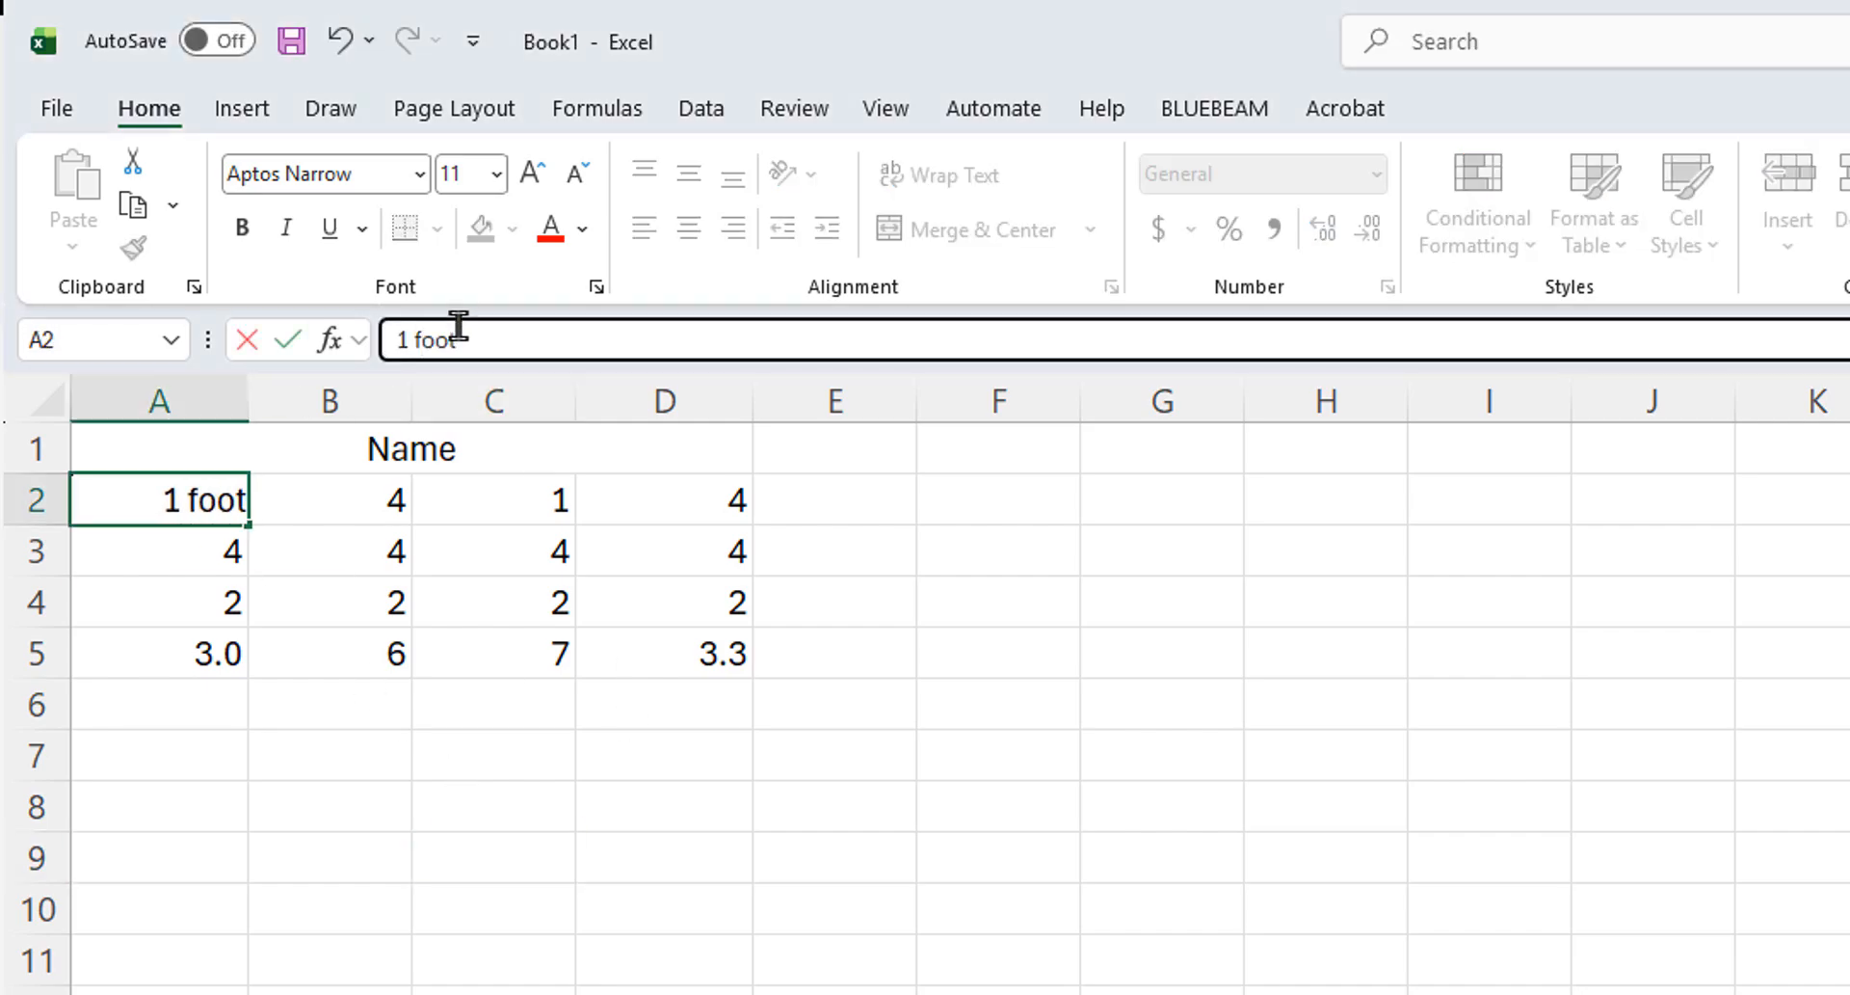
key(Return)
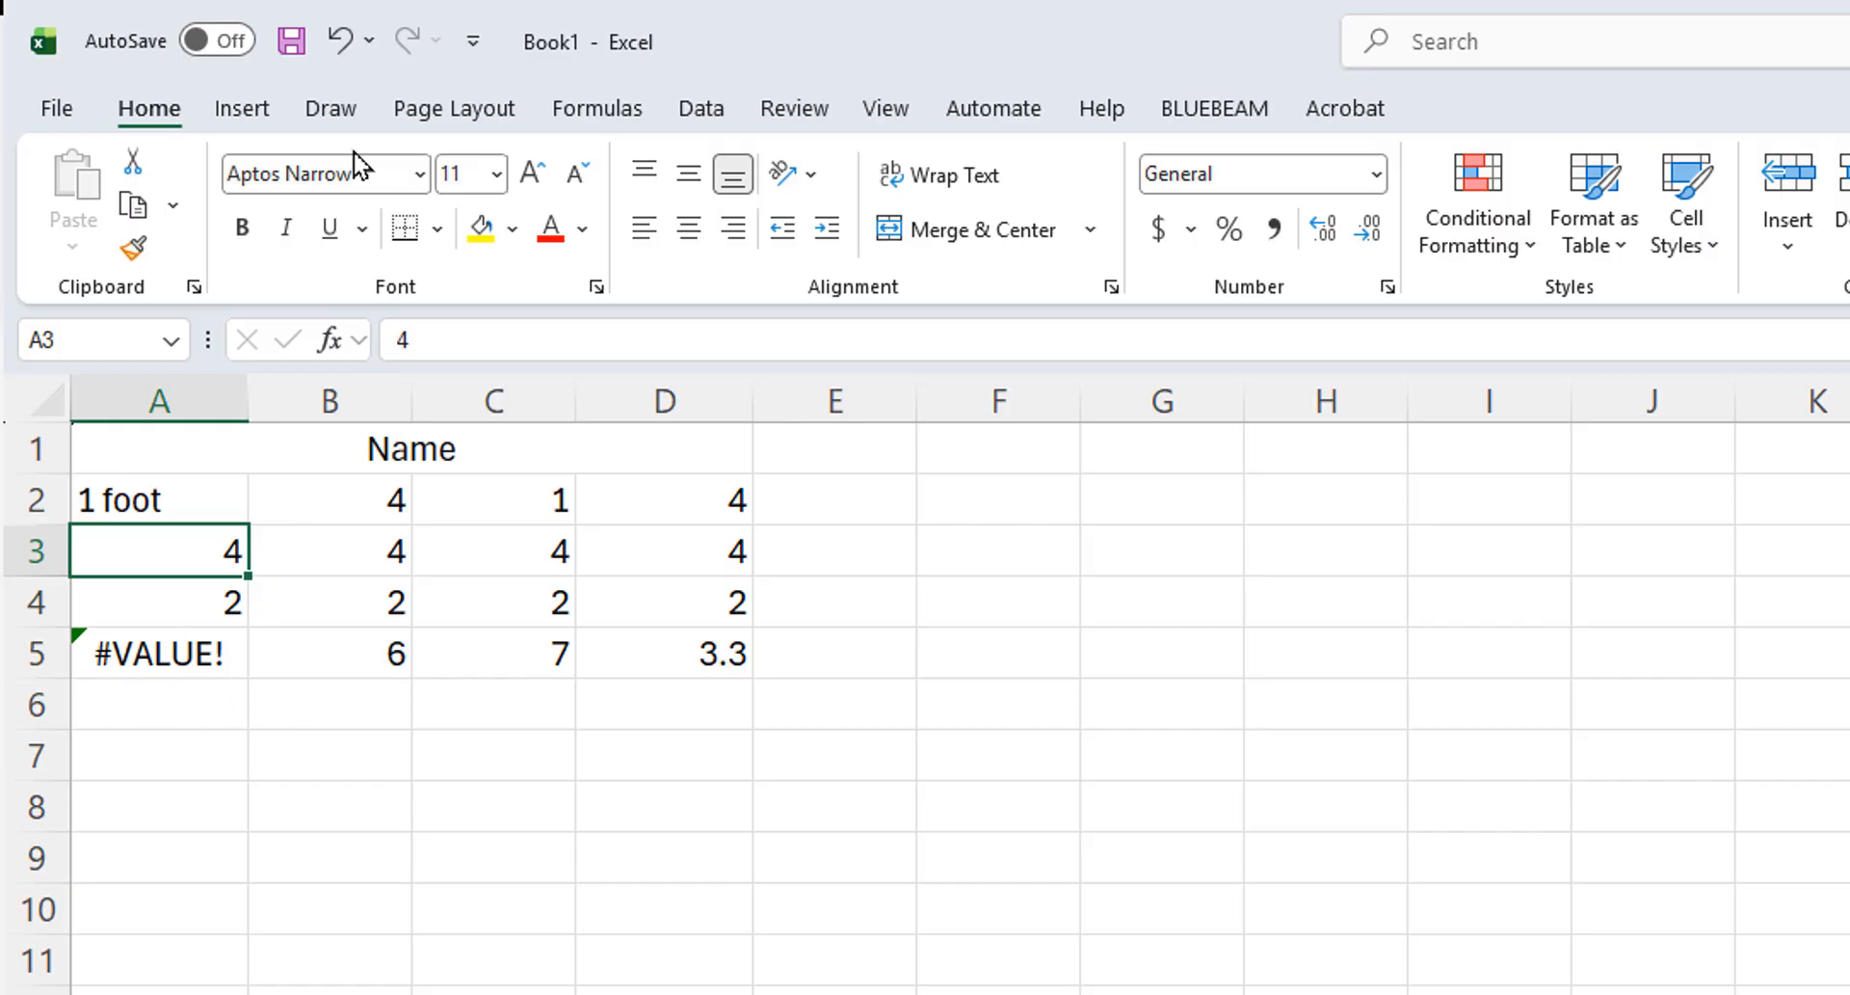
click(339, 40)
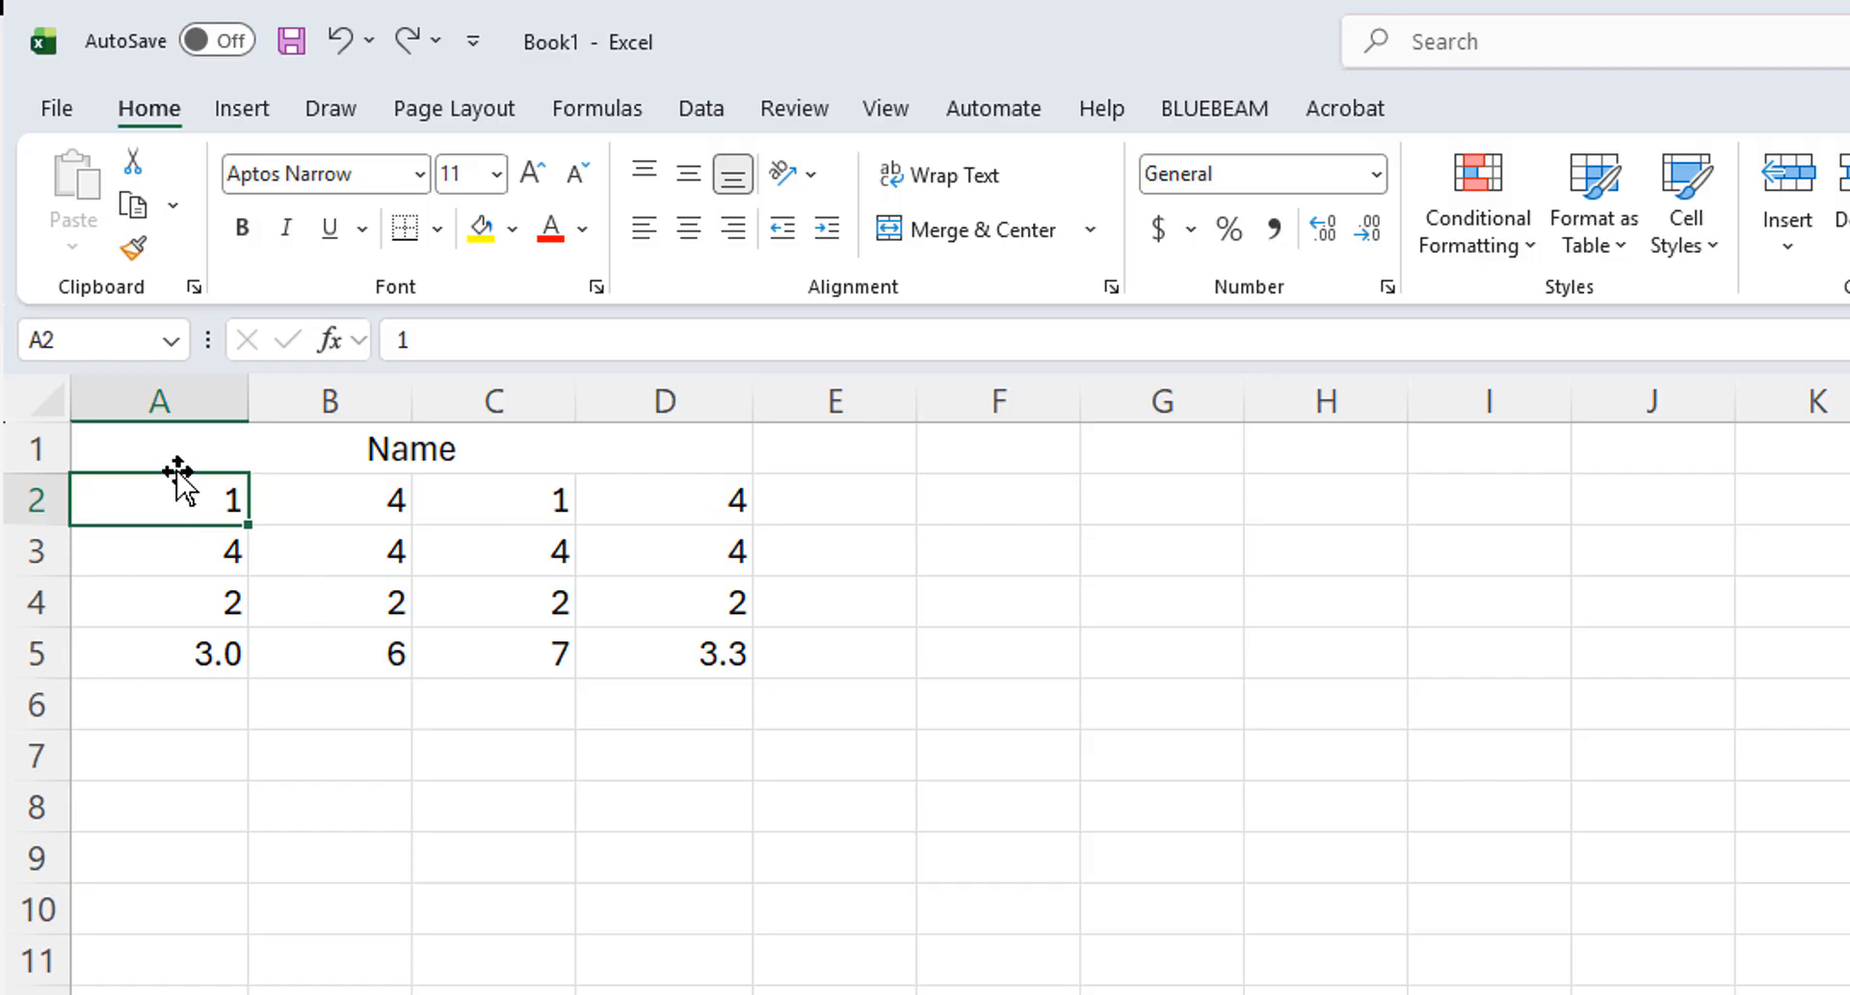
Look through the available number formats for A2 without applying one.
click(1376, 177)
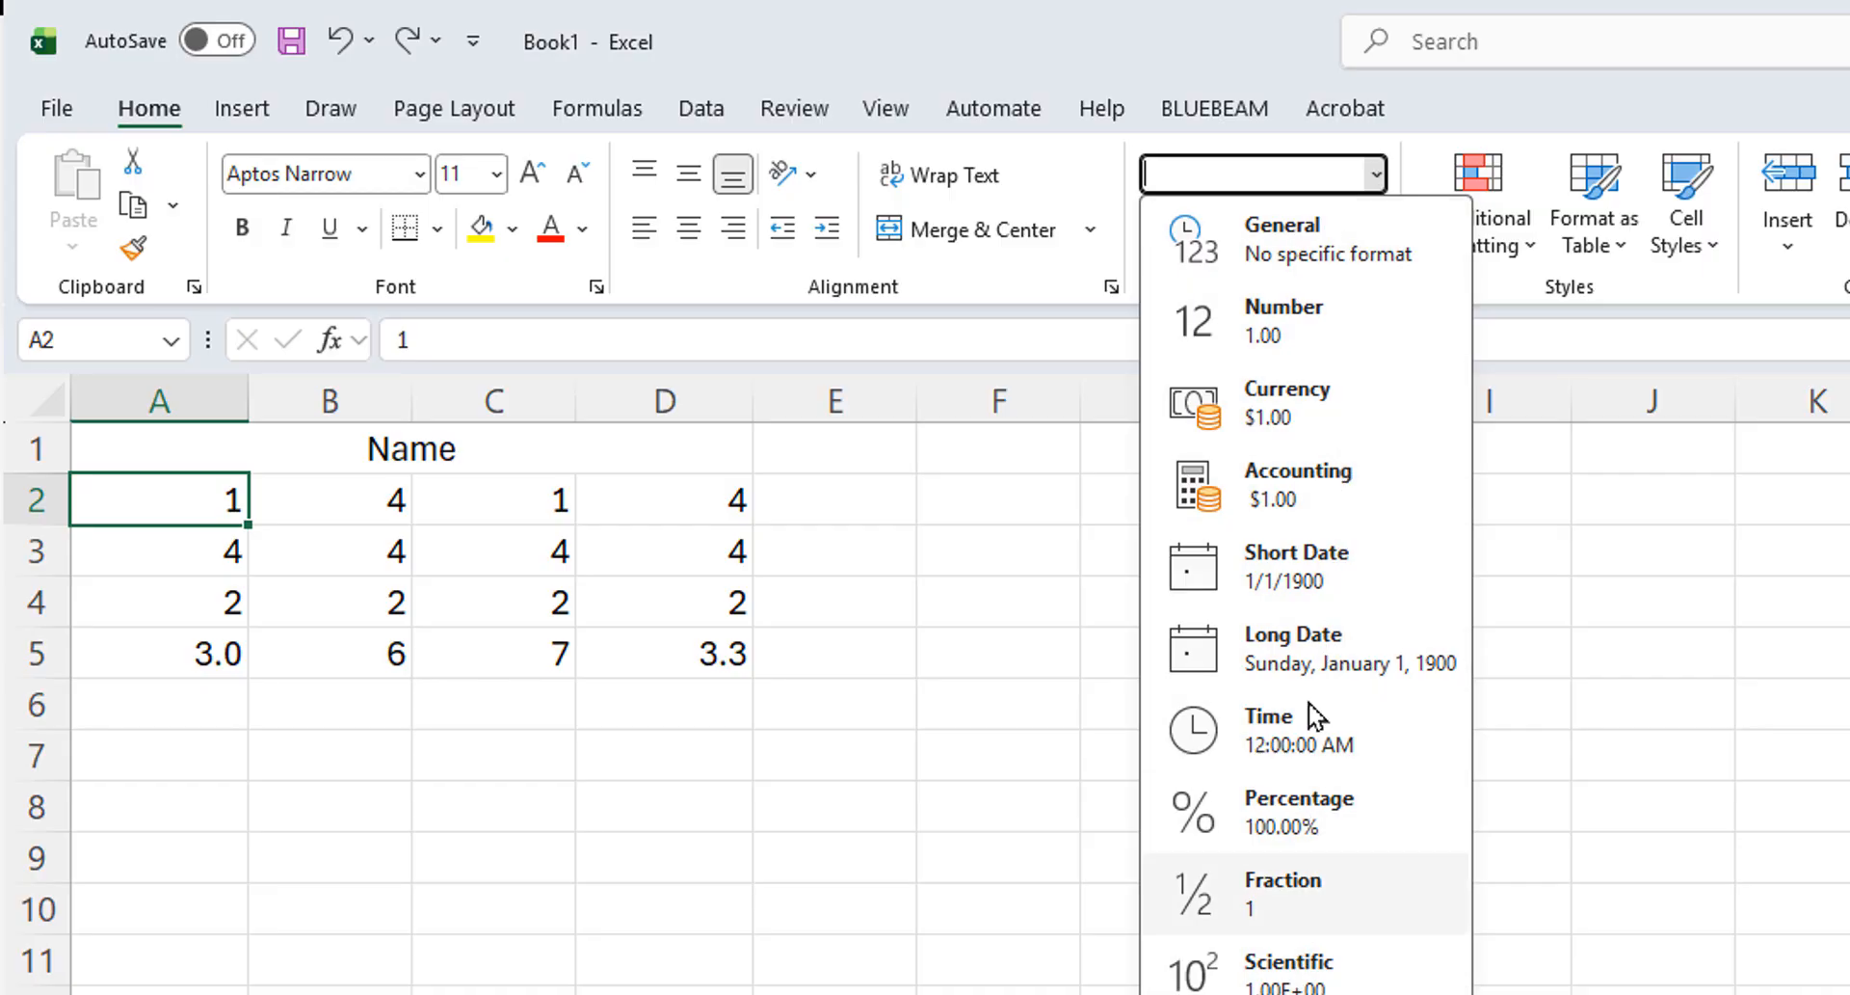
click(1397, 119)
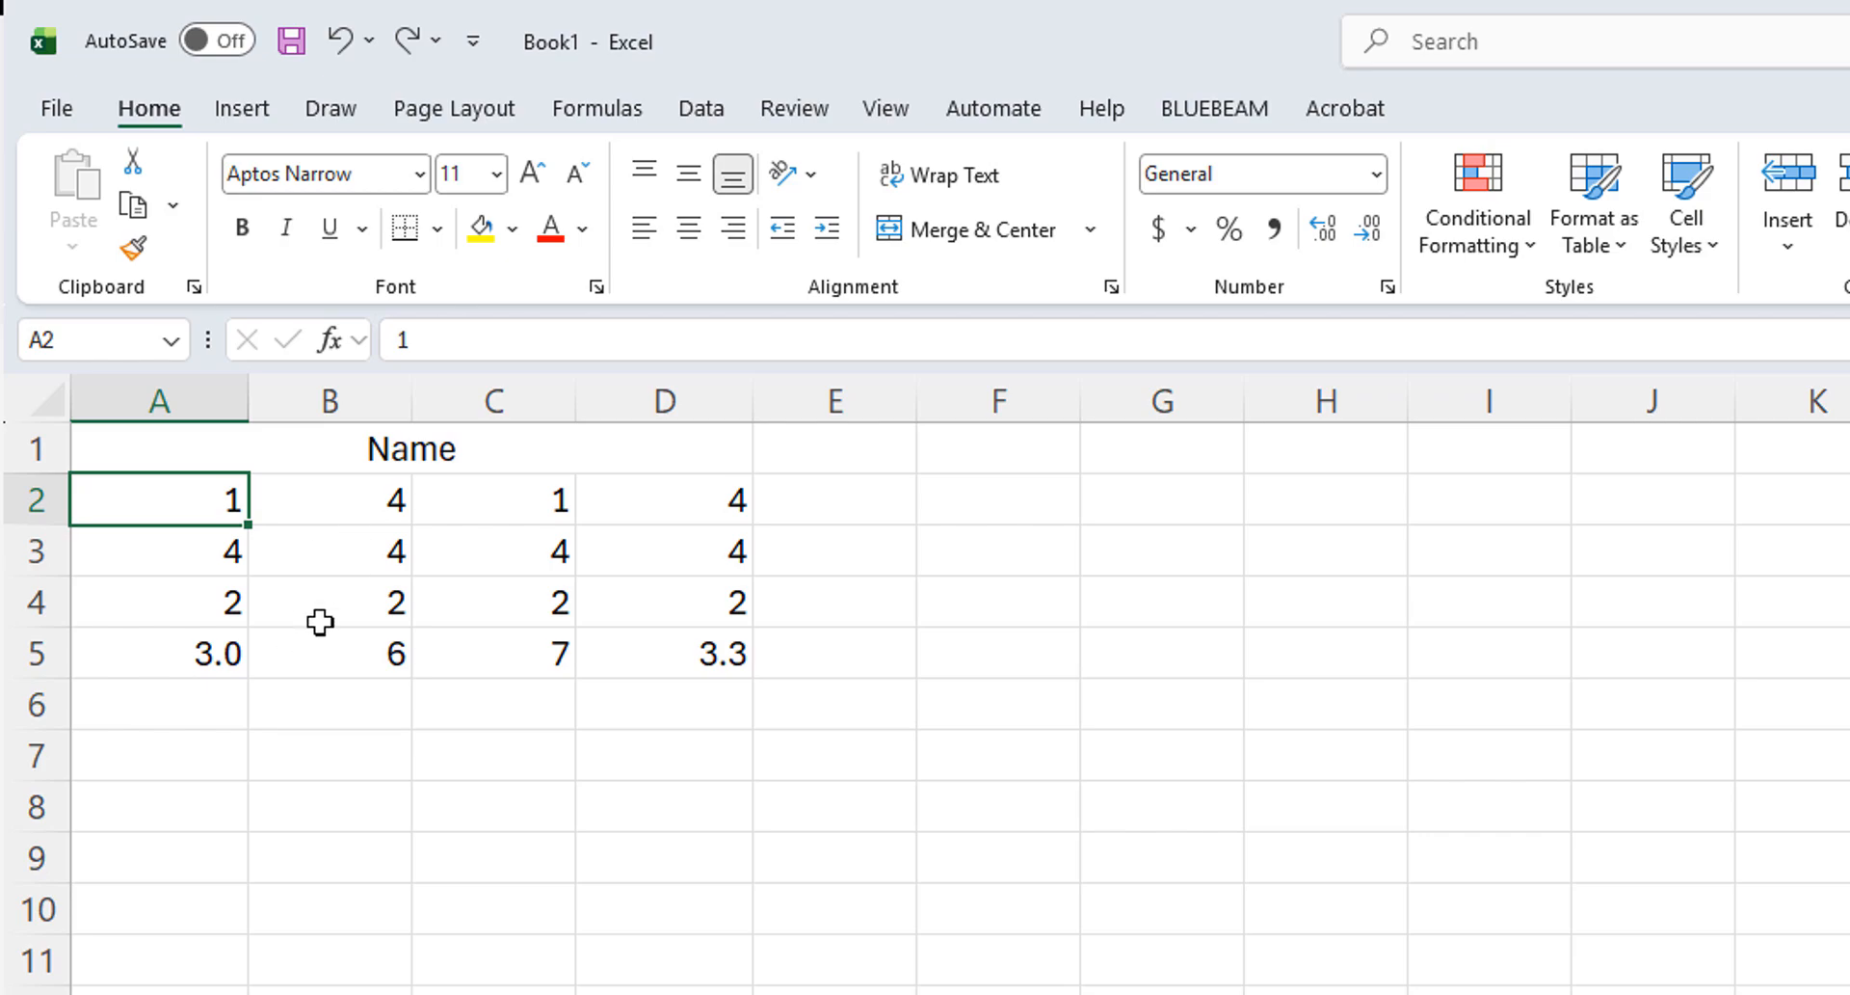
Insert a blank row above row 2 and select its first cell, A2.
click(24, 502)
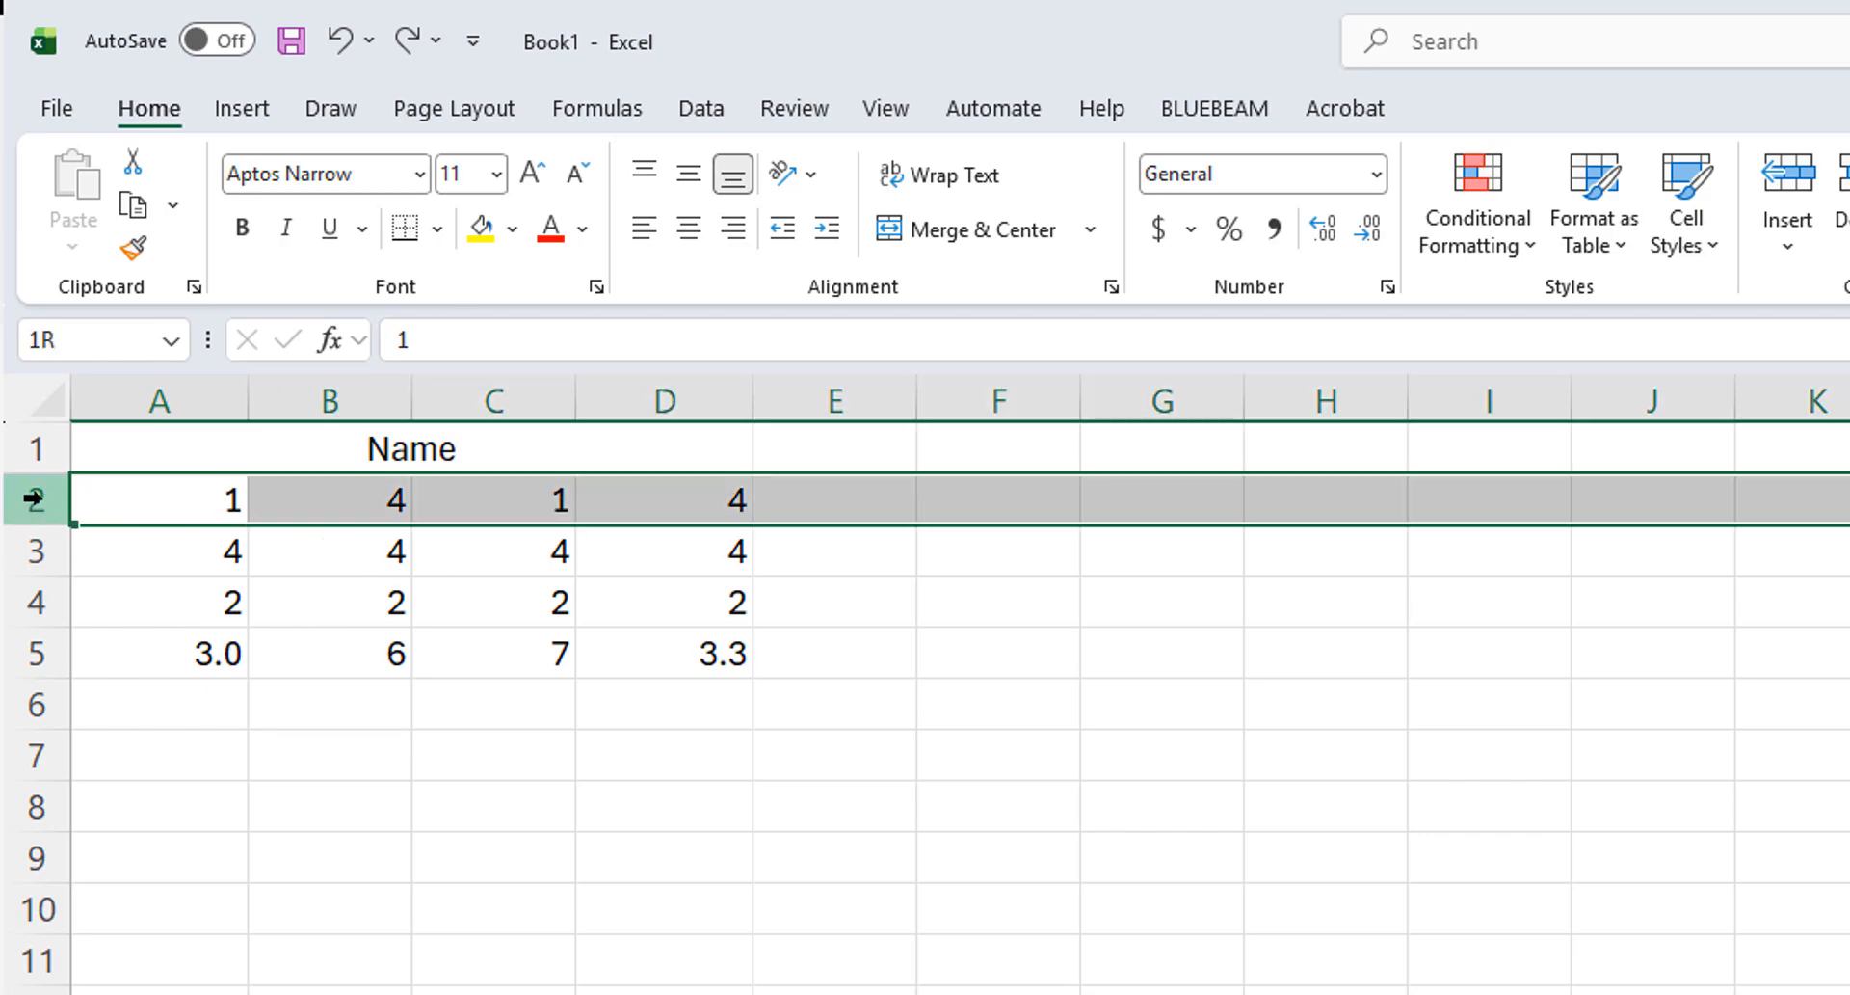
right_click(45, 506)
click(144, 840)
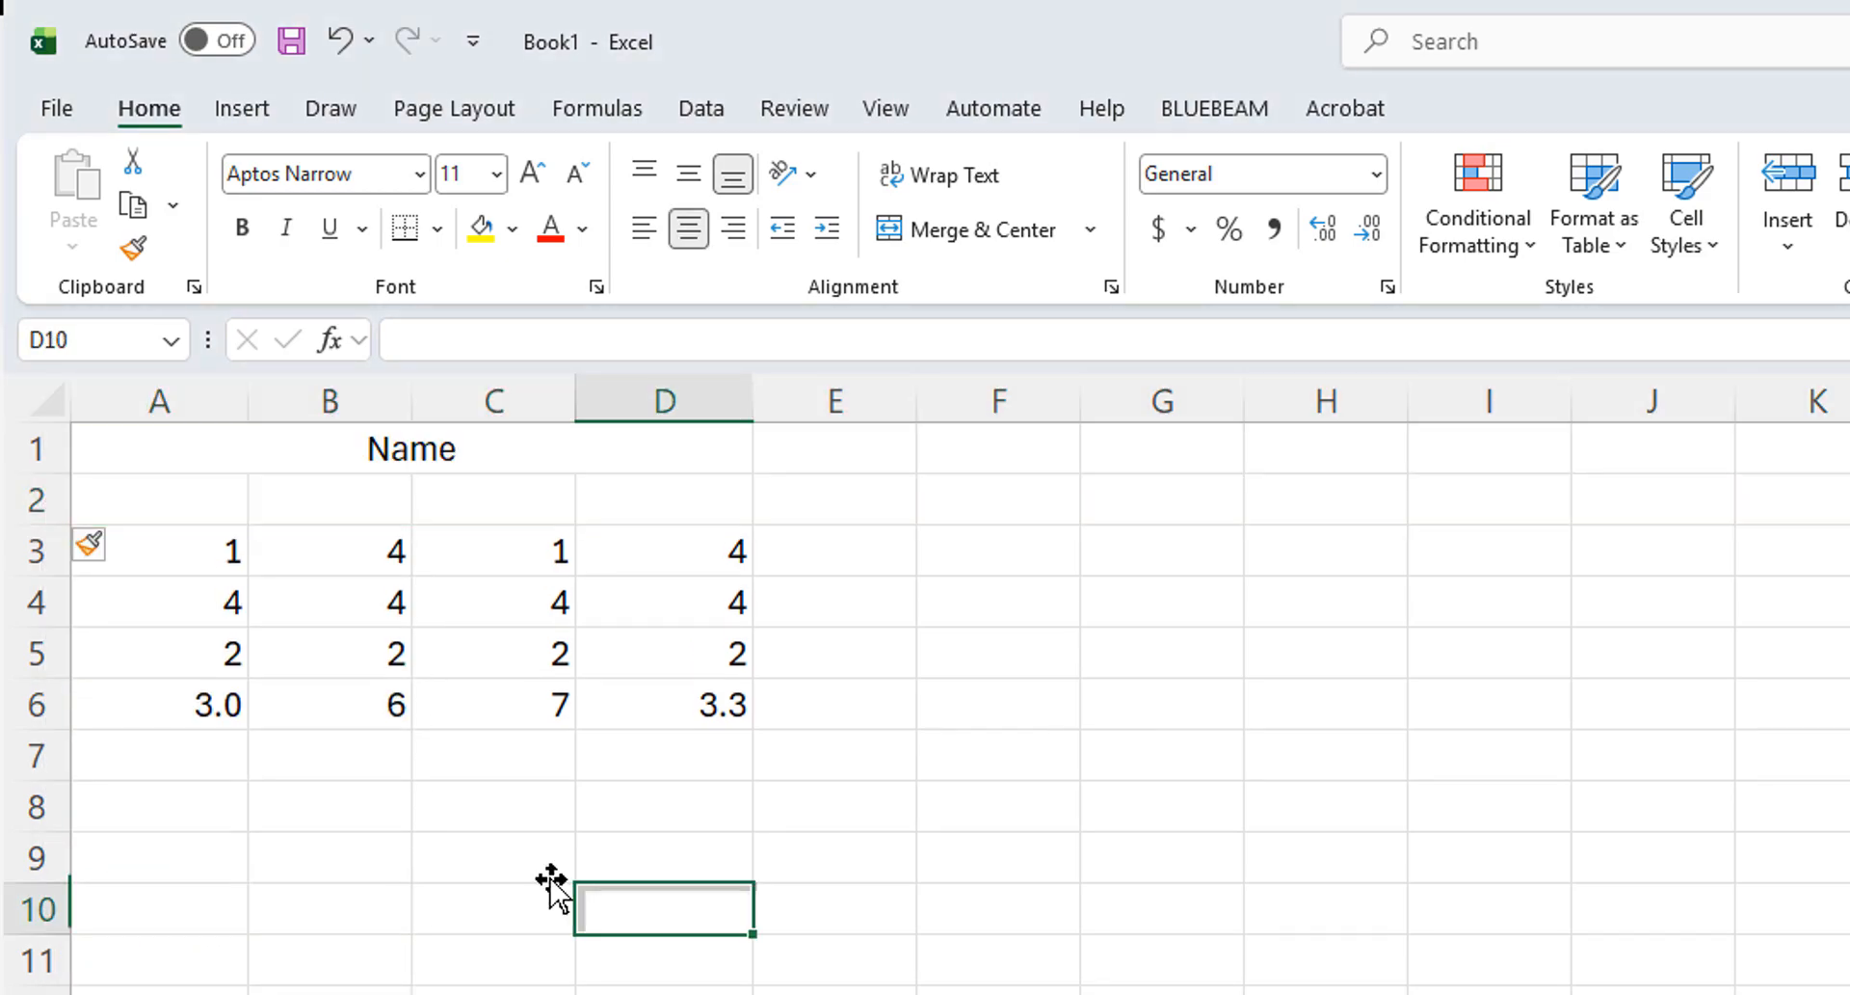
click(188, 487)
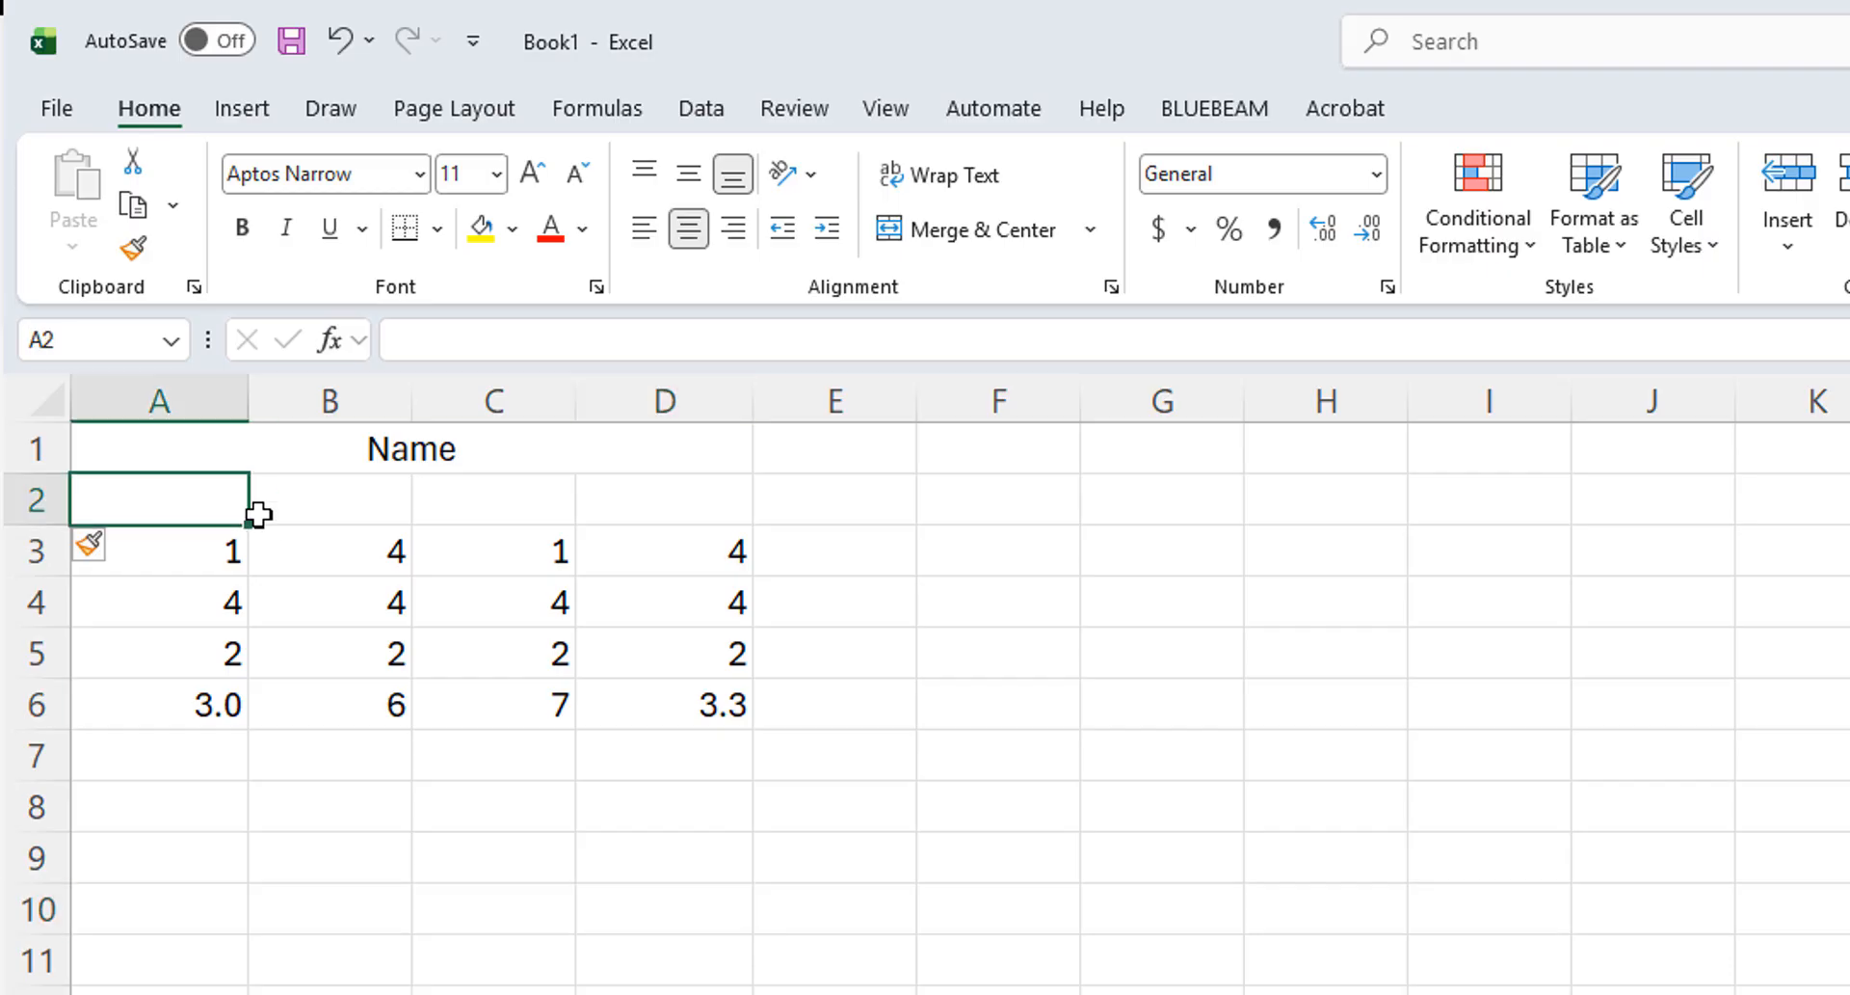
Enter the column headings FEET in A2 and INCHES in B2.
text(FEET)
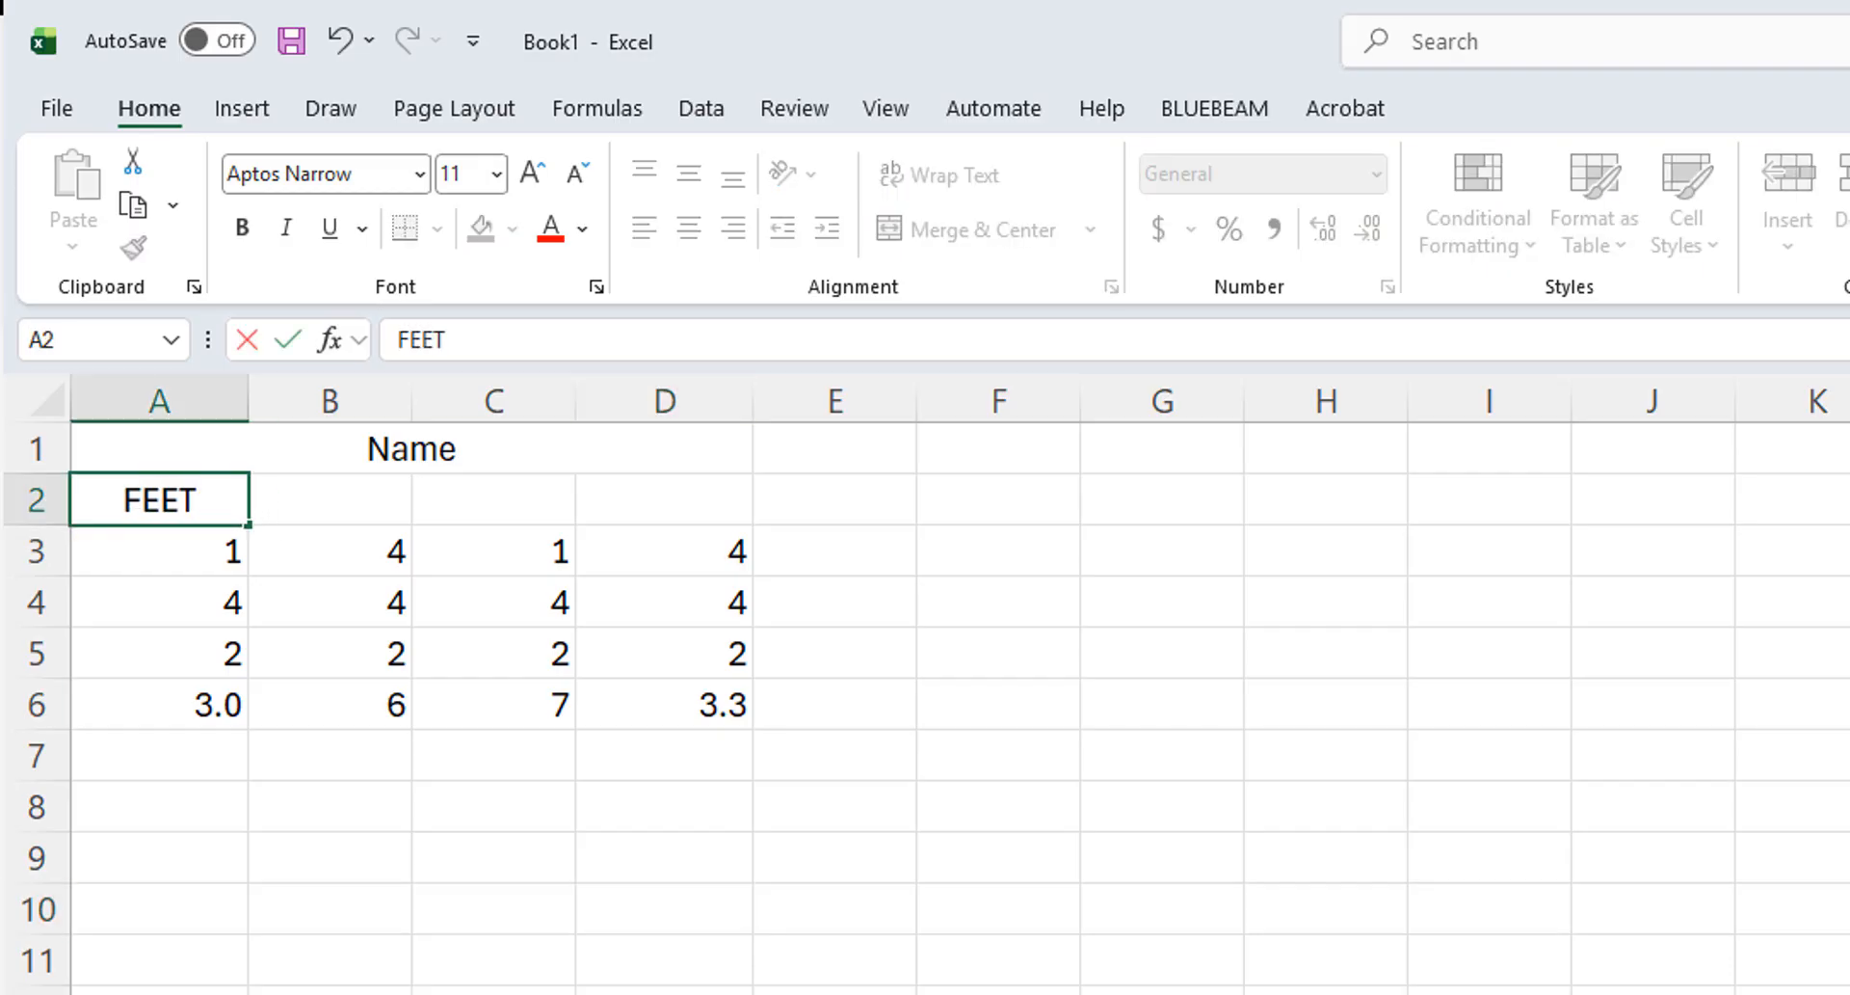
click(168, 802)
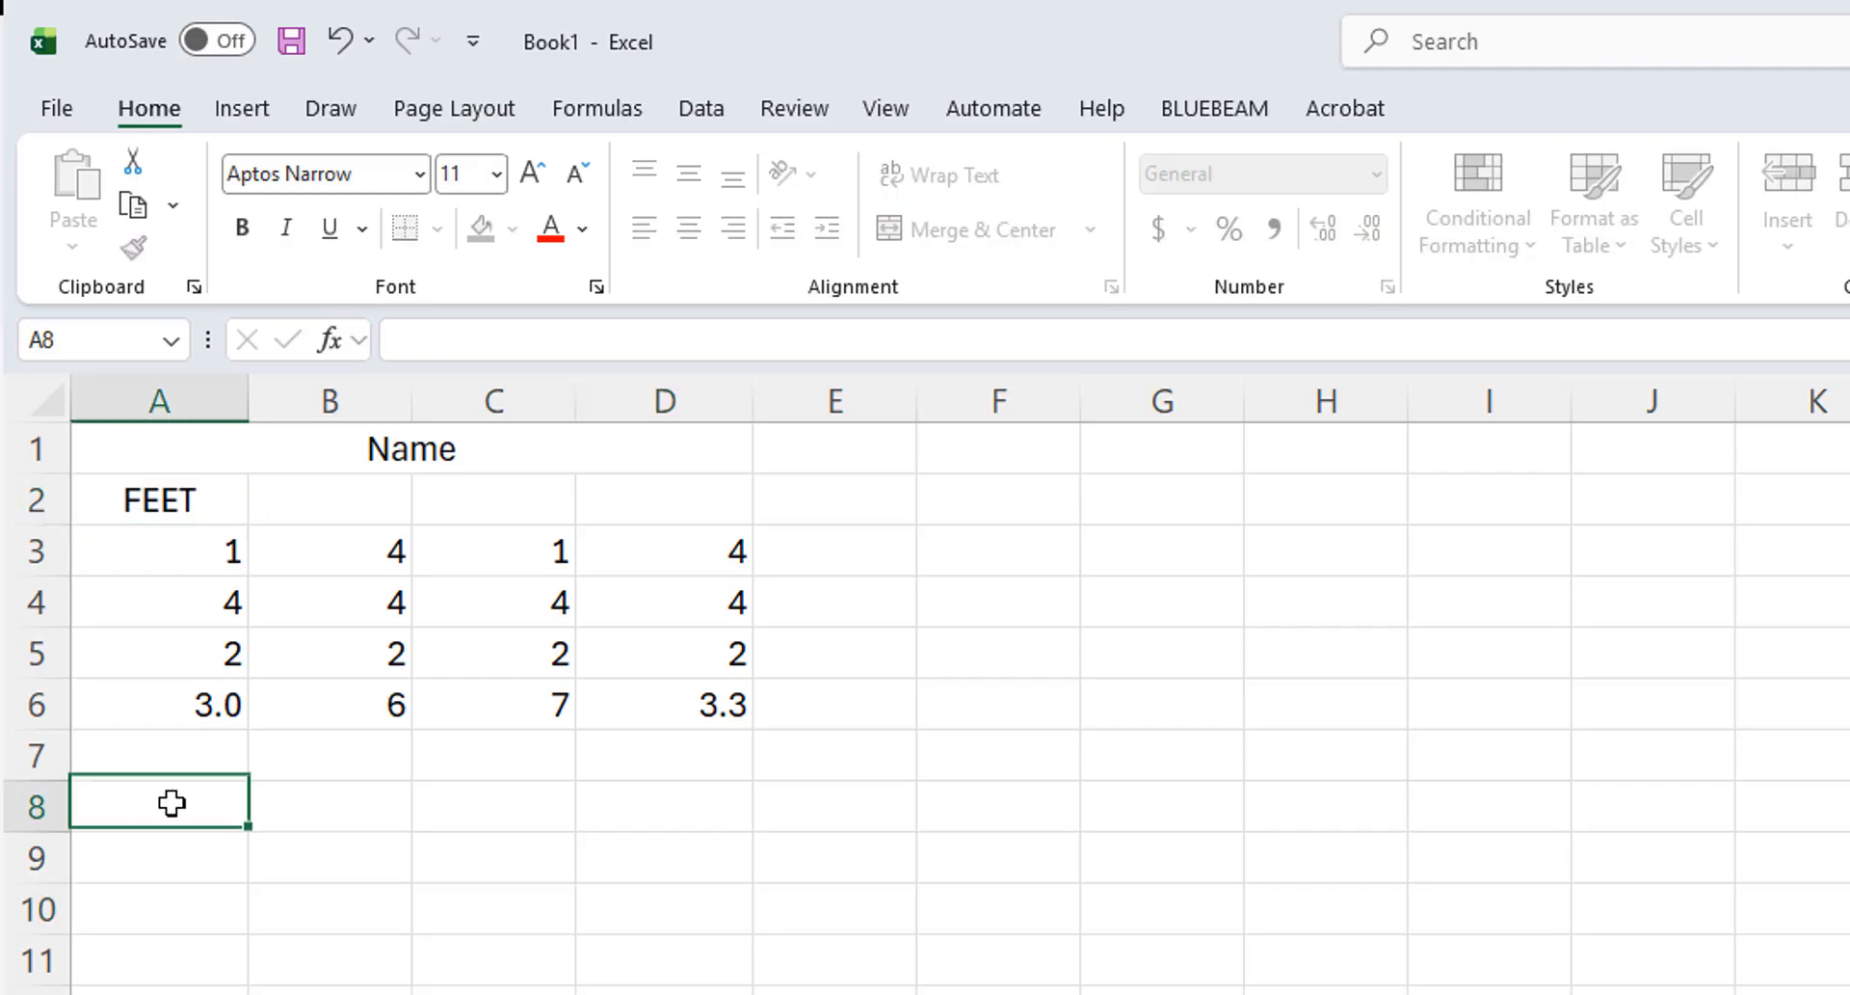
click(350, 497)
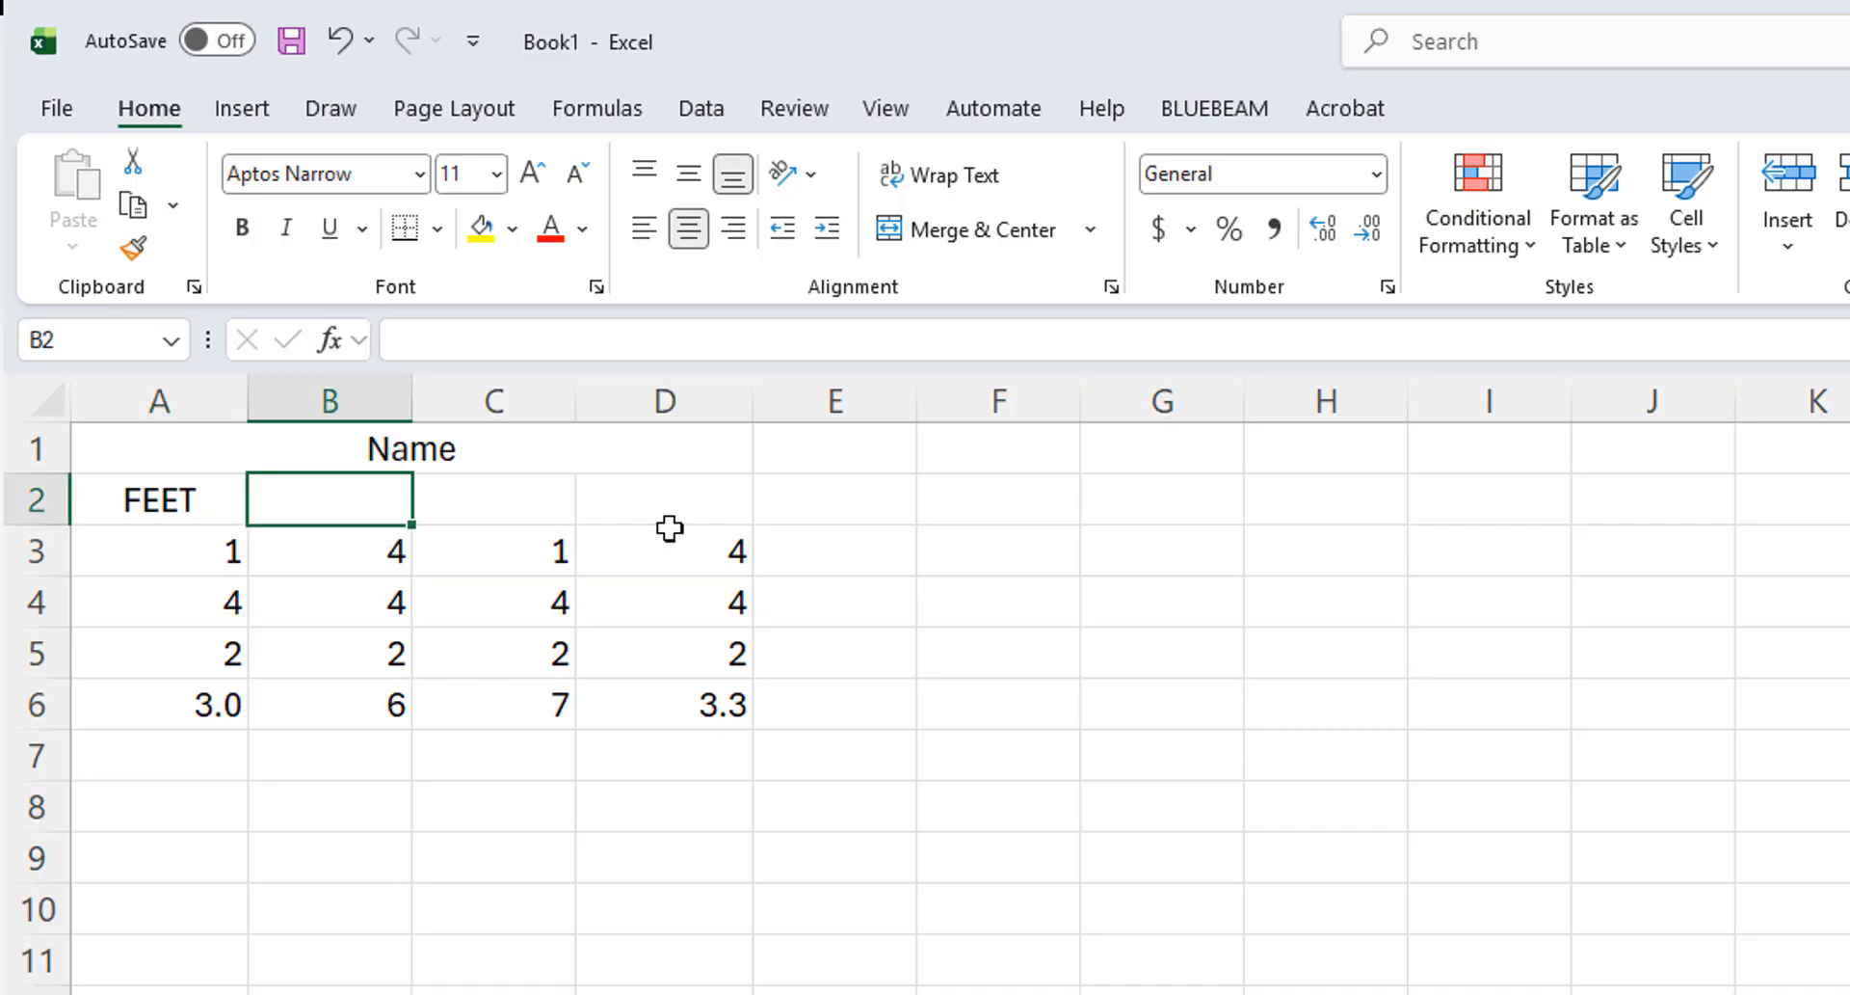
text(INCHES)
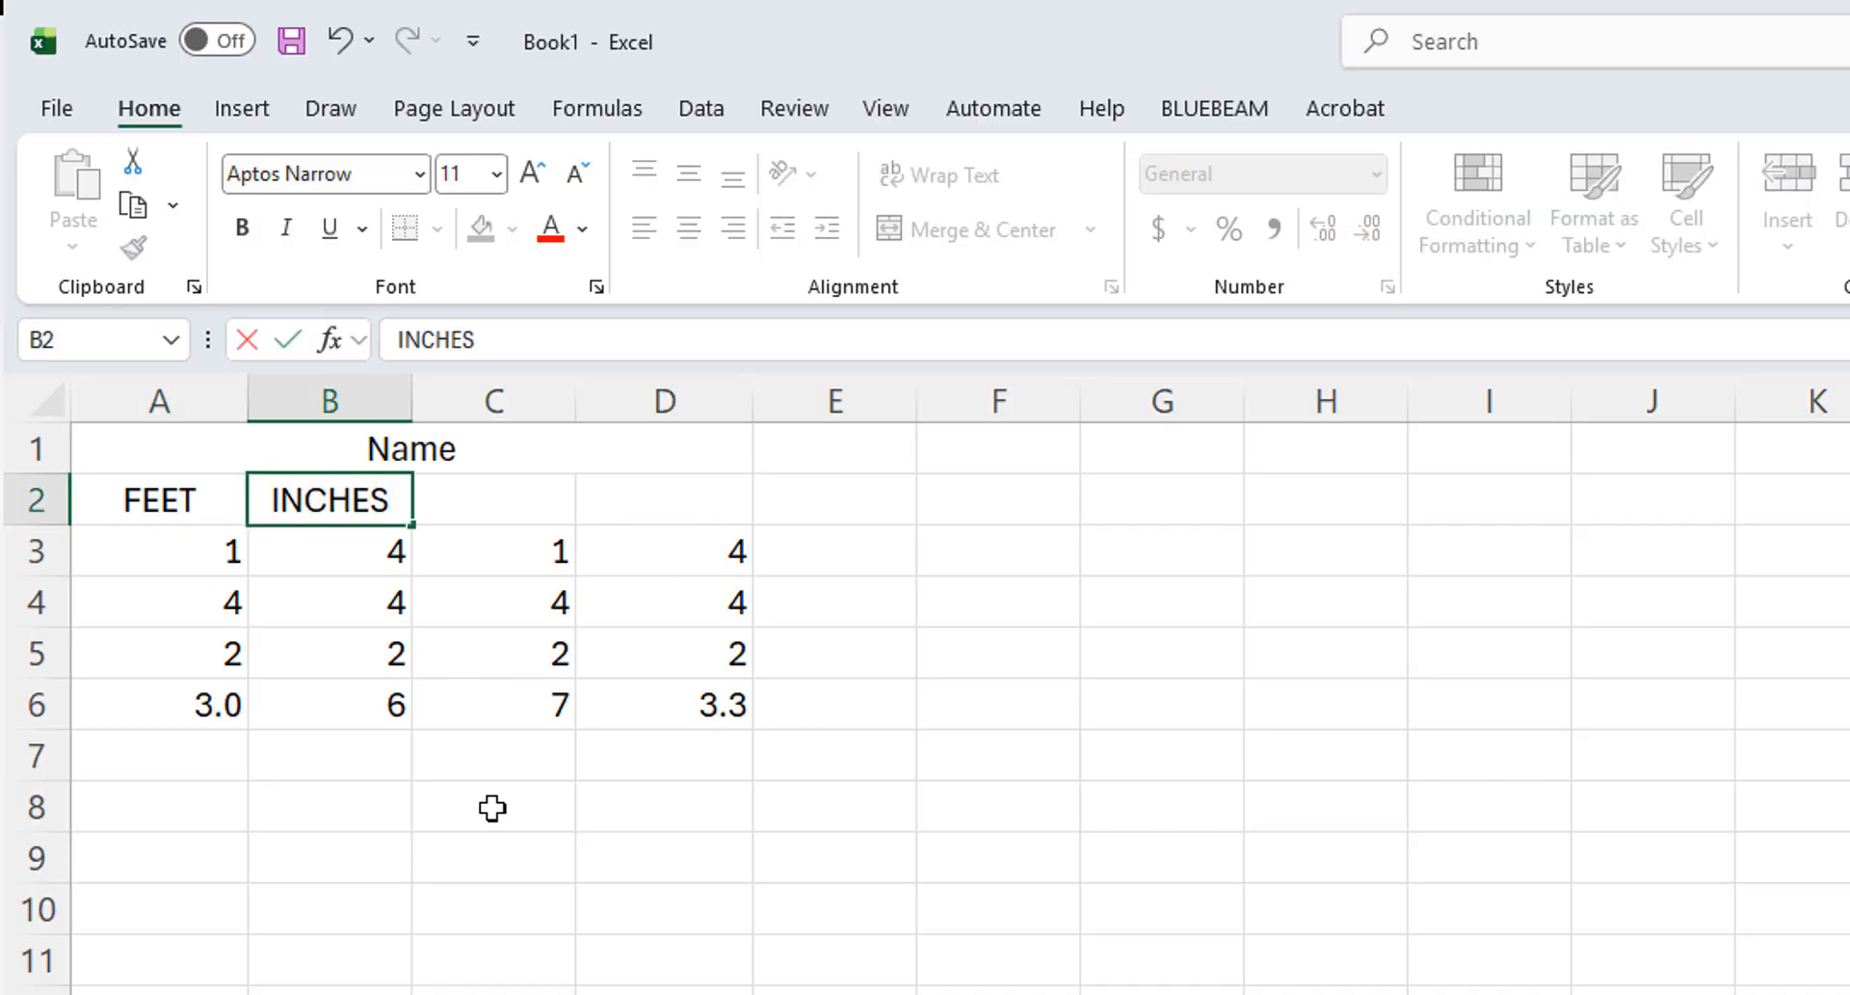
click(493, 807)
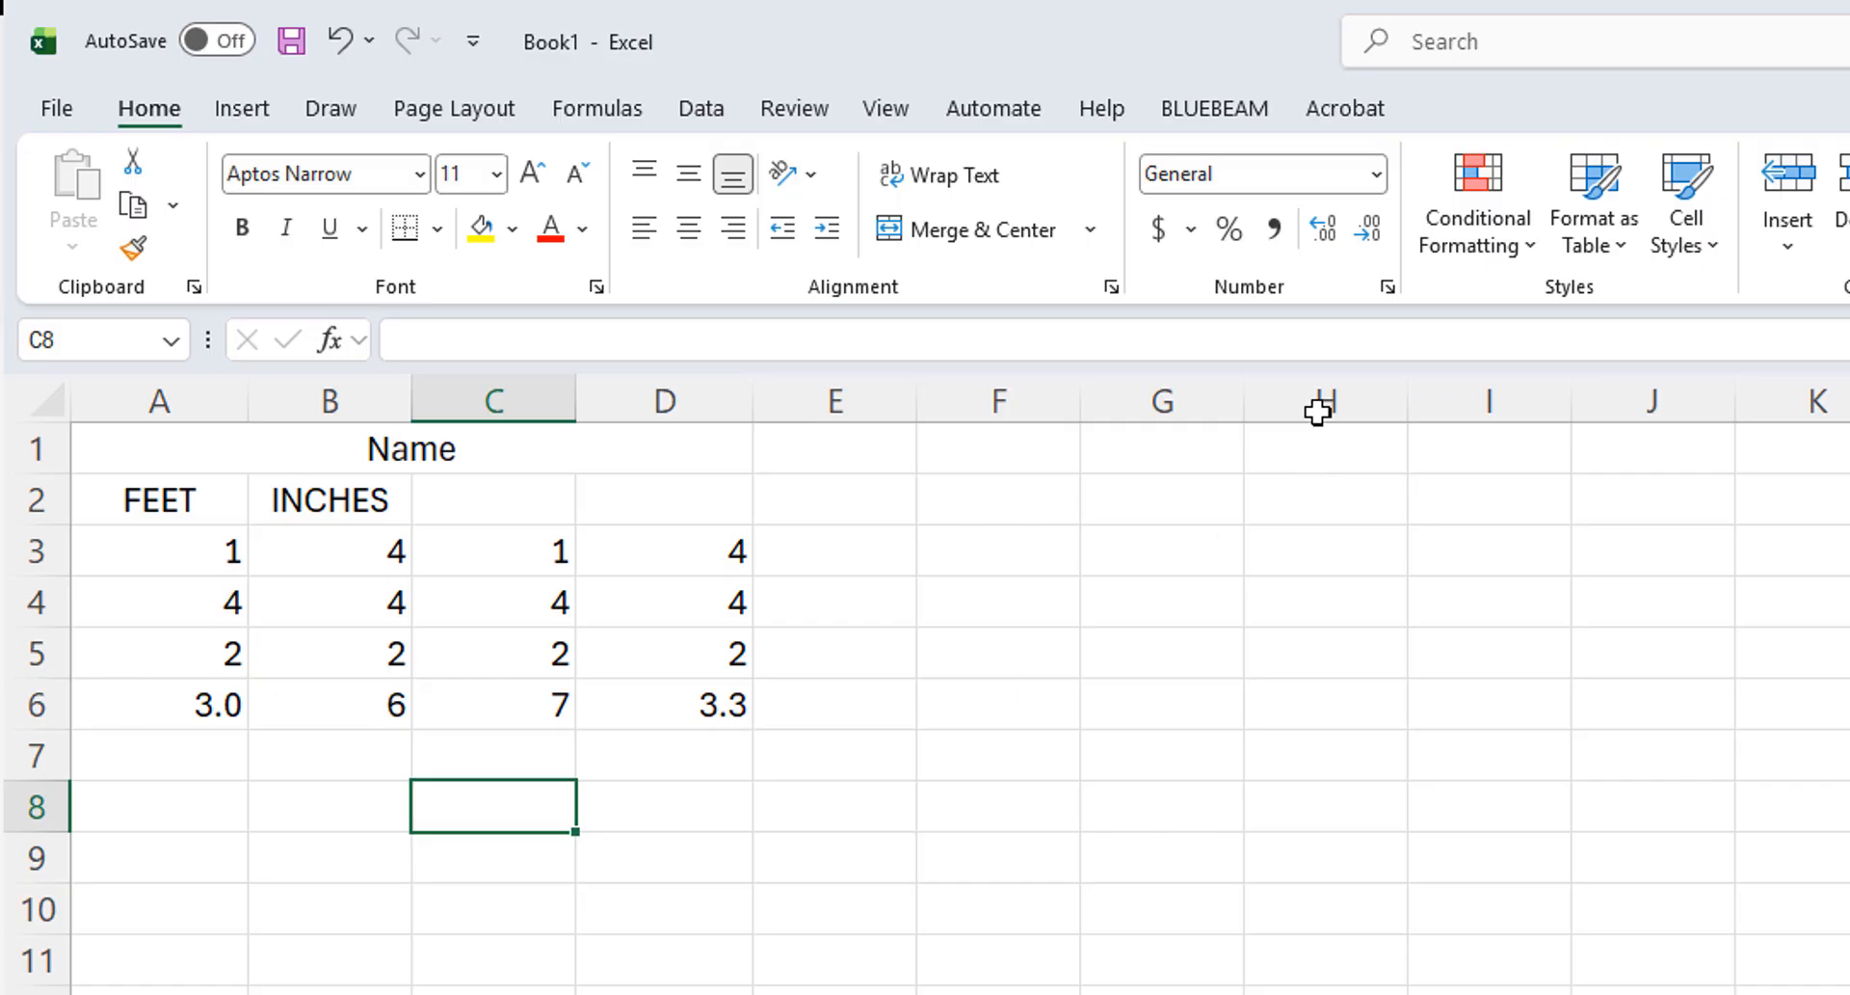
Apply the dollar Accounting number format to cells C3:C6.
click(1376, 173)
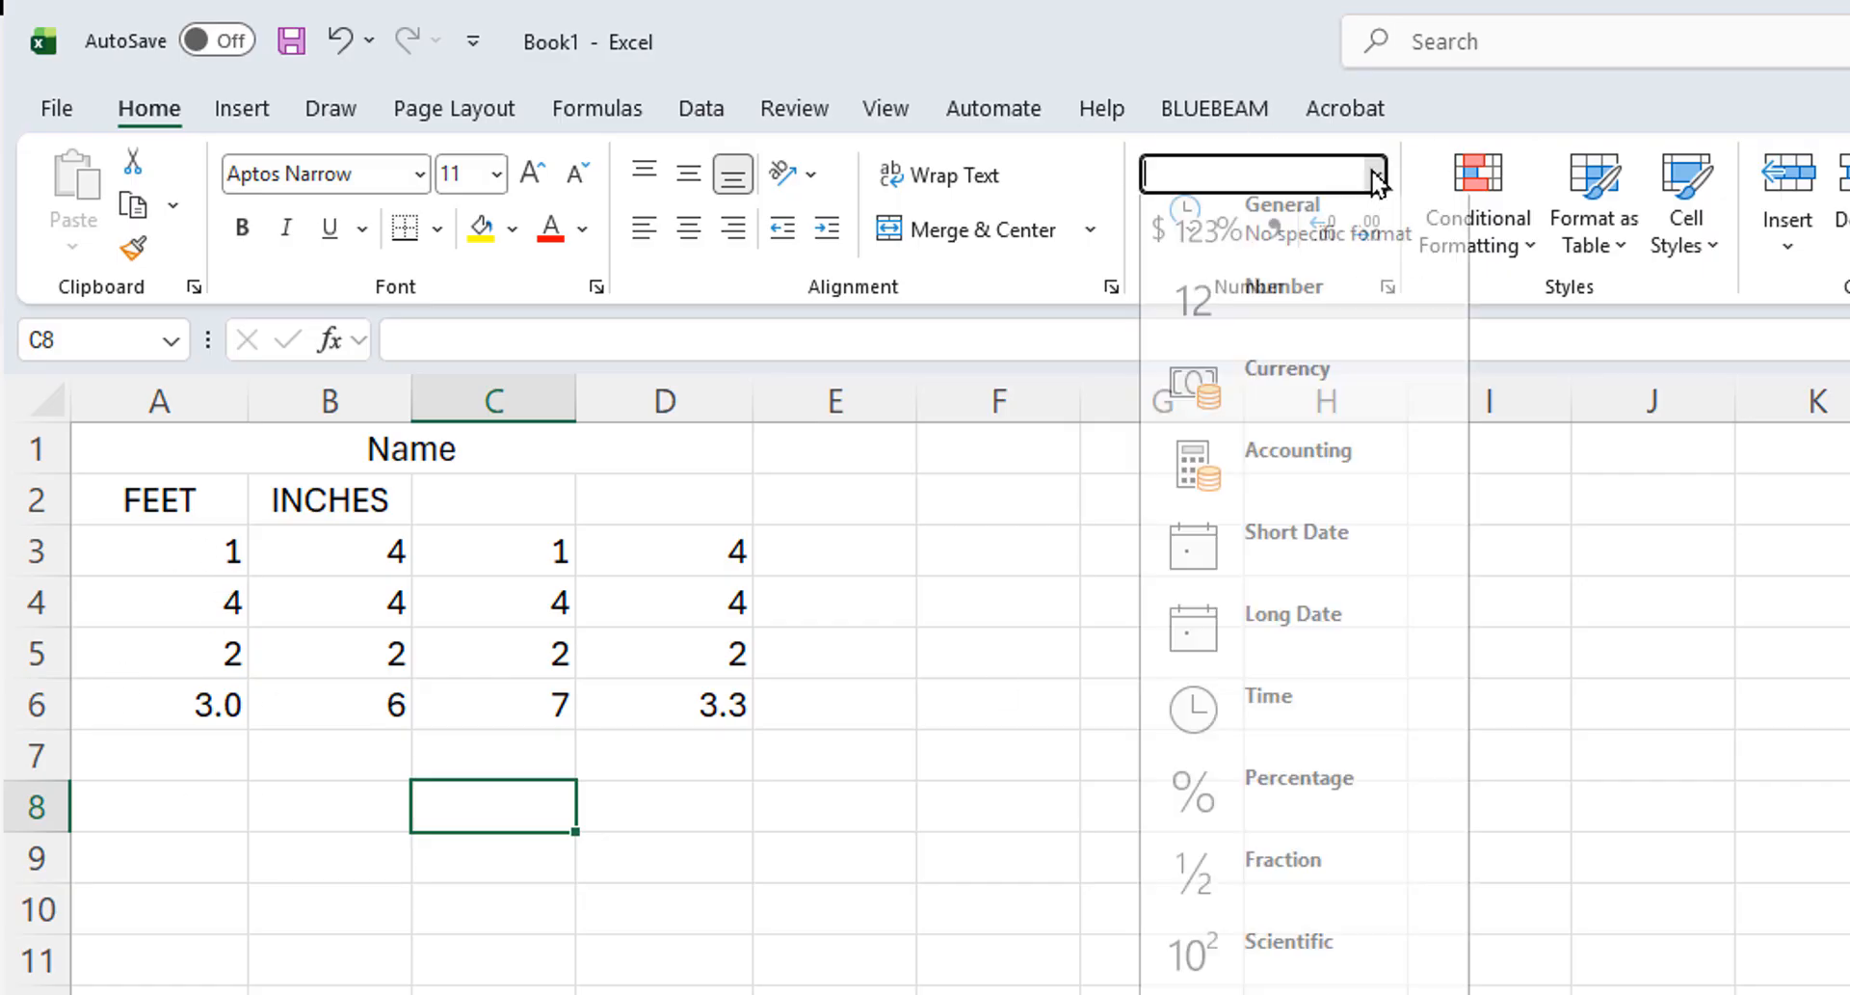
click(504, 664)
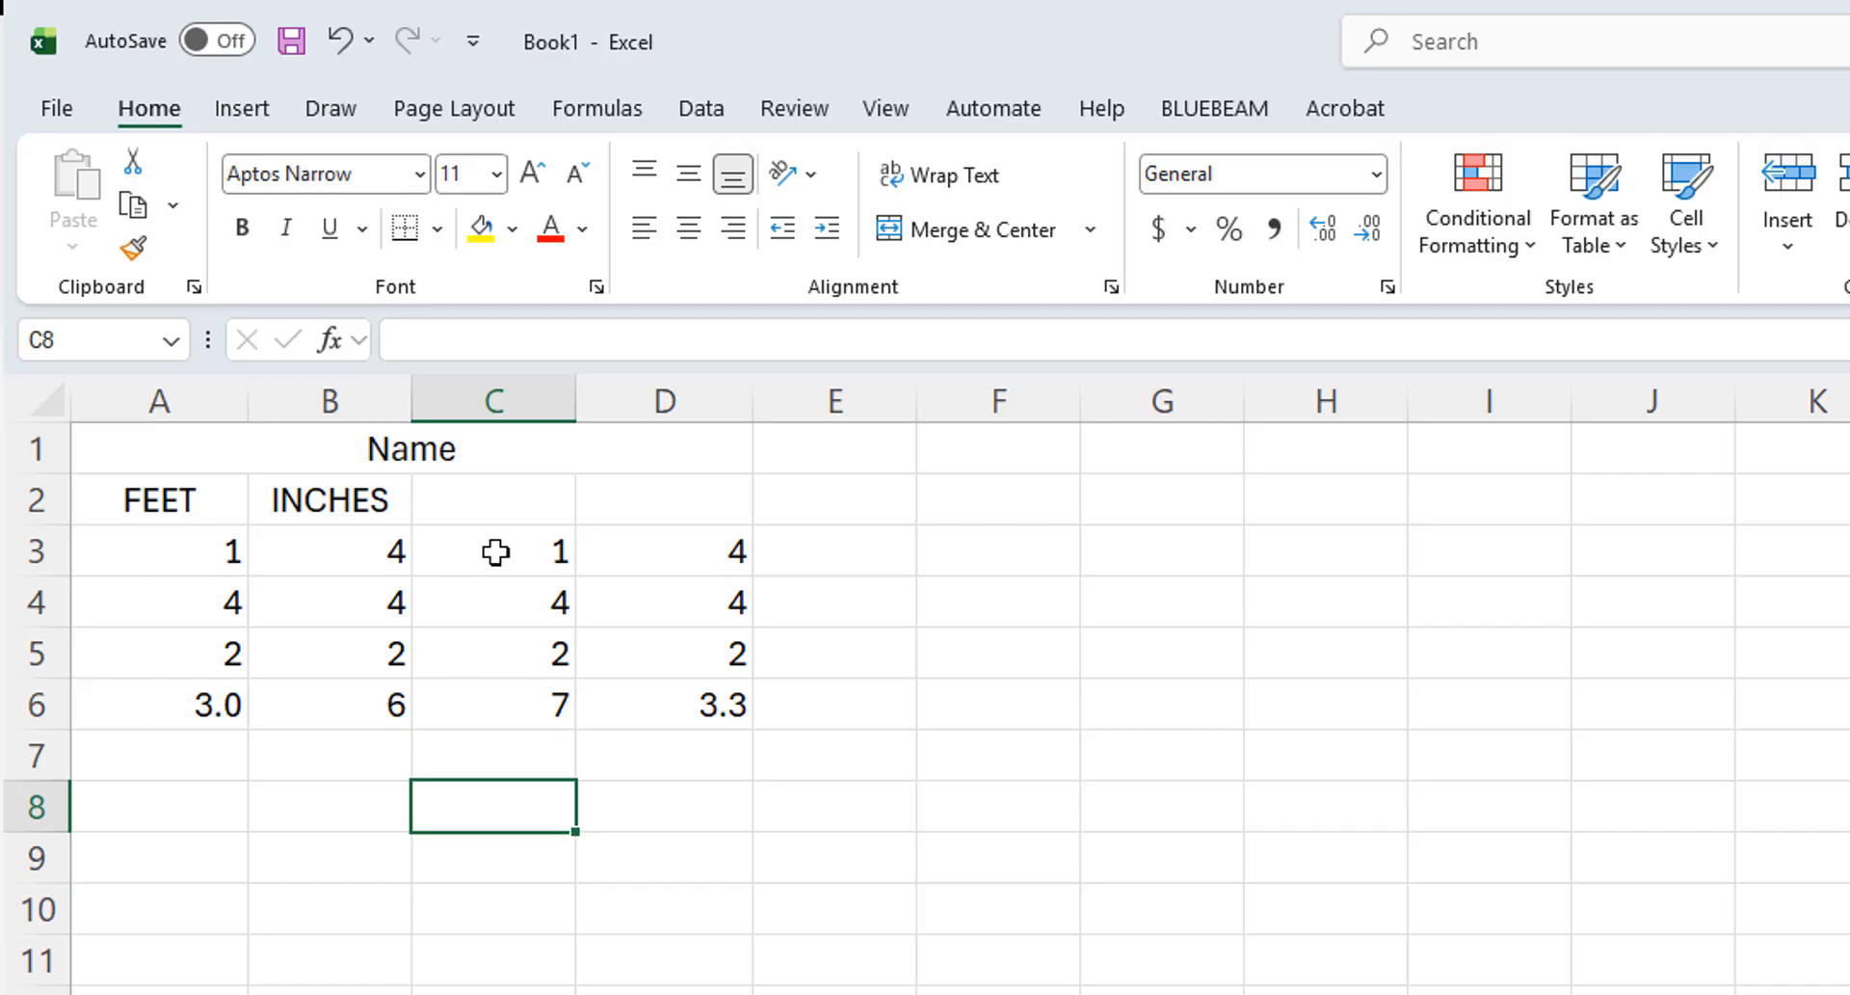
drag(495, 551, 504, 690)
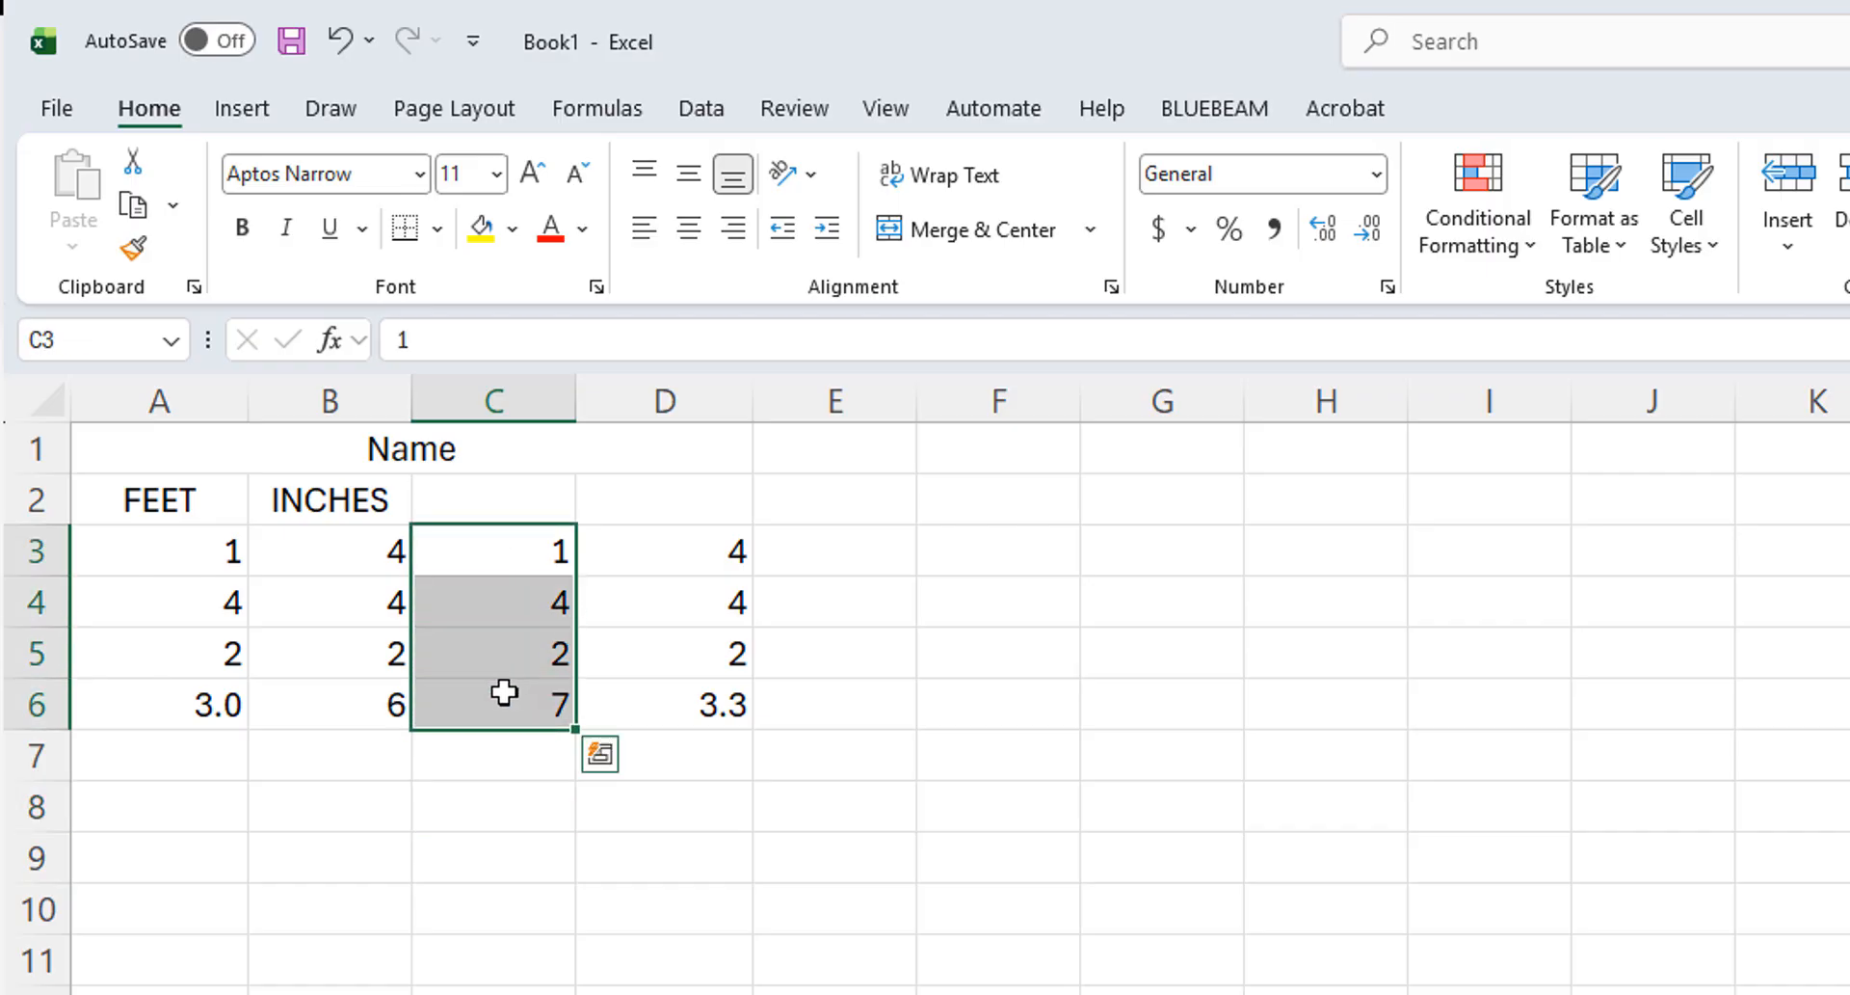
click(1174, 233)
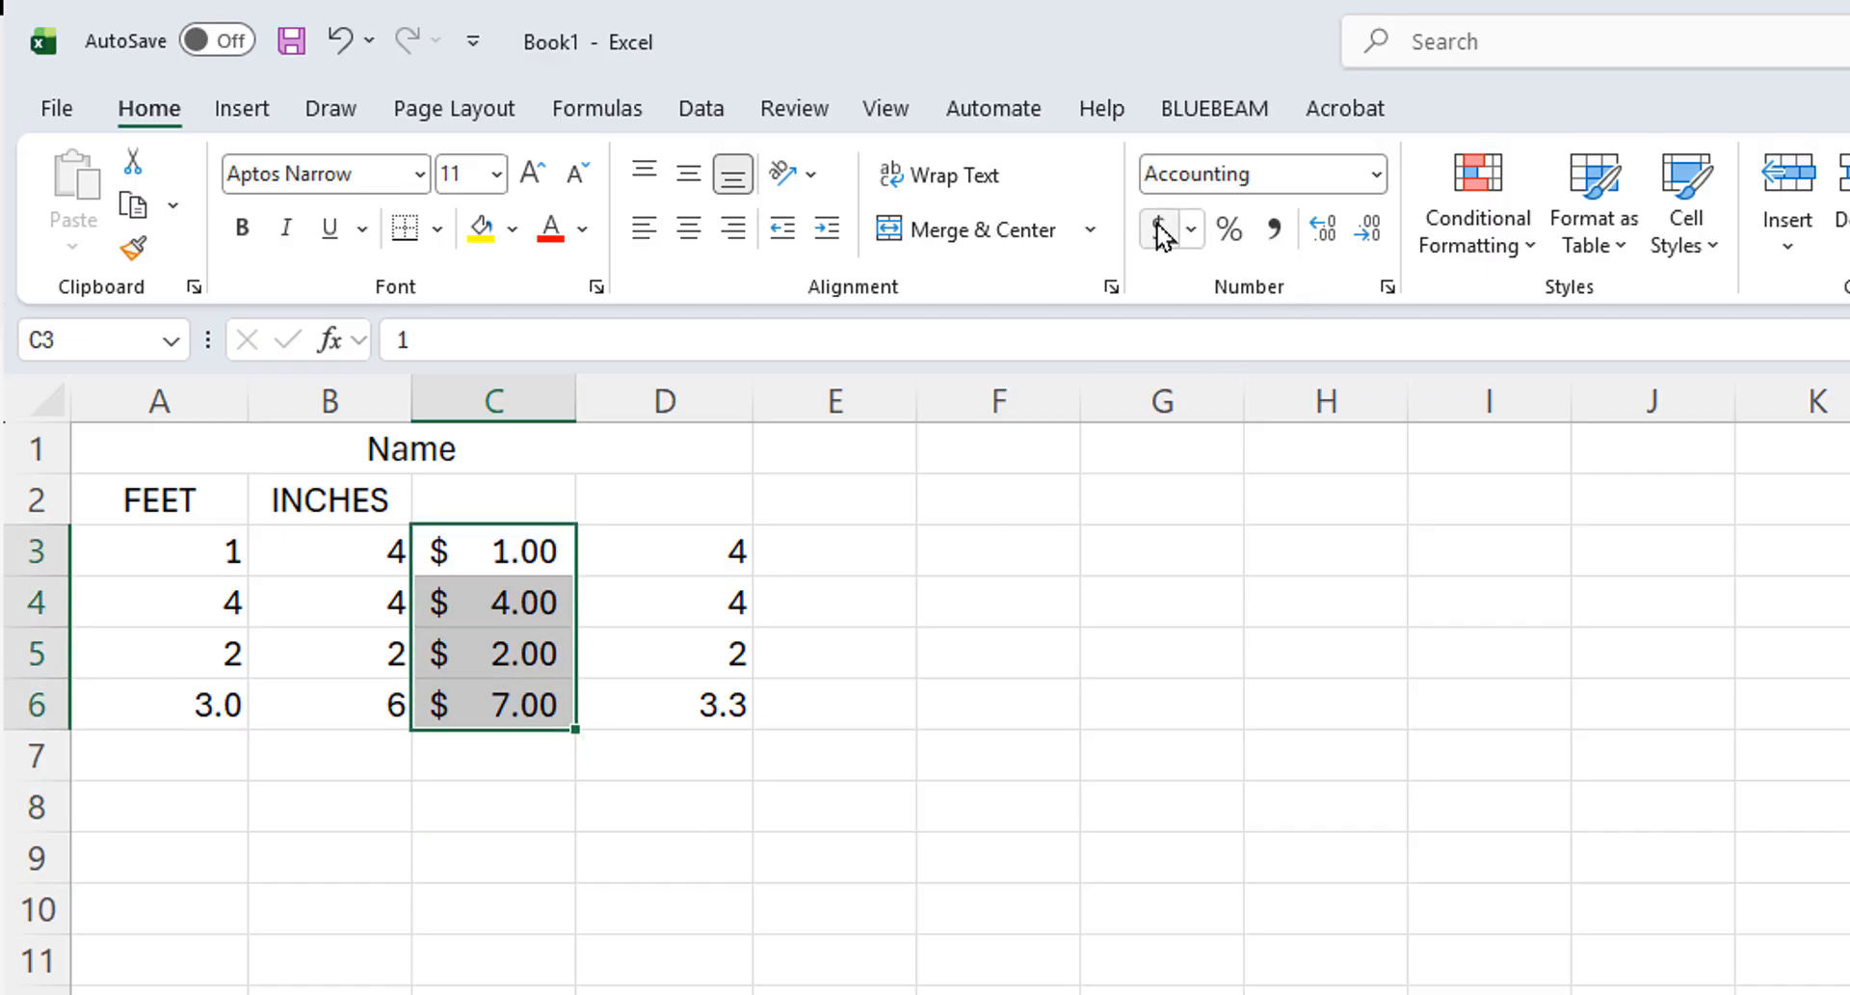
click(473, 934)
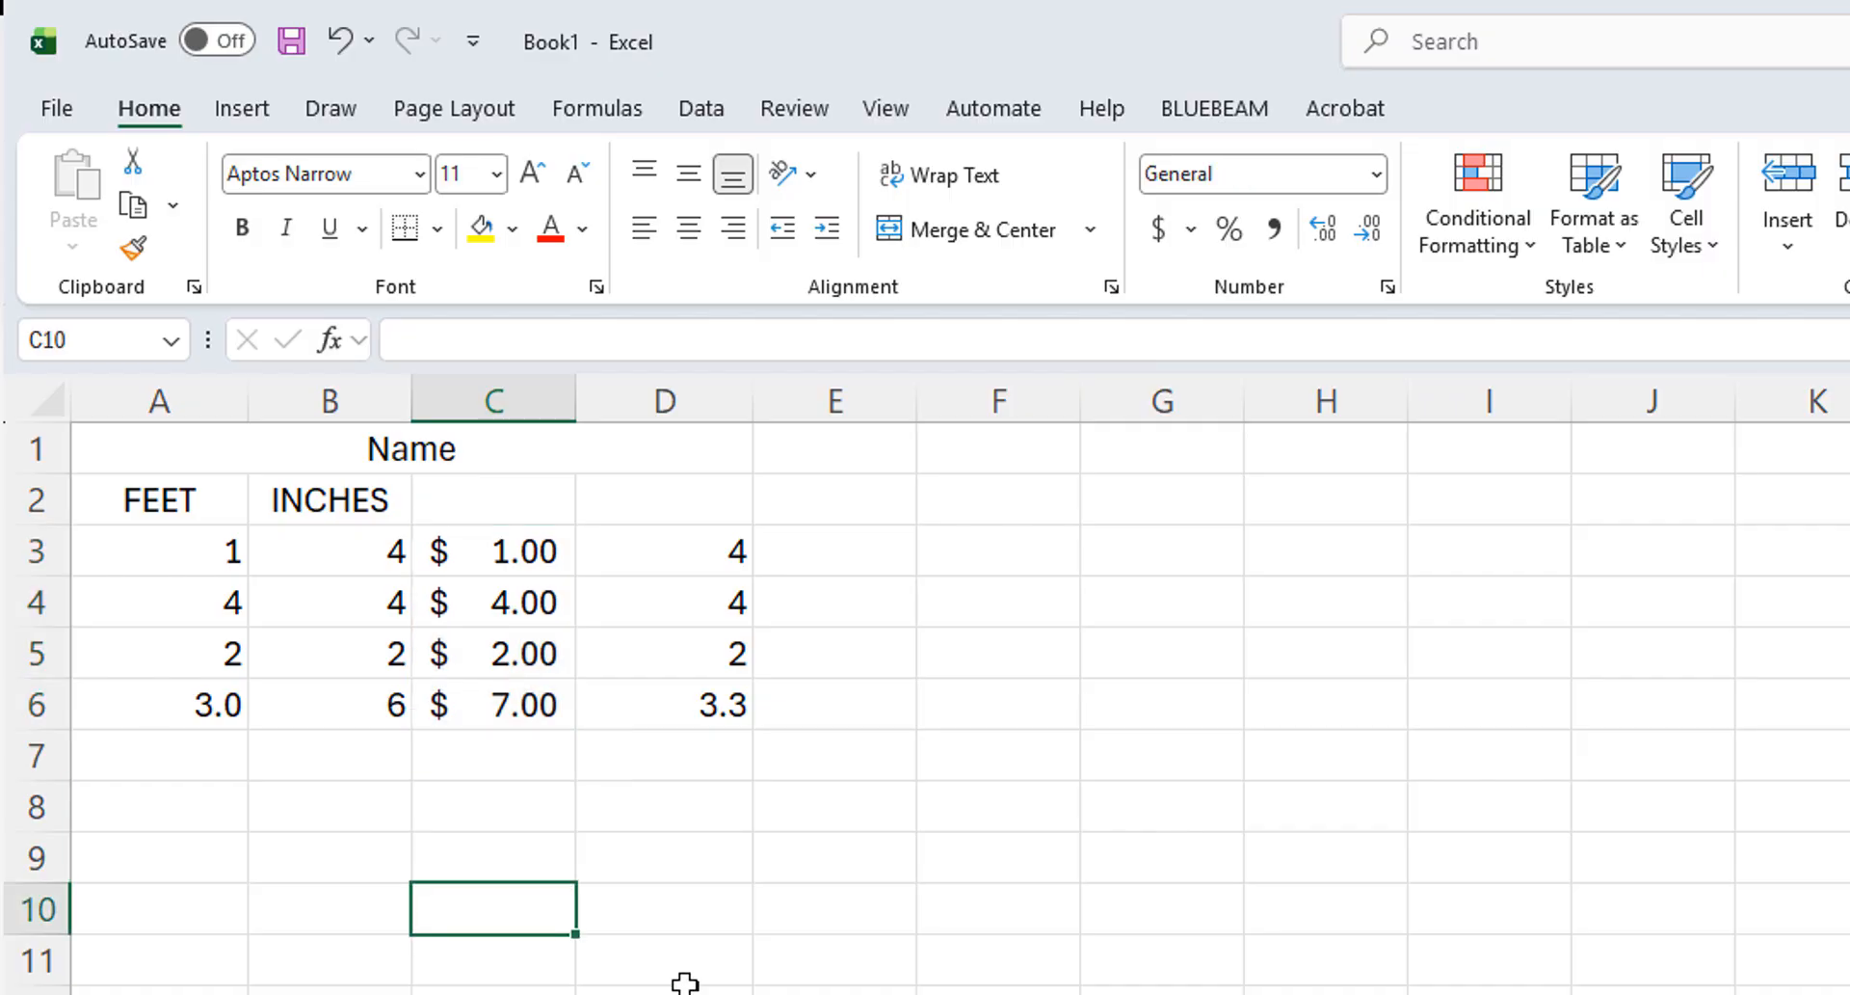
Set C3 to 0 and look through the currency choices for the Accounting format without applying one.
click(533, 551)
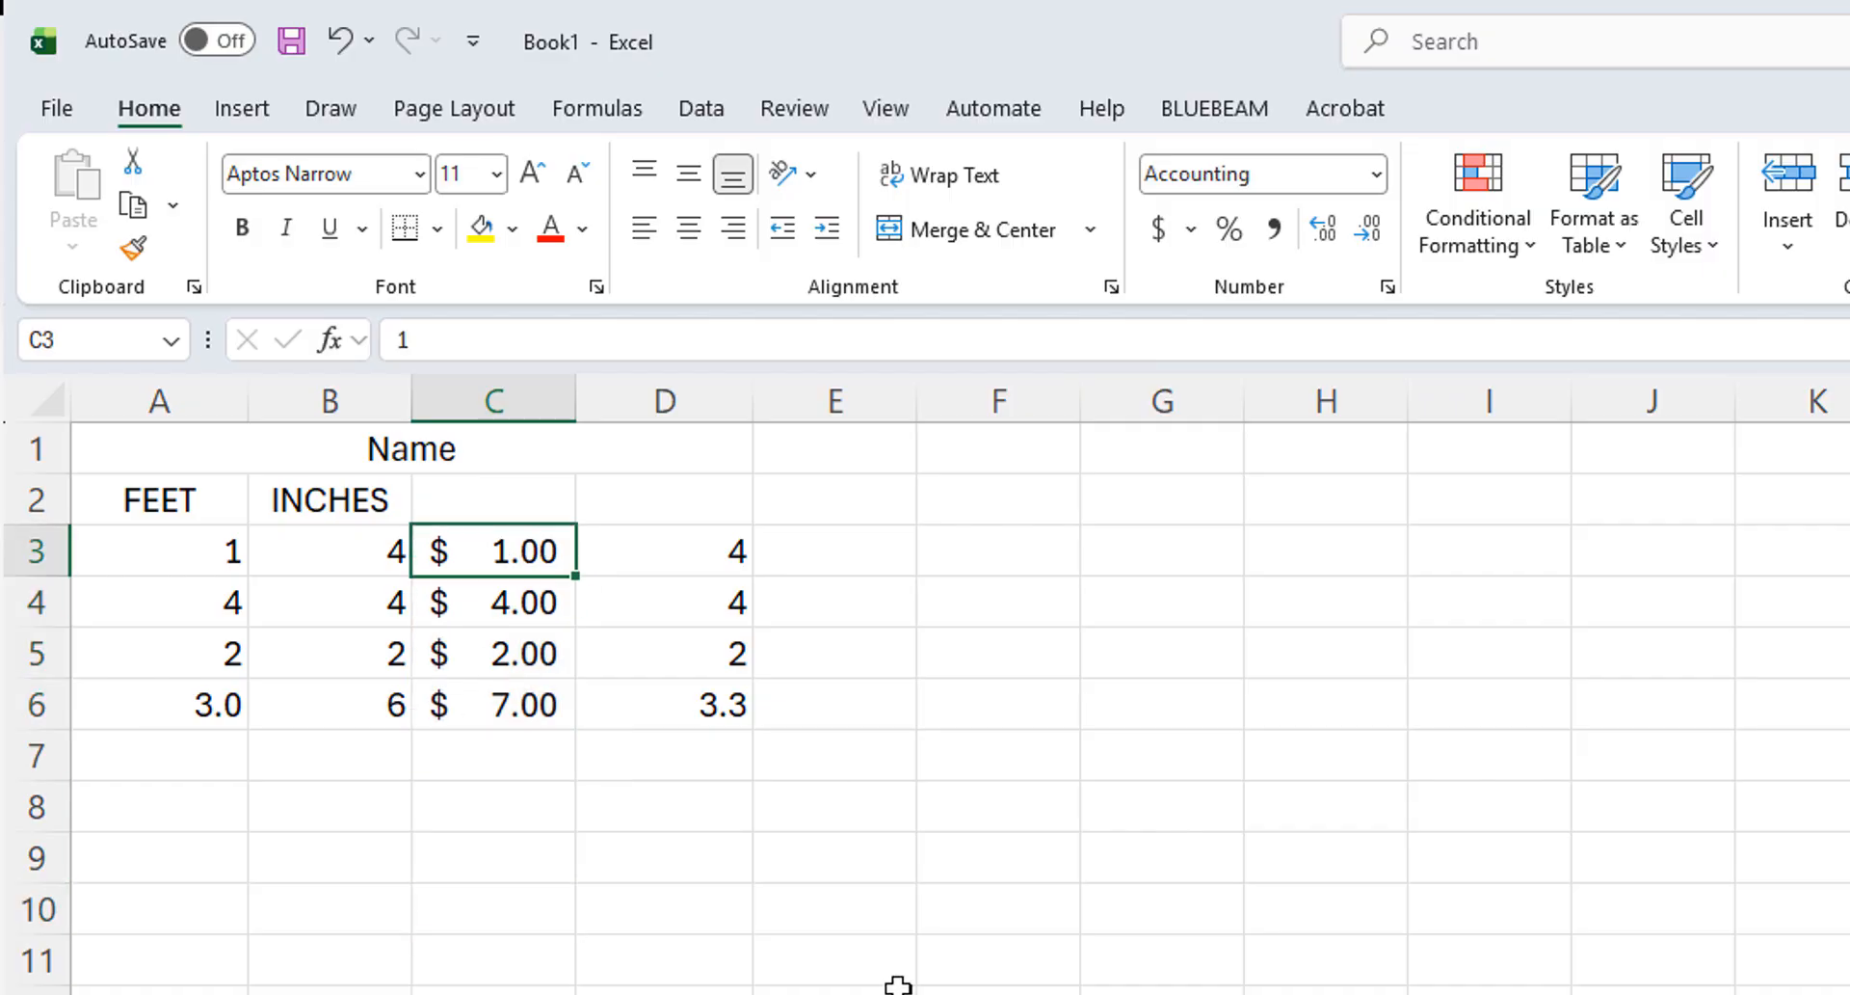
text(0)
key(Return)
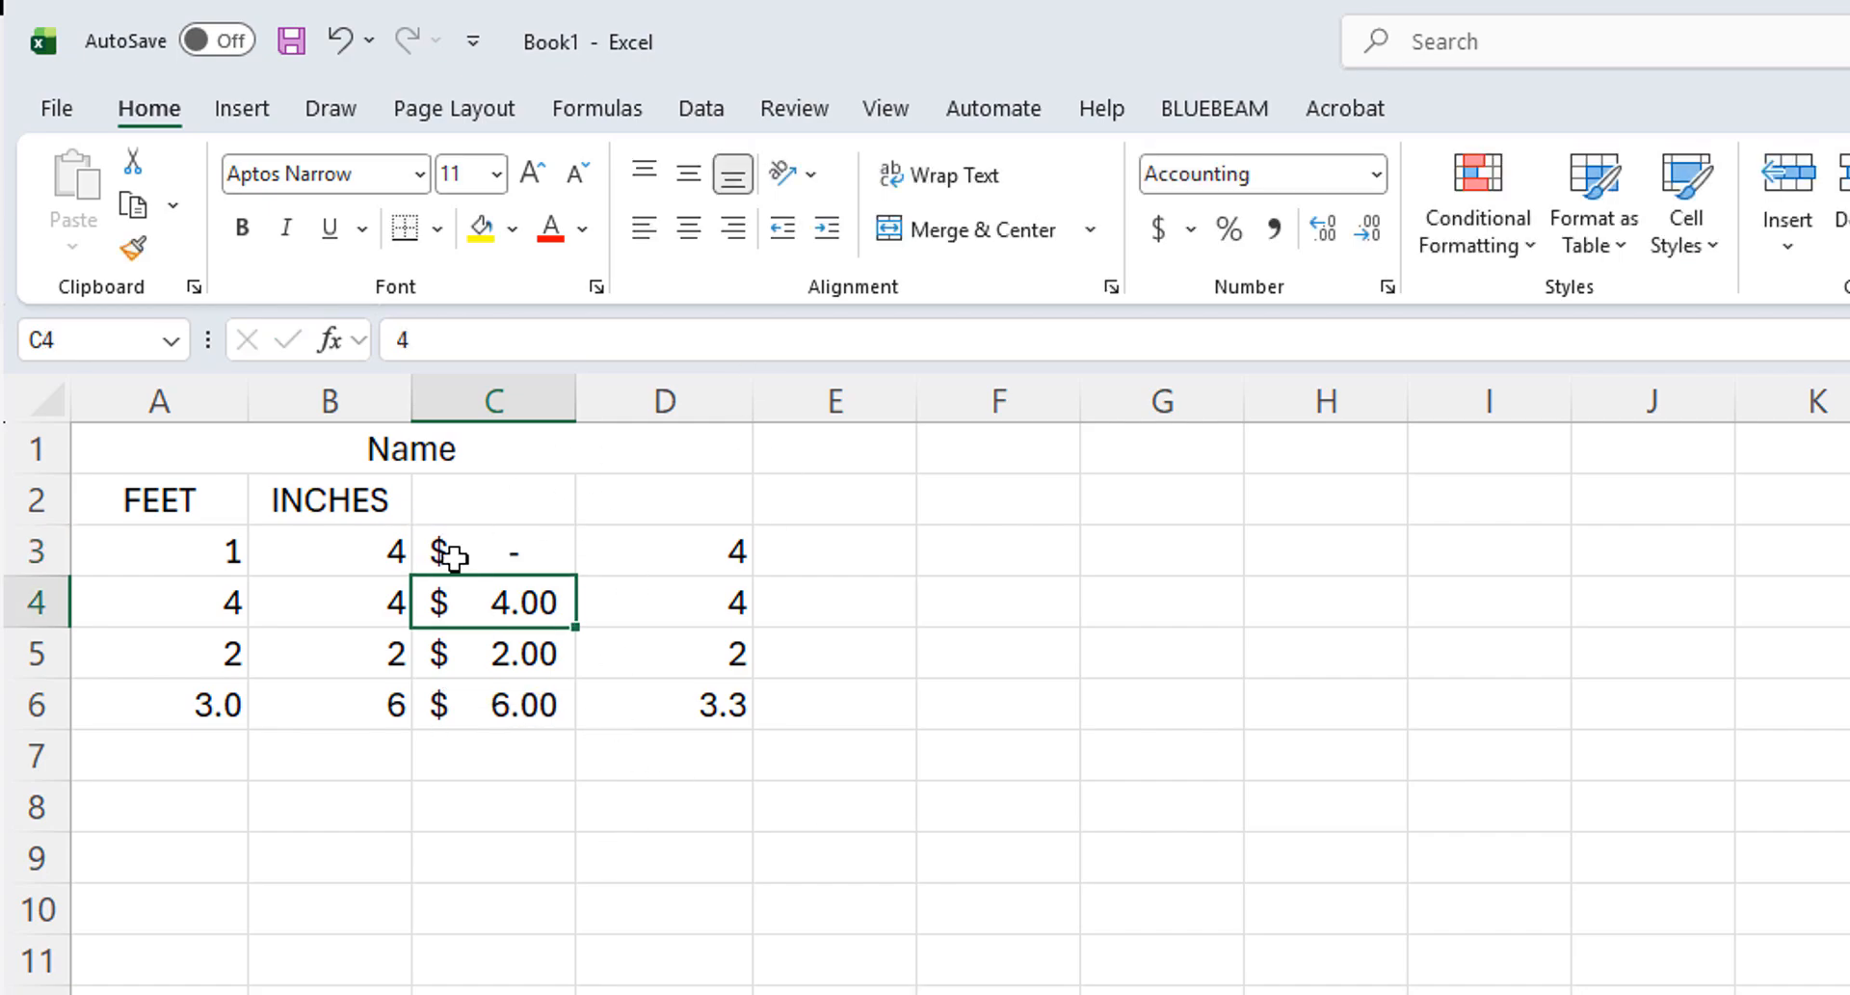
click(1191, 230)
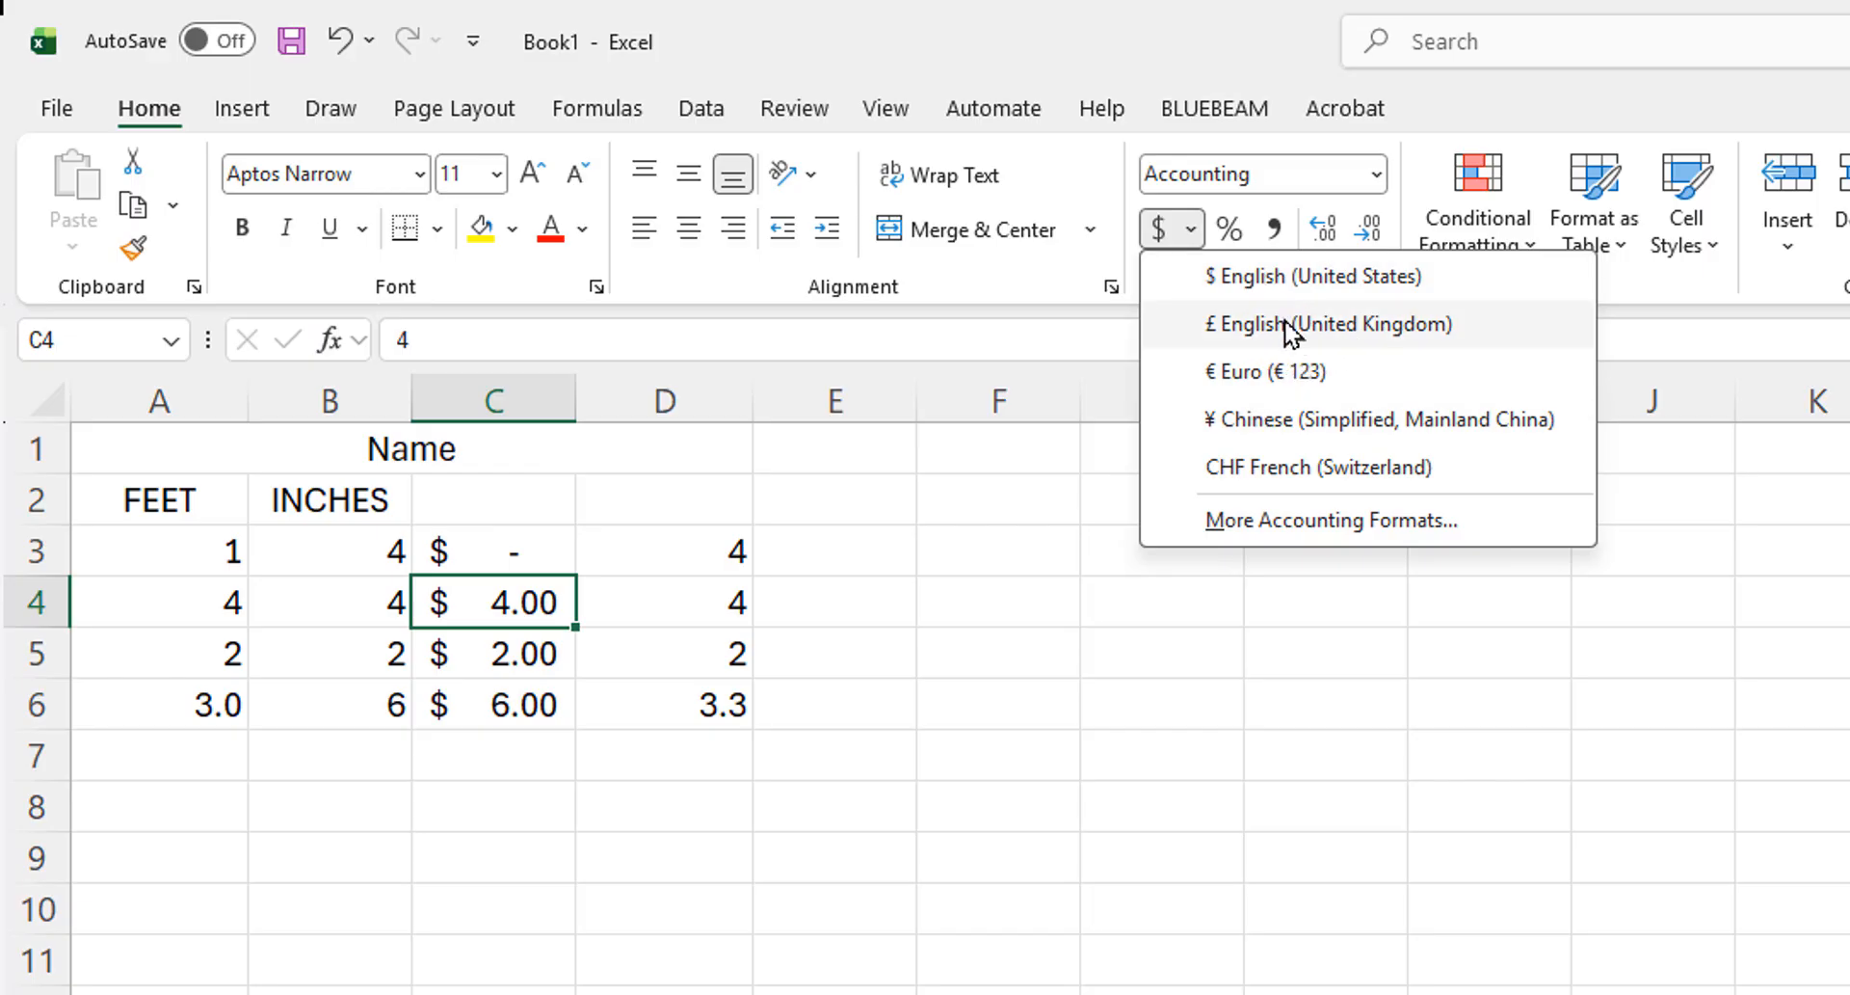
click(1083, 636)
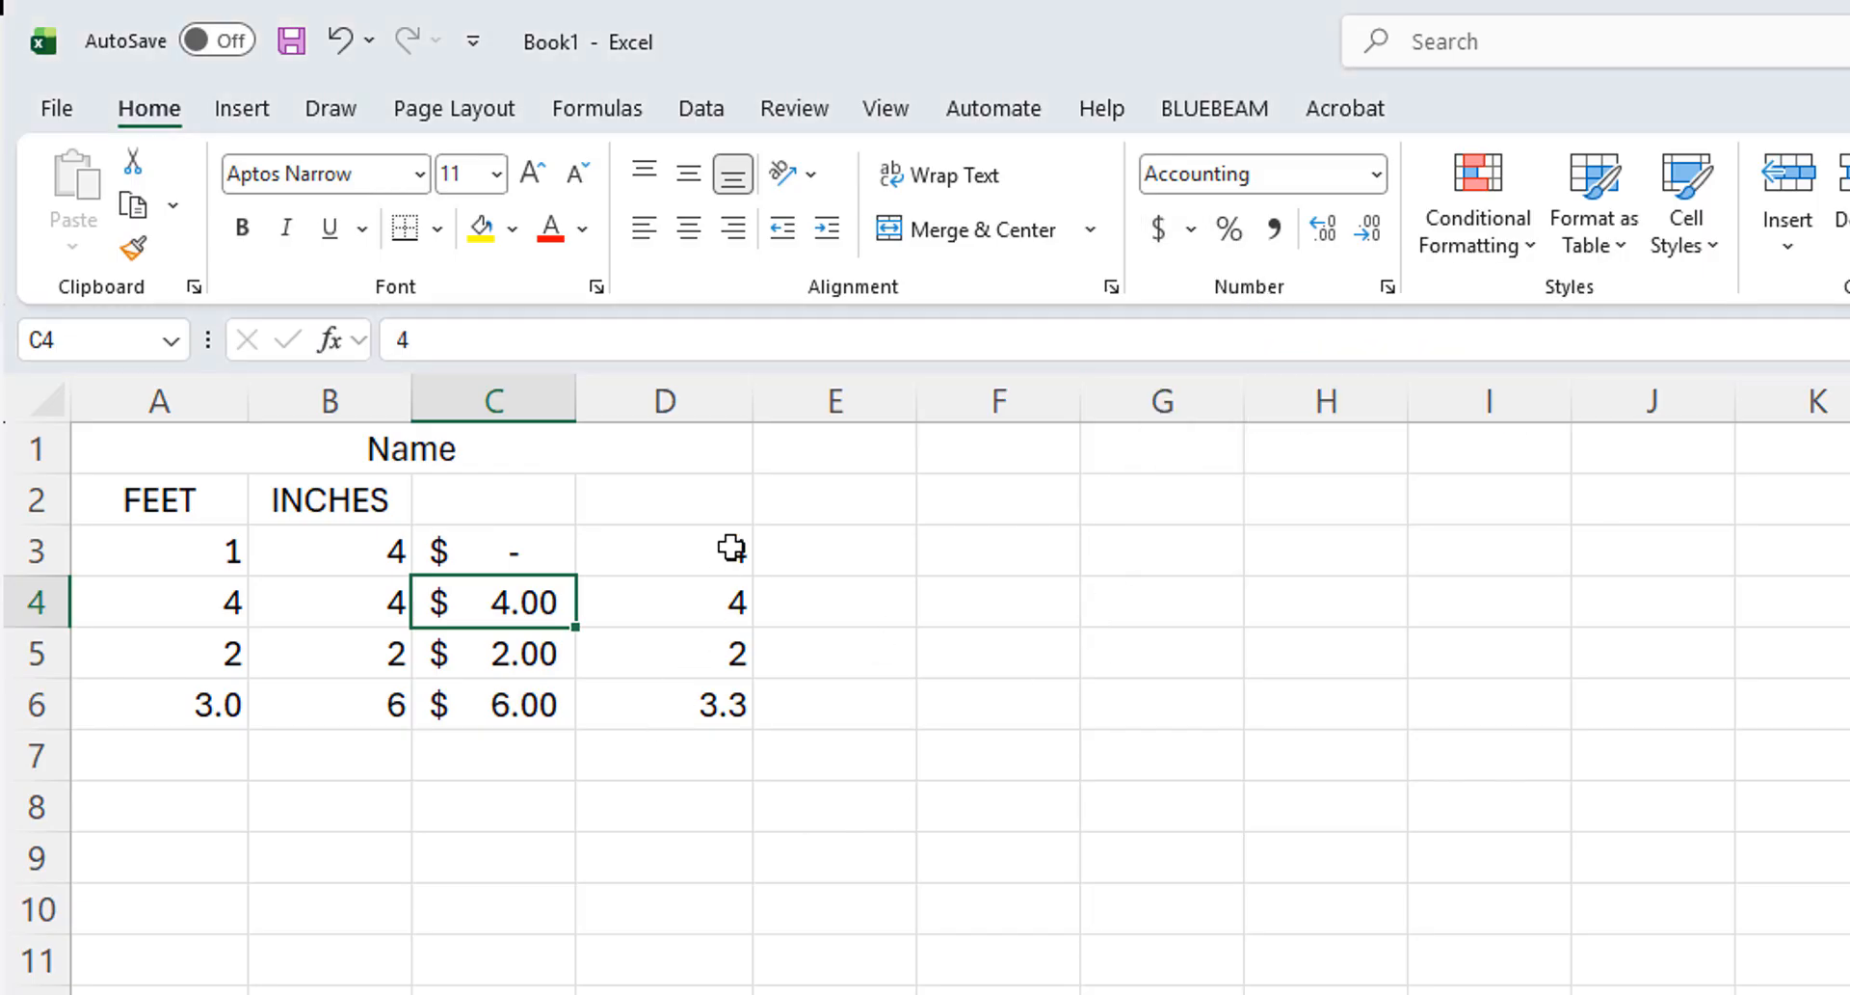
Format D3:D6 as percentages and accept the Custom number format type 0% for them.
drag(730, 548, 732, 703)
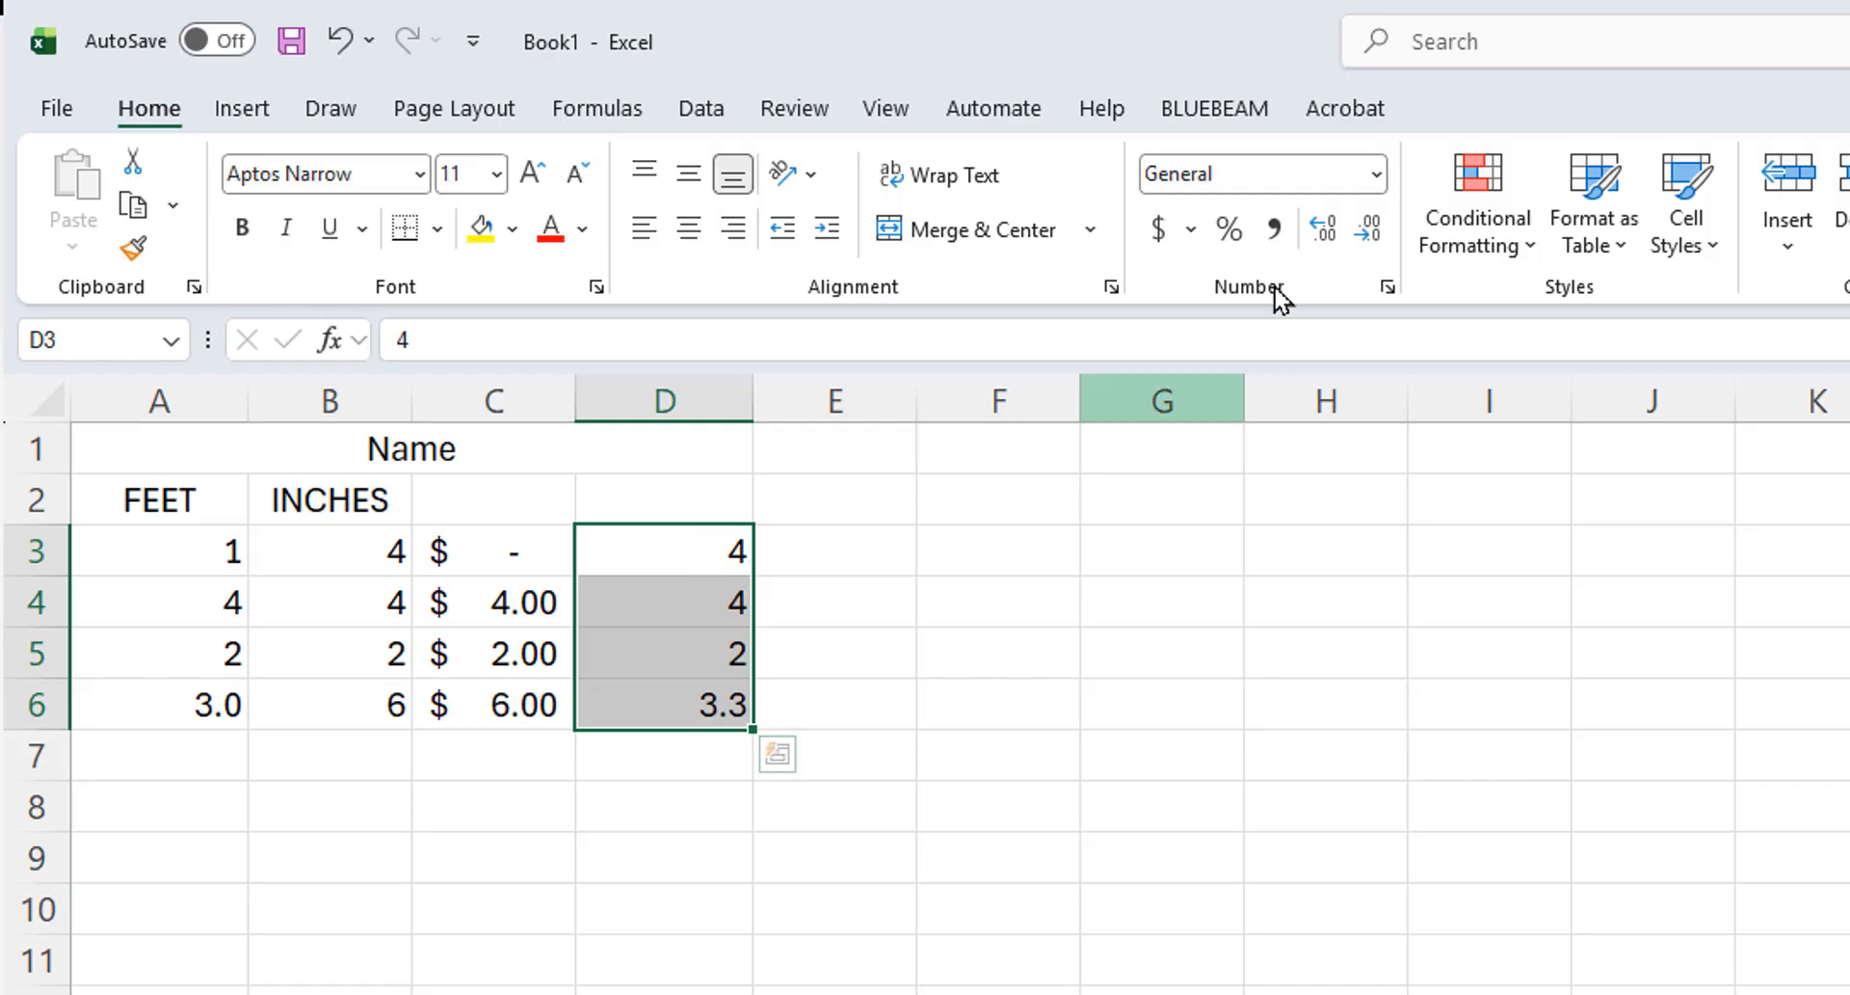
click(1228, 231)
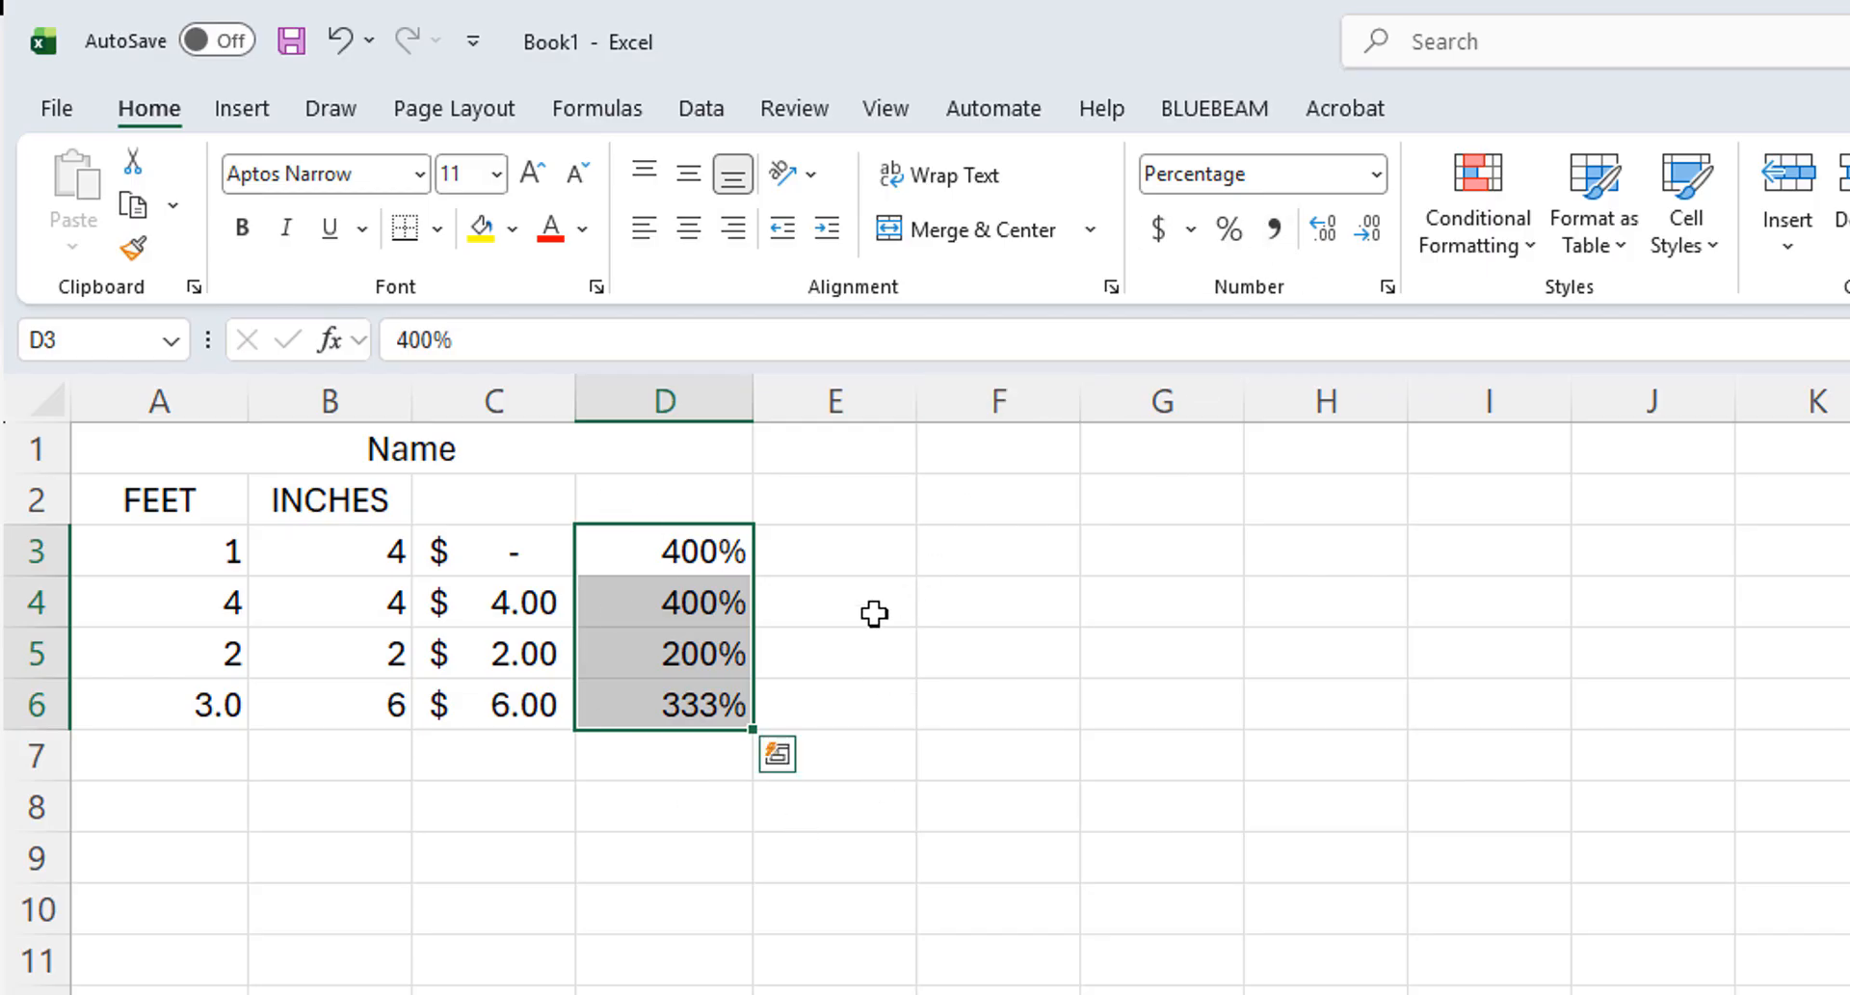
click(1386, 287)
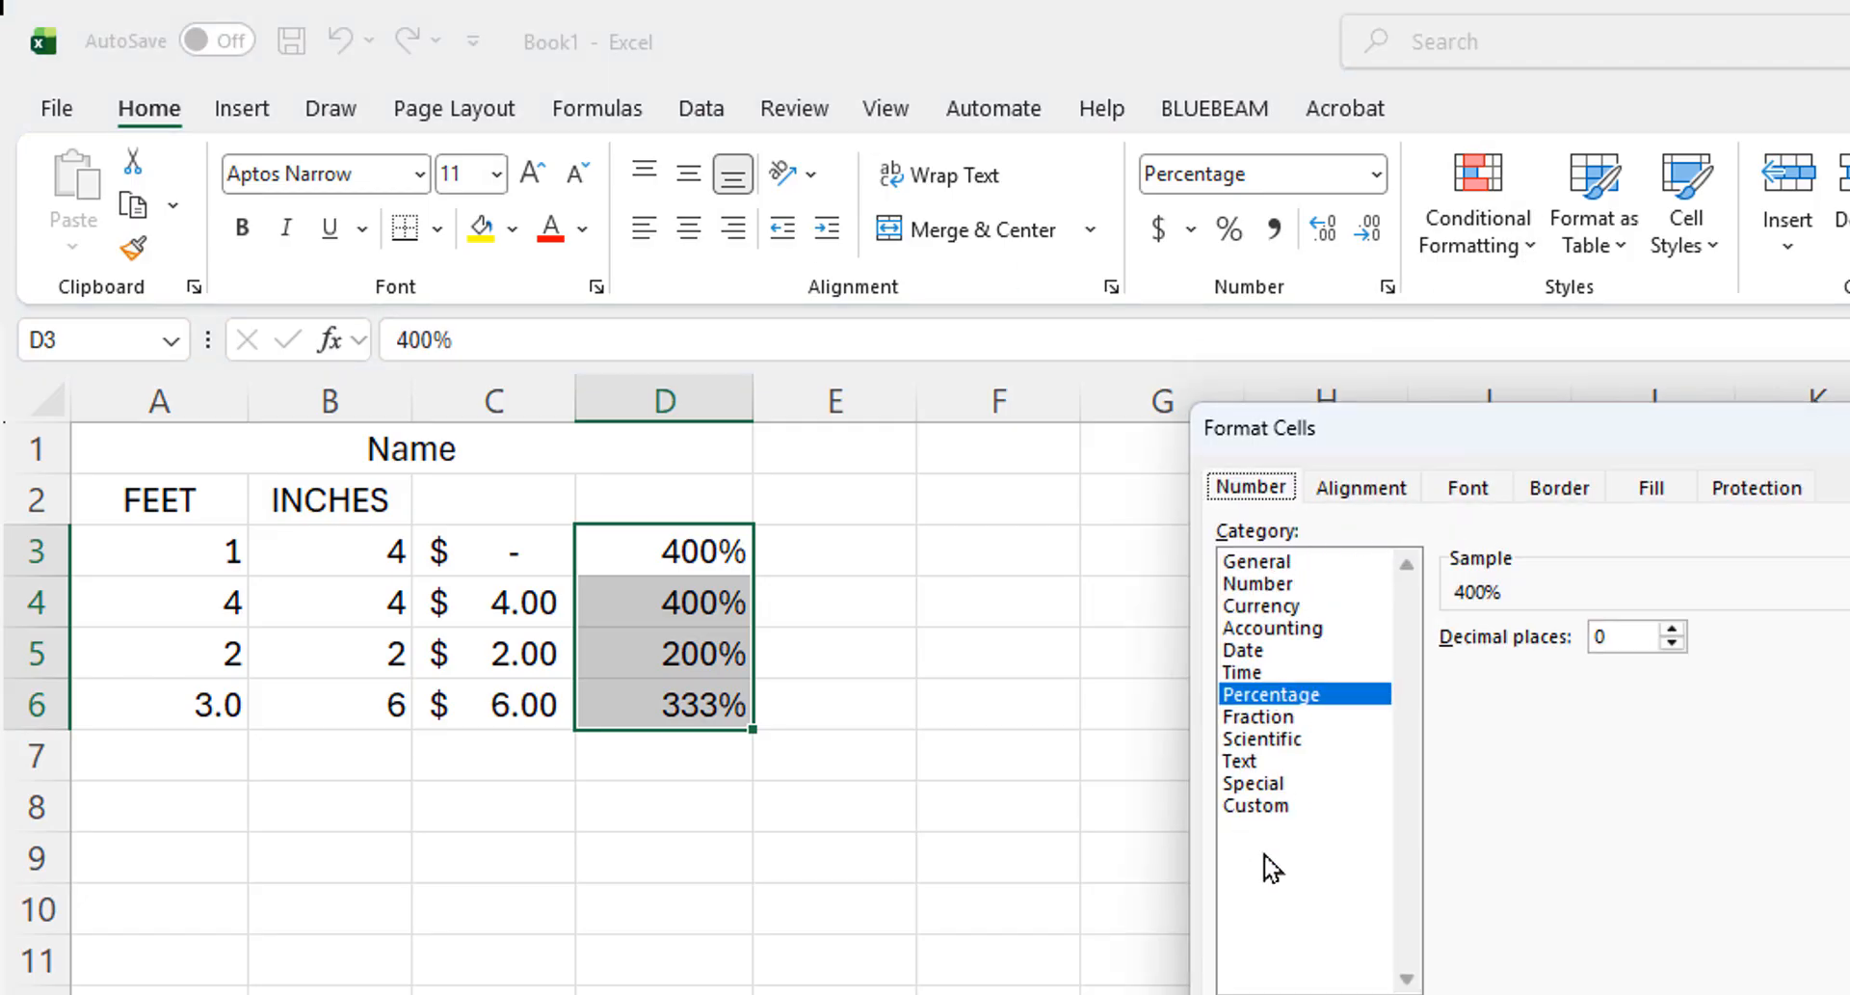
click(1264, 806)
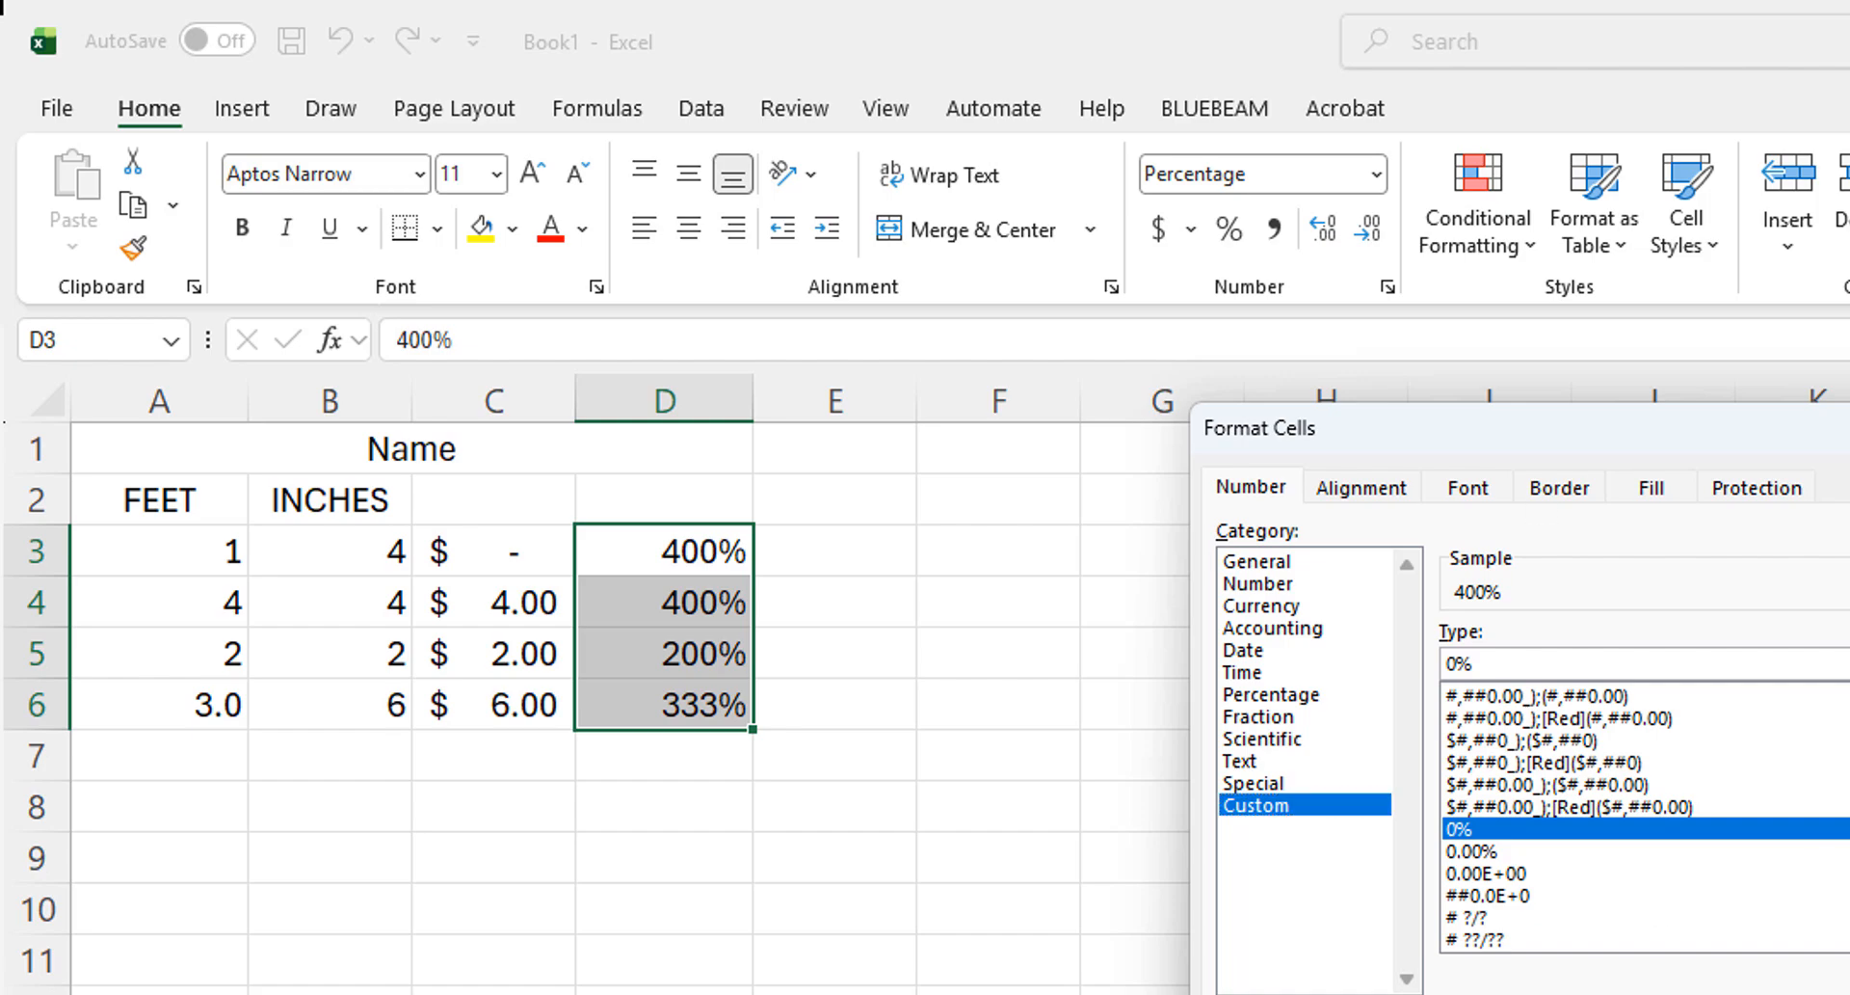
key(Return)
click(685, 837)
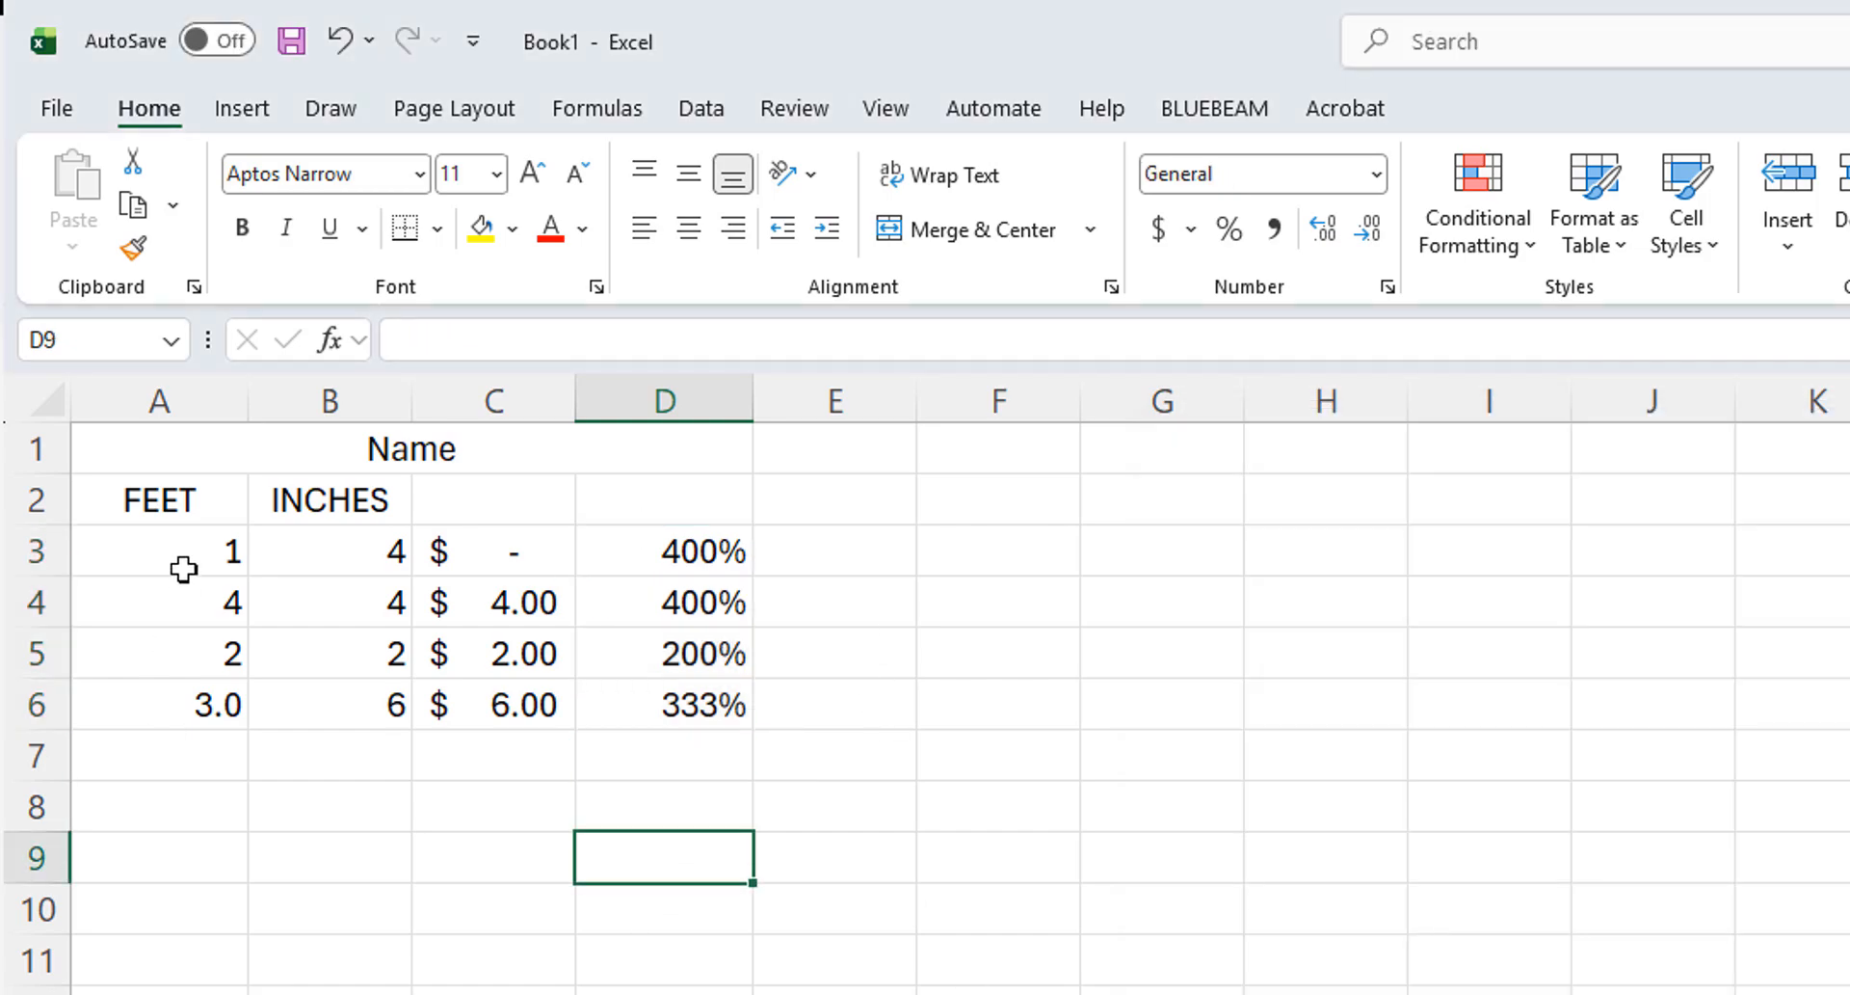
Change the FEET heading in A2 to SQ FT.
drag(186, 566, 105, 630)
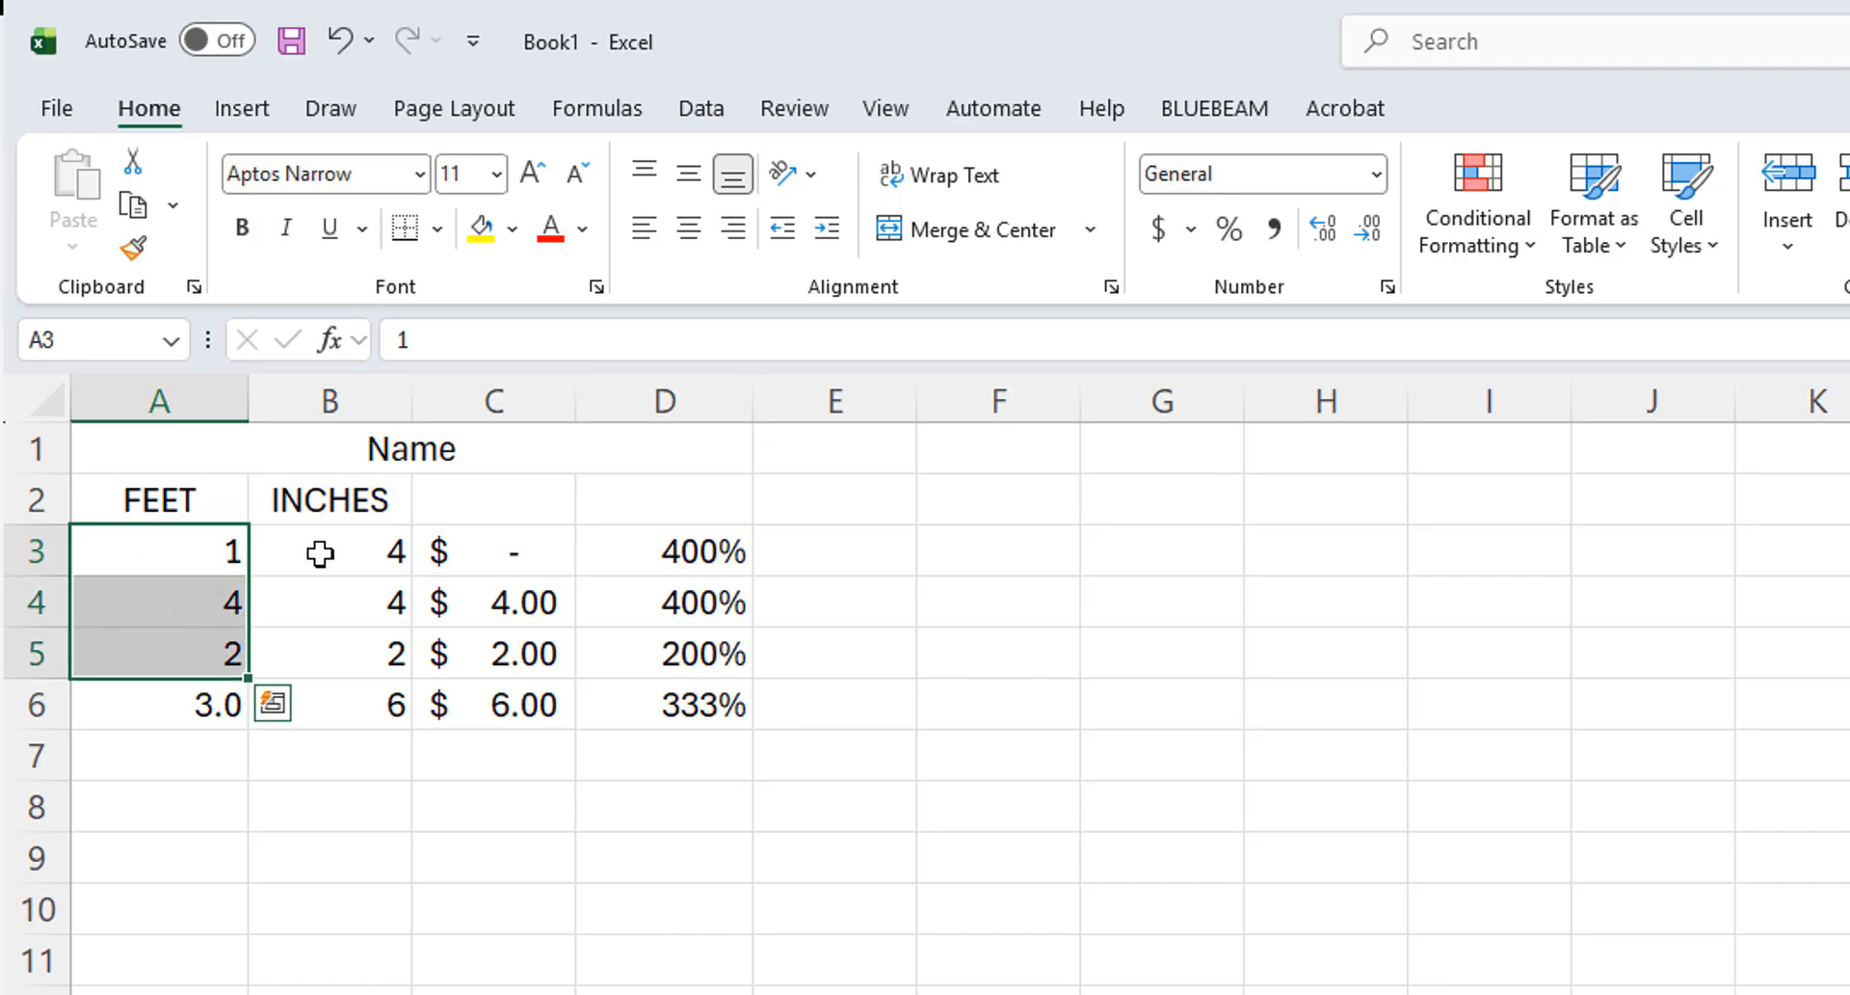
click(364, 853)
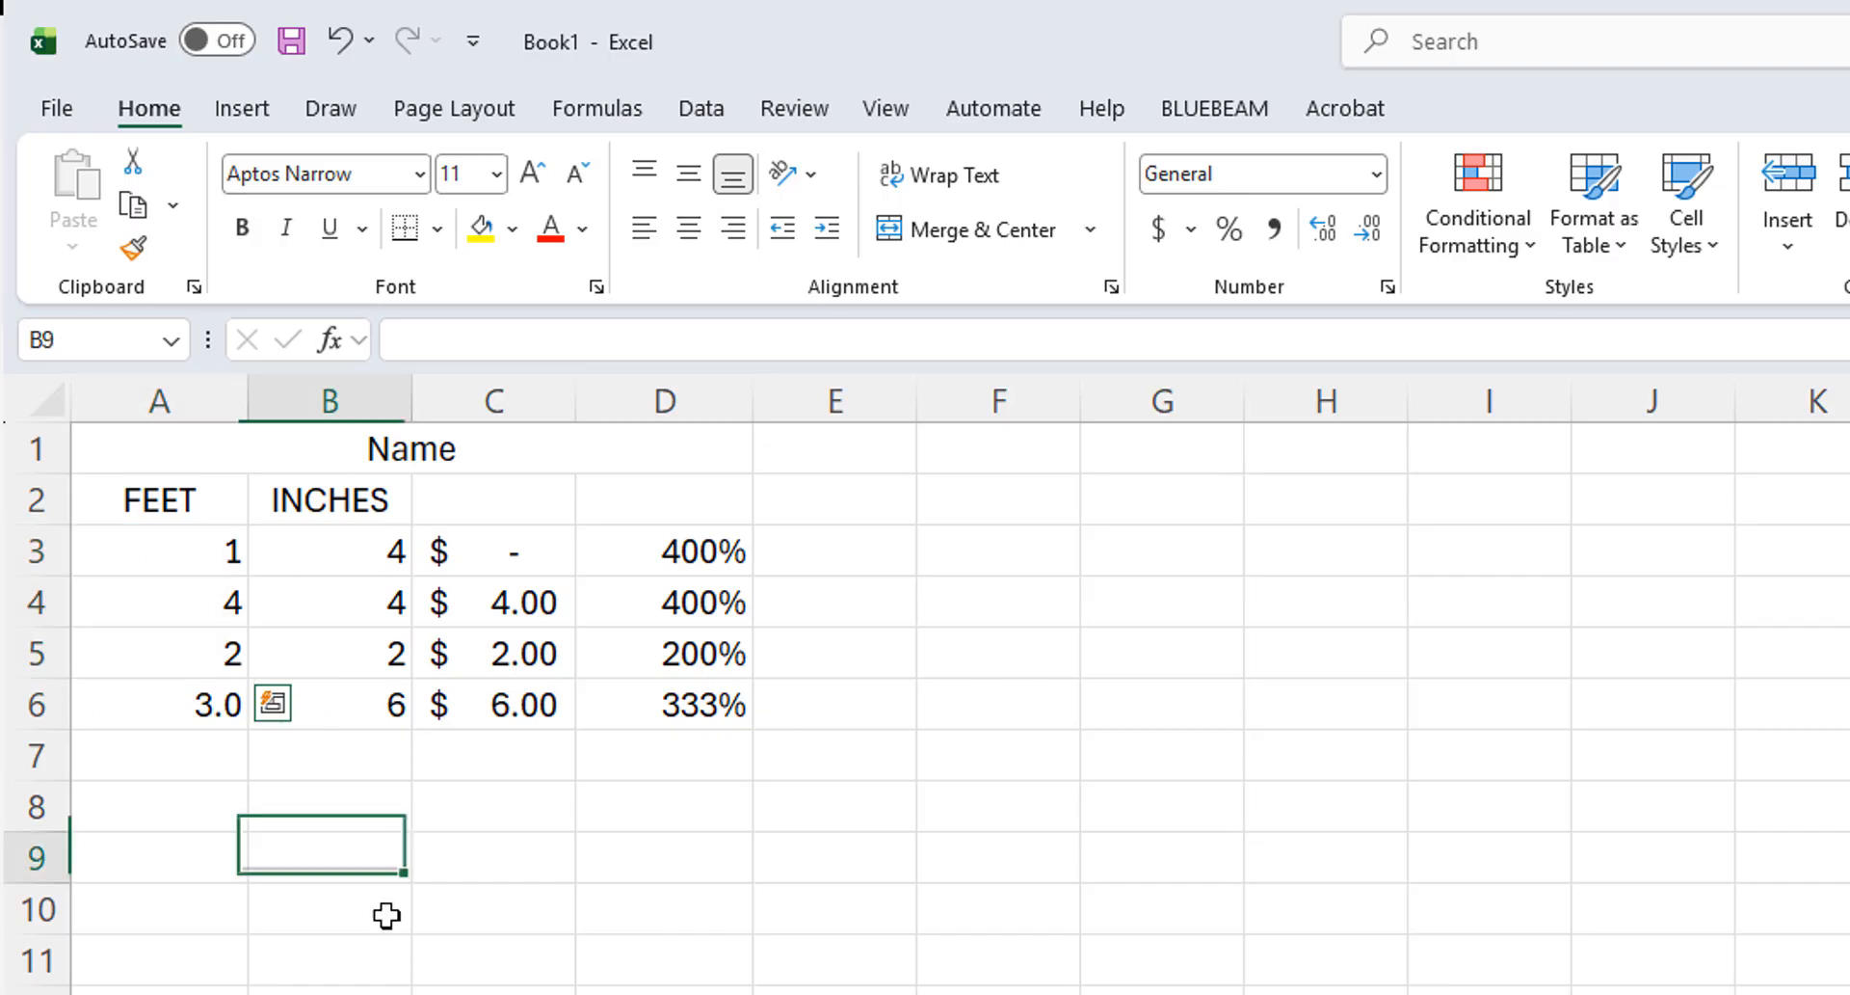
click(148, 500)
click(574, 349)
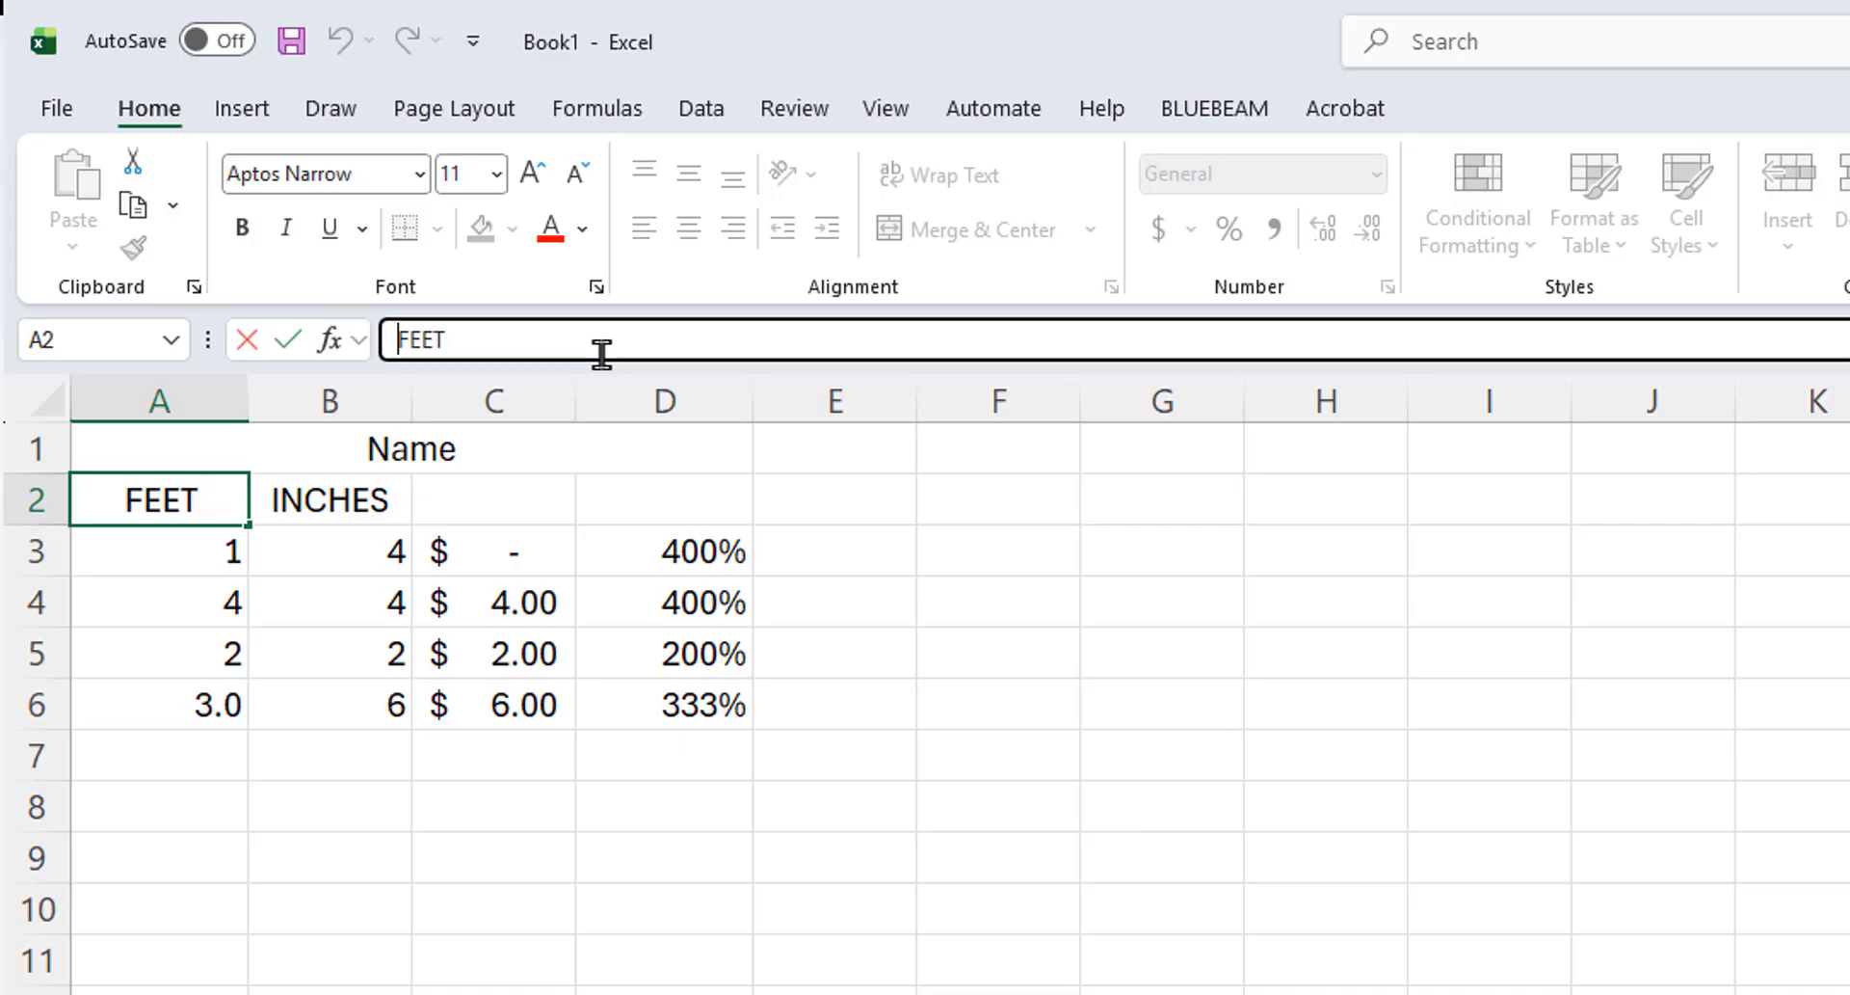
text(SQ)
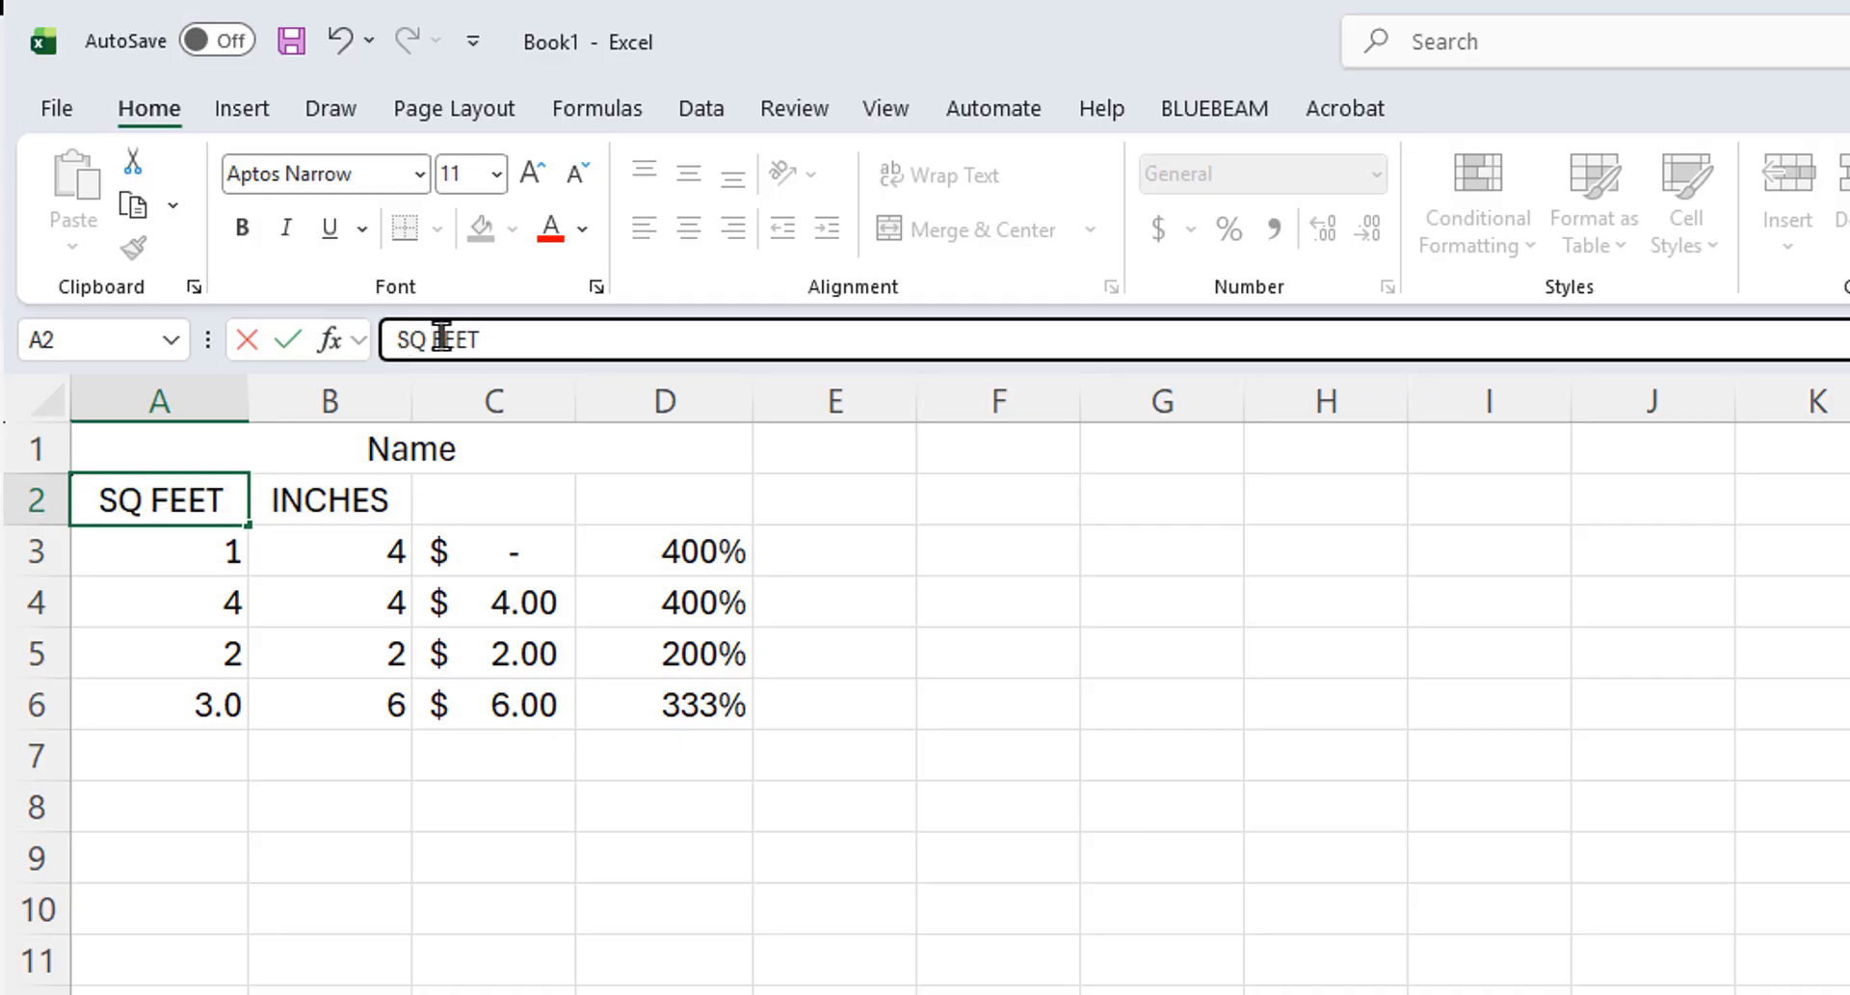
drag(444, 340, 456, 339)
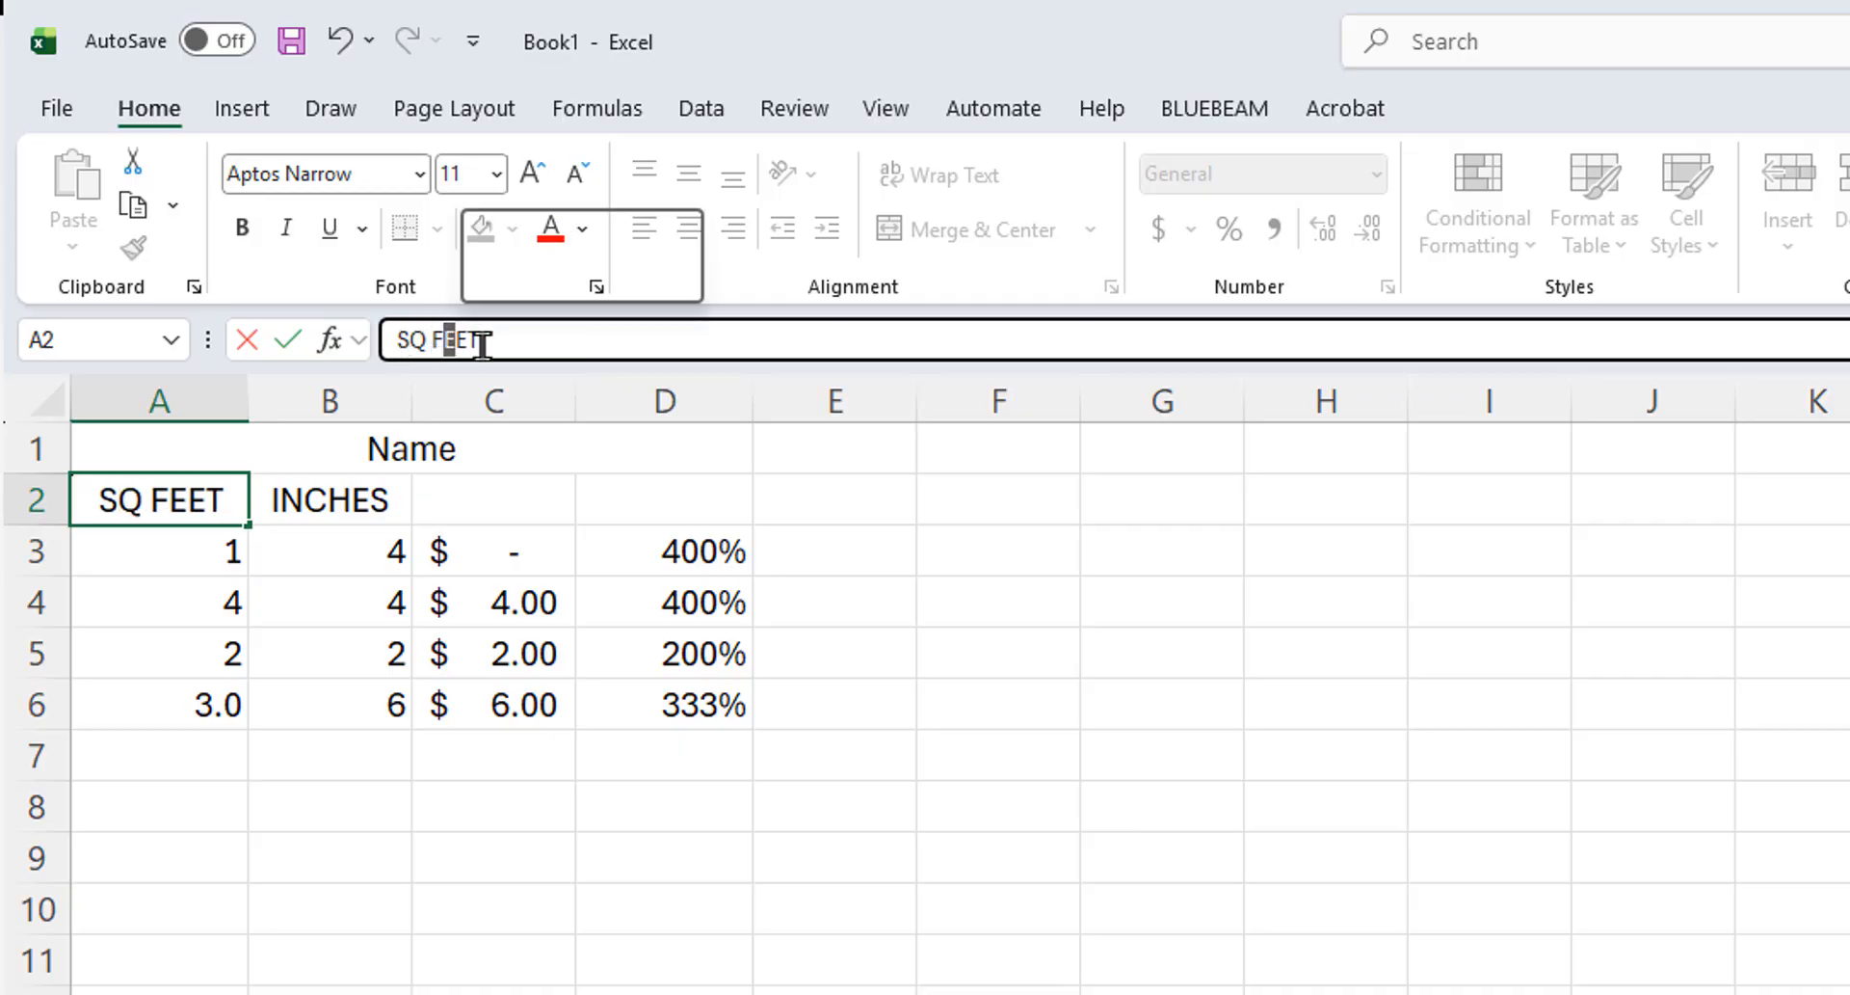
key(Delete)
key(Delete)
click(664, 994)
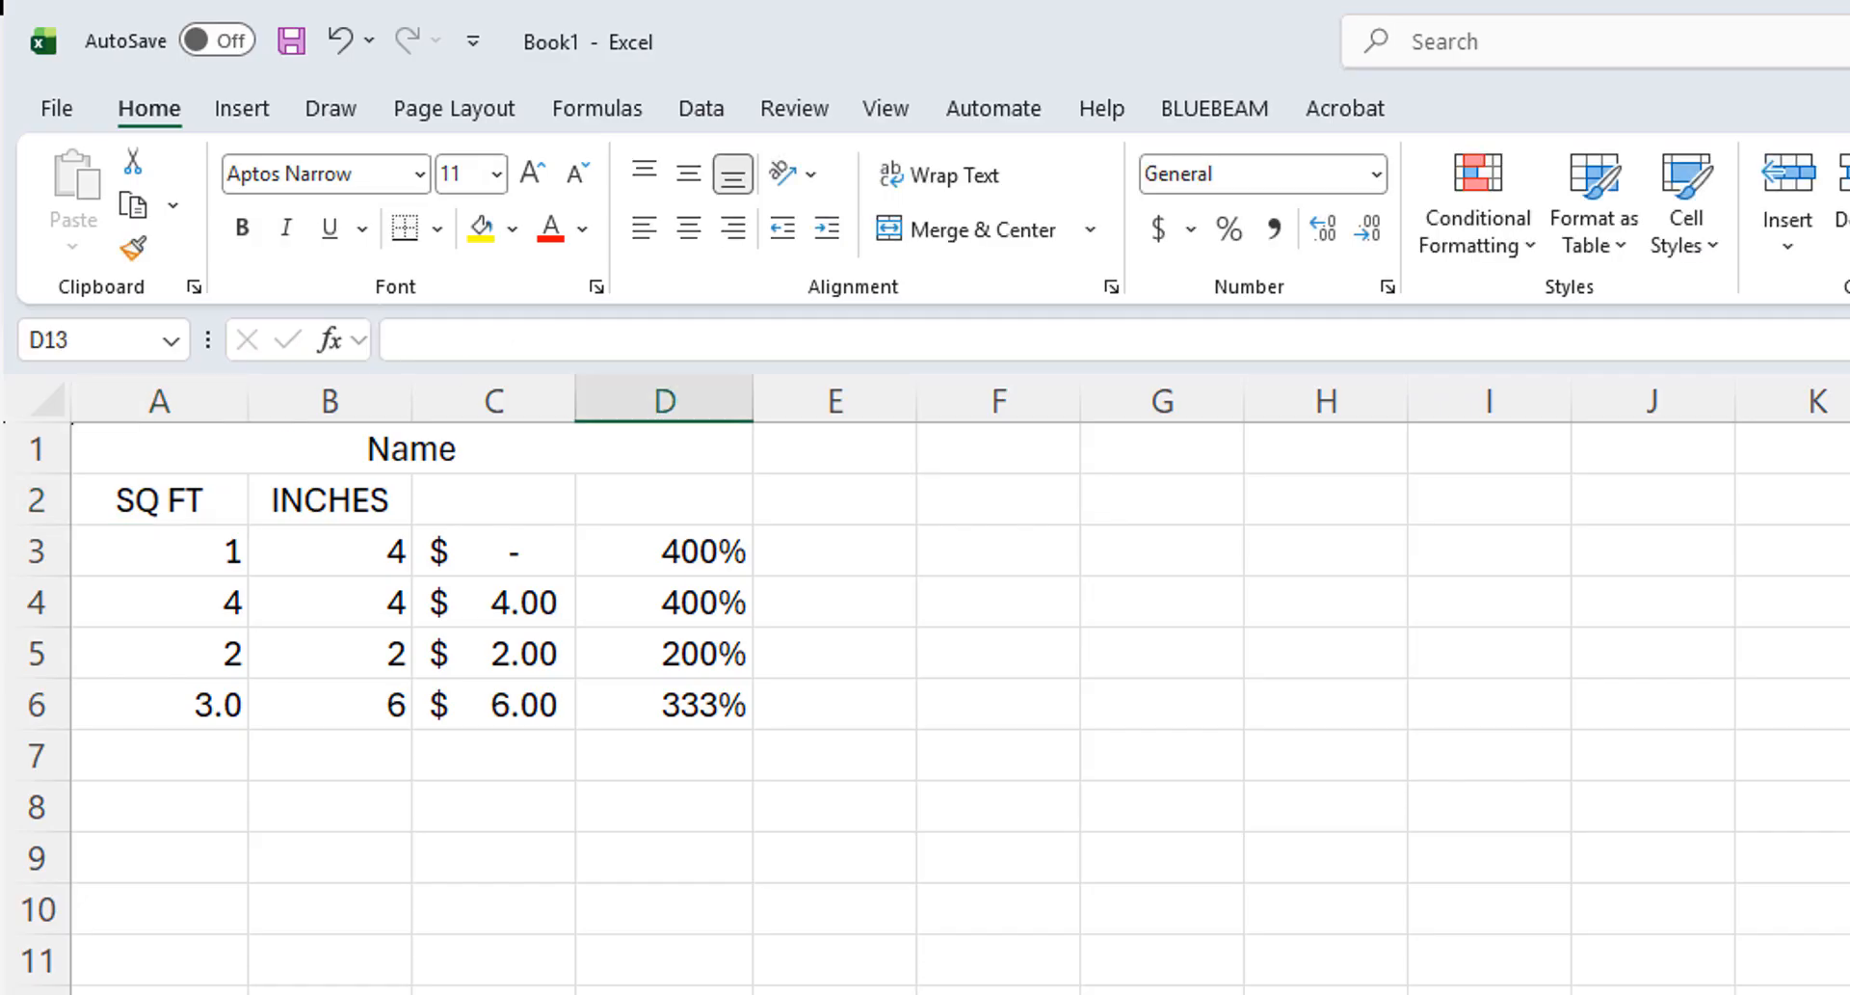
Check the formula in B6 and delete the entire row 4.
click(385, 713)
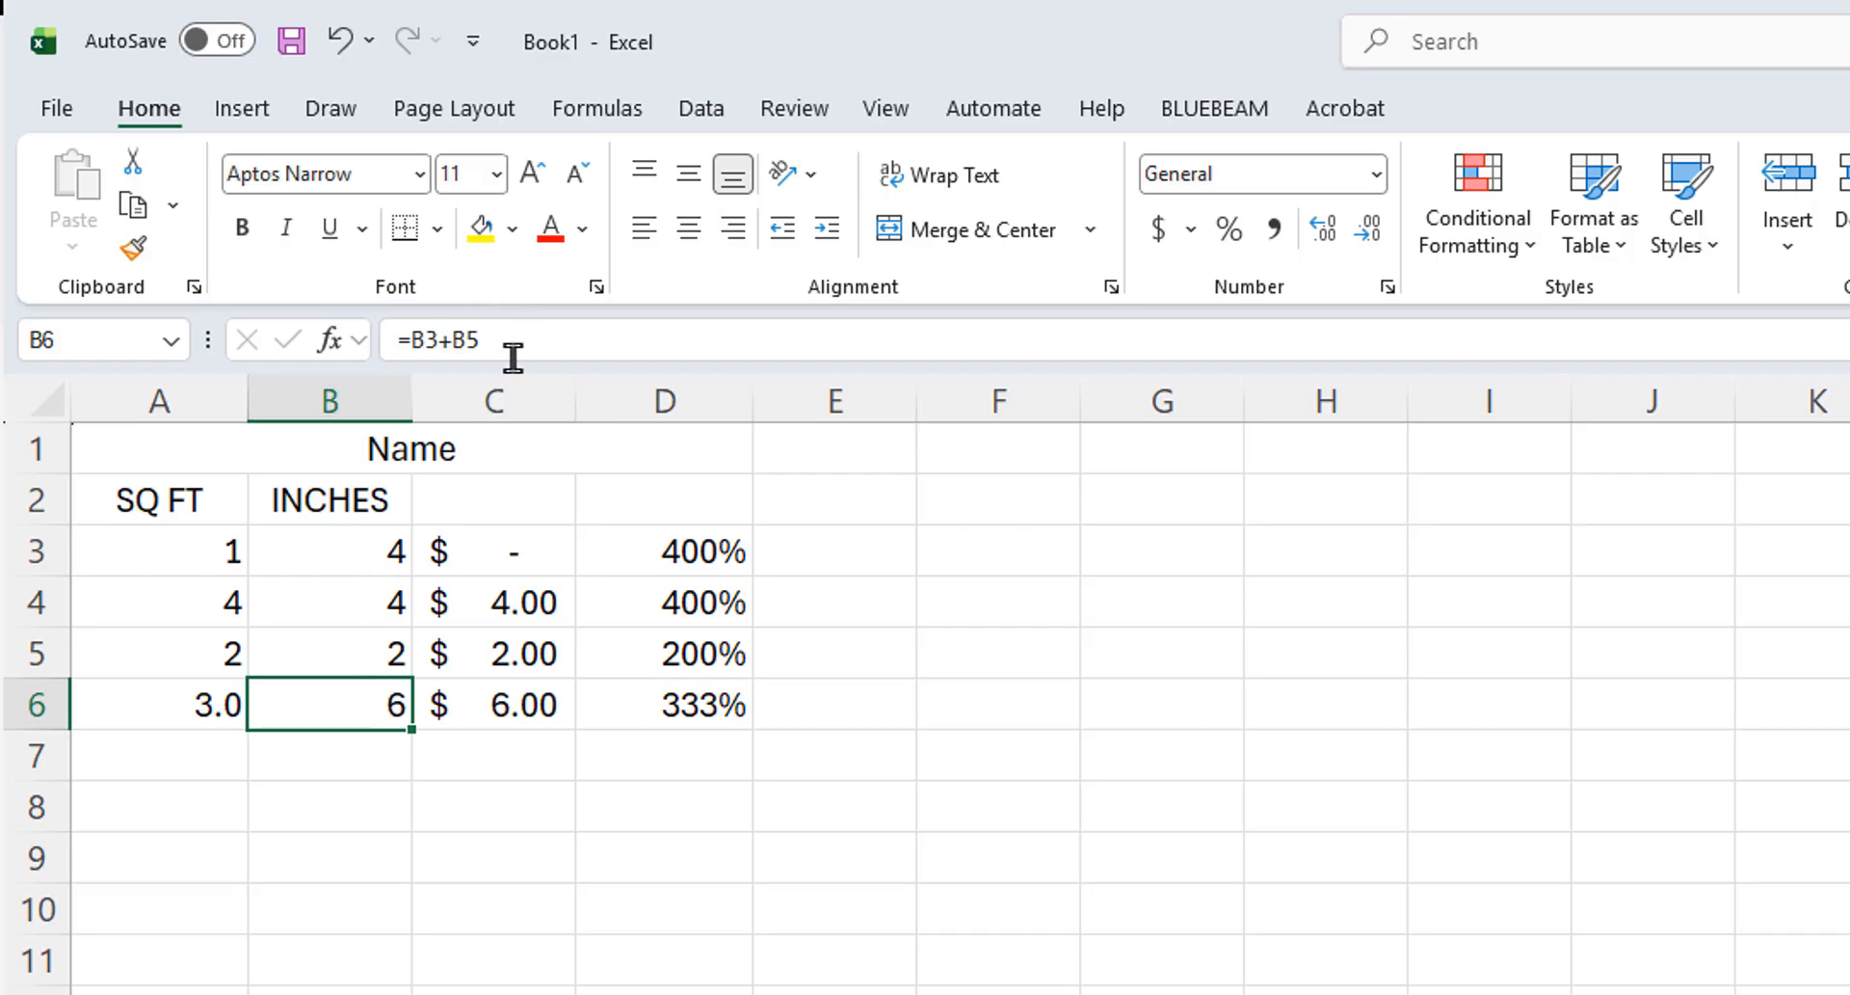
click(37, 603)
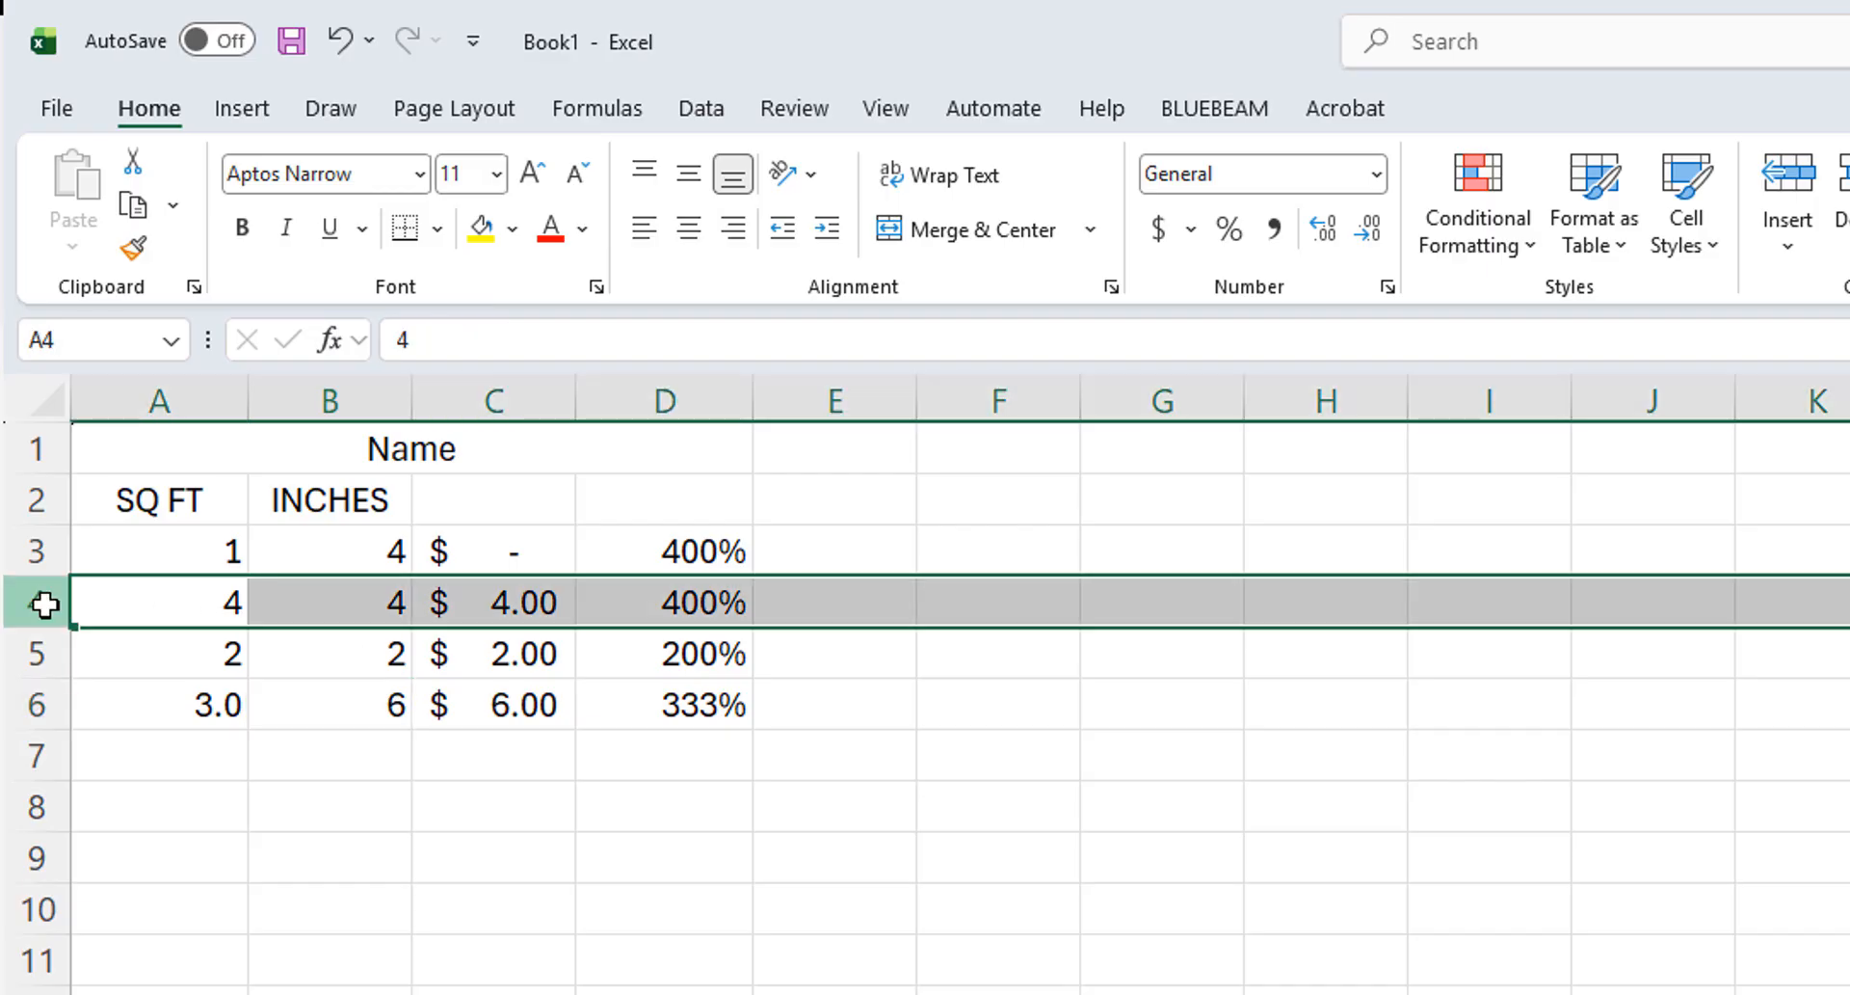
right_click(37, 602)
click(140, 985)
click(488, 911)
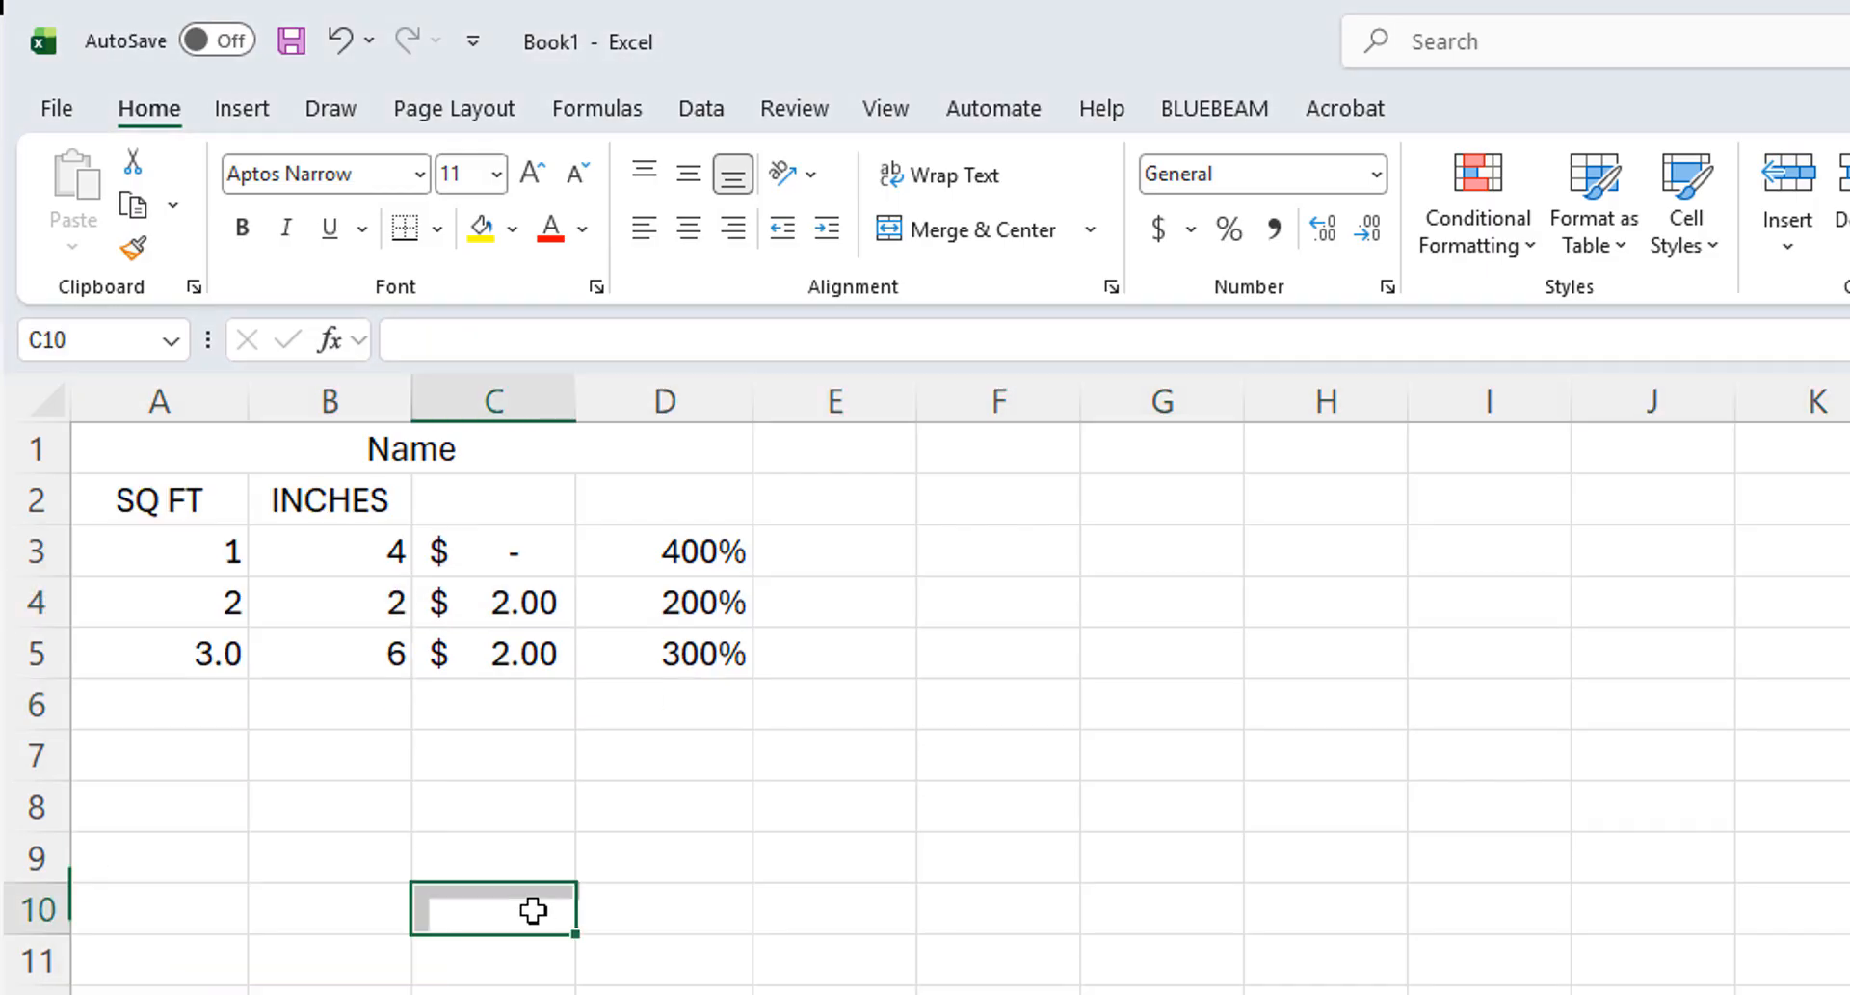
Replace the formula in B5 with the multiplication =B3*B4.
click(364, 659)
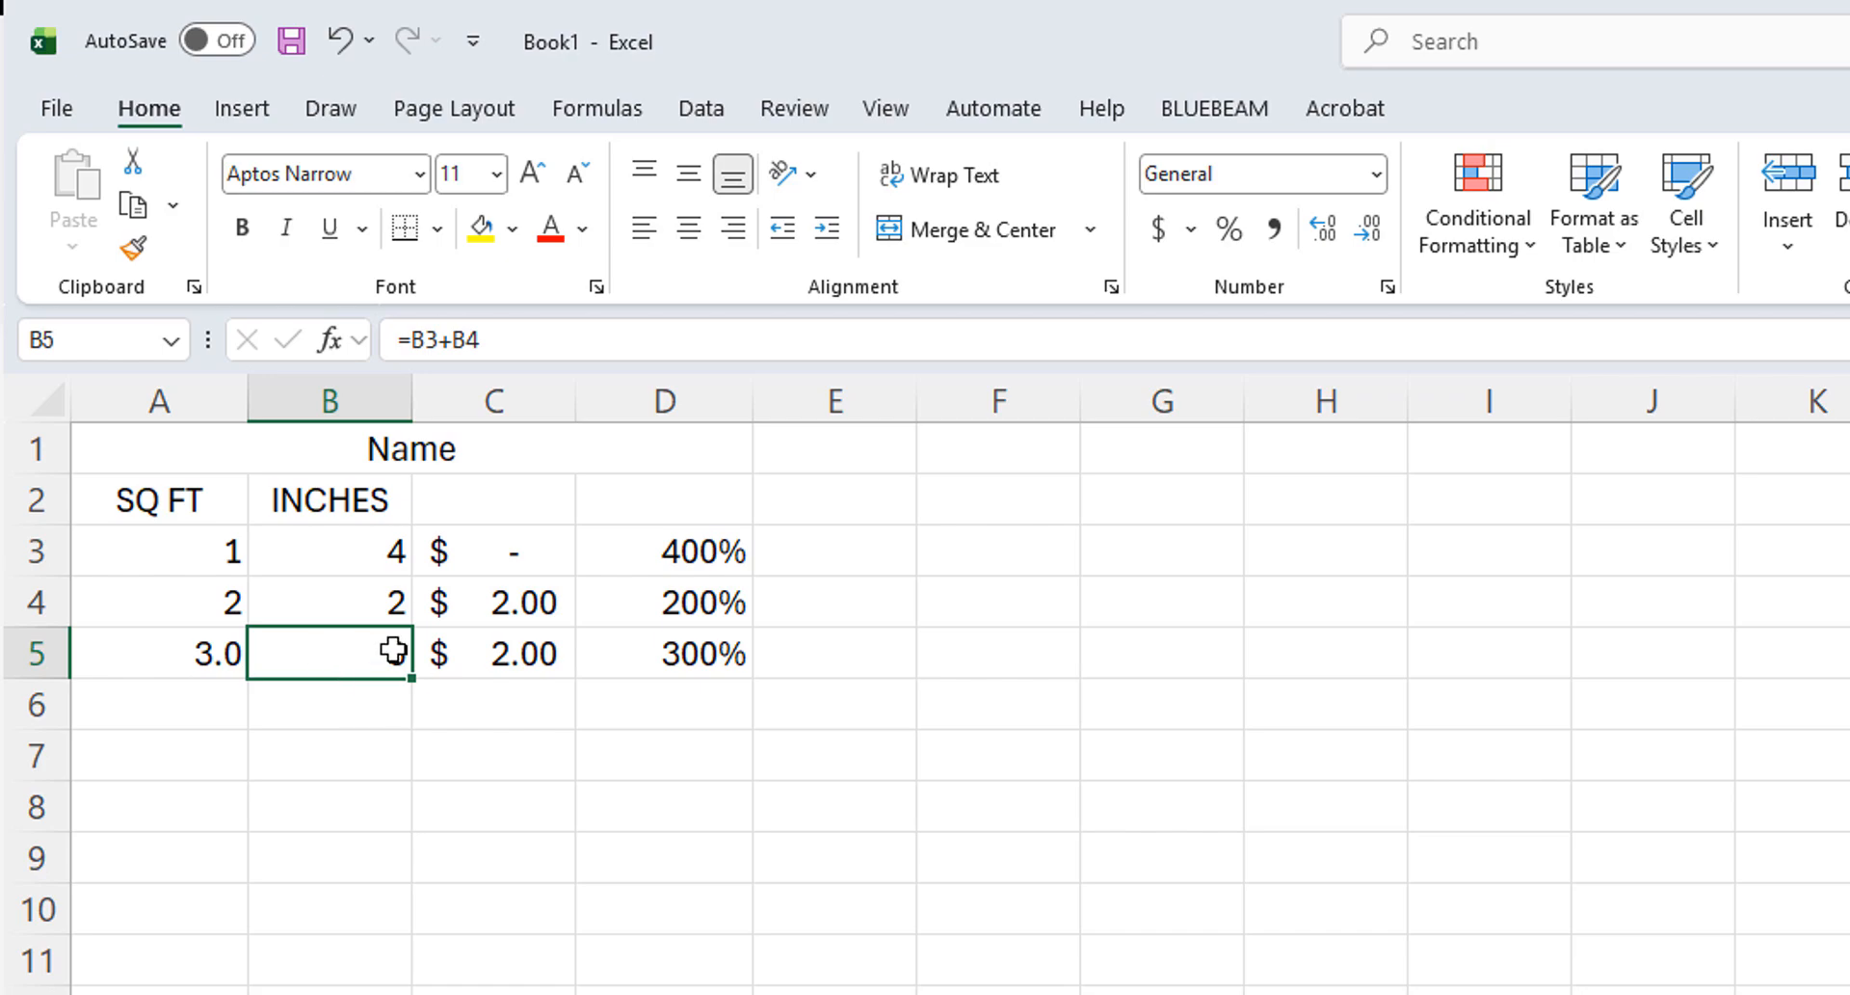
key(Delete)
text(=)
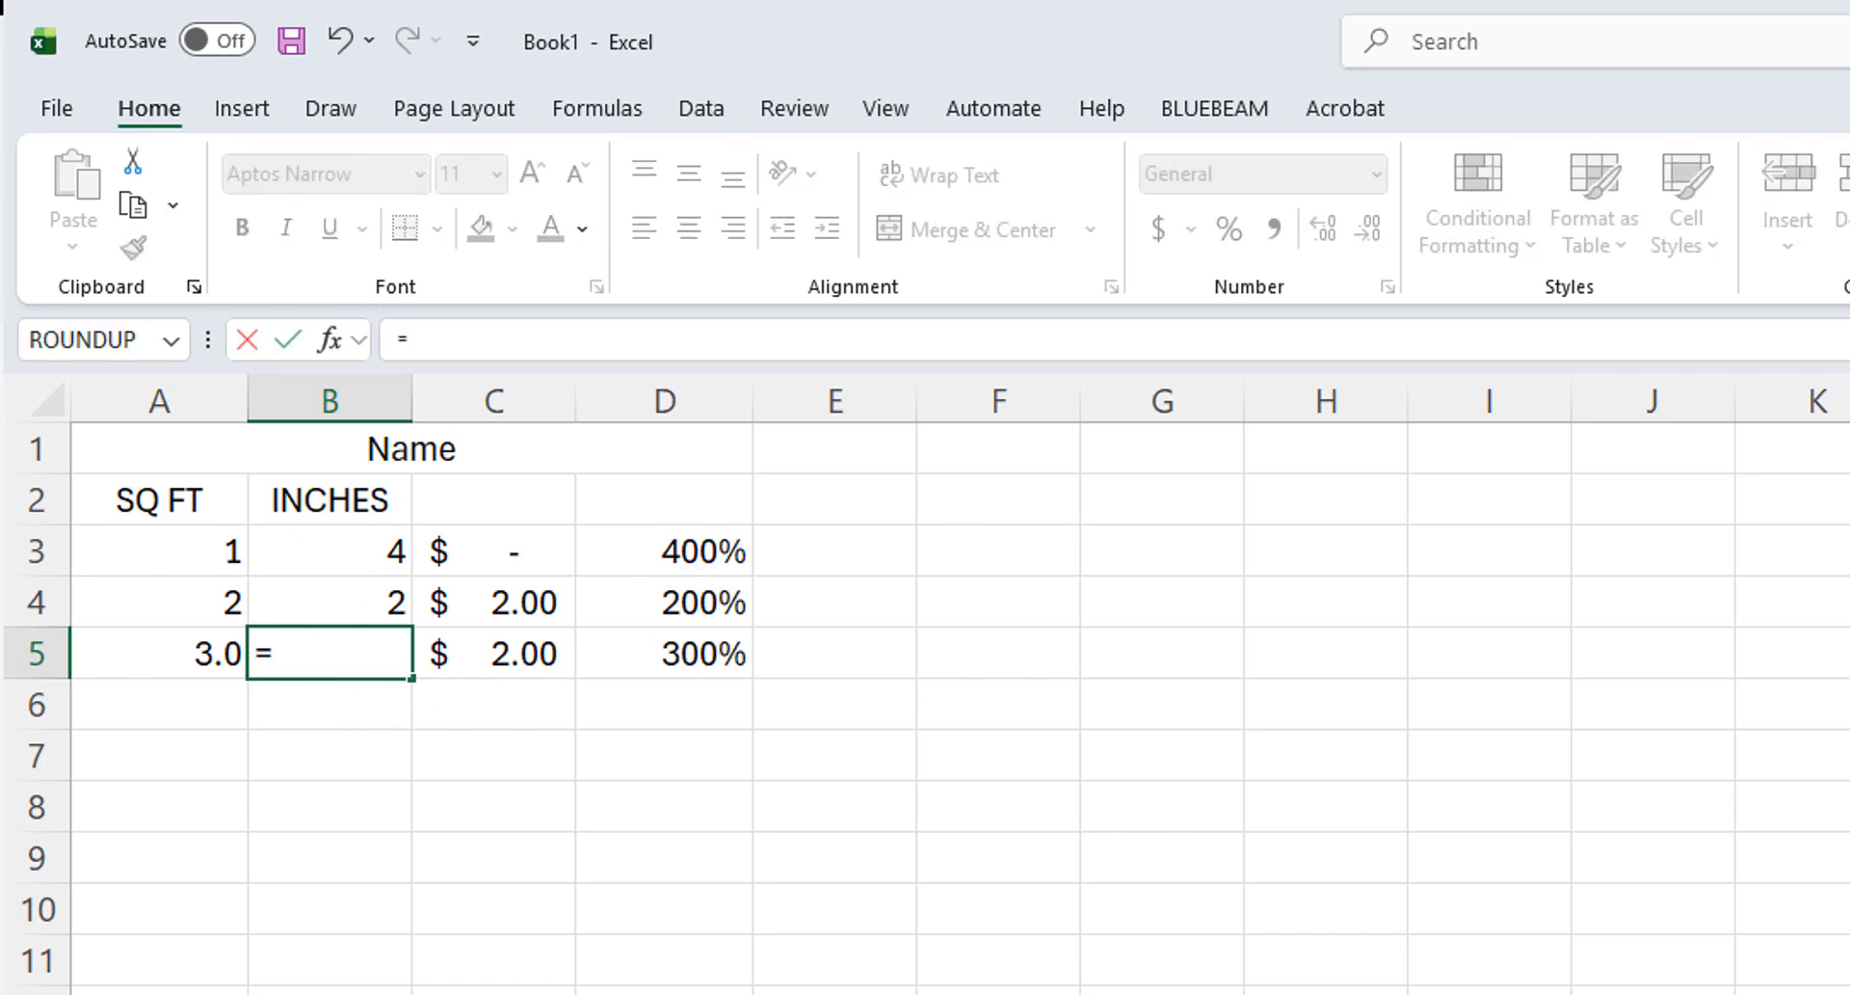
click(340, 547)
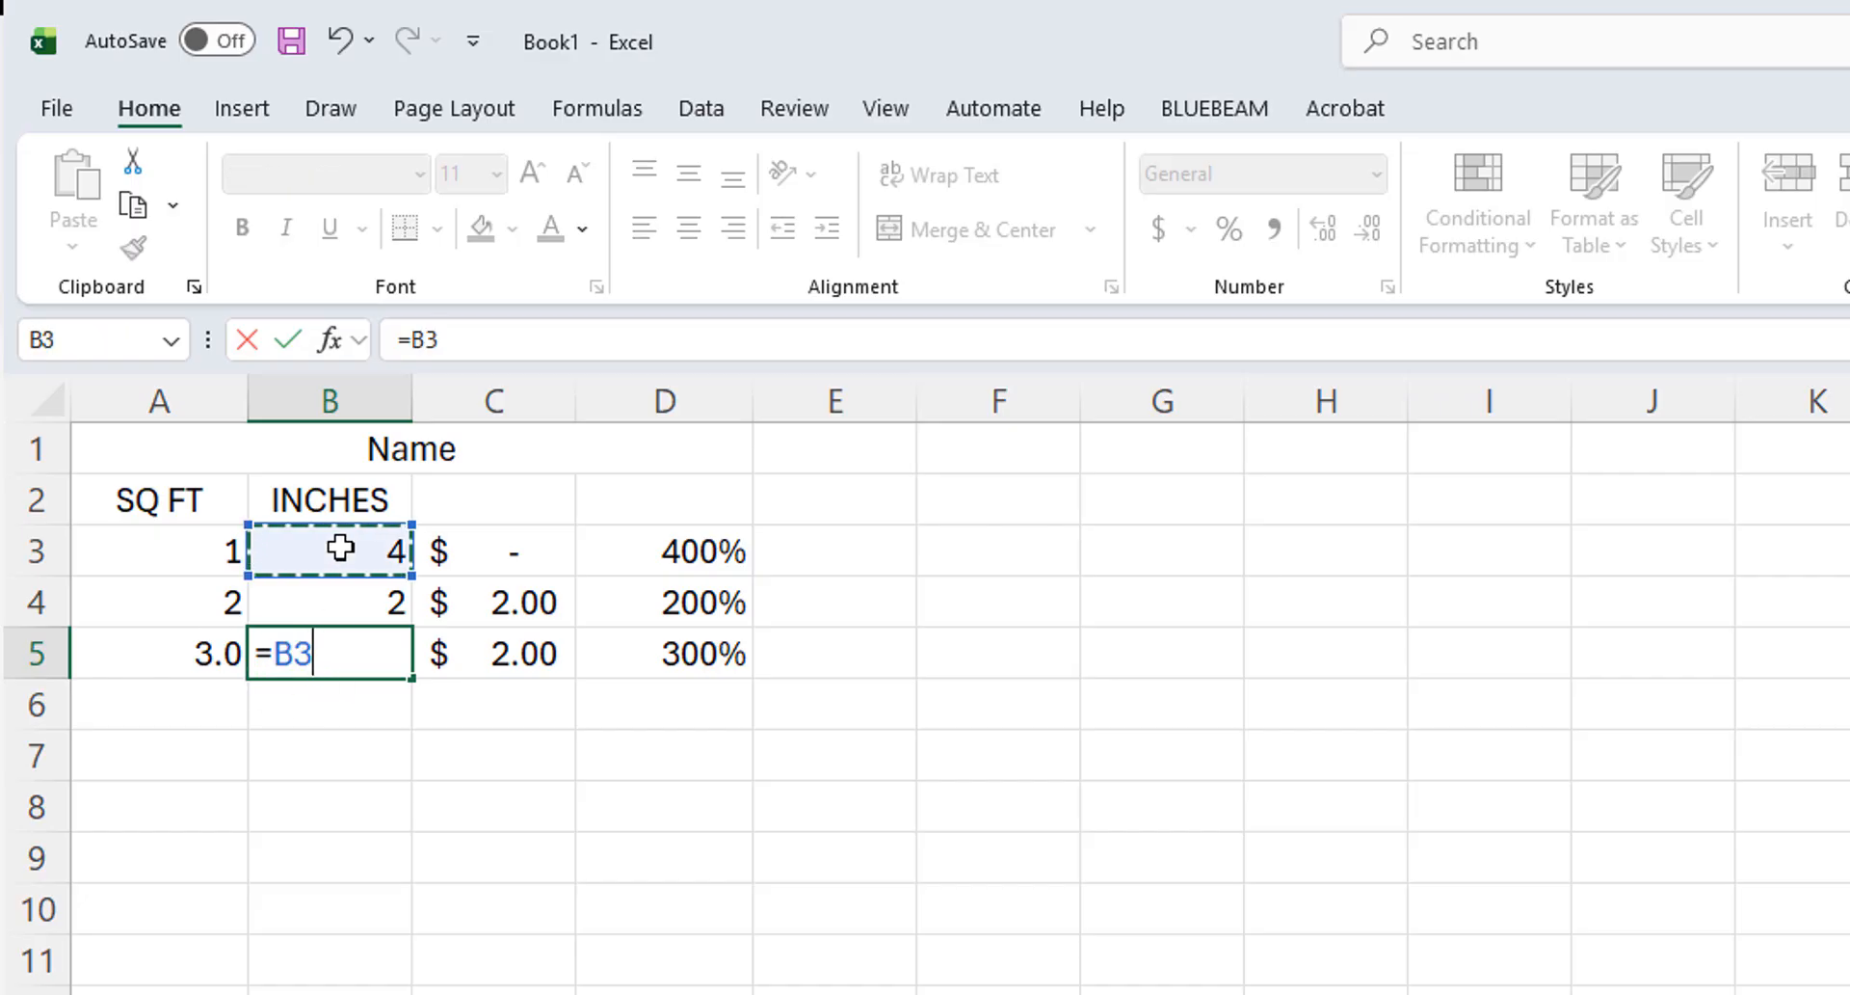
text(*)
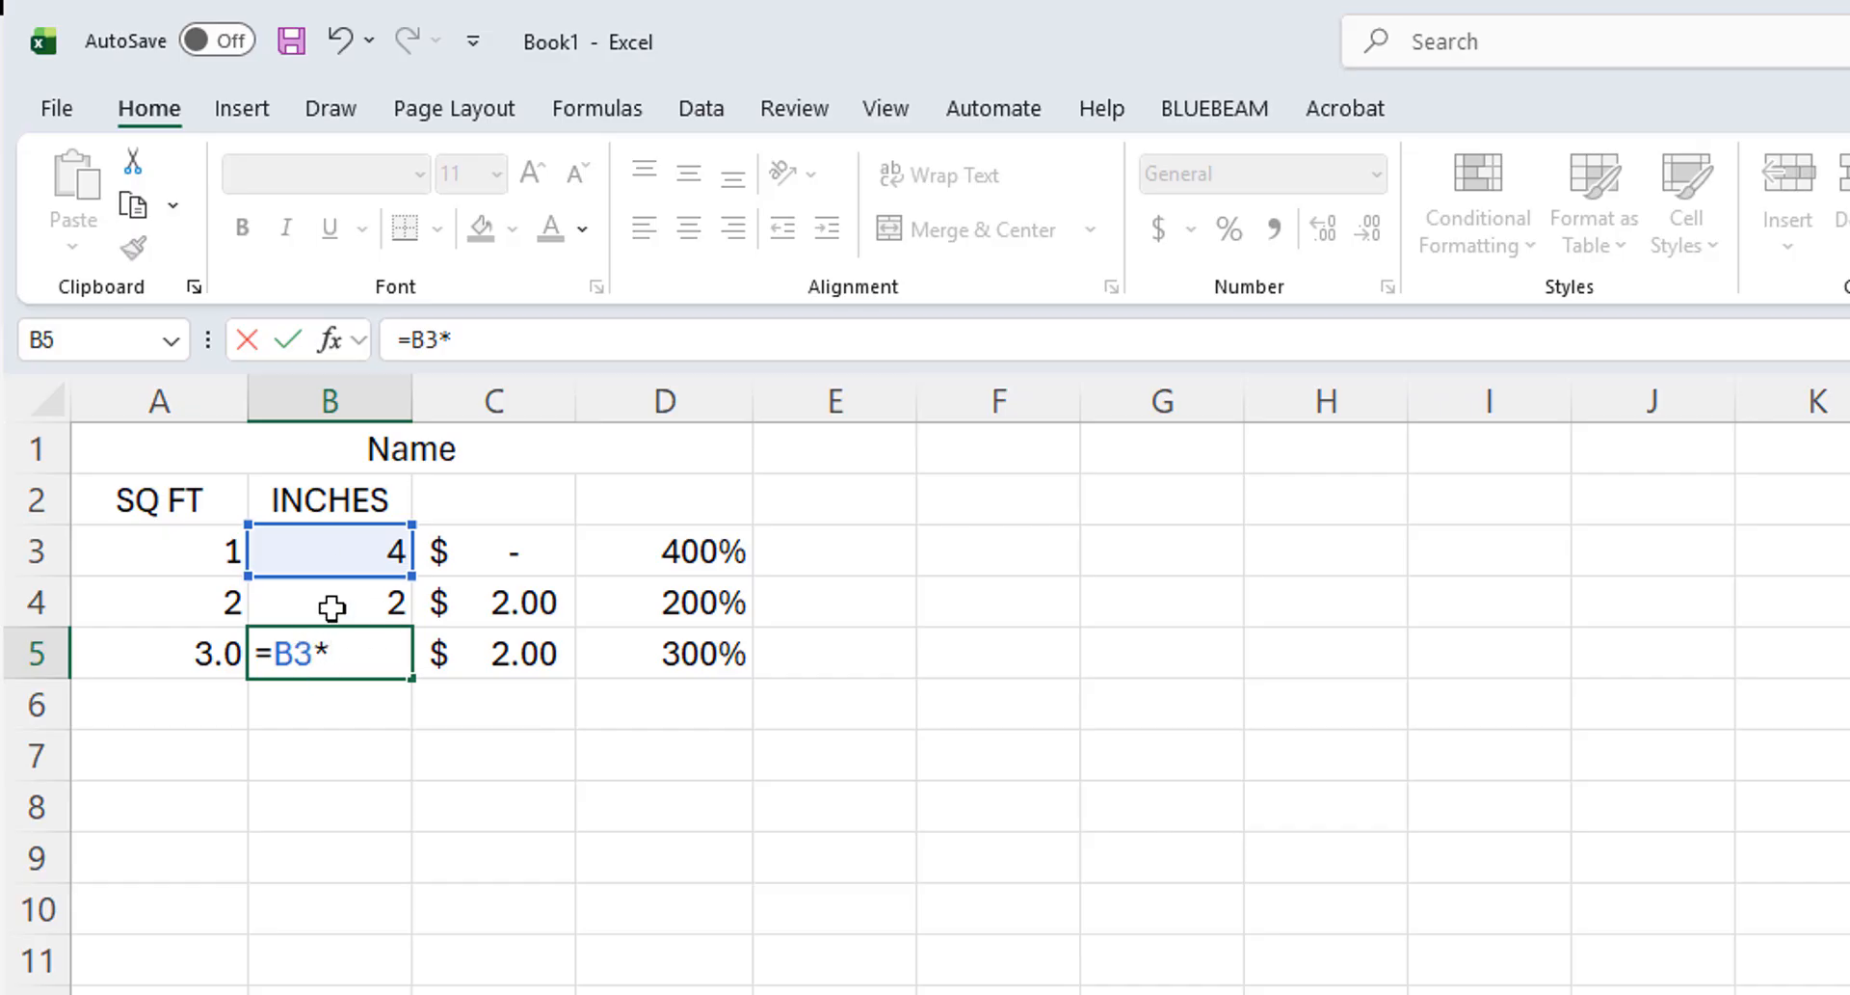
click(367, 609)
key(Return)
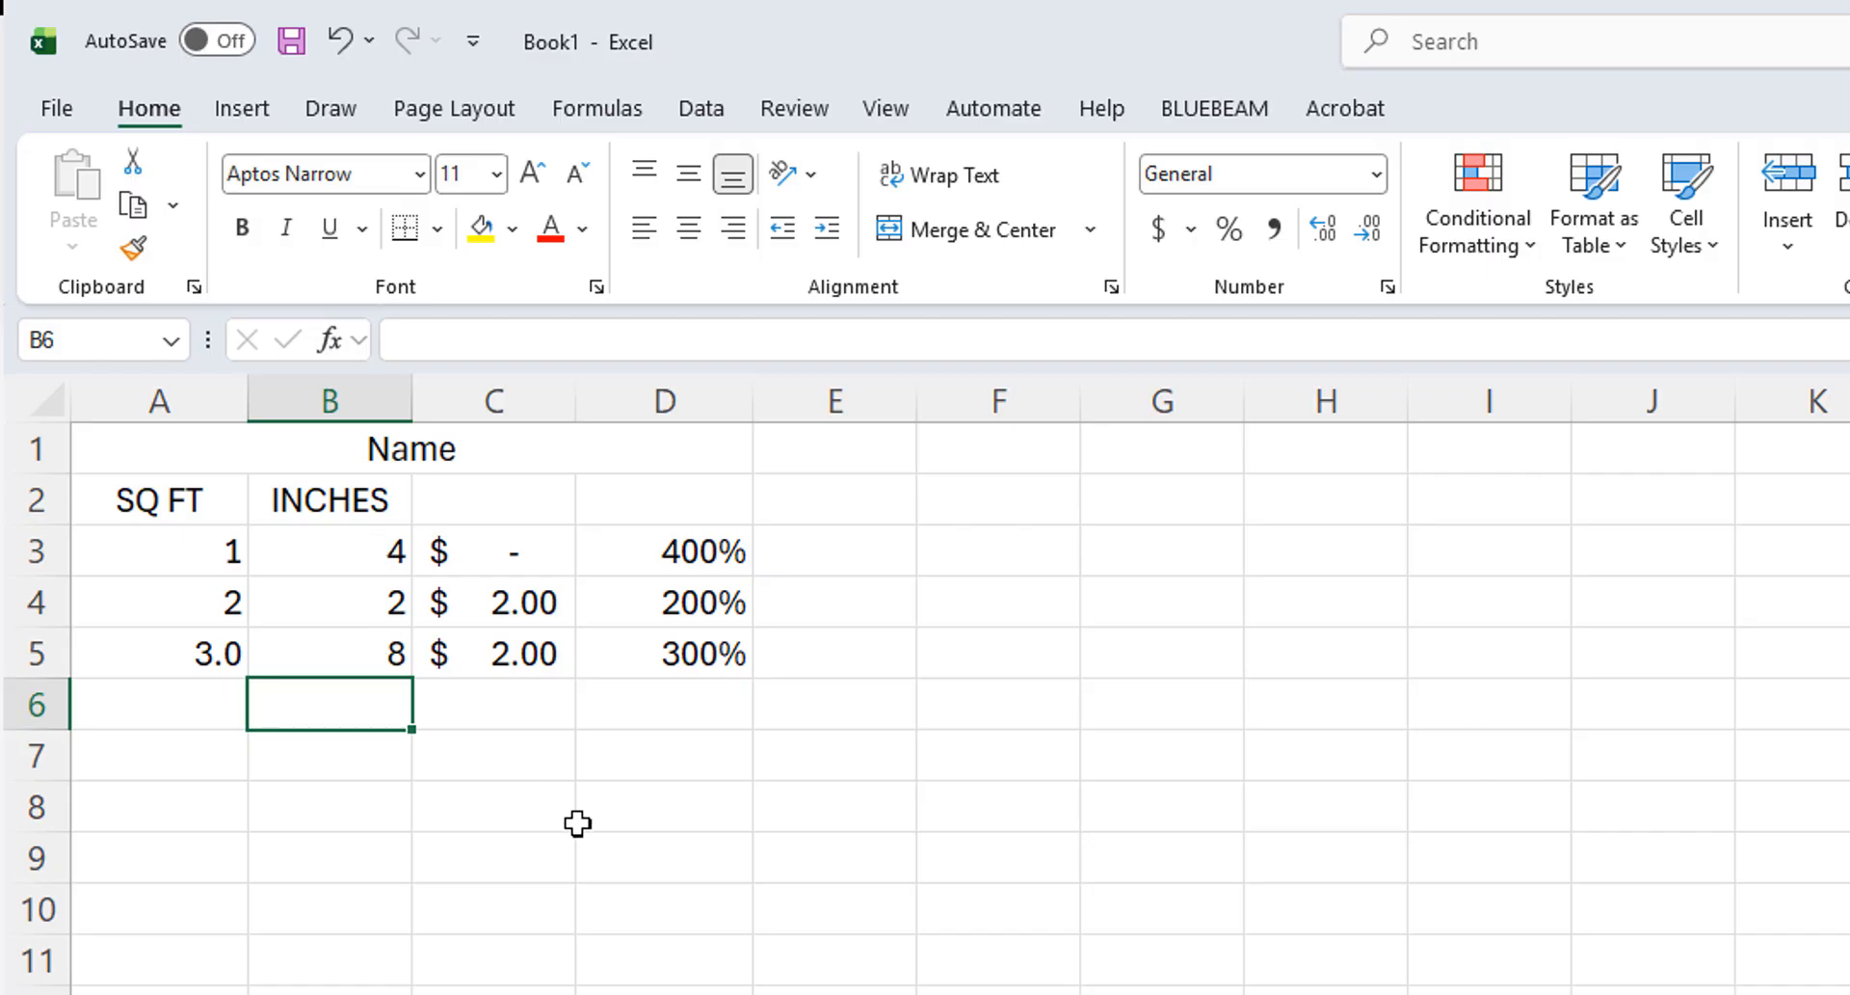
Insert a blank row above row 4, between the two value rows.
click(48, 605)
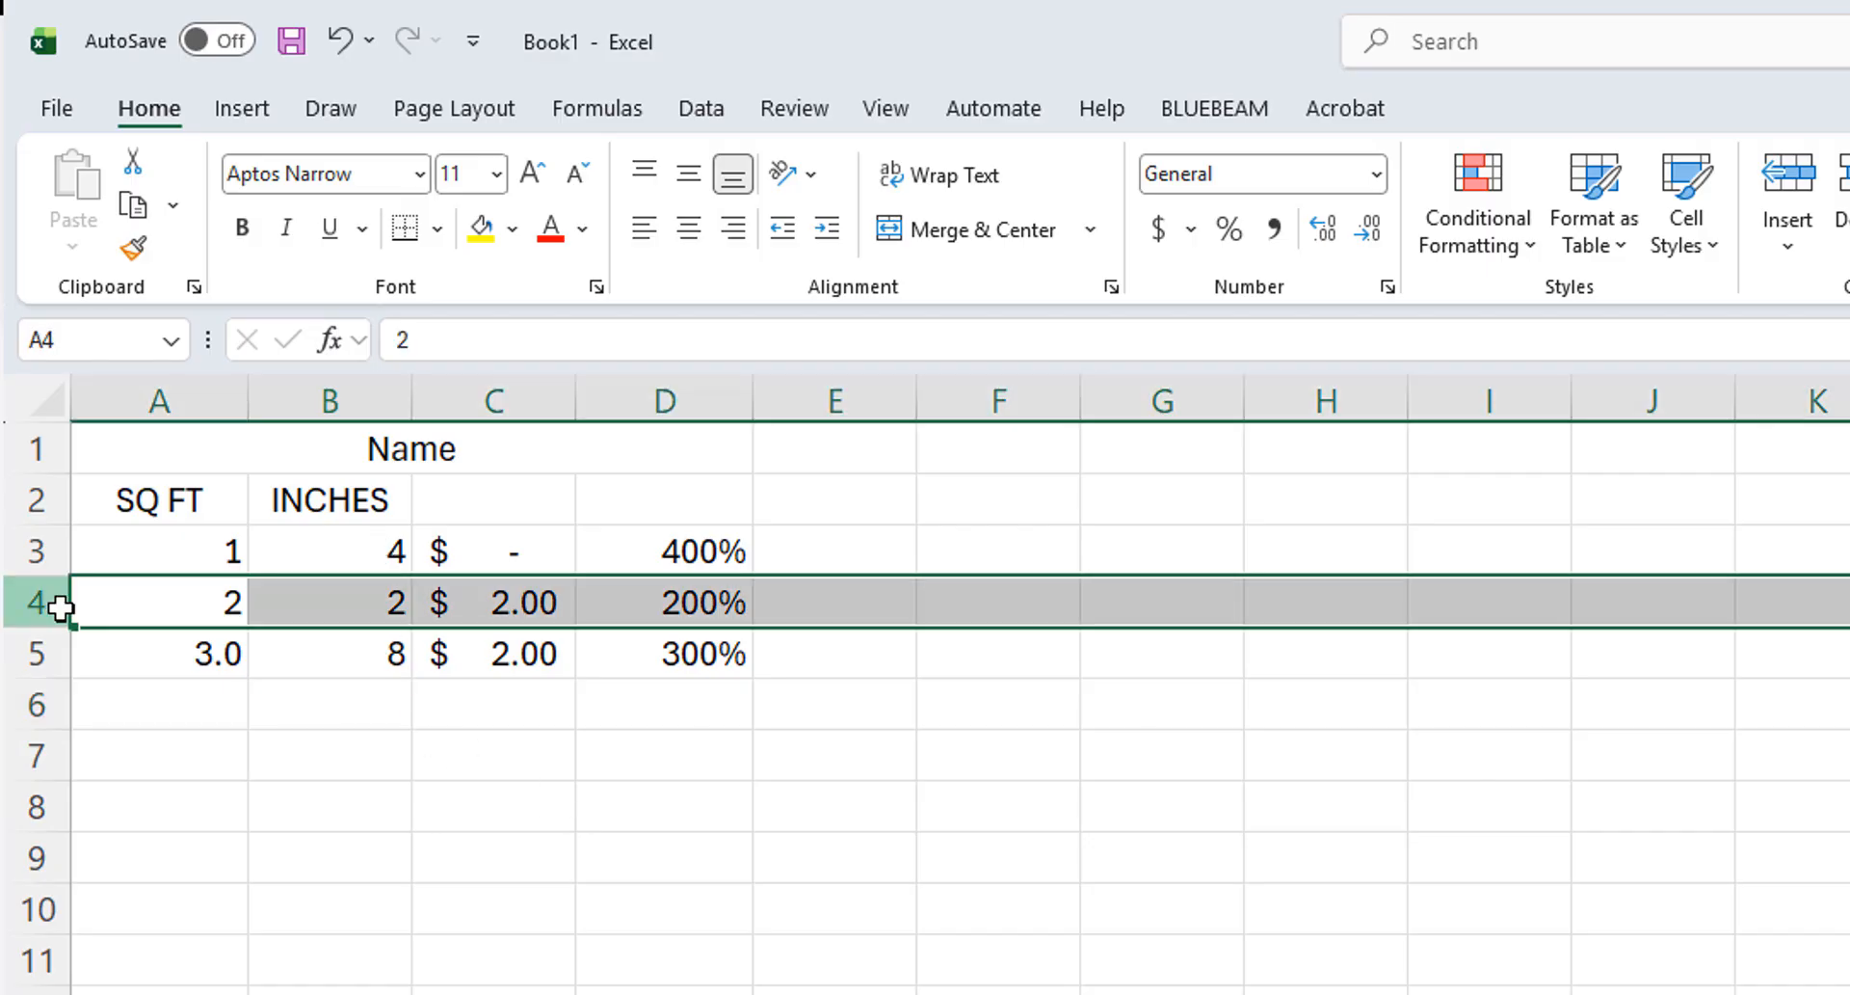
right_click(50, 605)
click(175, 952)
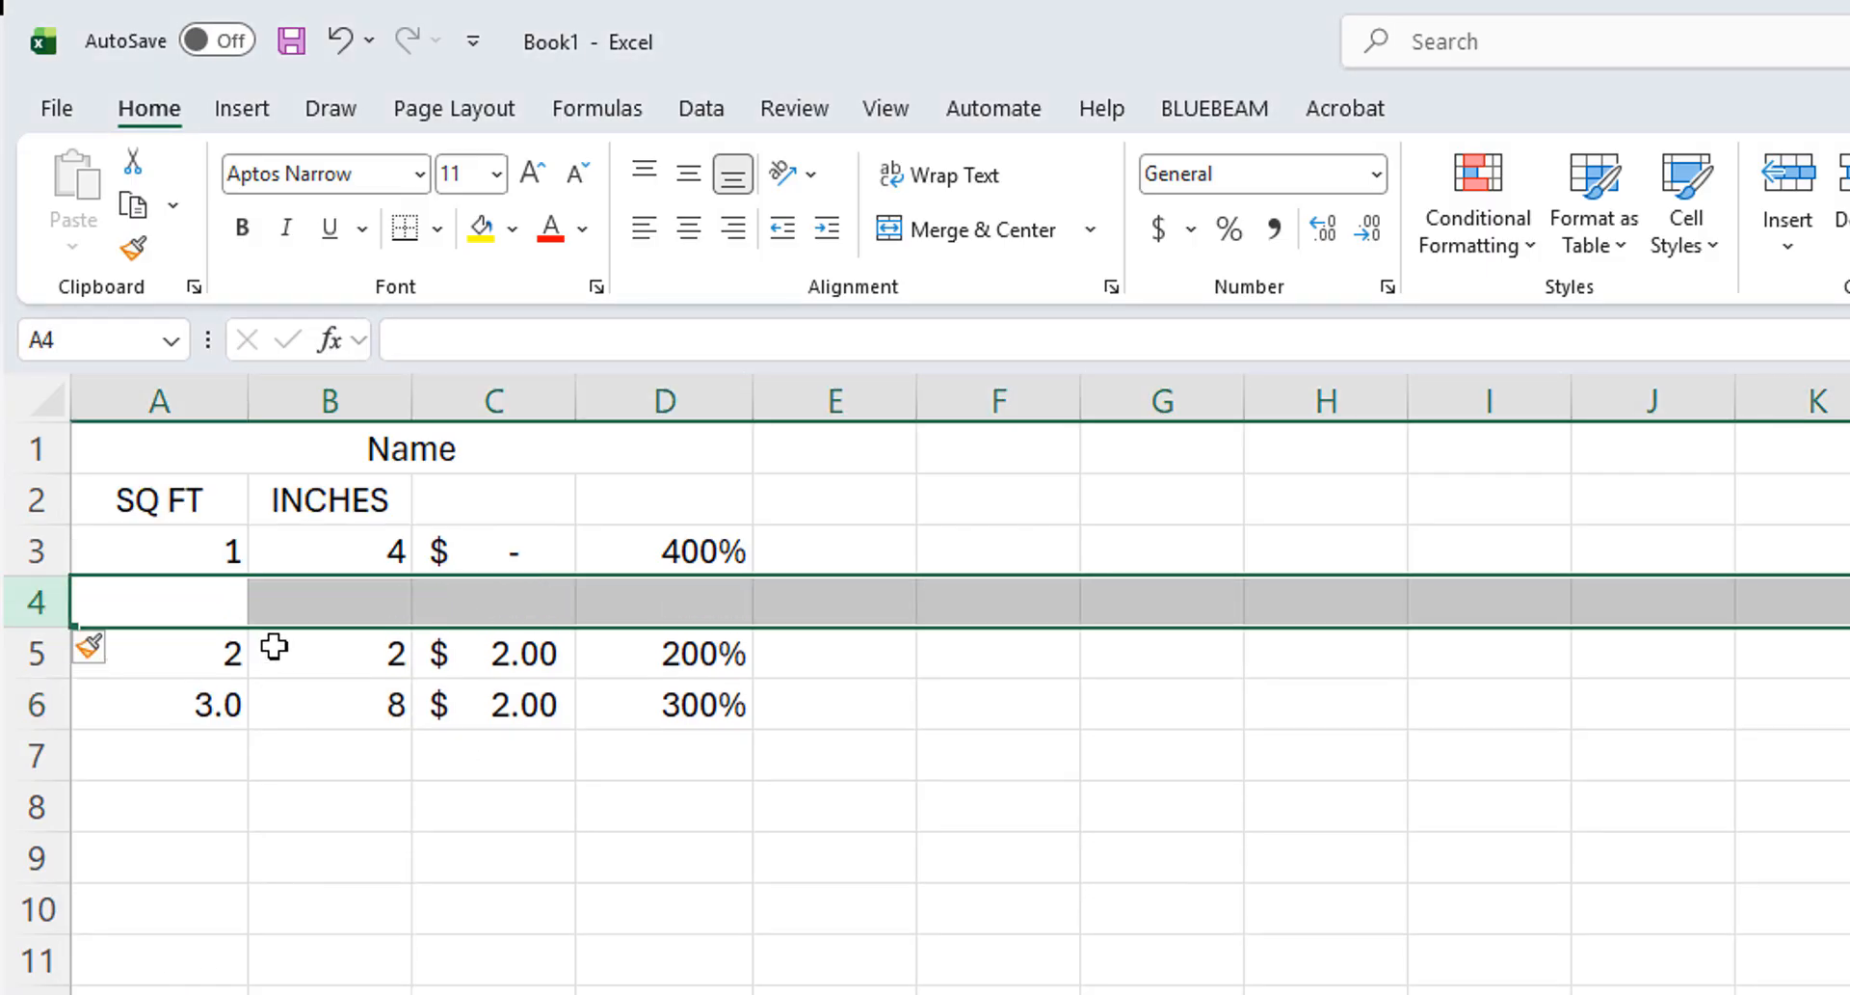
Enter the value 2 in each of the cells A4, B4, C4 and D4 of the blank row.
click(183, 605)
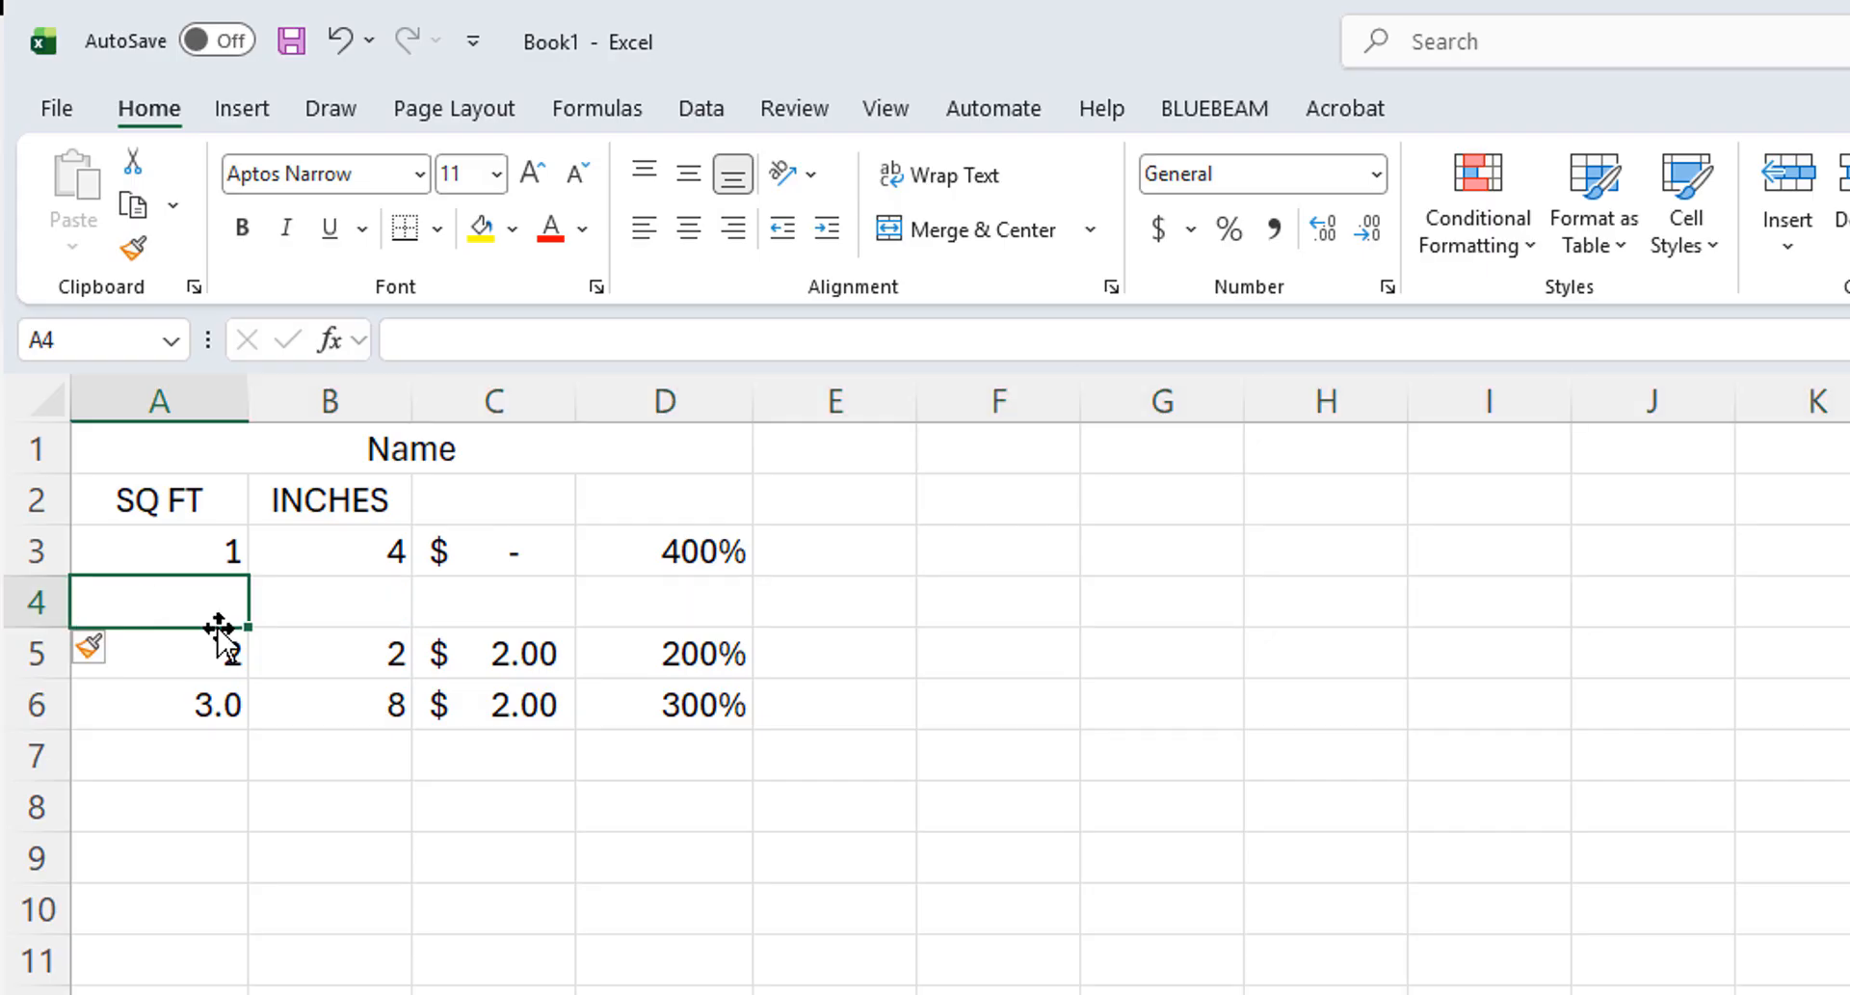
text(2)
key(Tab)
text(2)
key(Tab)
text(2)
key(Tab)
text(2)
key(Tab)
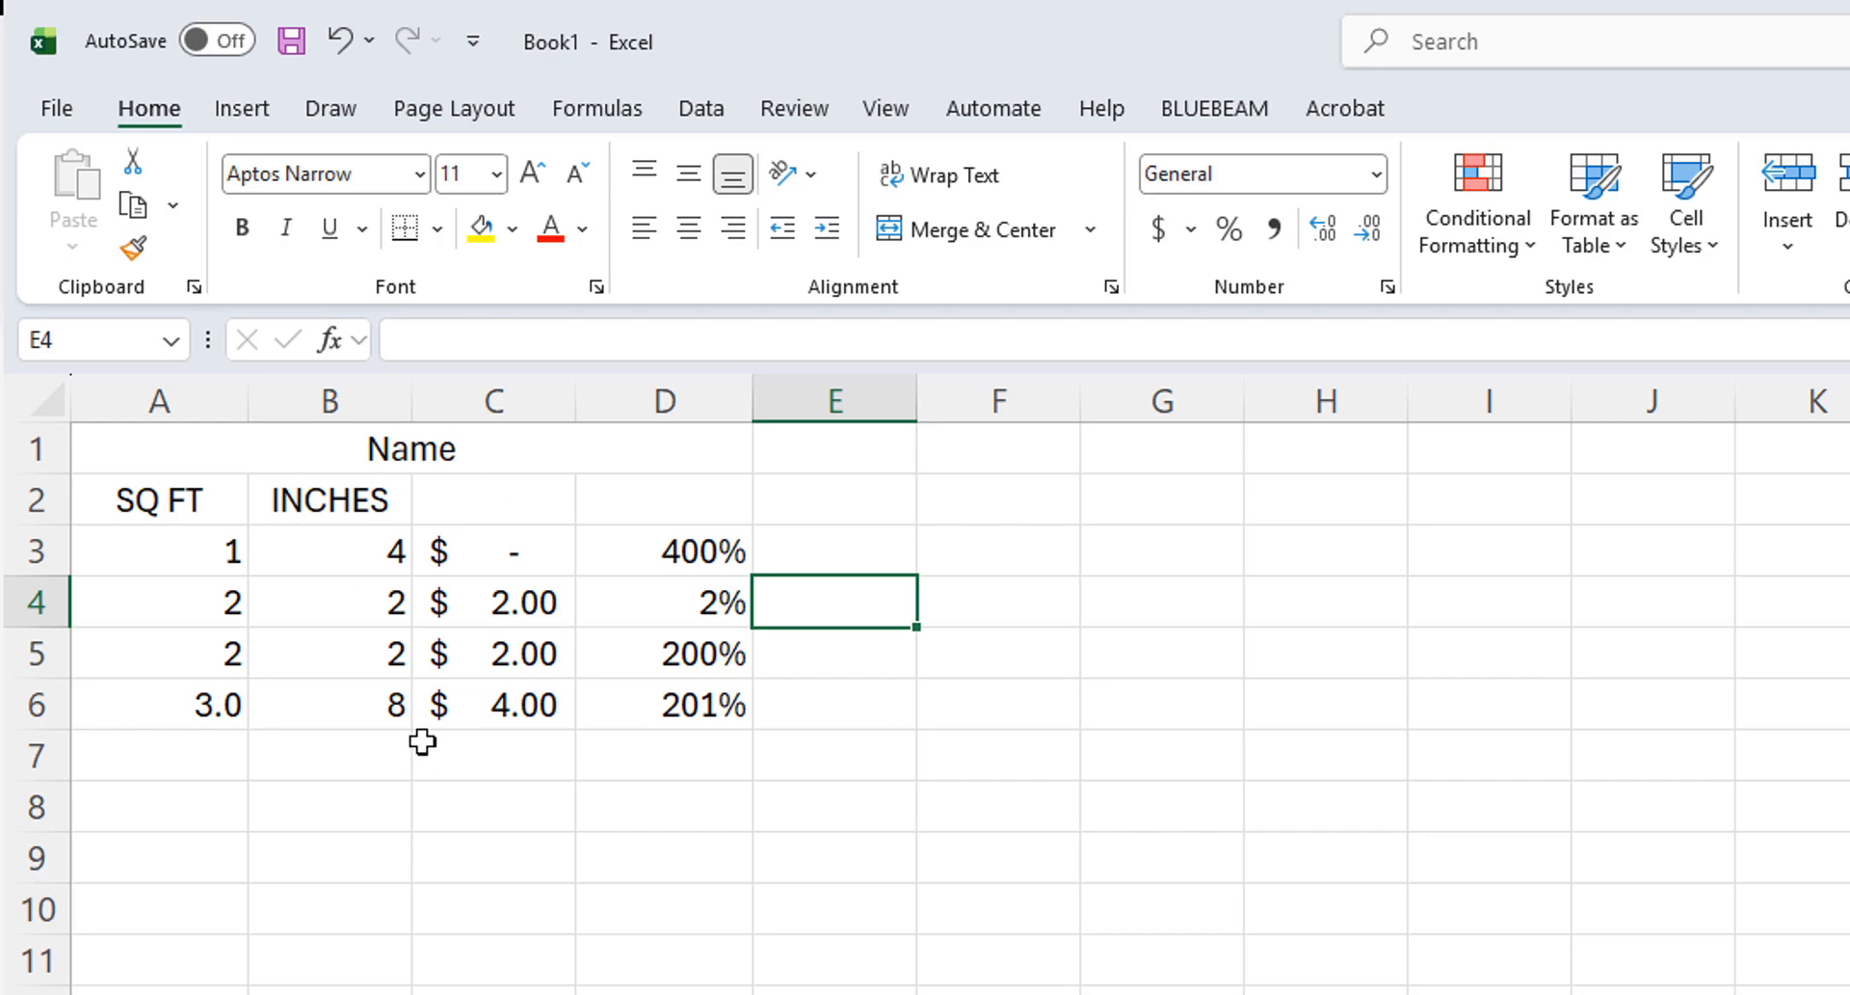
Check the formula in B6 and extend it to include the inserted row's value, making it =B3*B5*B4.
click(382, 708)
key(F2)
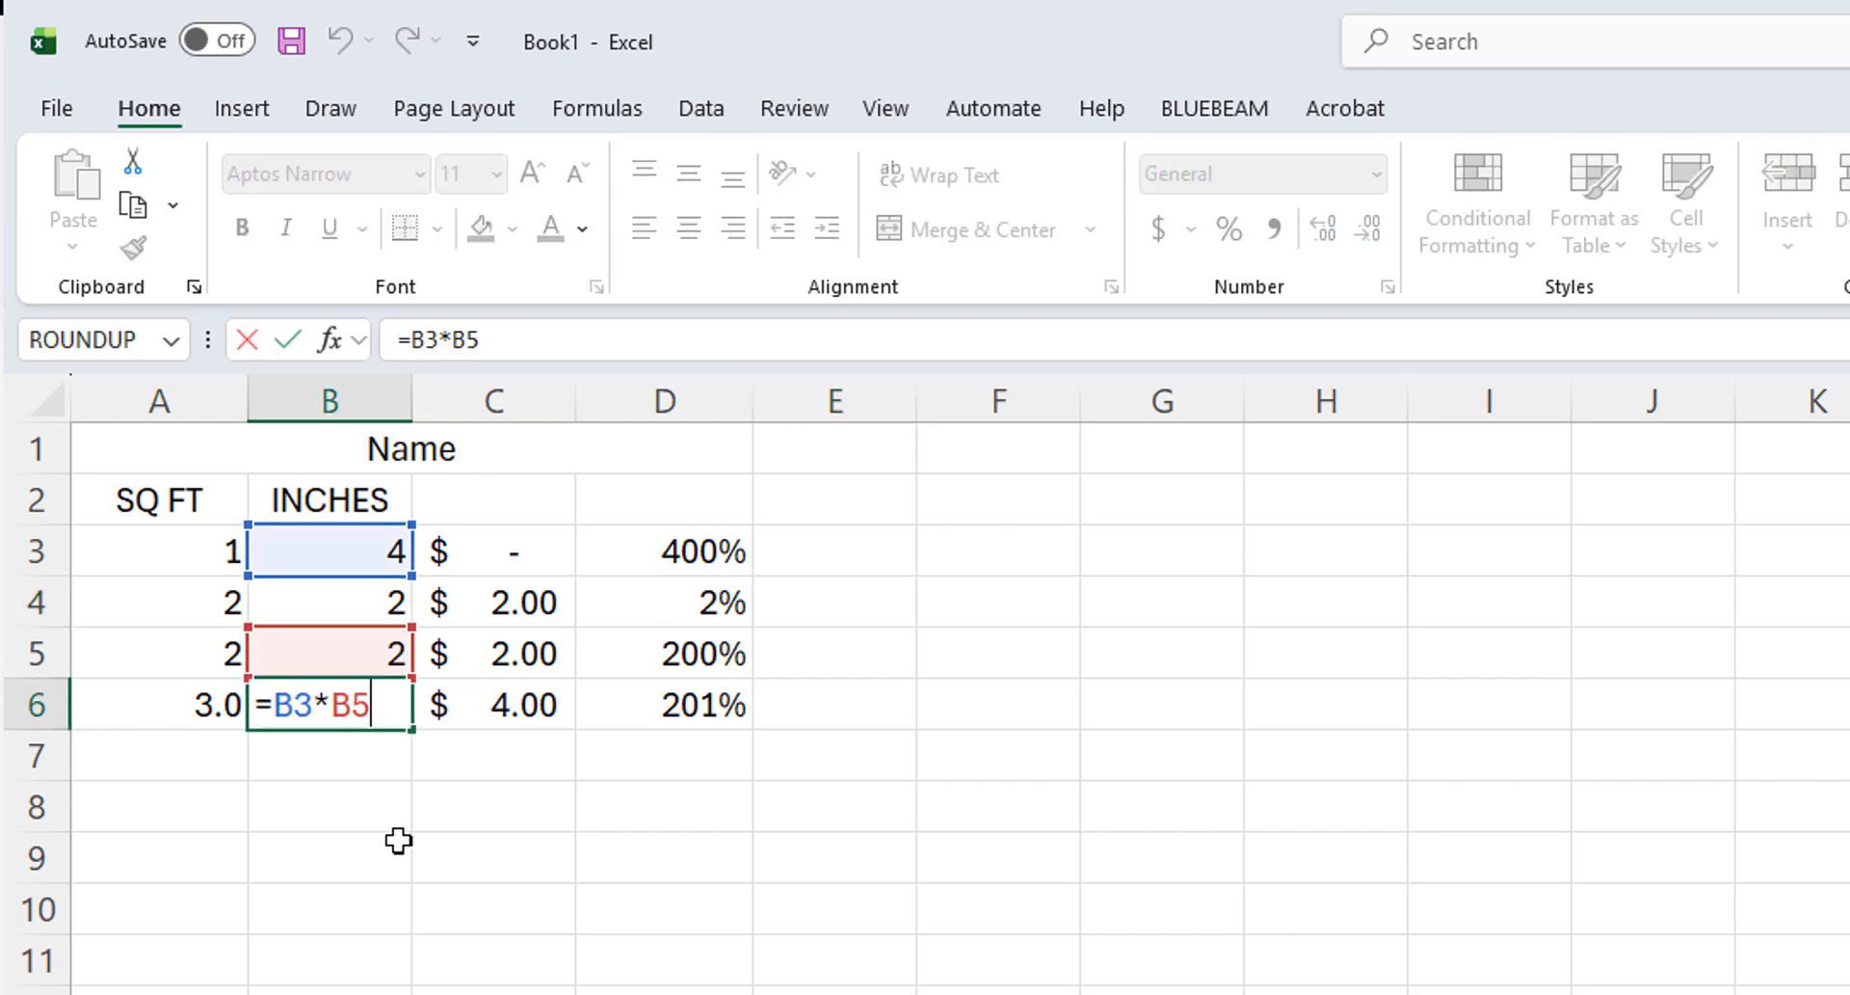
key(Escape)
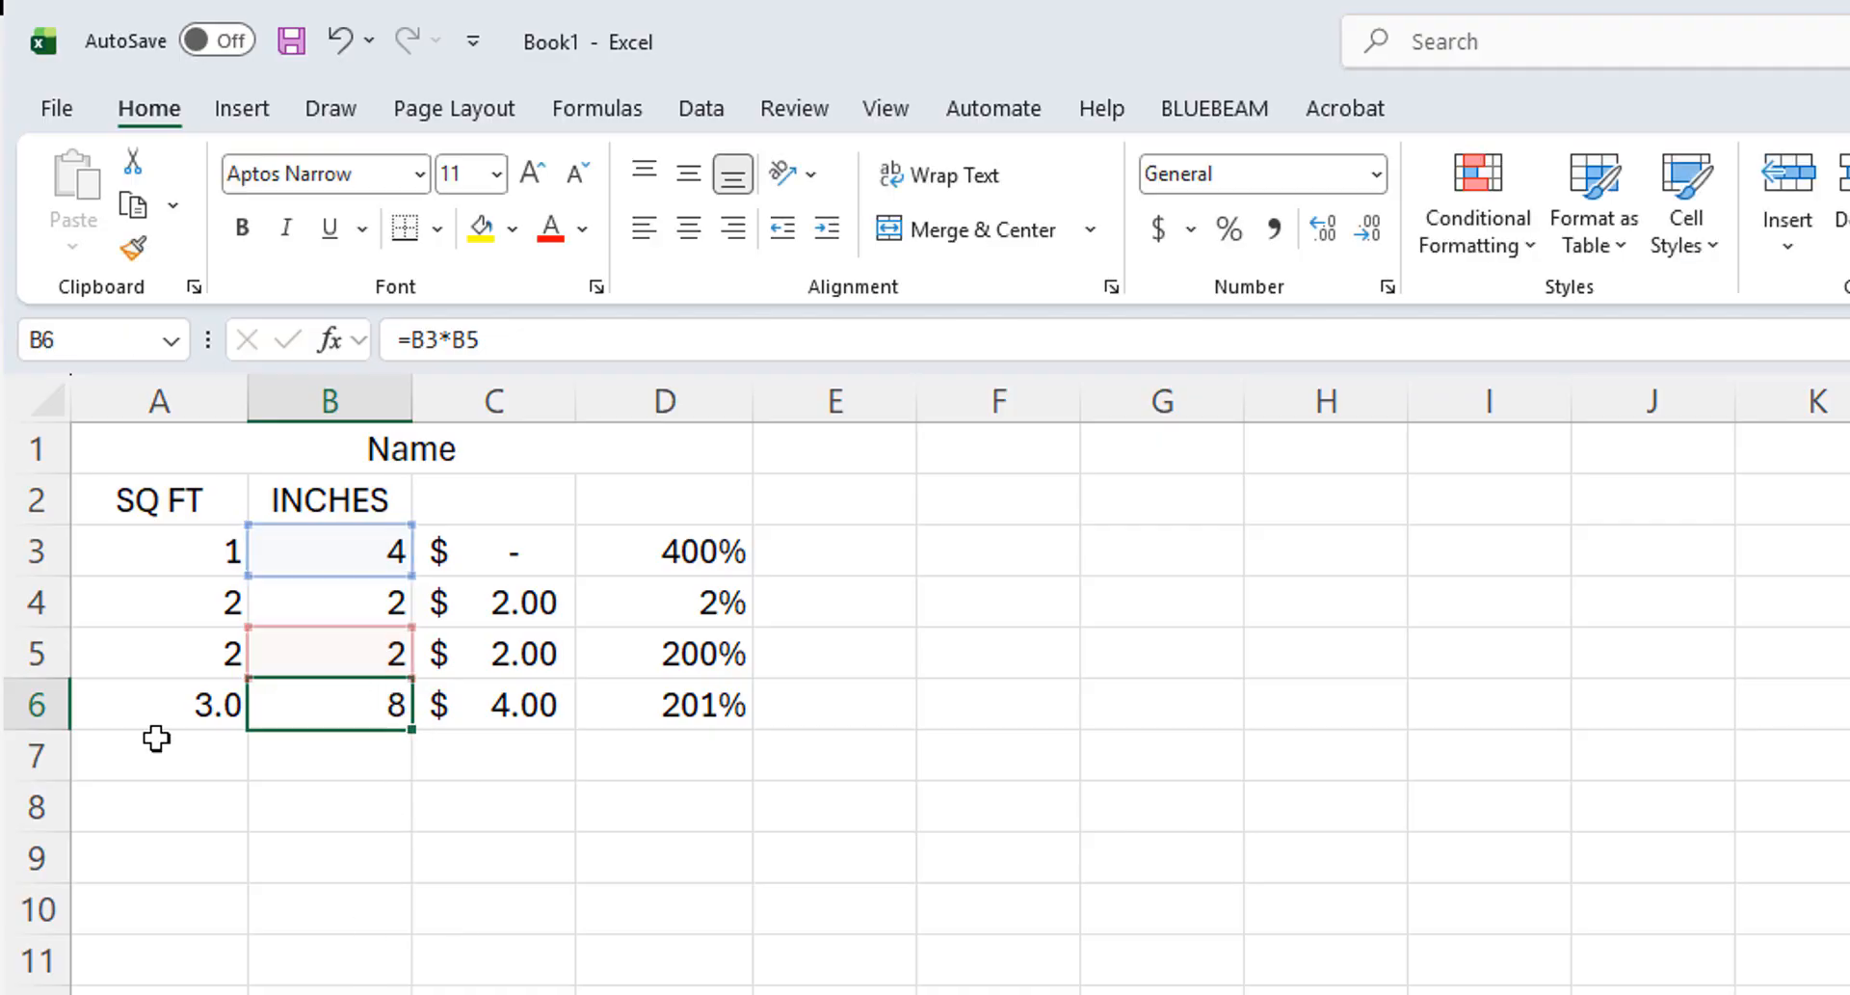
double_click(343, 705)
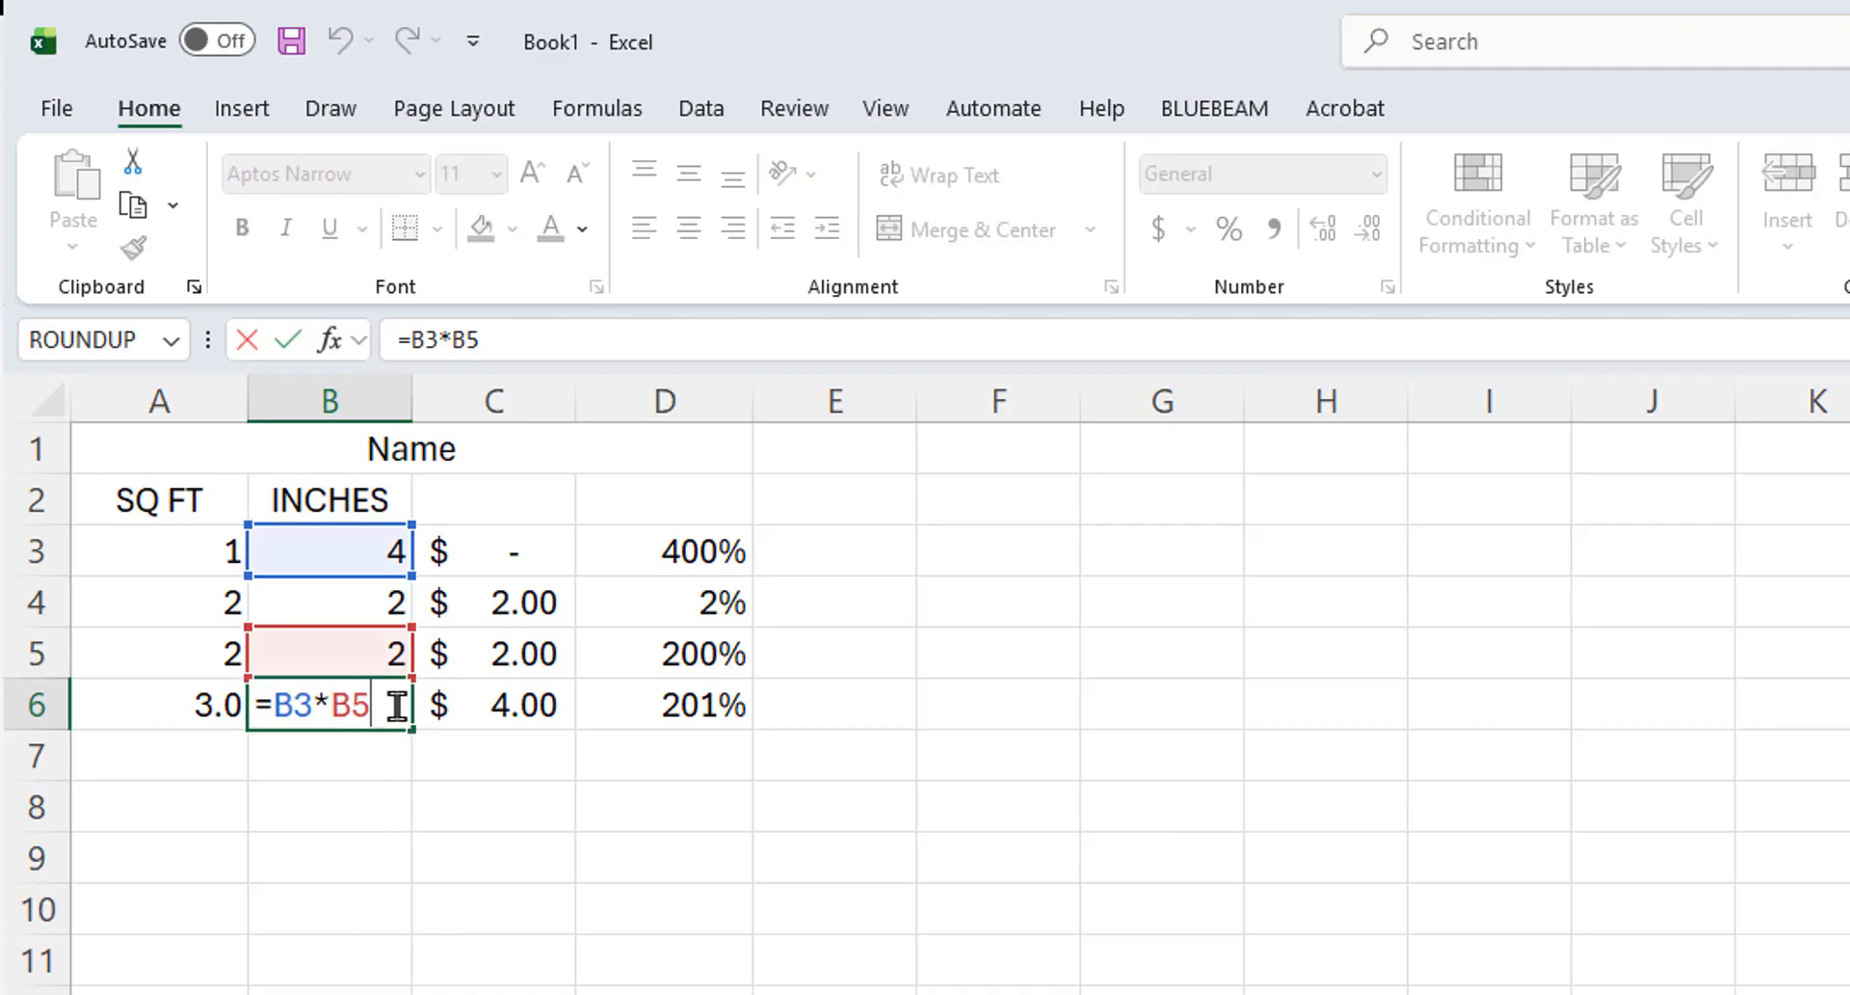
text(*)
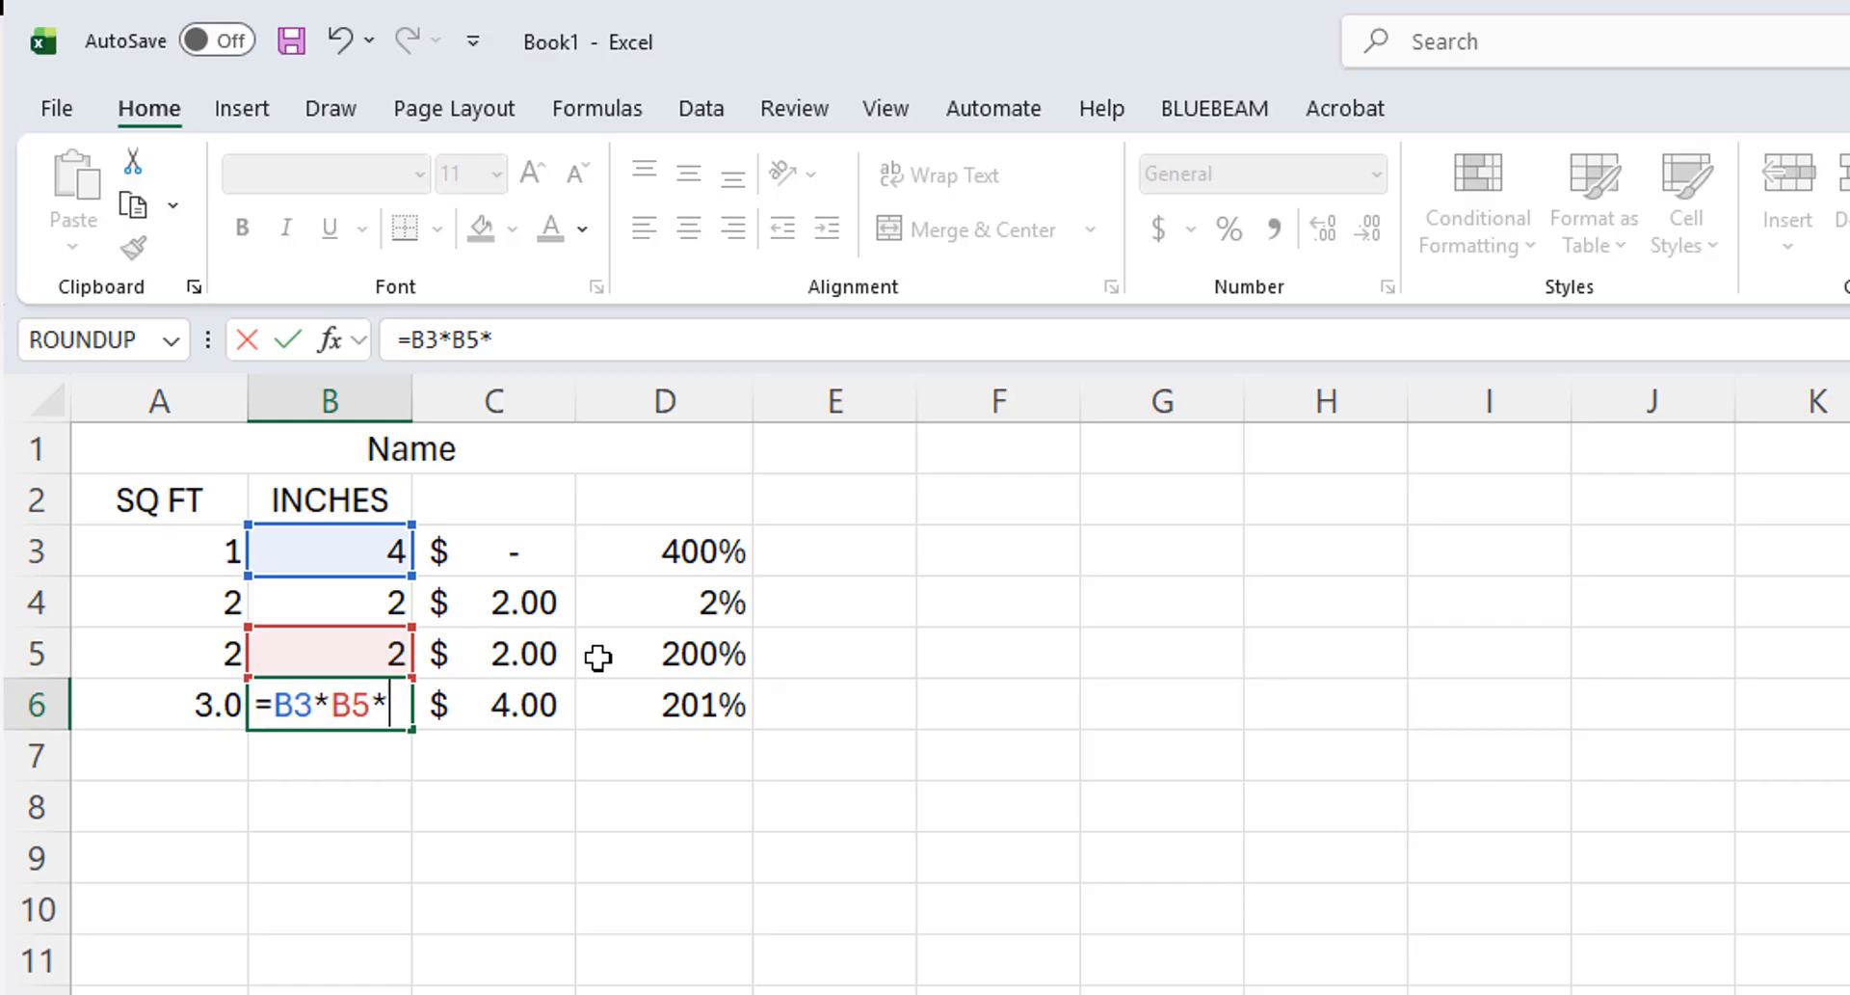
click(316, 608)
key(Return)
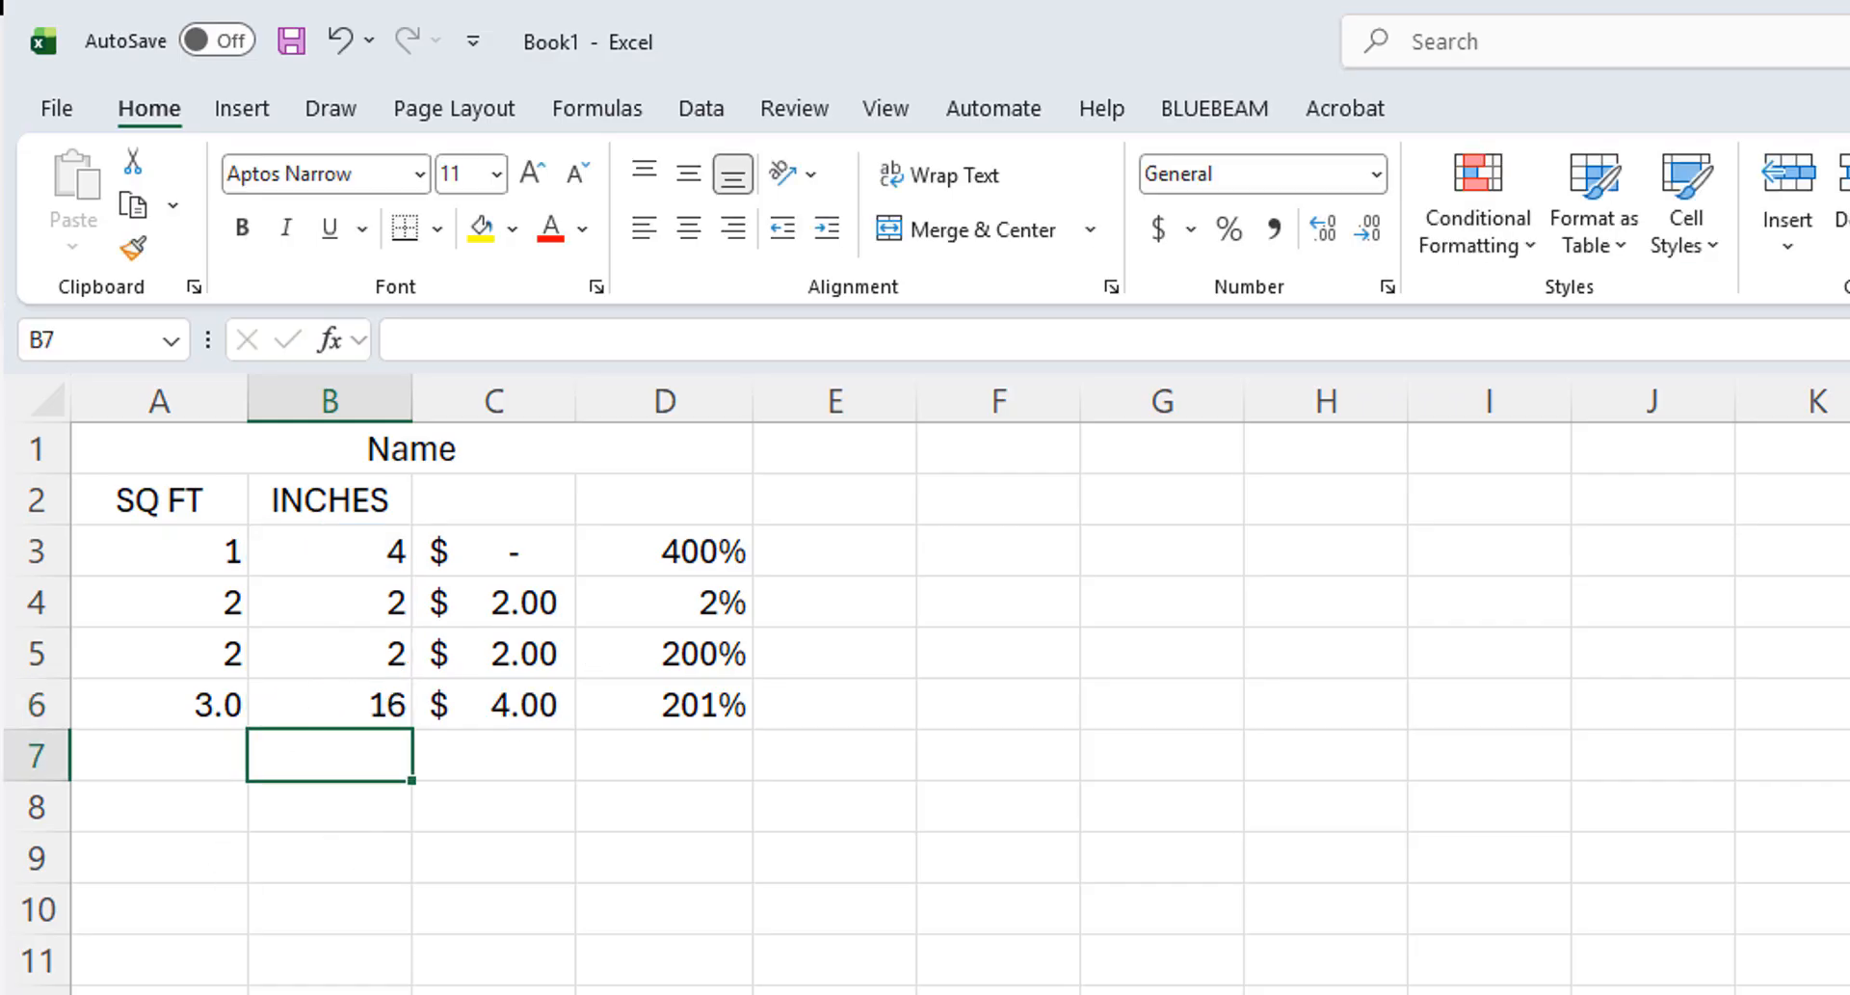
Fill the INCHES heading cell with yellow and color the values in B3:B5 red.
click(338, 486)
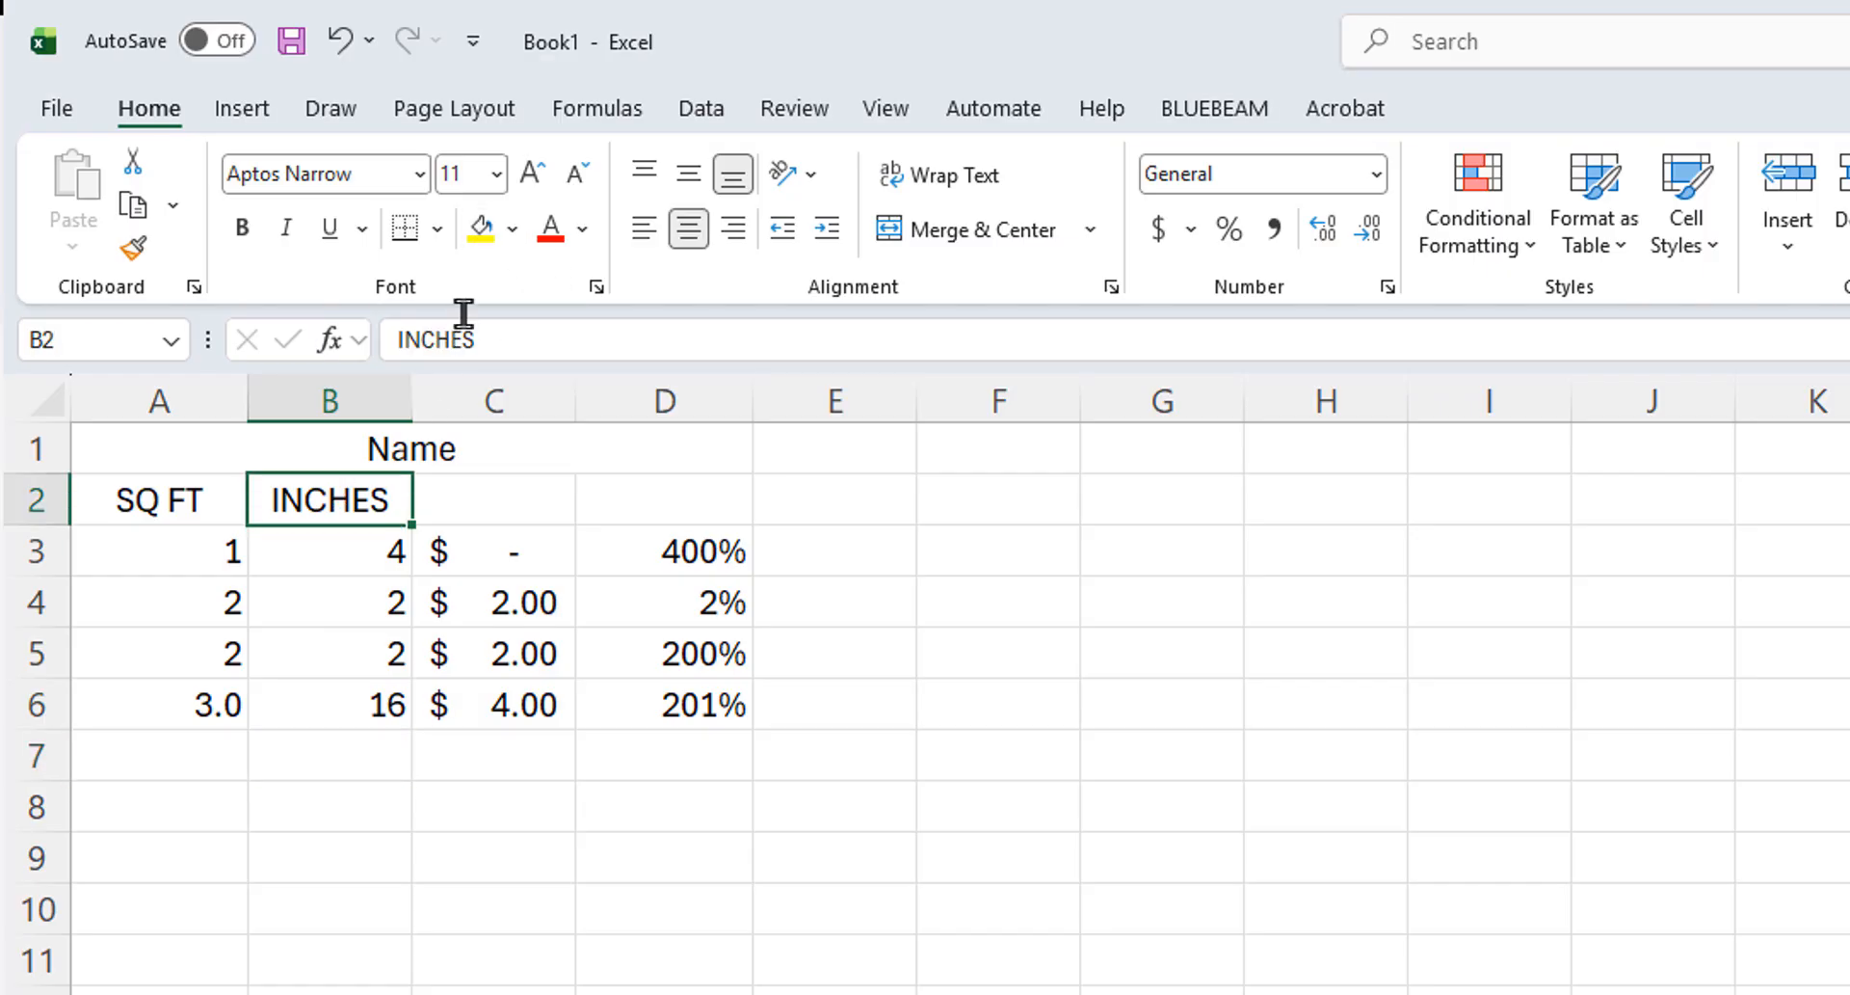
click(481, 230)
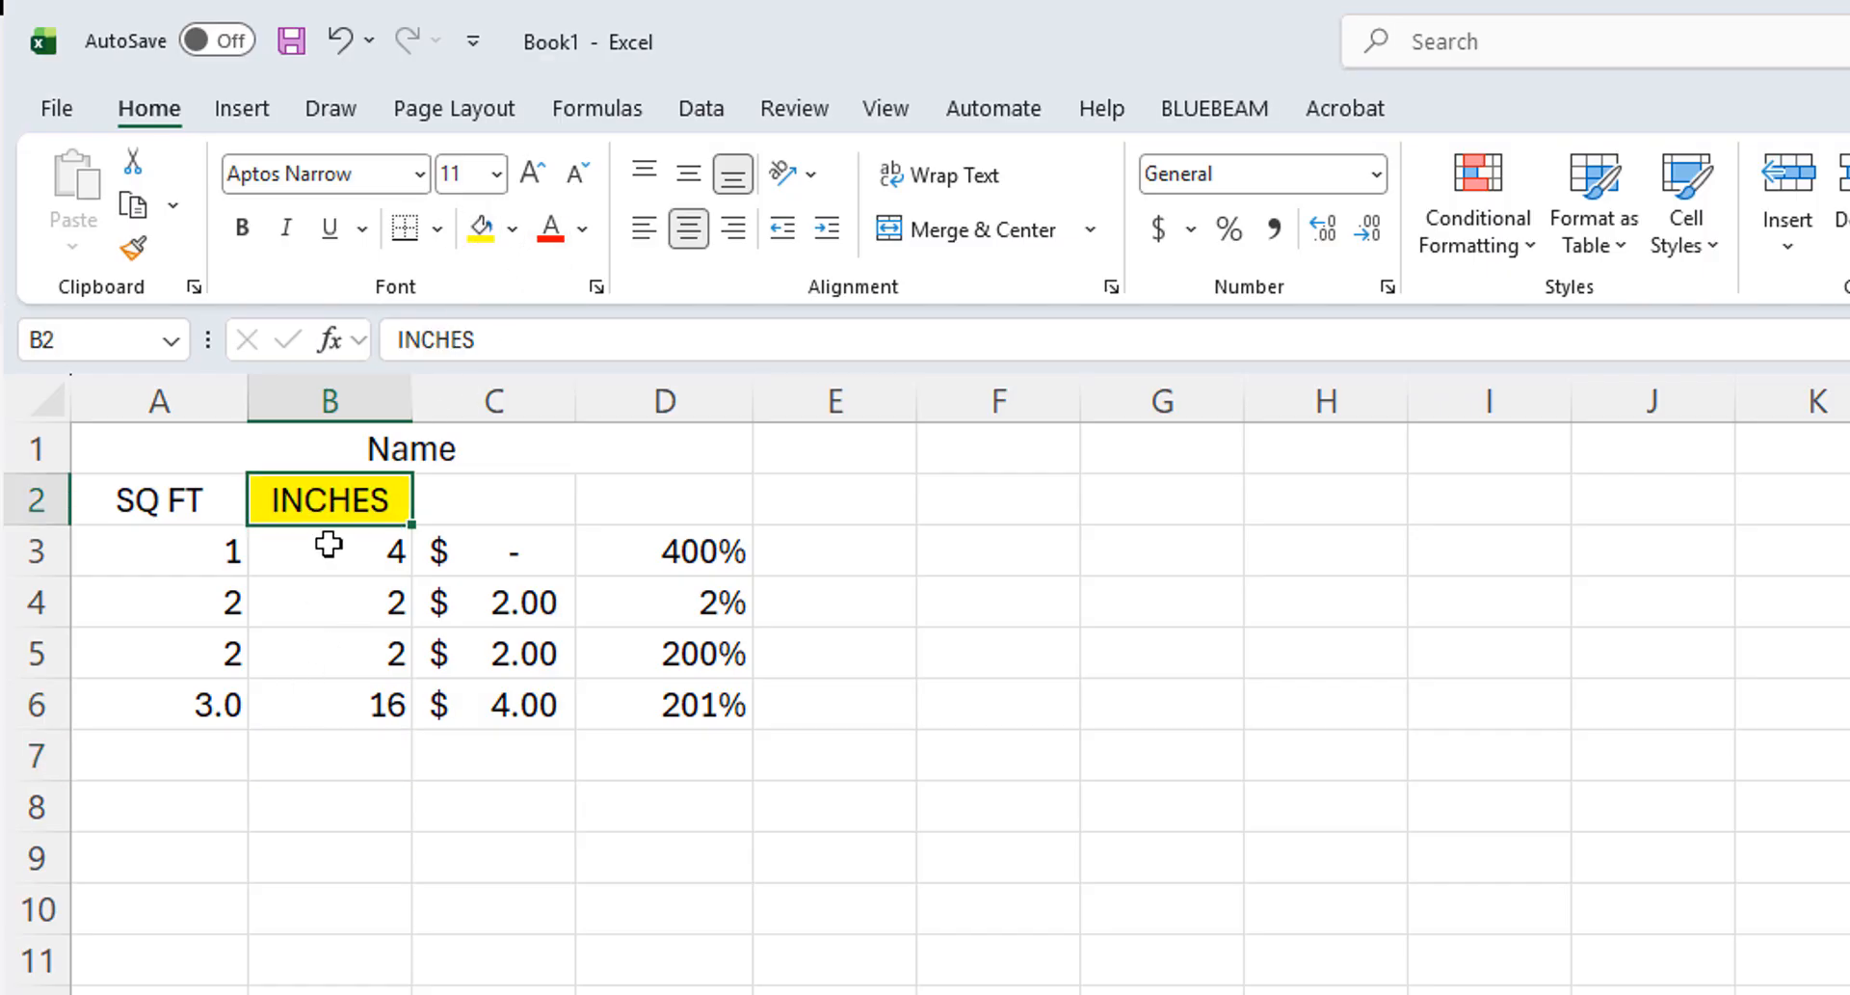
drag(330, 547, 336, 658)
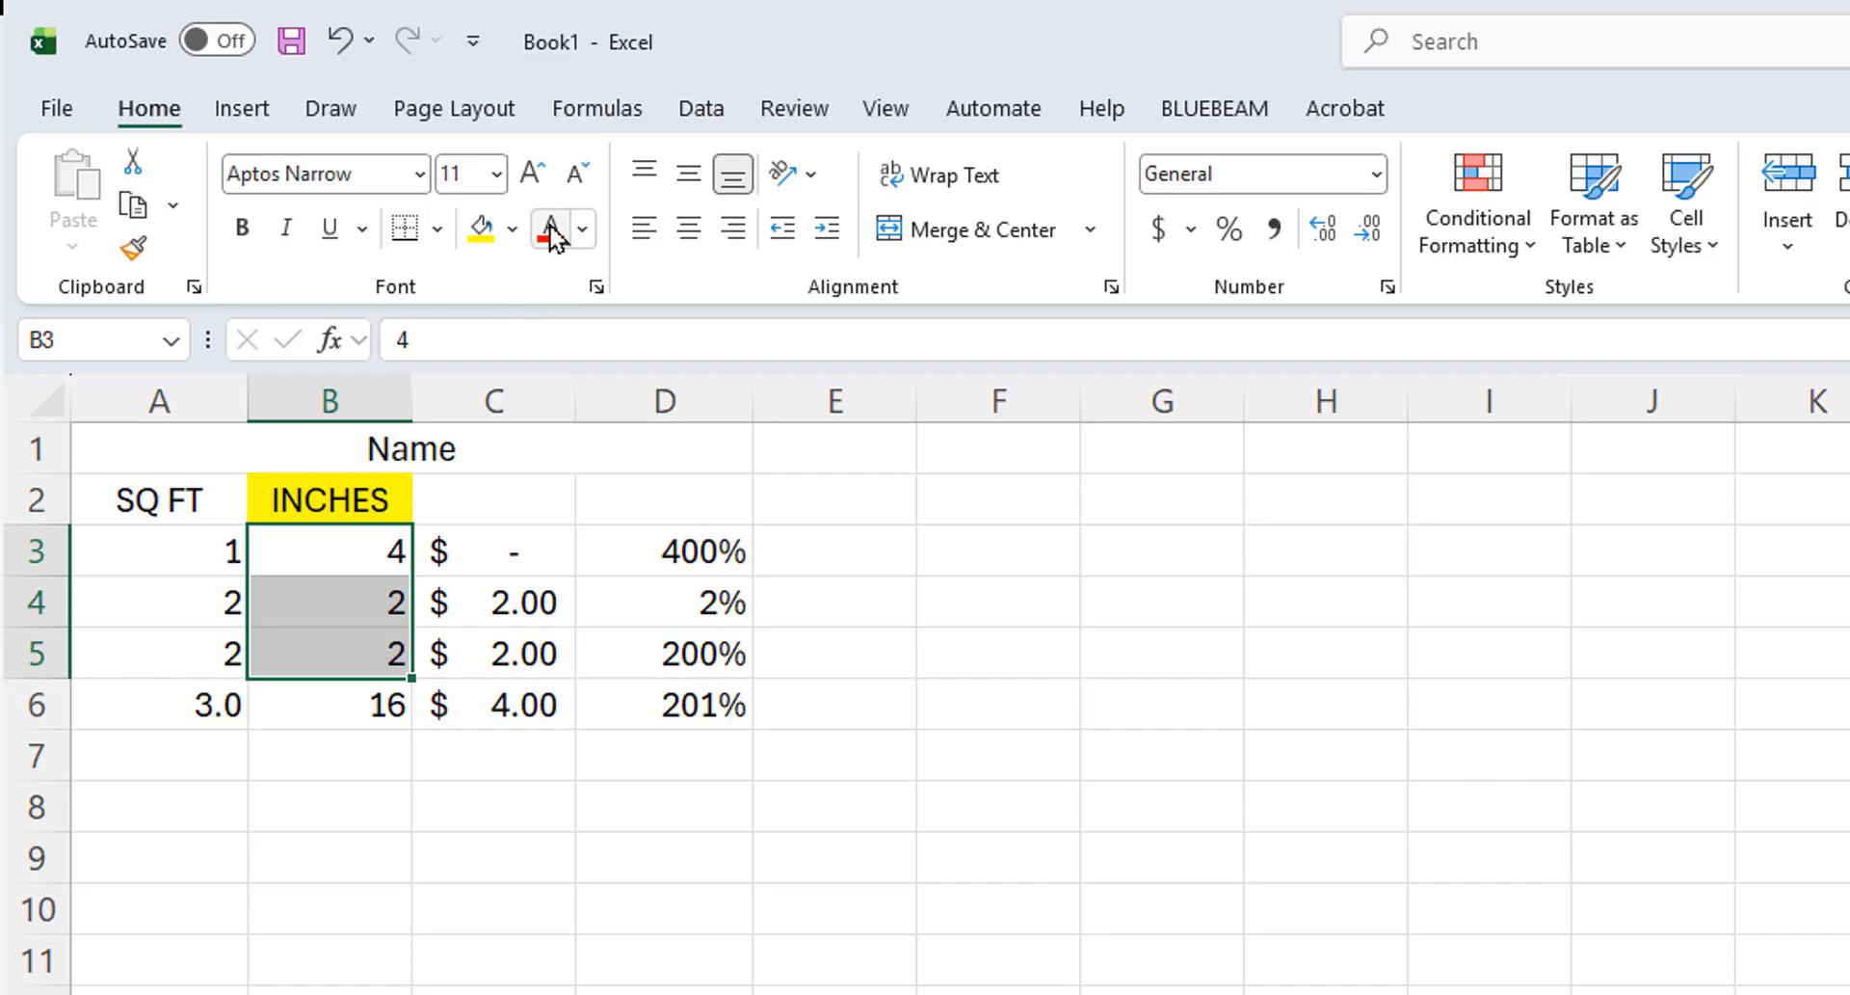
Change the font color of the formula result in B6 to blue.
click(364, 704)
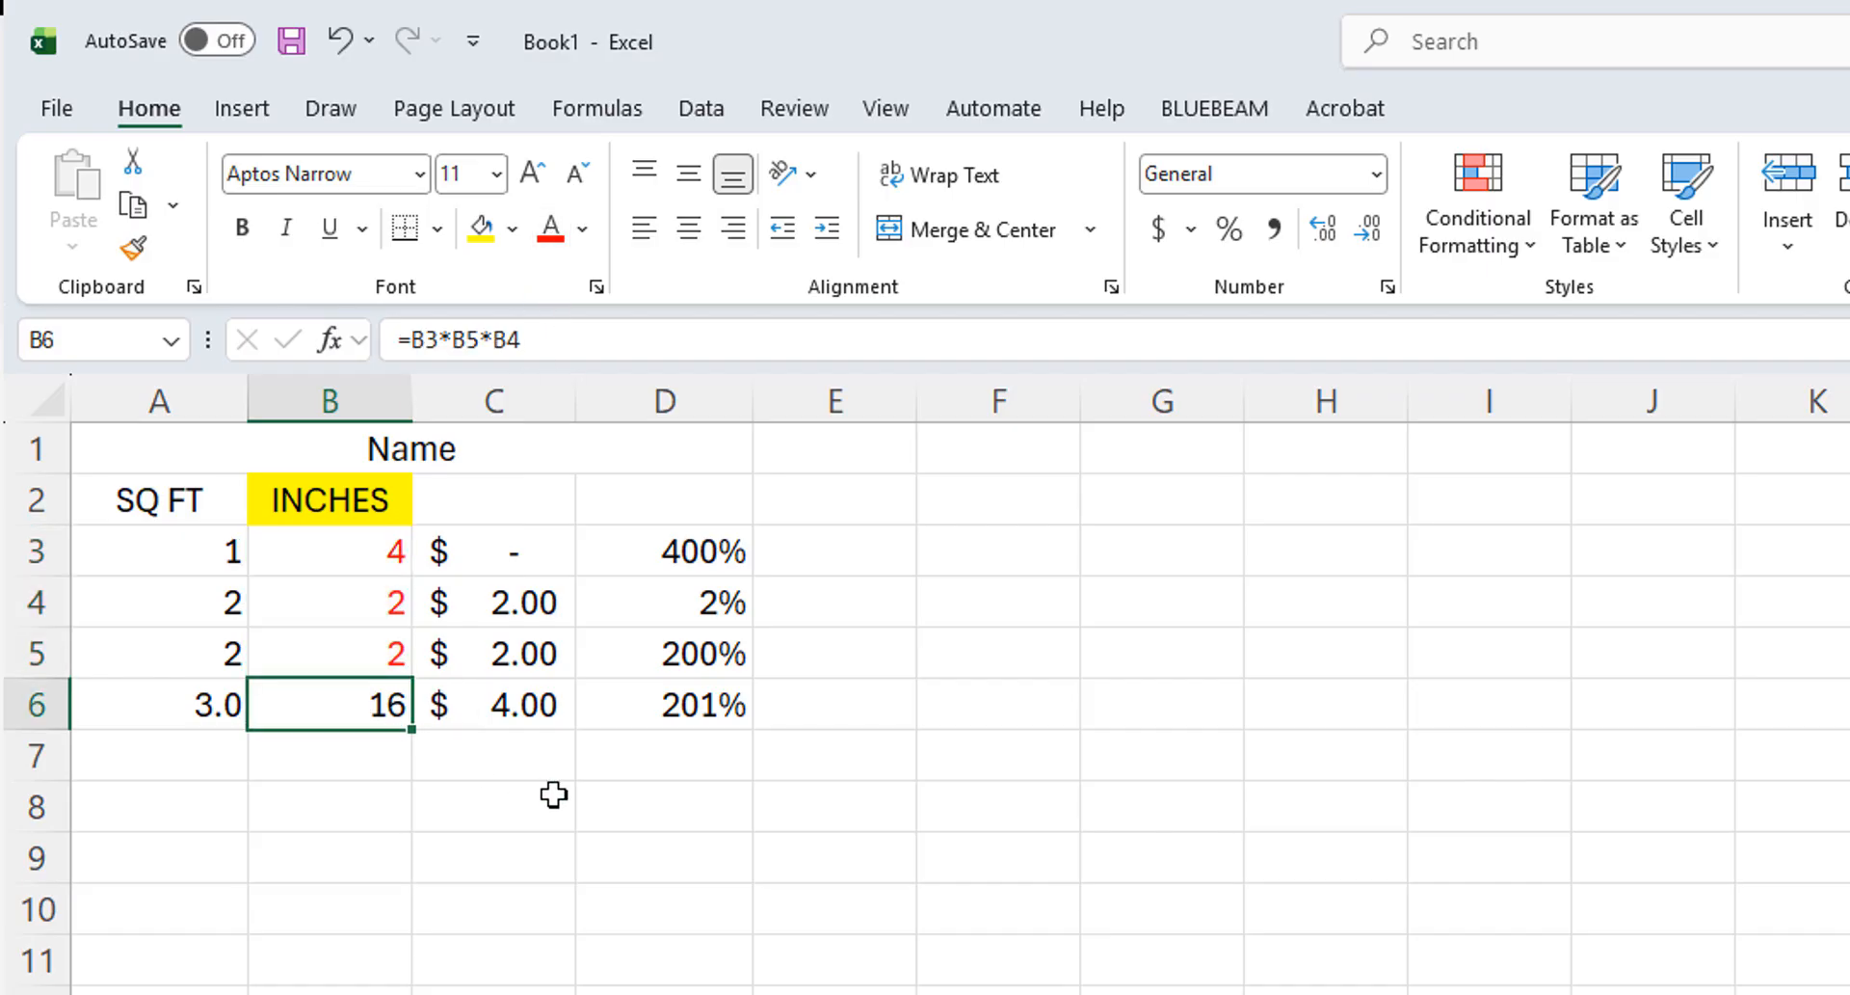
click(582, 230)
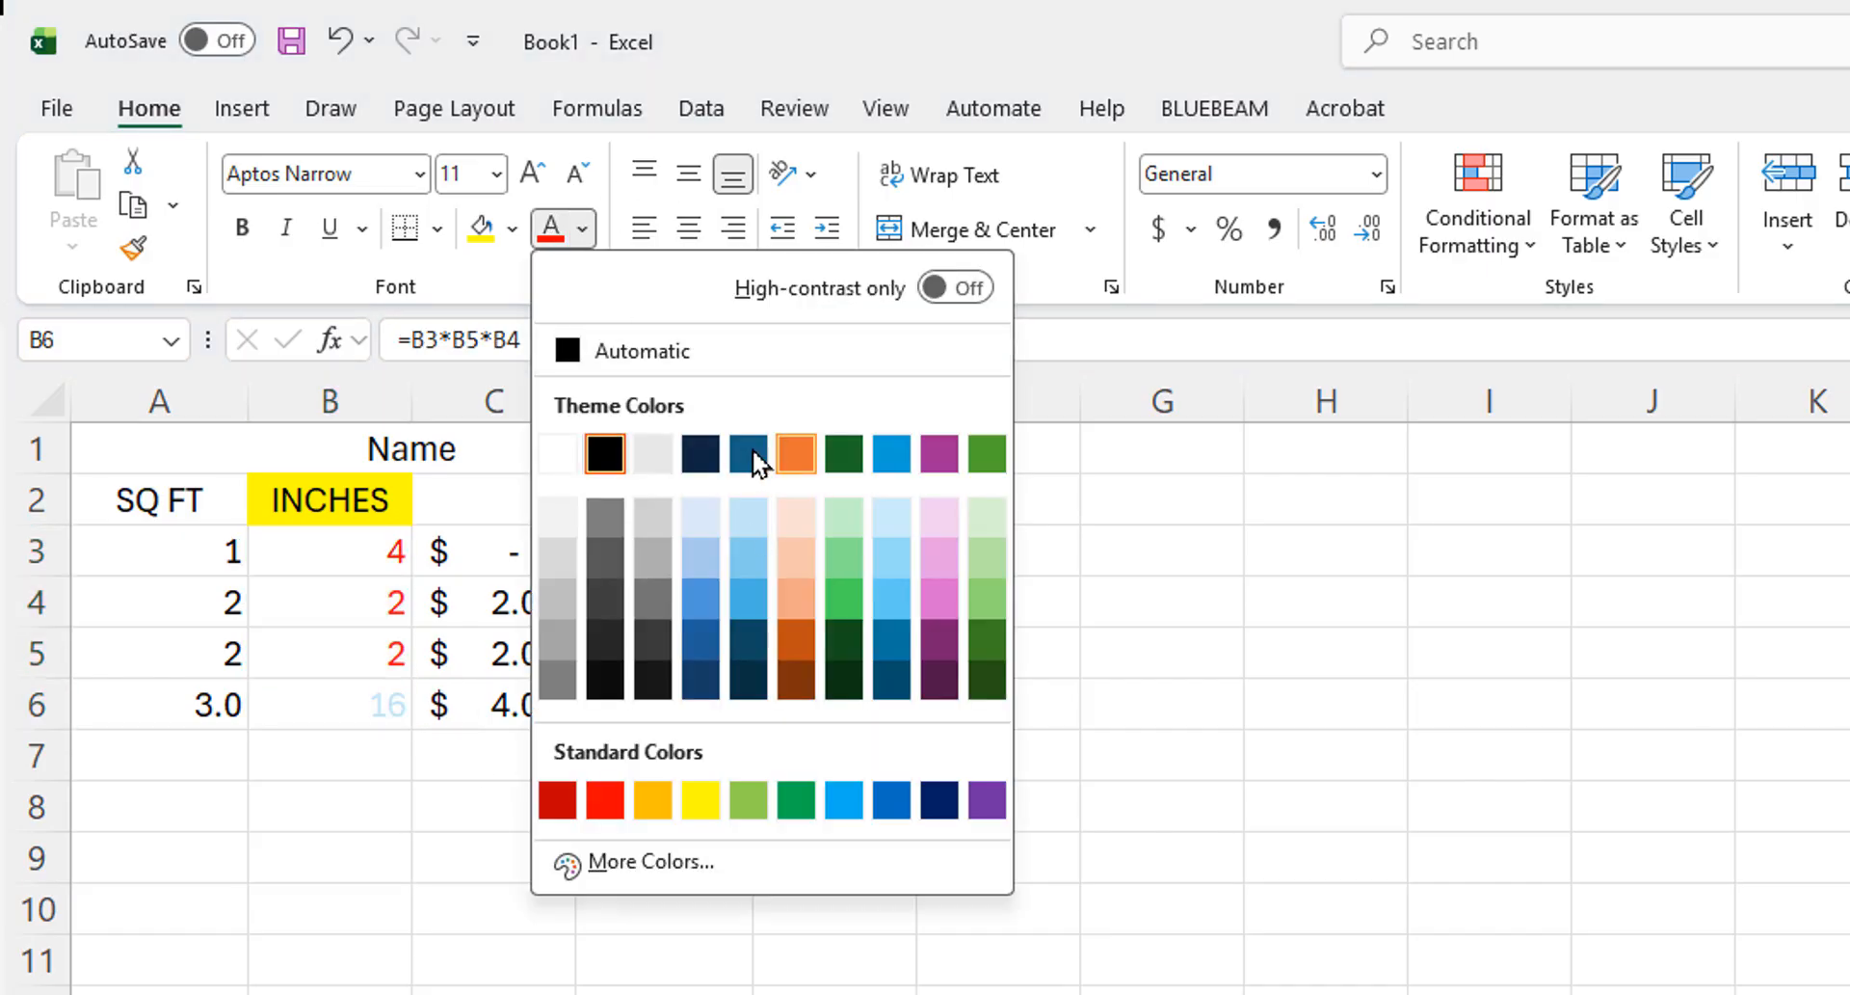
click(892, 796)
click(488, 858)
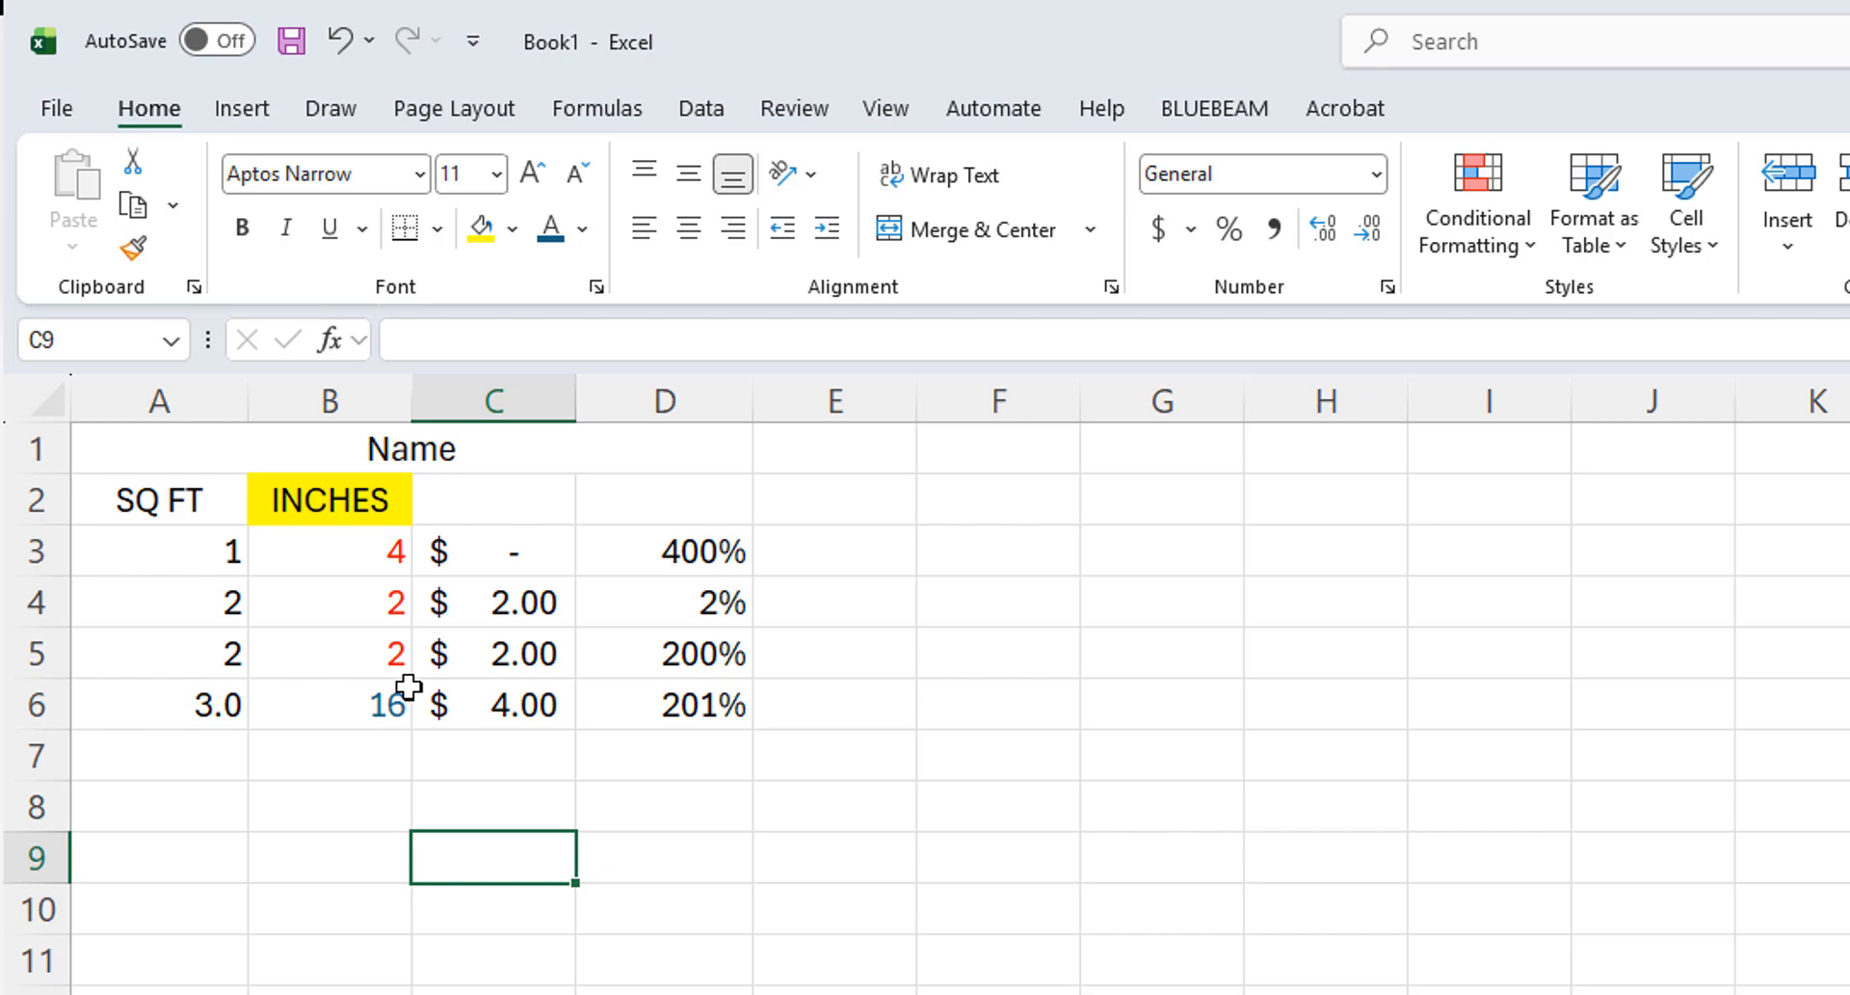
Narrow column D and autofit its width to its contents.
click(413, 395)
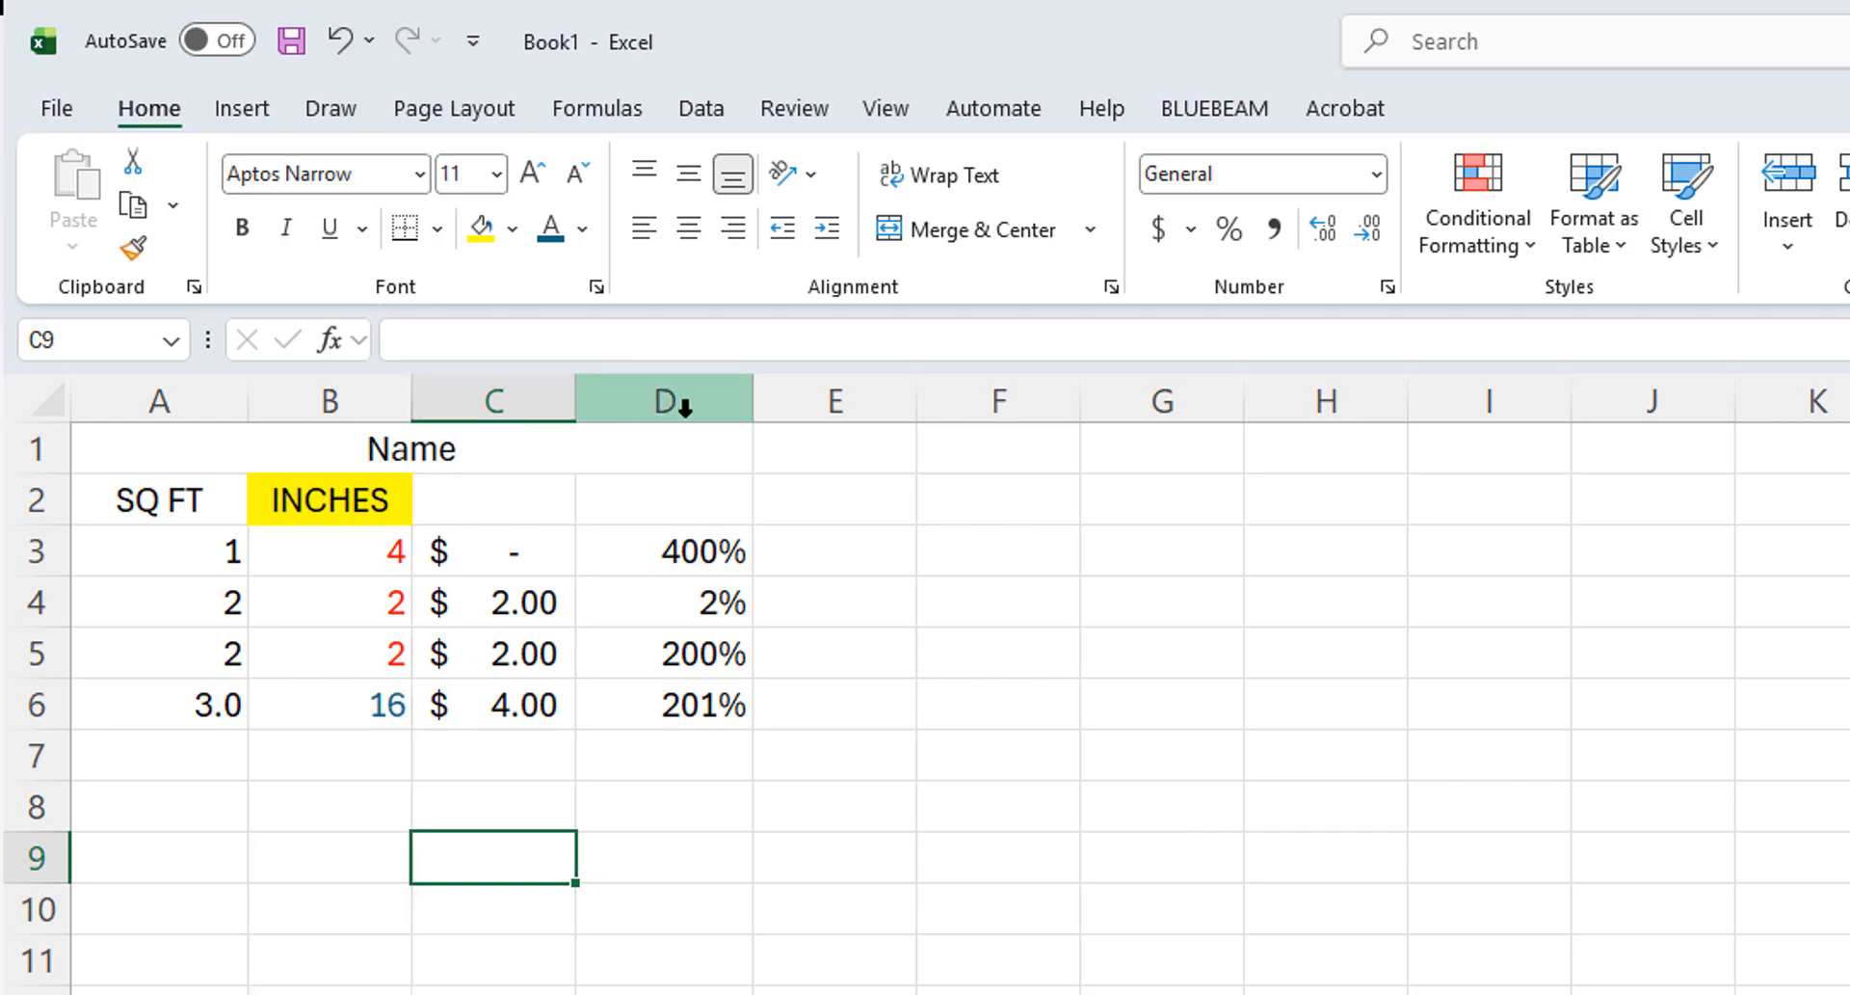
drag(761, 408, 648, 396)
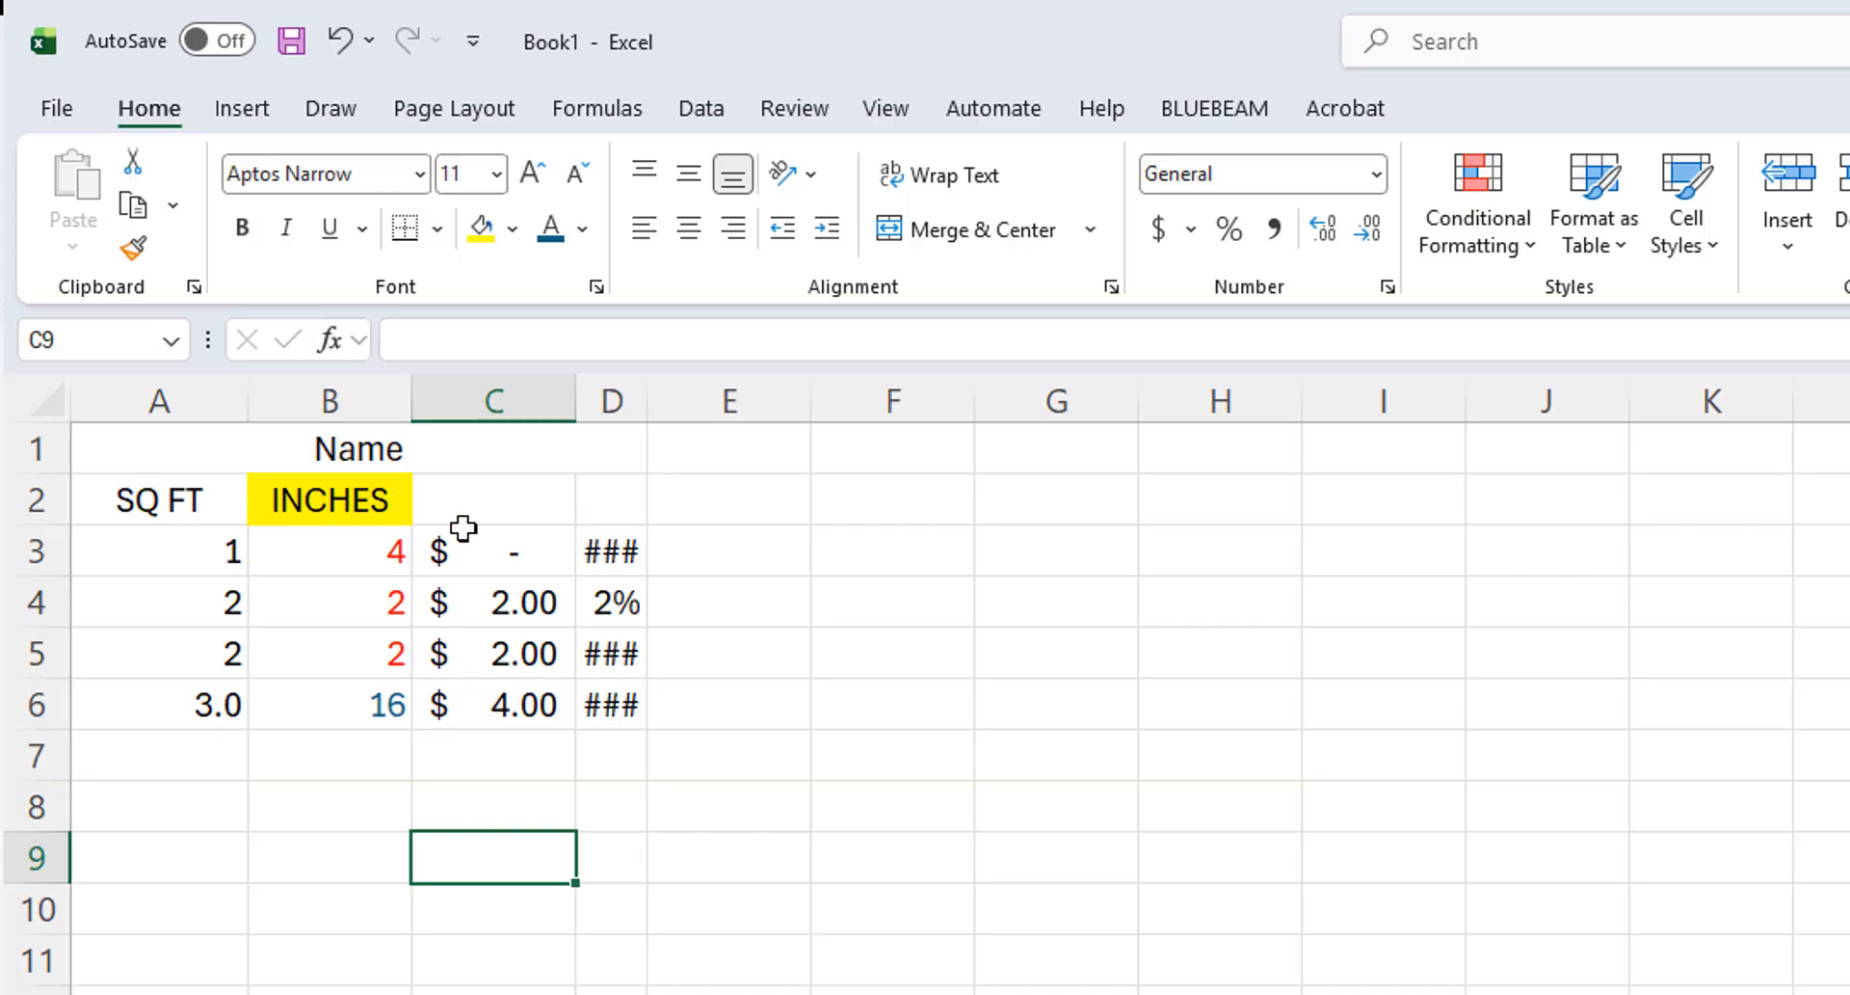
double_click(647, 398)
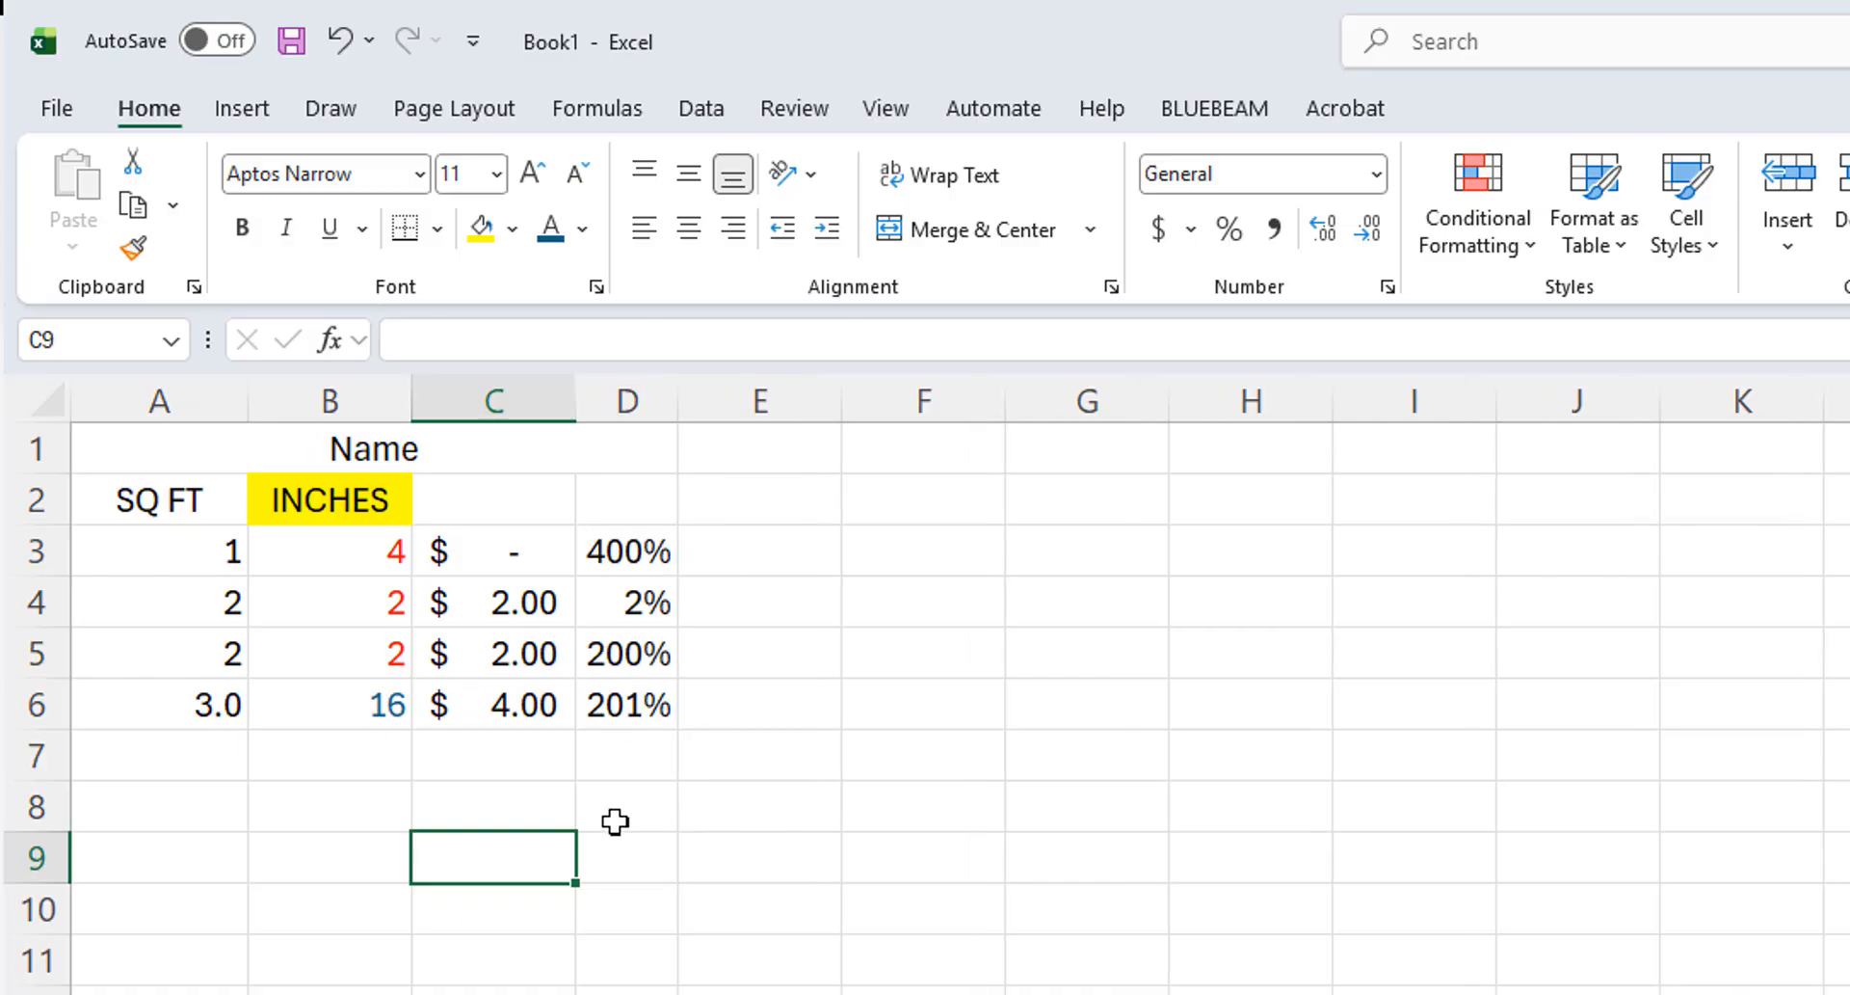
Autofit the widths of columns A through D together to their contents.
drag(164, 402, 631, 400)
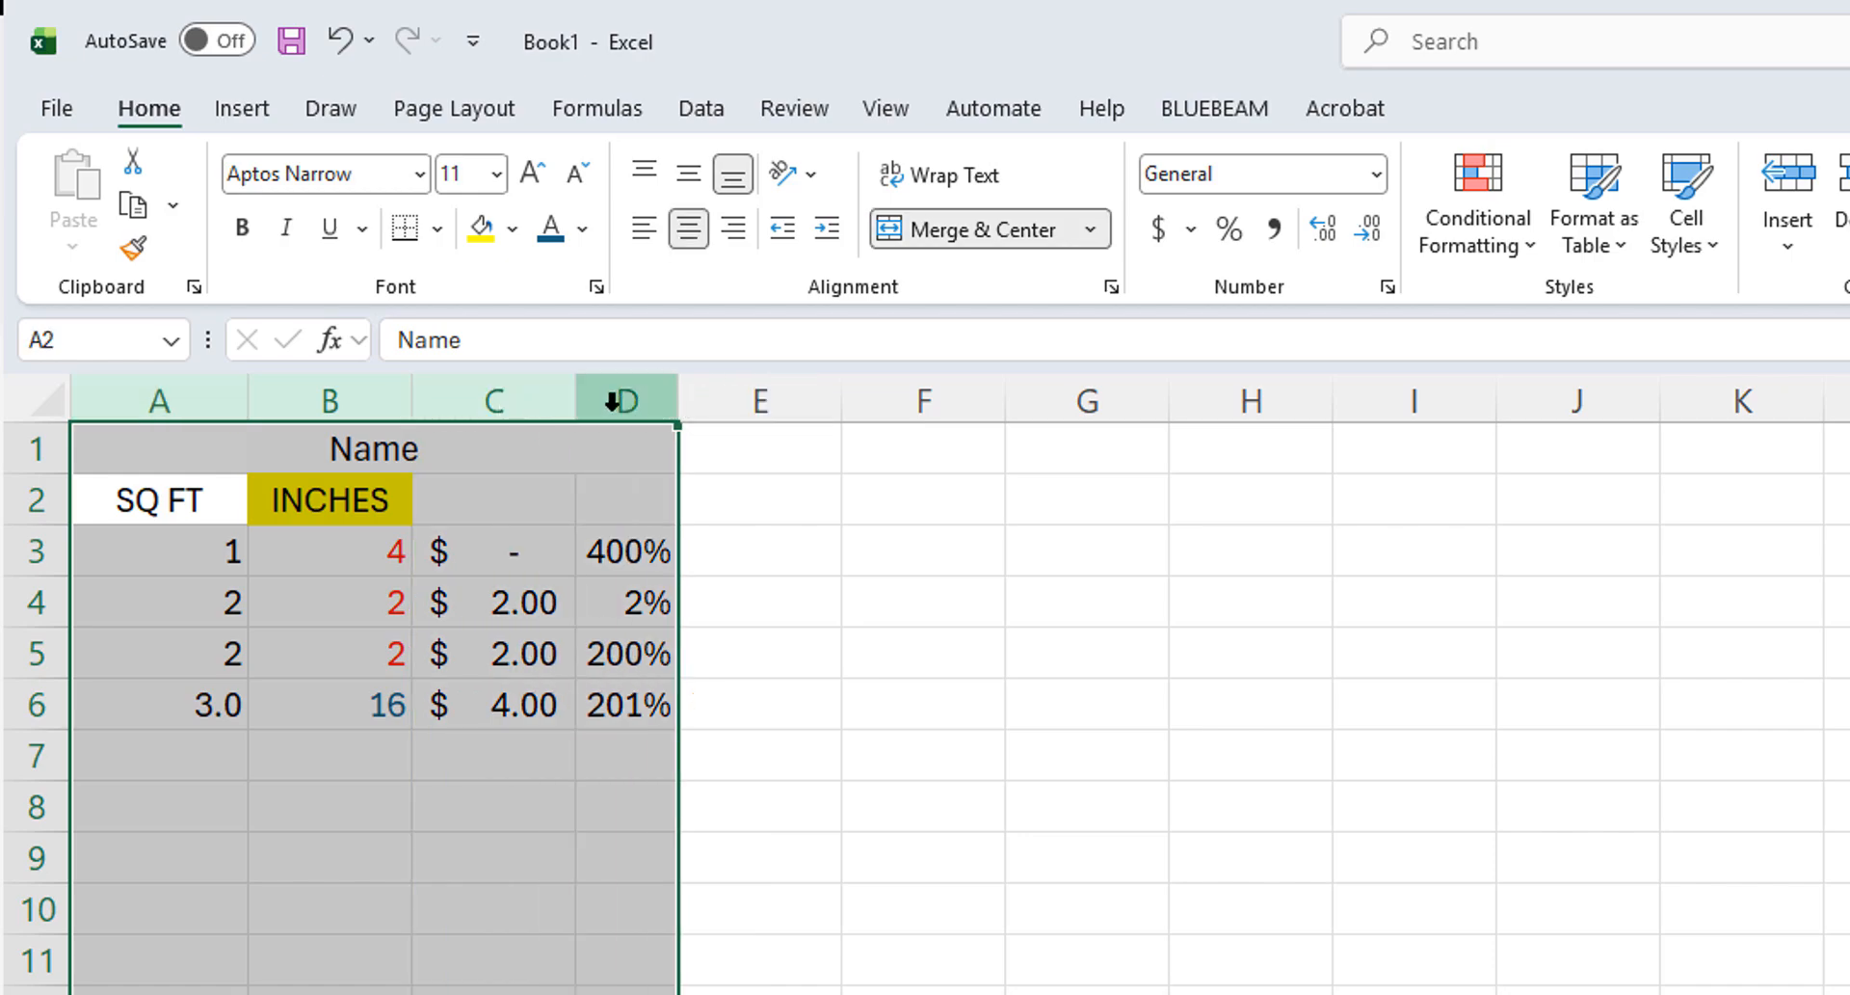
double_click(677, 409)
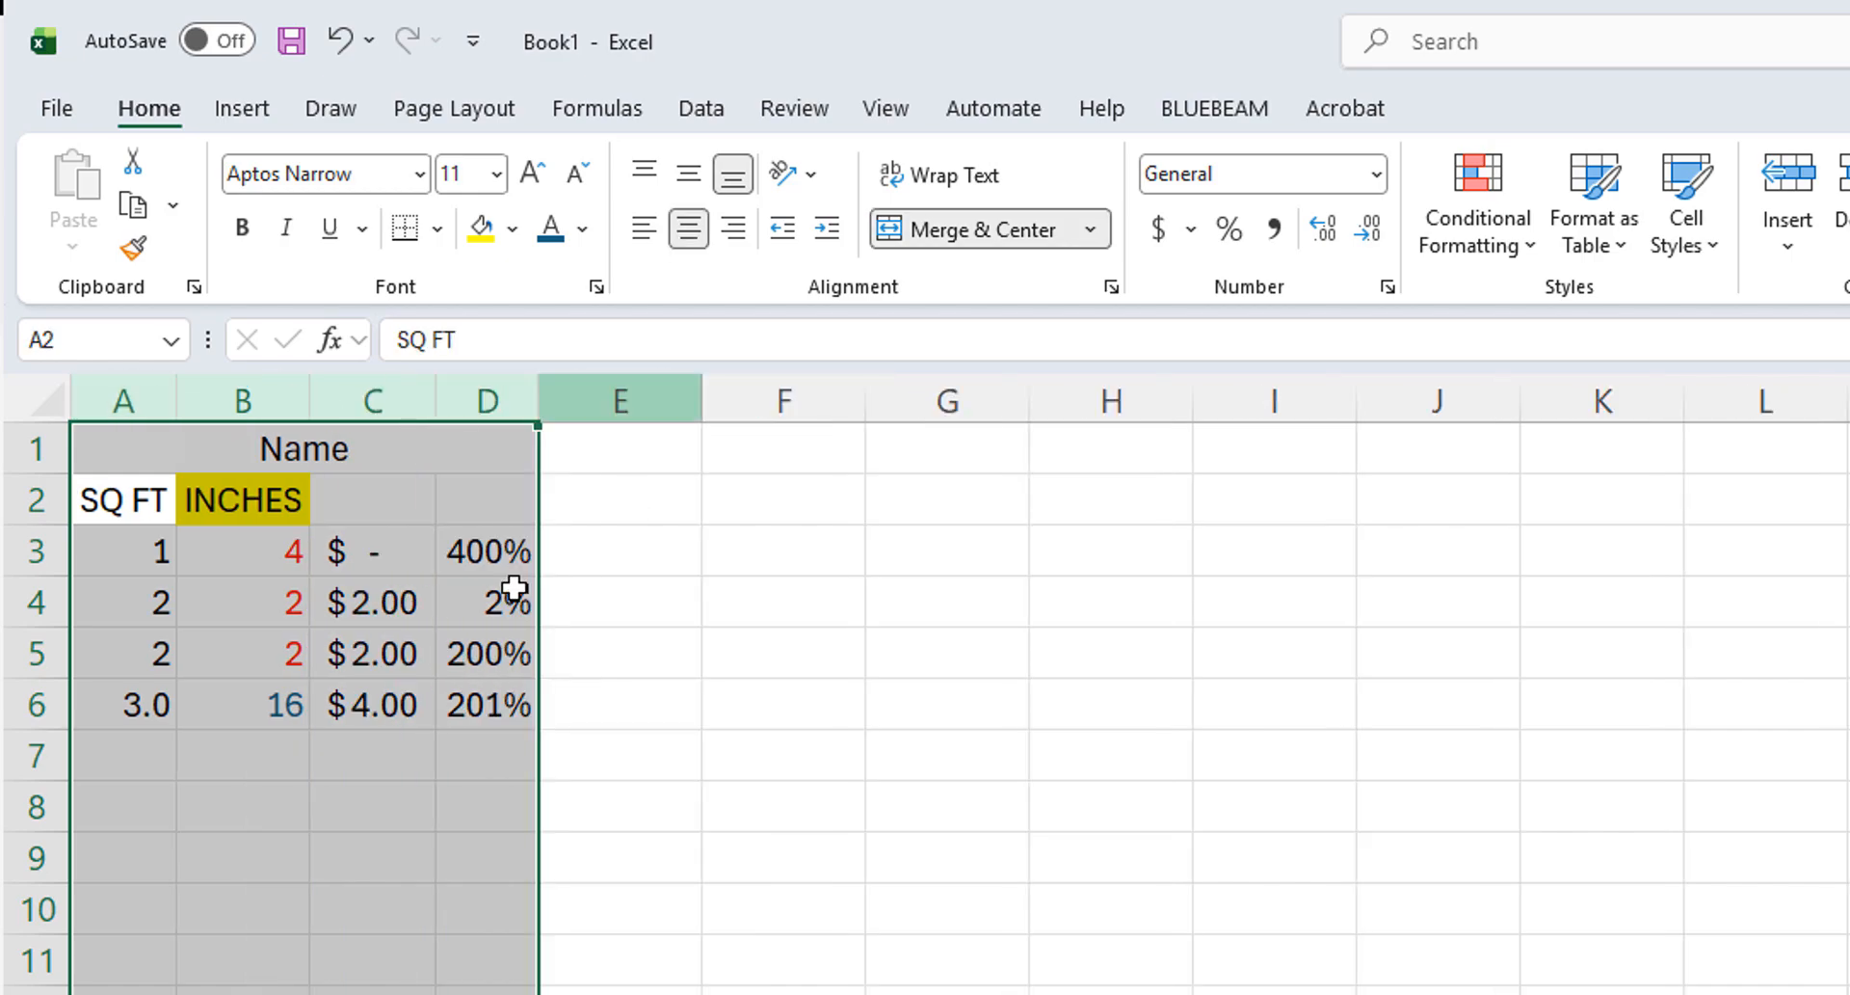
click(734, 771)
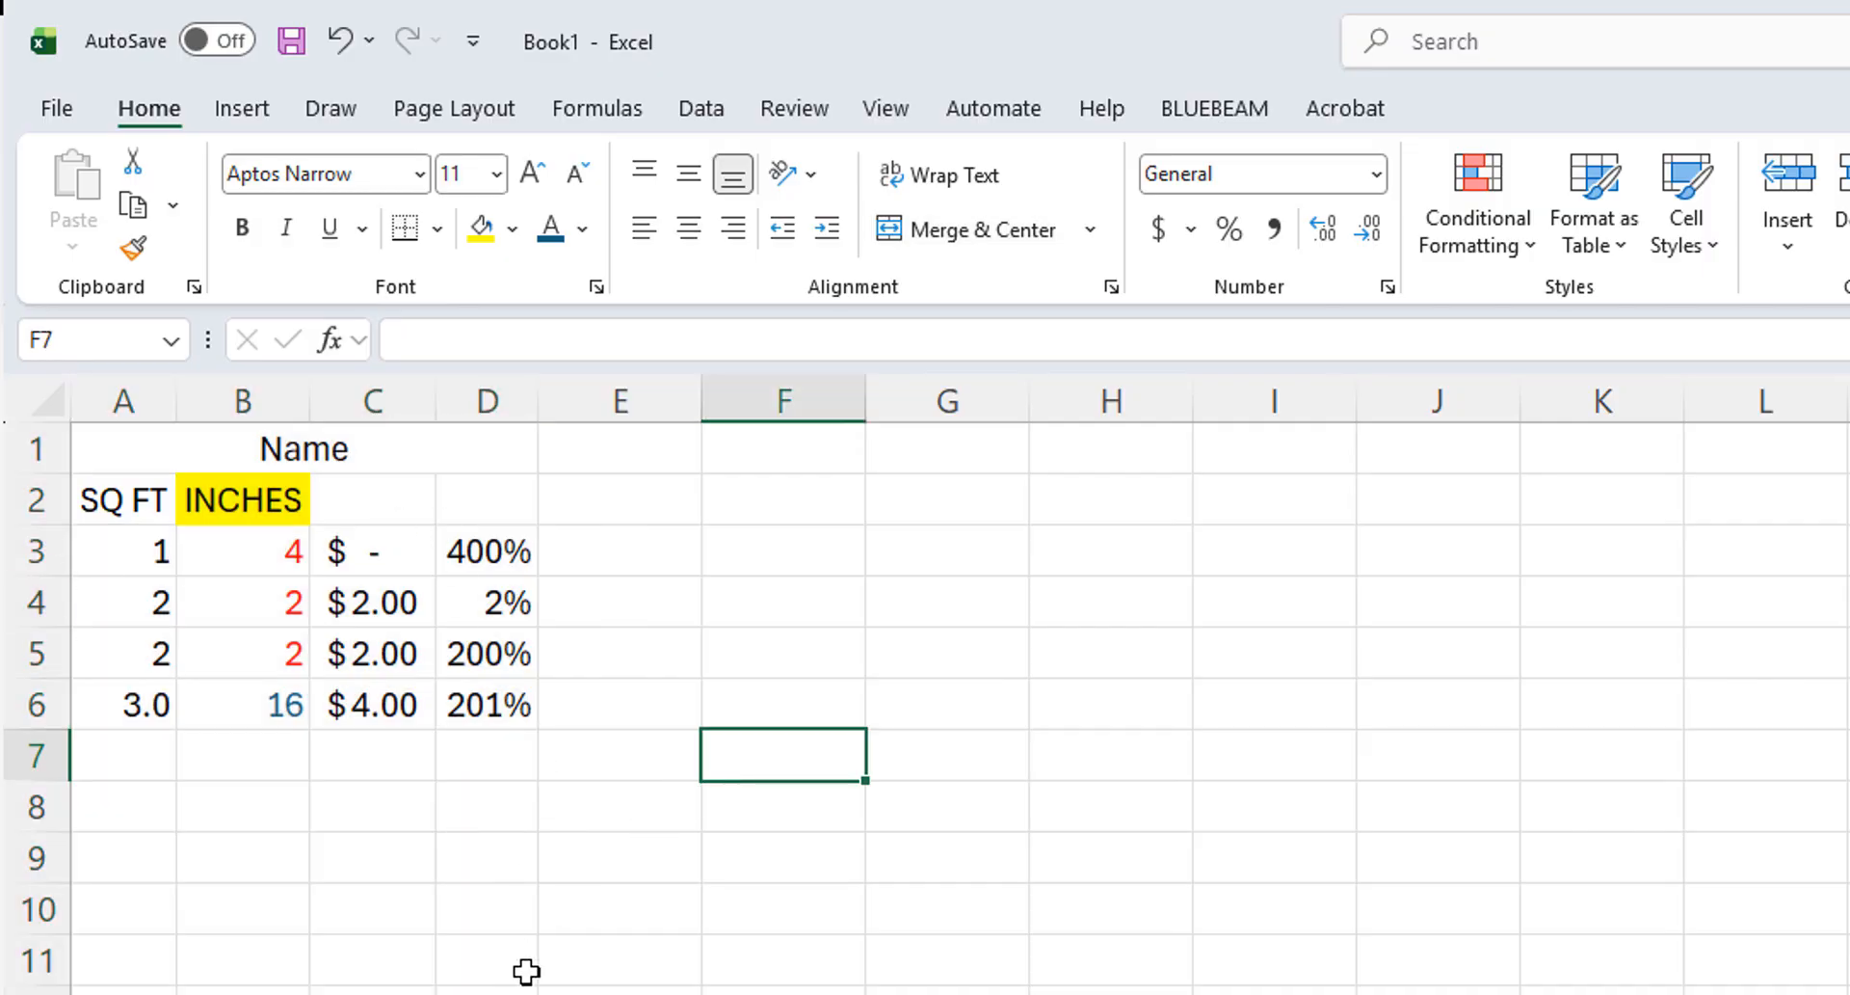
Apply All Borders to the table range A2:D6.
drag(113, 503, 521, 701)
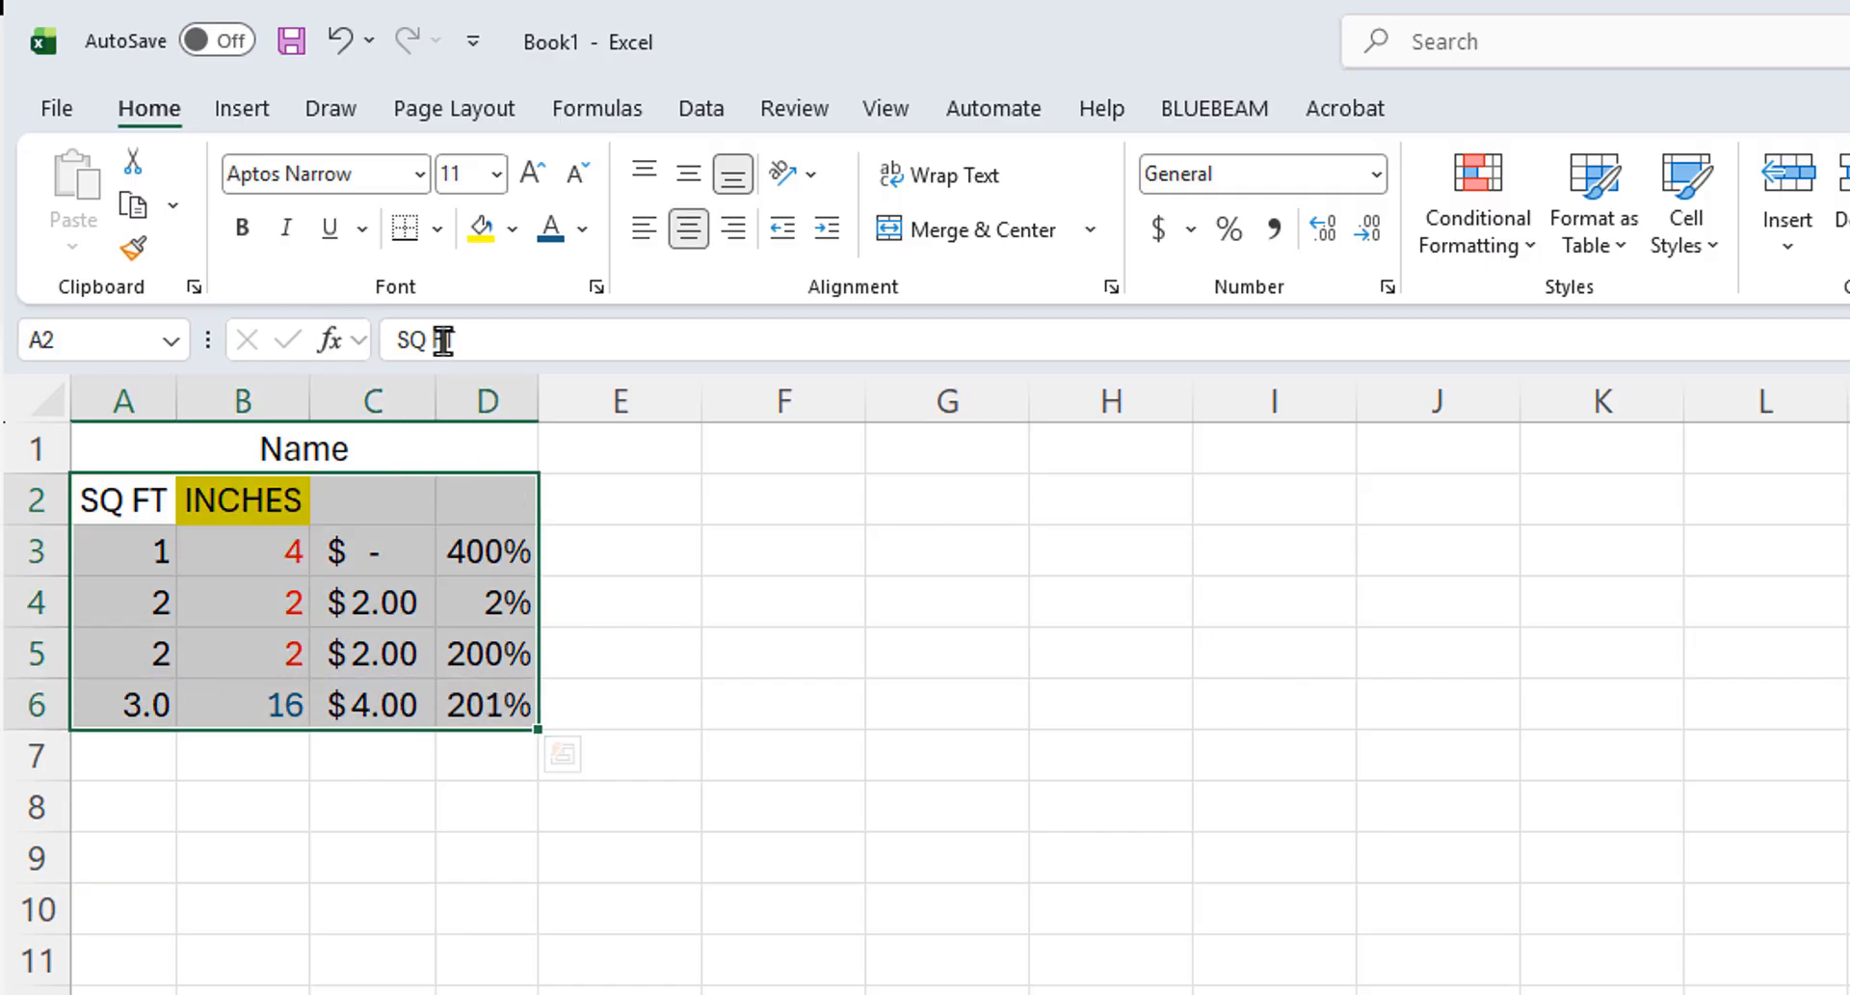
click(436, 232)
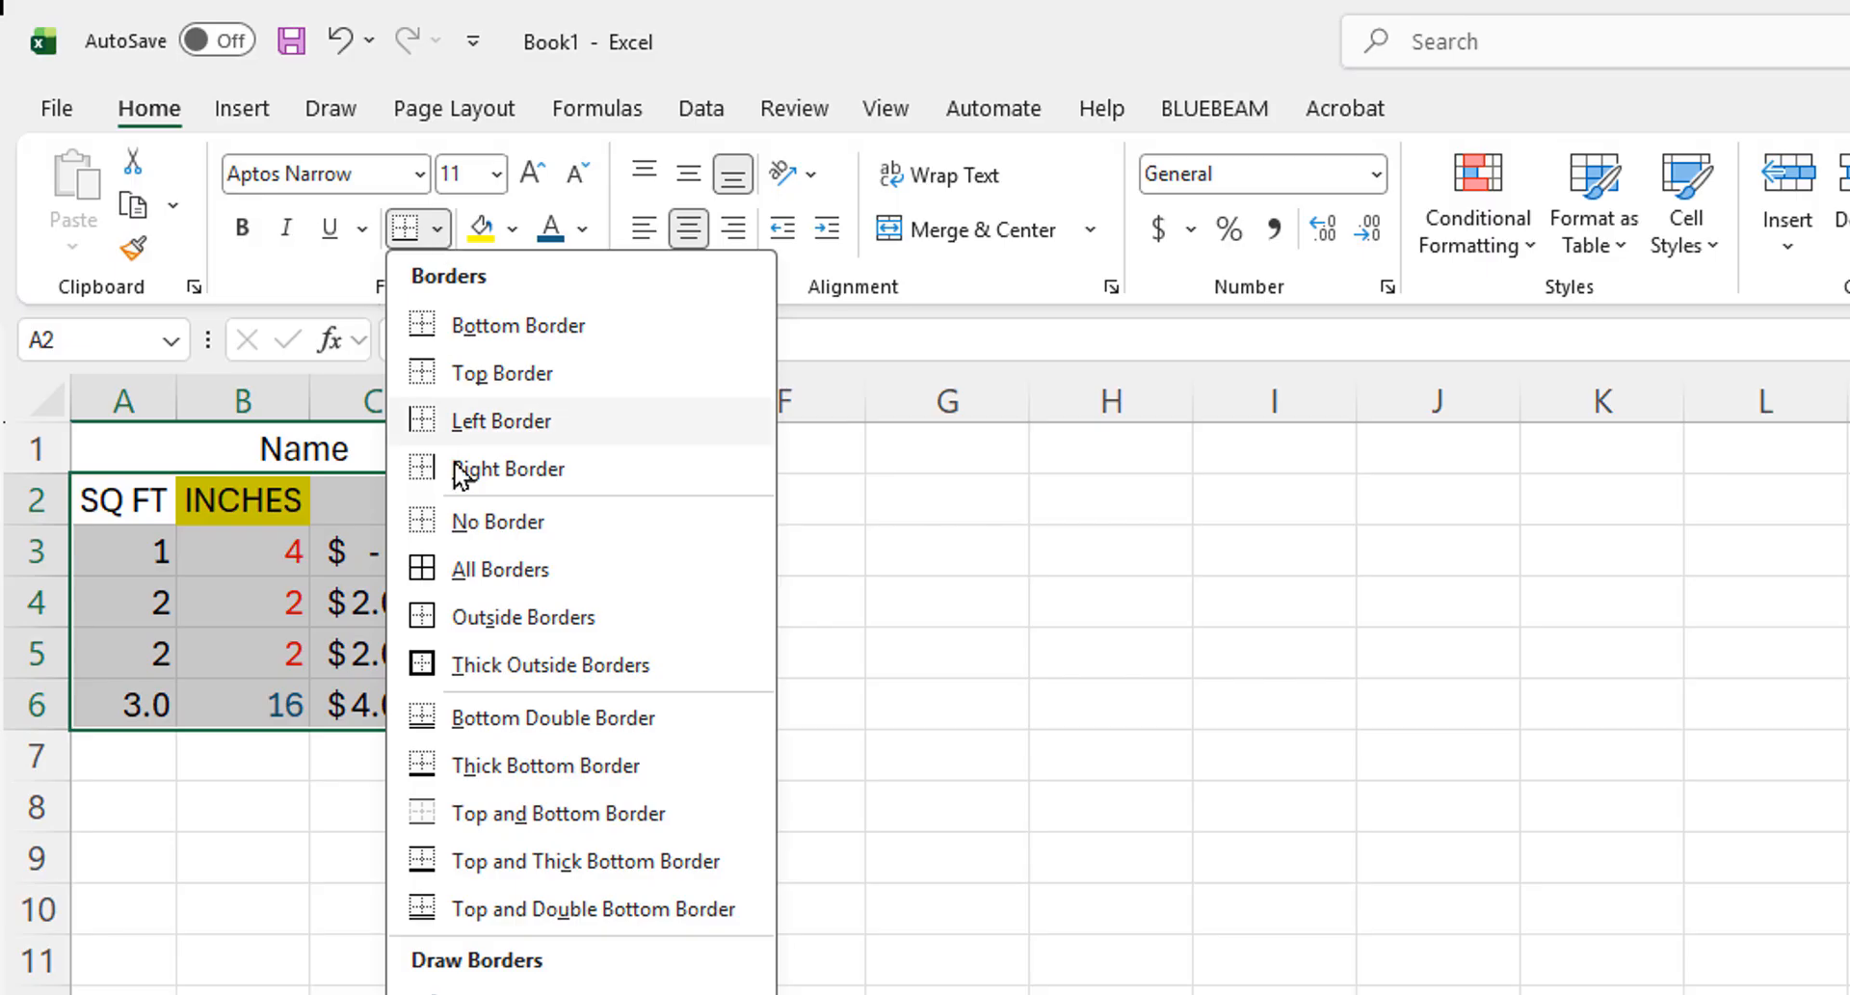
click(475, 570)
click(248, 862)
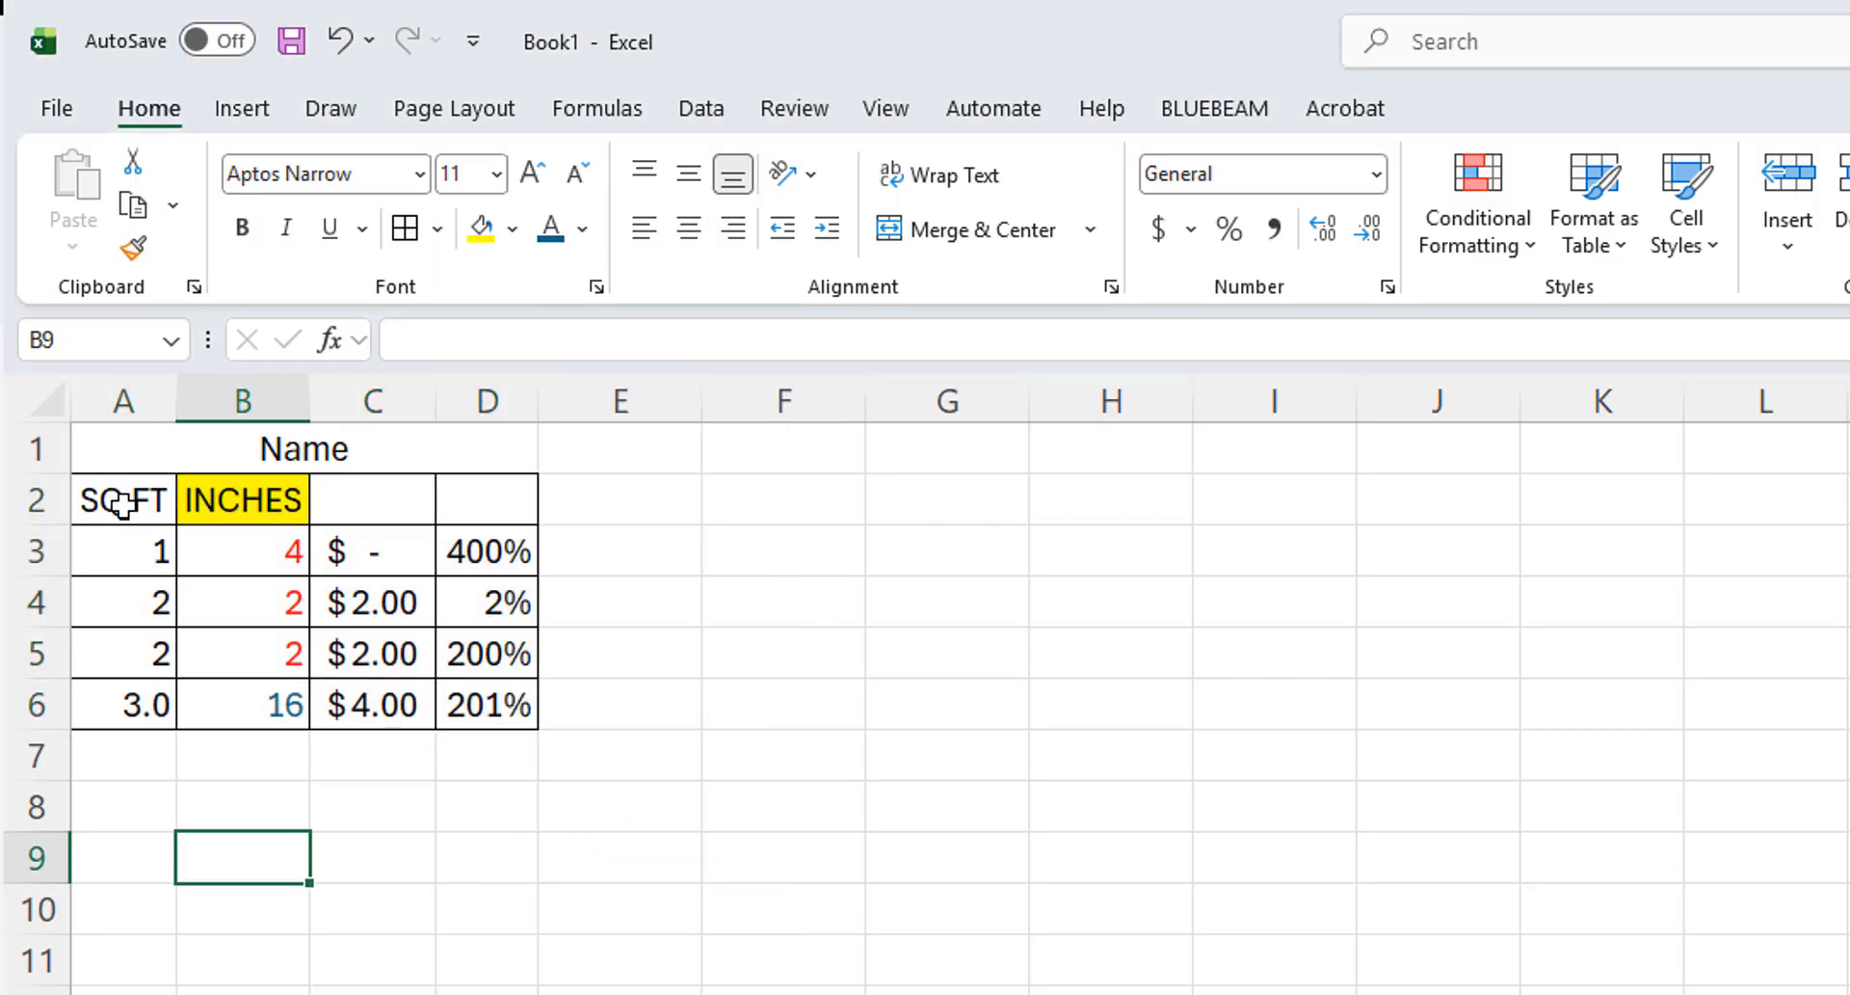
Add Thick Outside Borders around the table range A2:D6.
drag(116, 501, 480, 692)
click(454, 231)
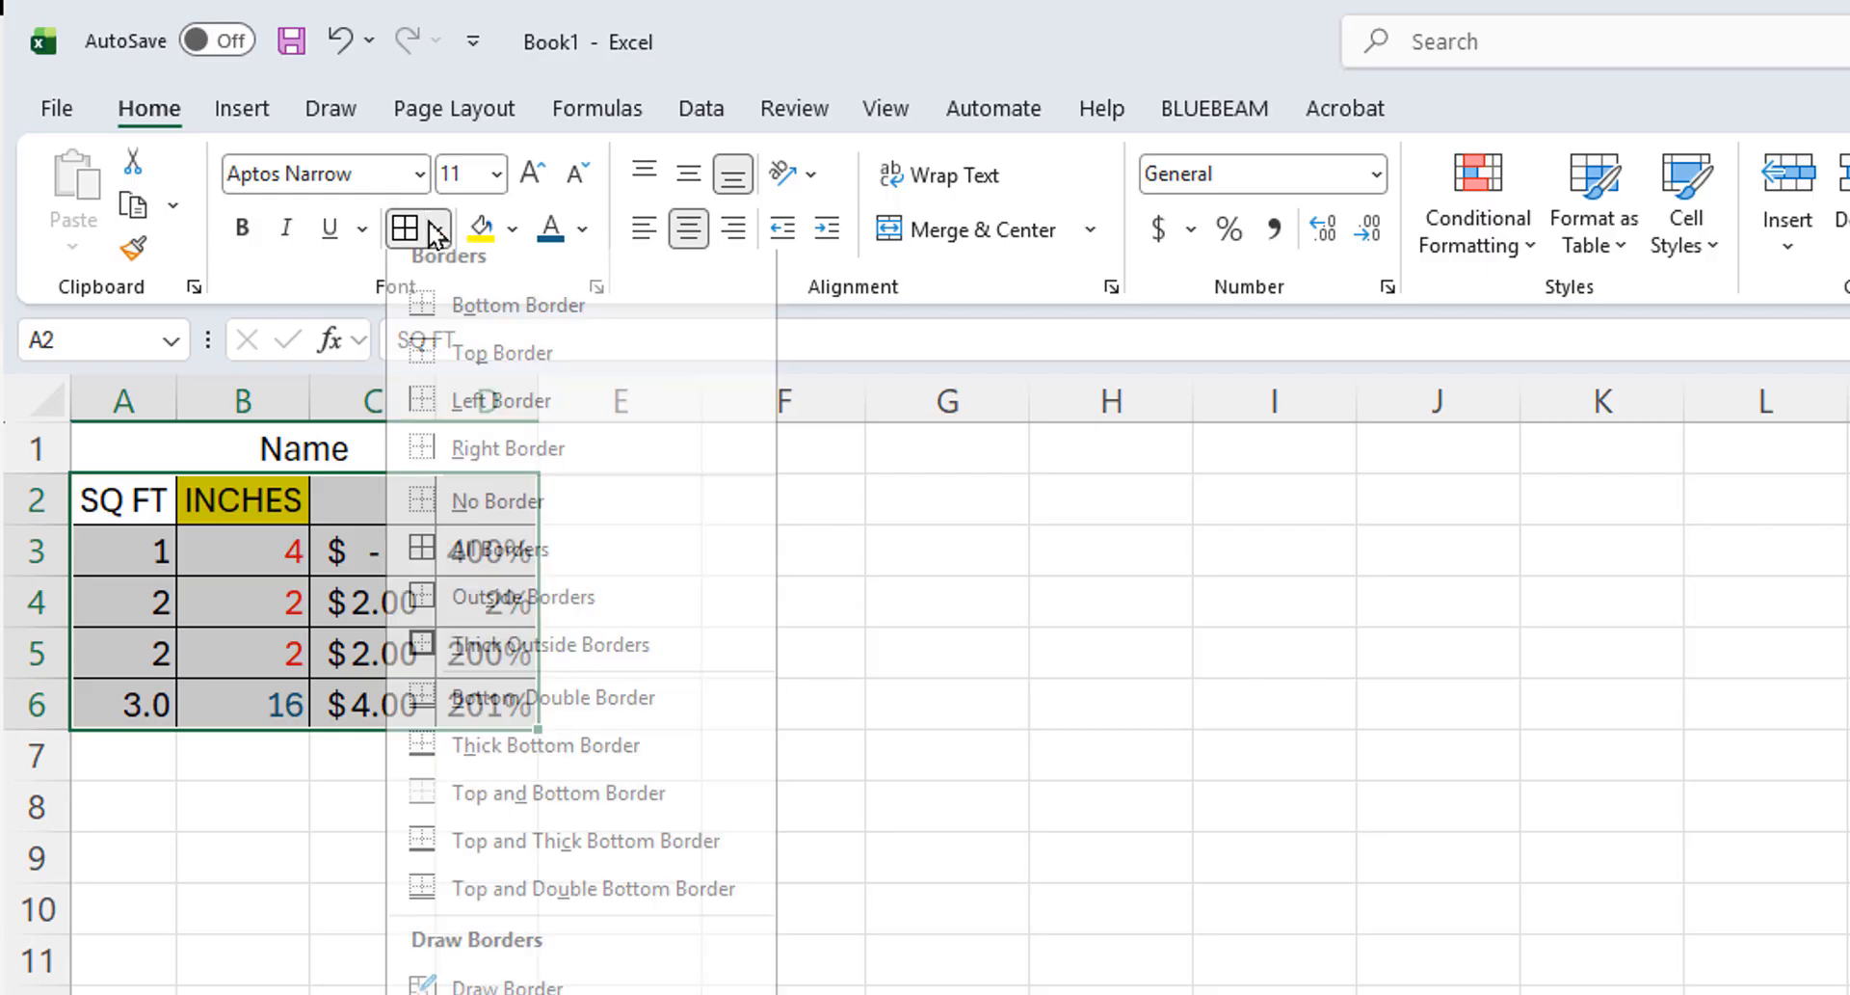
click(483, 665)
click(536, 985)
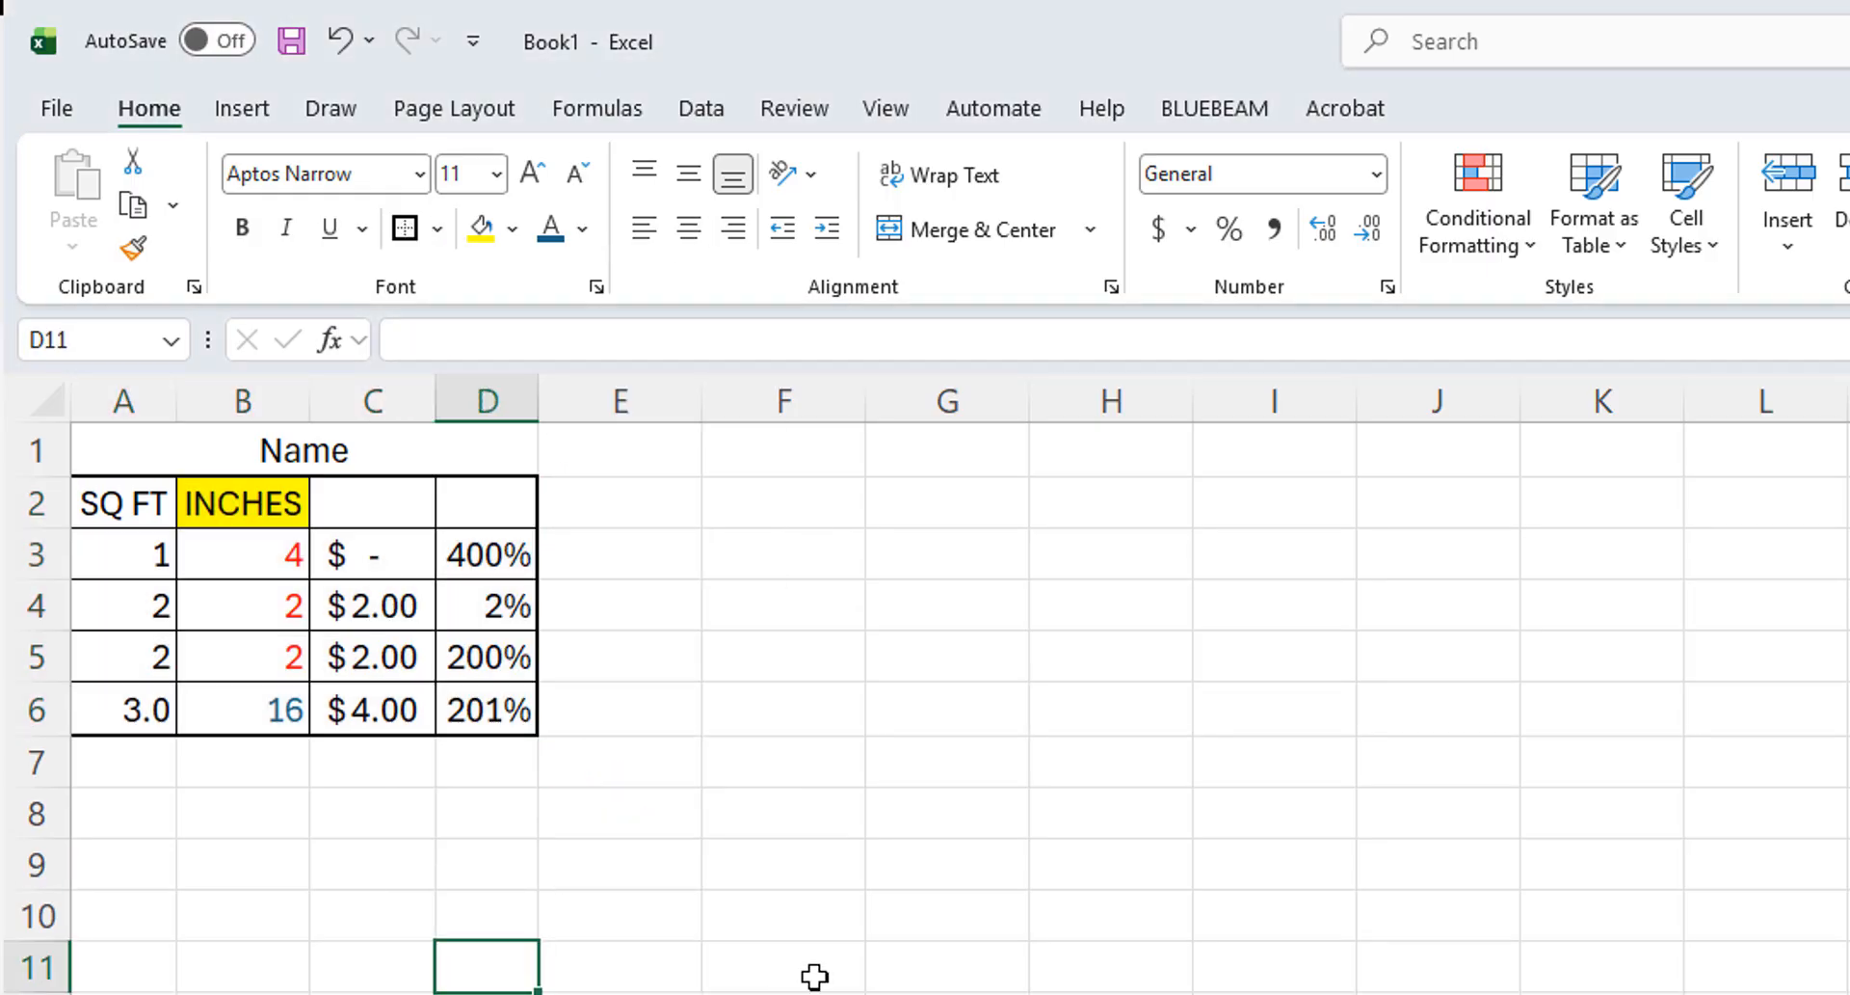
Preview how the sheet prints and return to the worksheet.
click(53, 109)
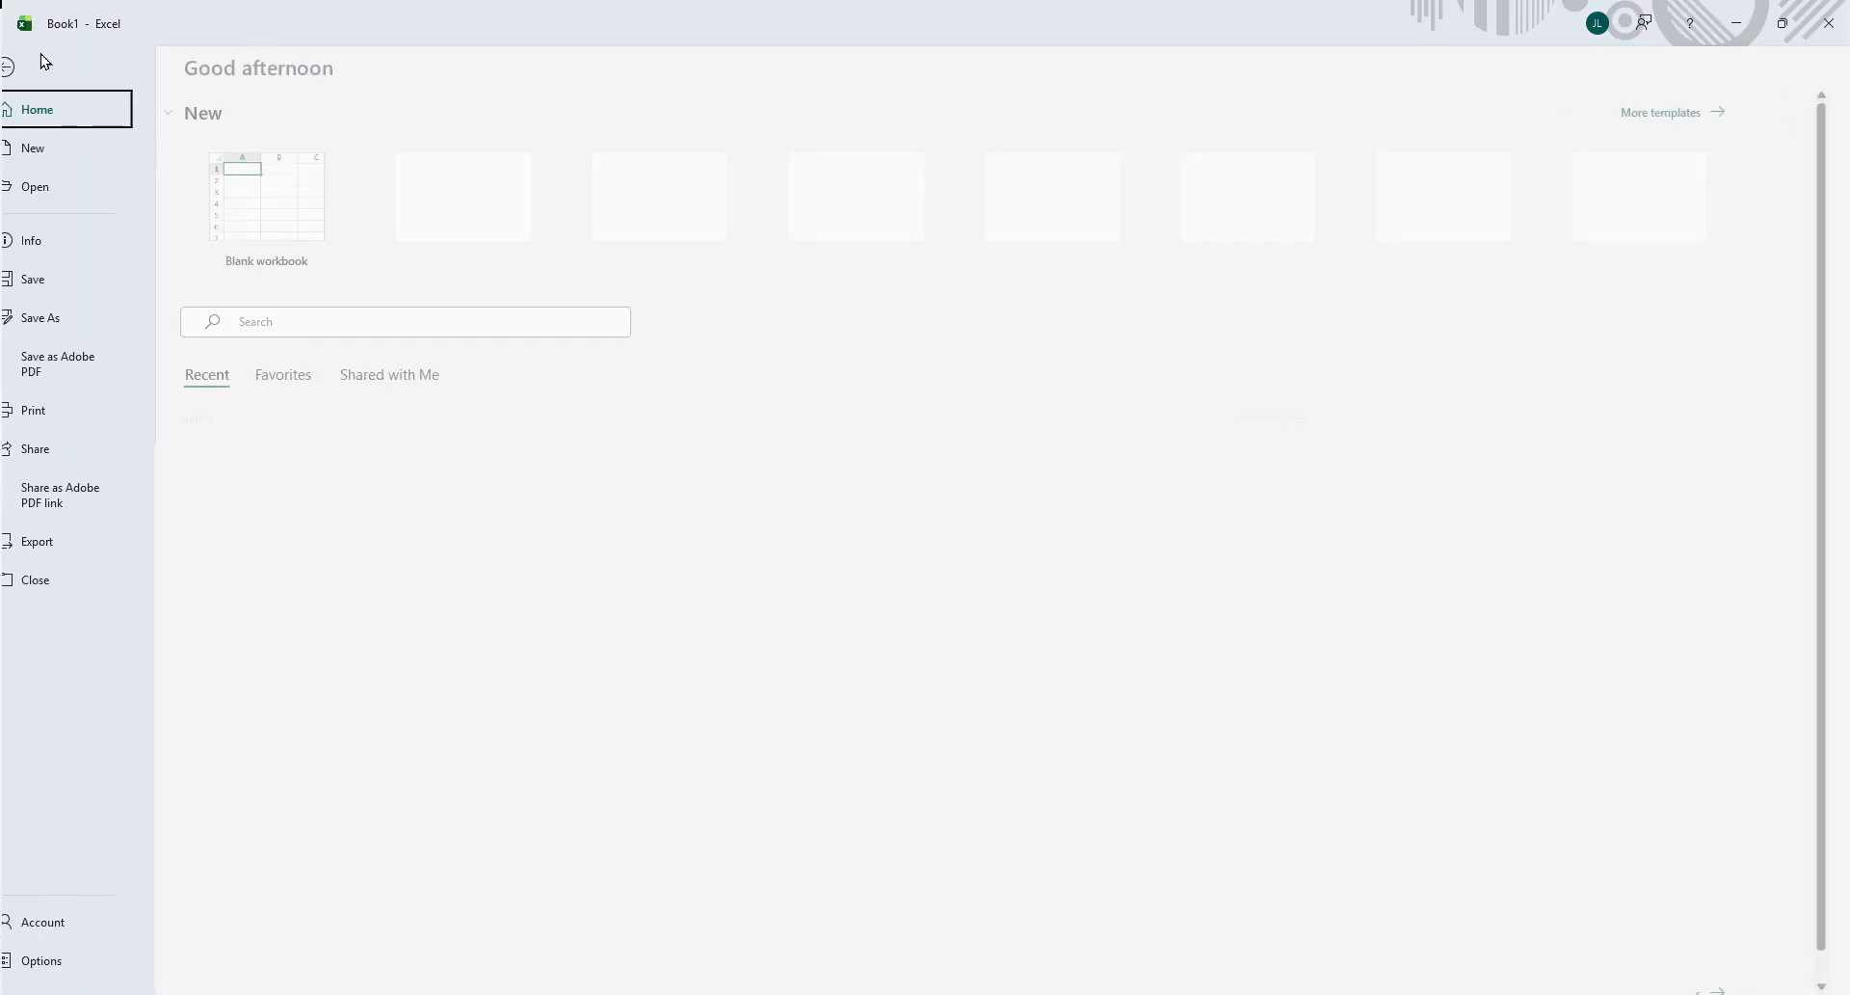
click(58, 413)
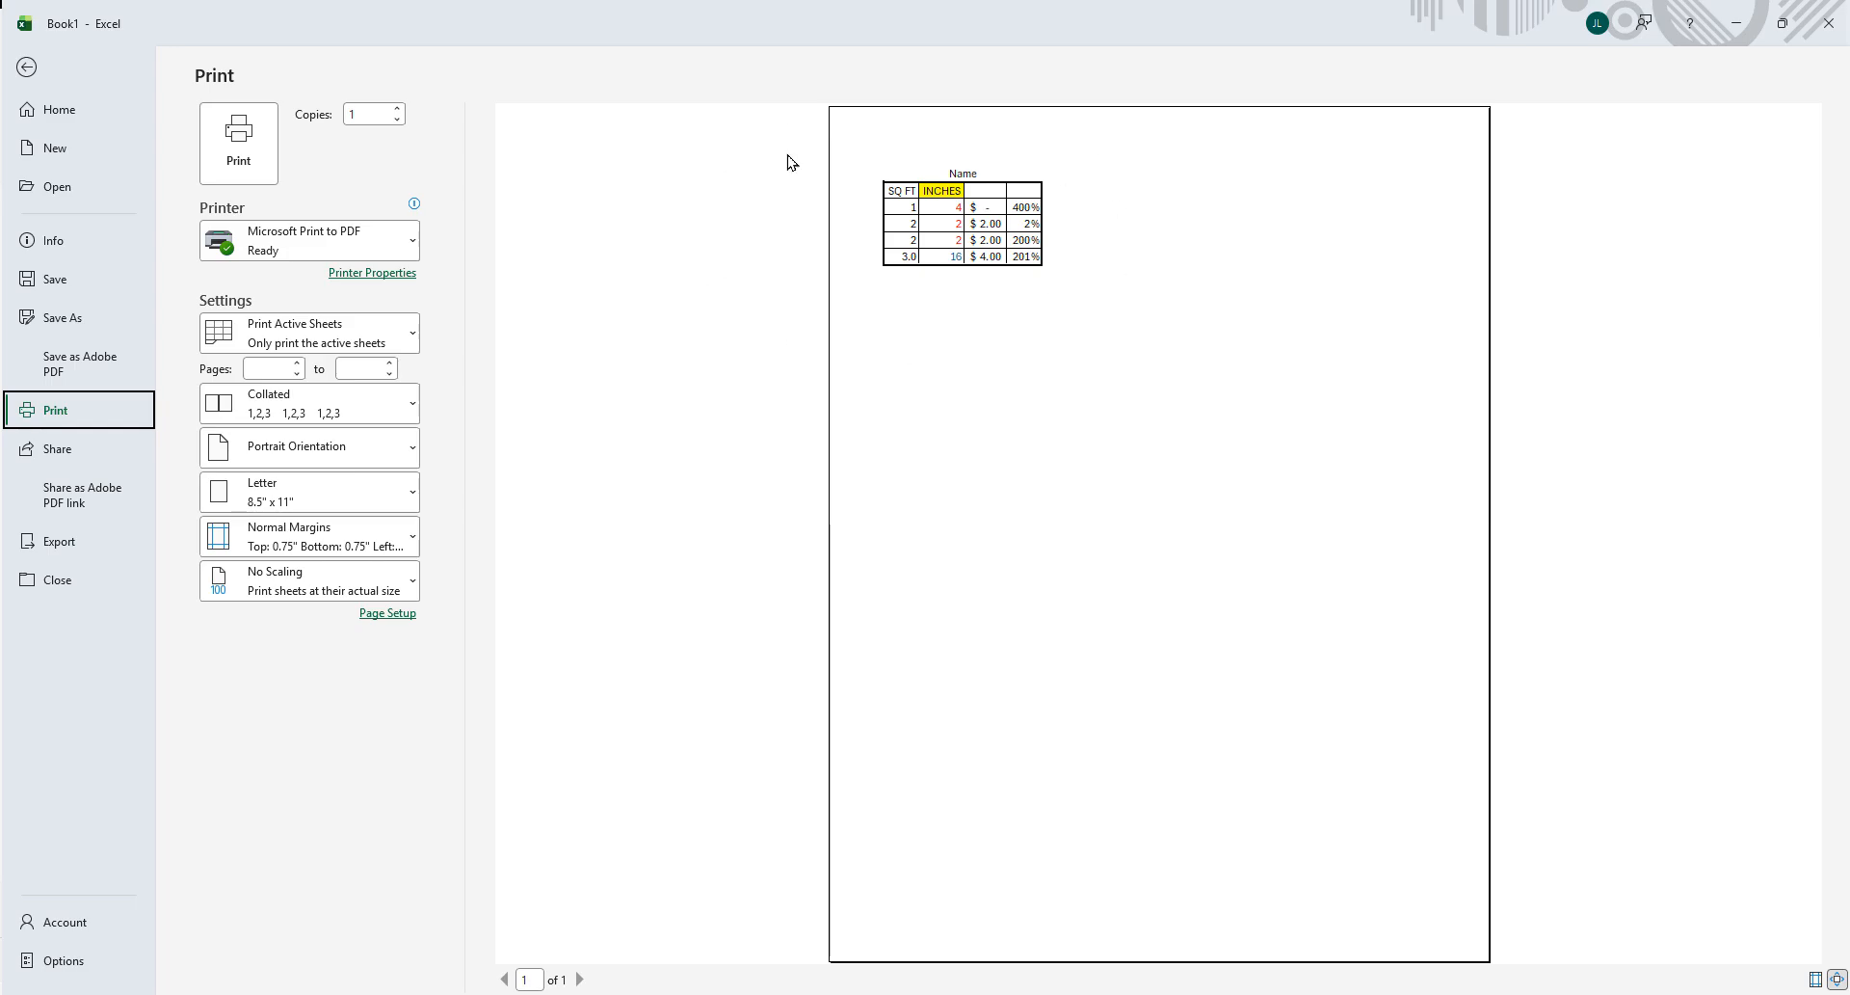
click(26, 69)
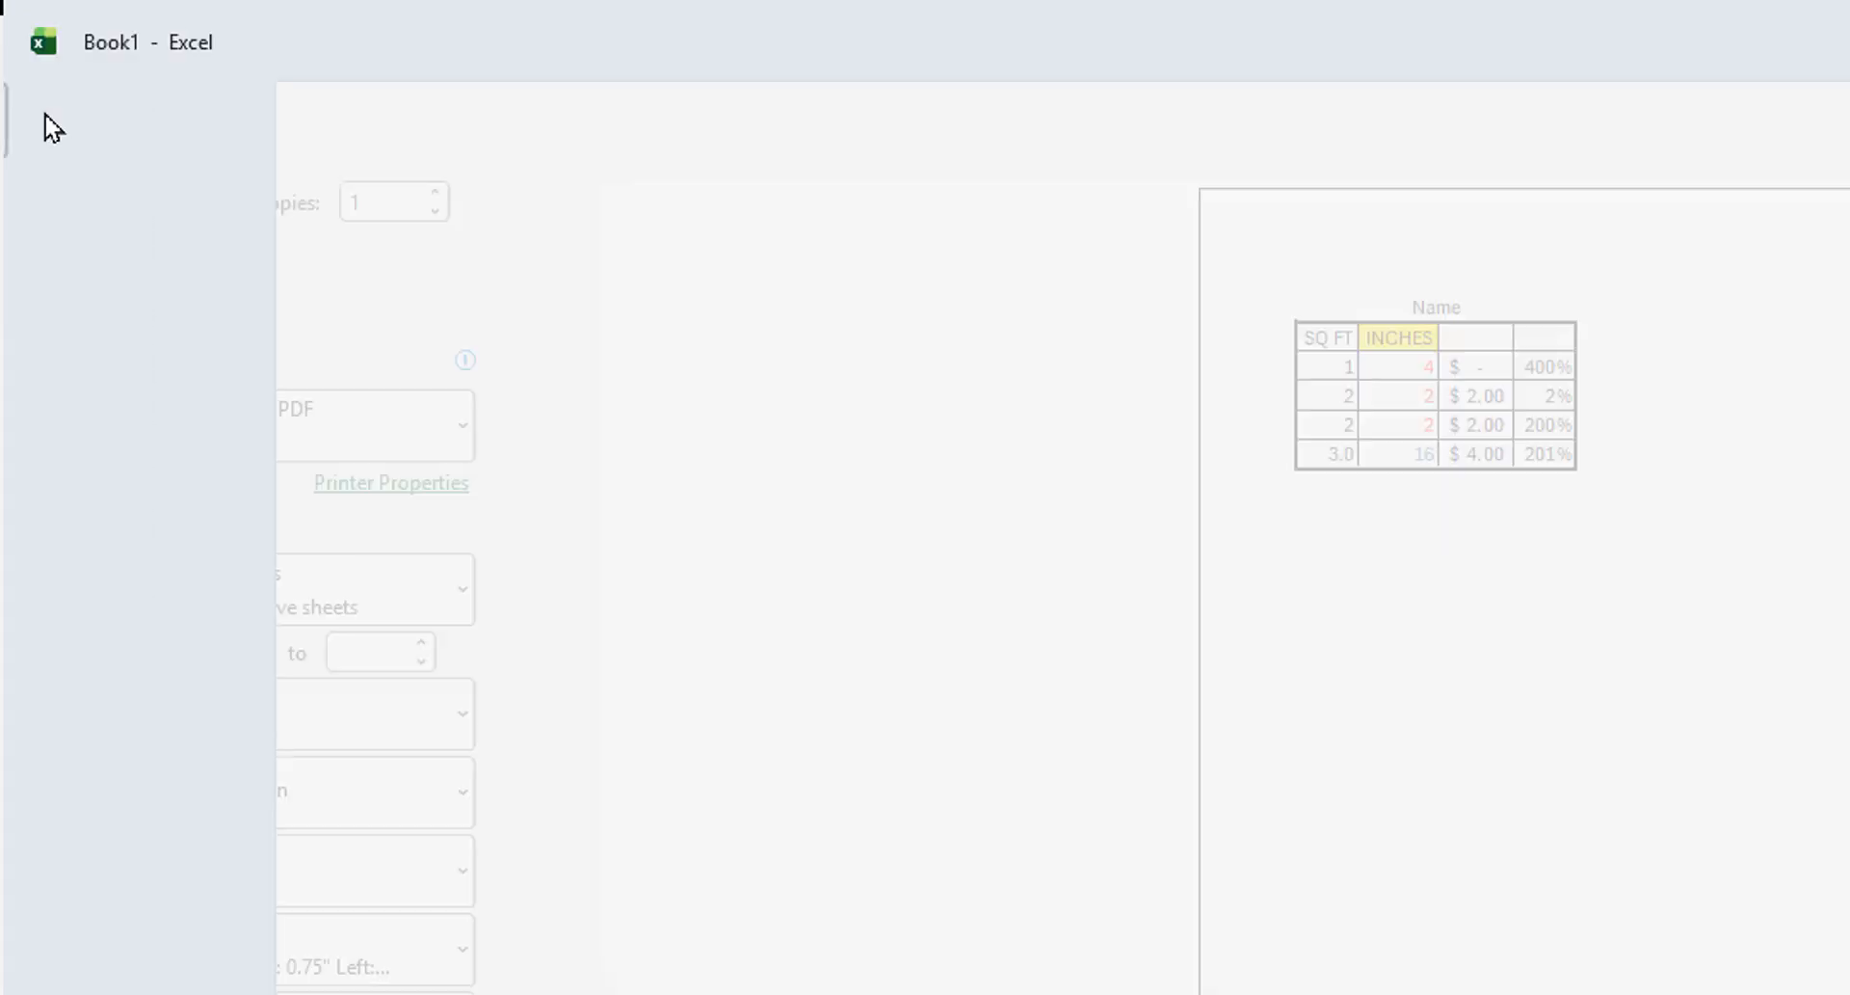
Switch to the HAND-GARAGE-FINISHED-MIC.xlsx workbook and check whether the Detail sheet's headings stay in view across its rows and columns.
click(252, 61)
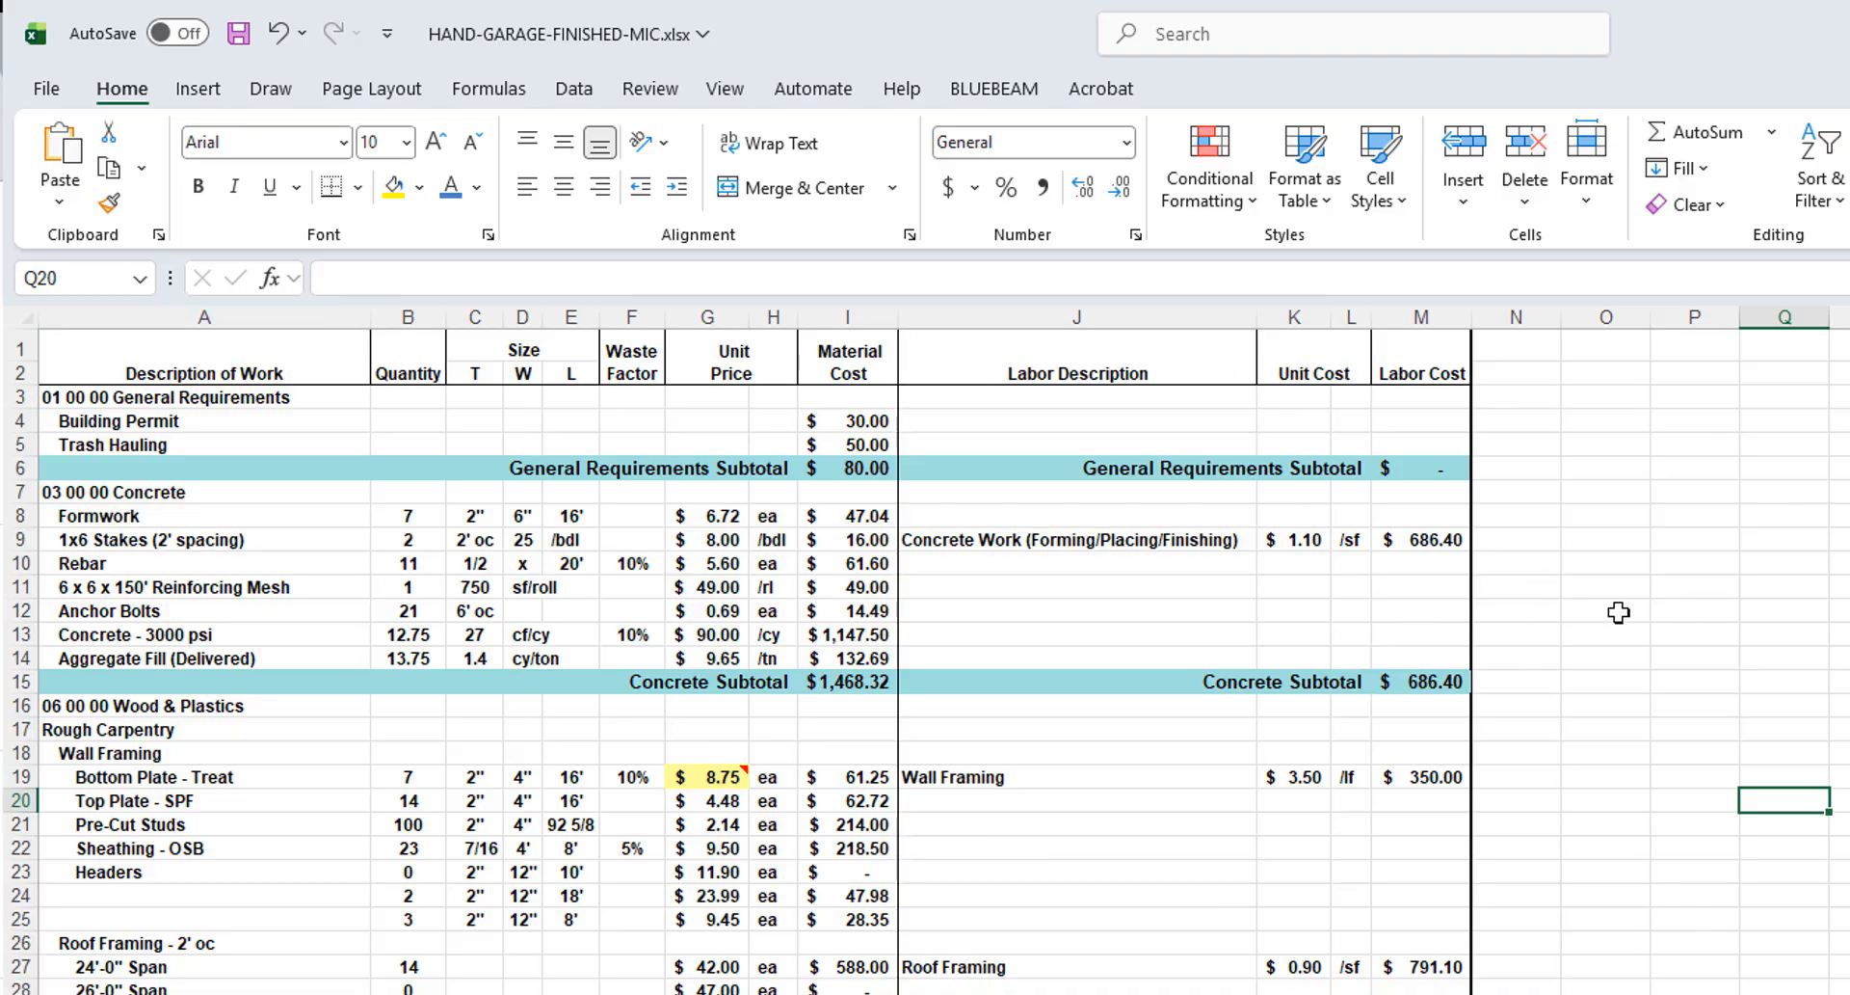
scroll(1517, 568, down, 5)
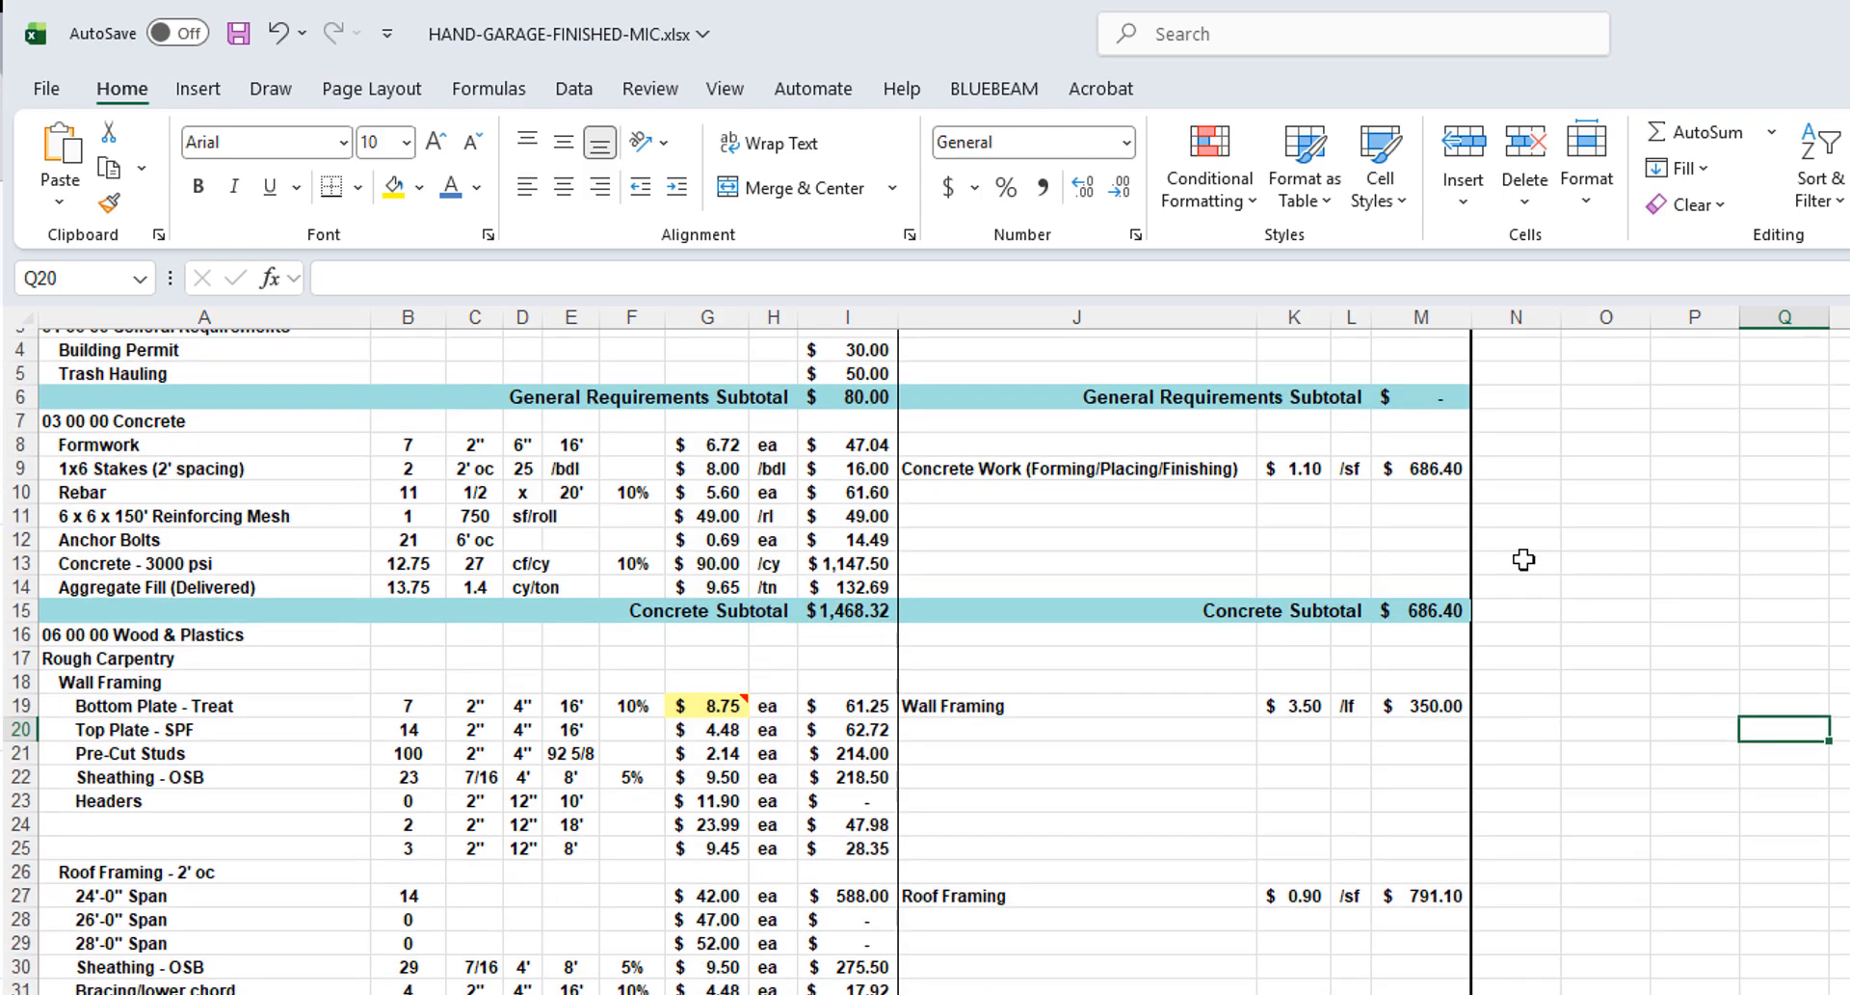
scroll(1263, 575, down, 1)
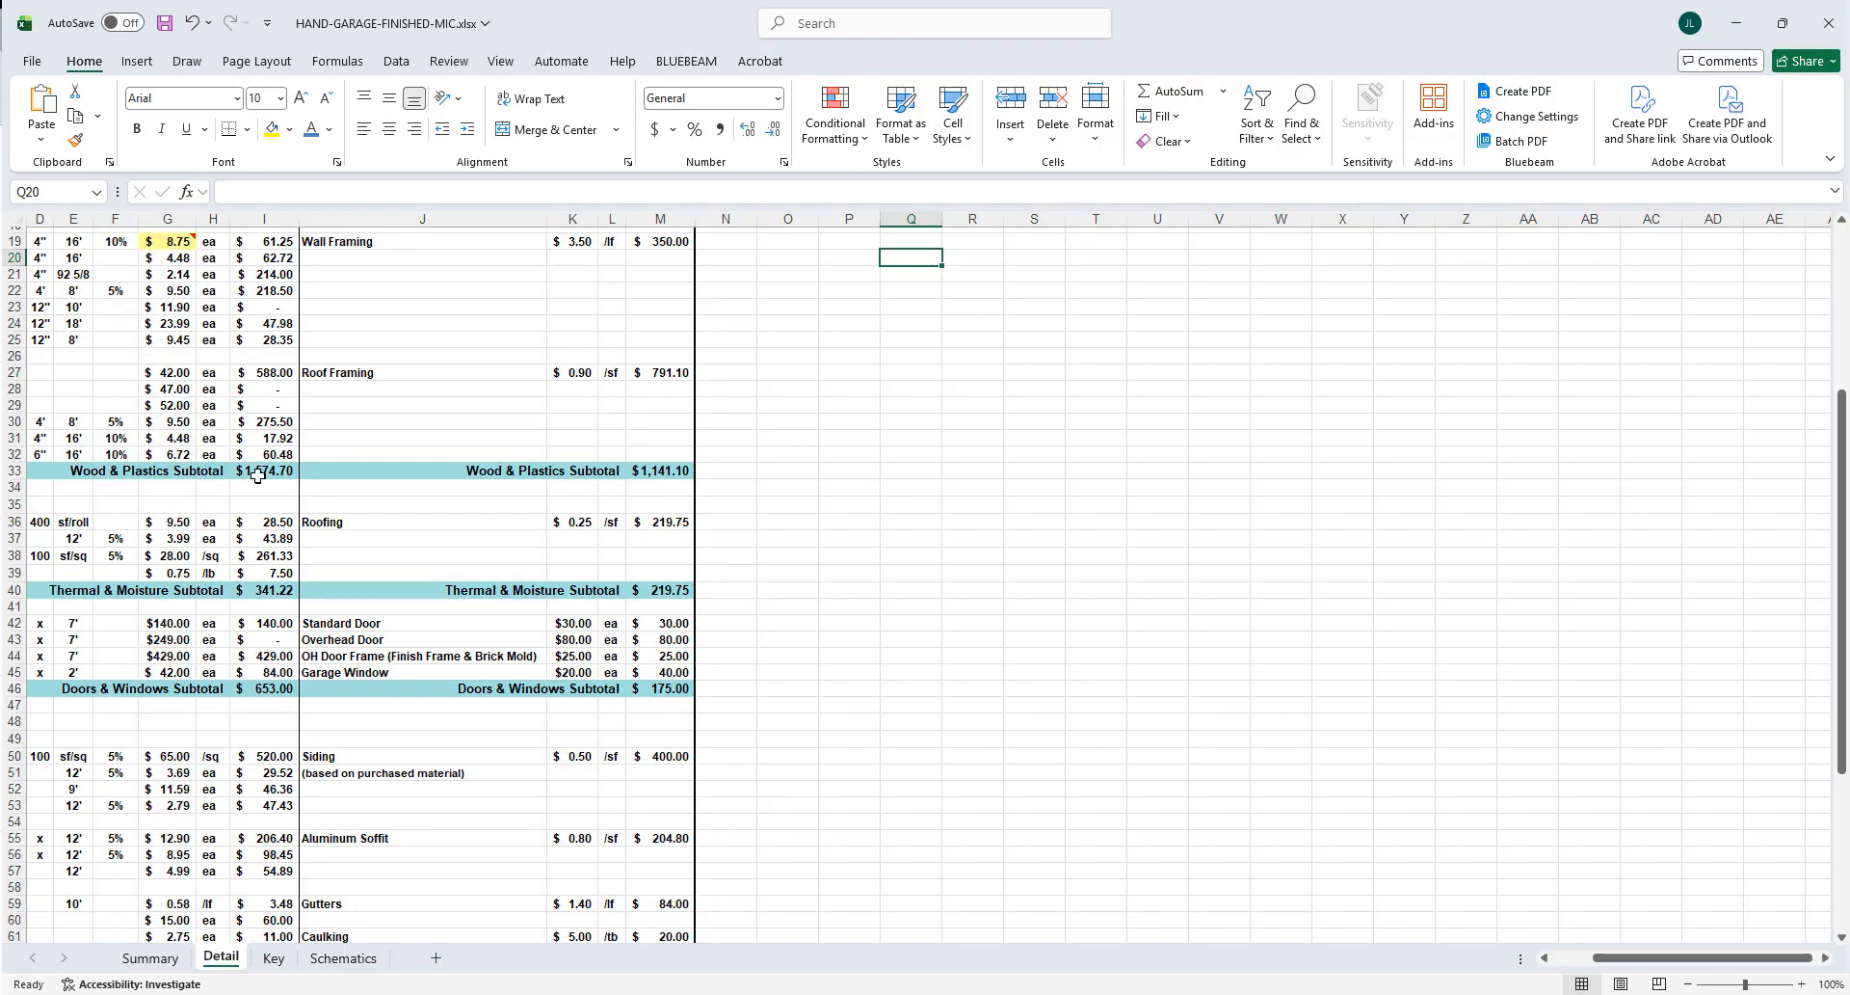
scroll(1104, 531, up, 6)
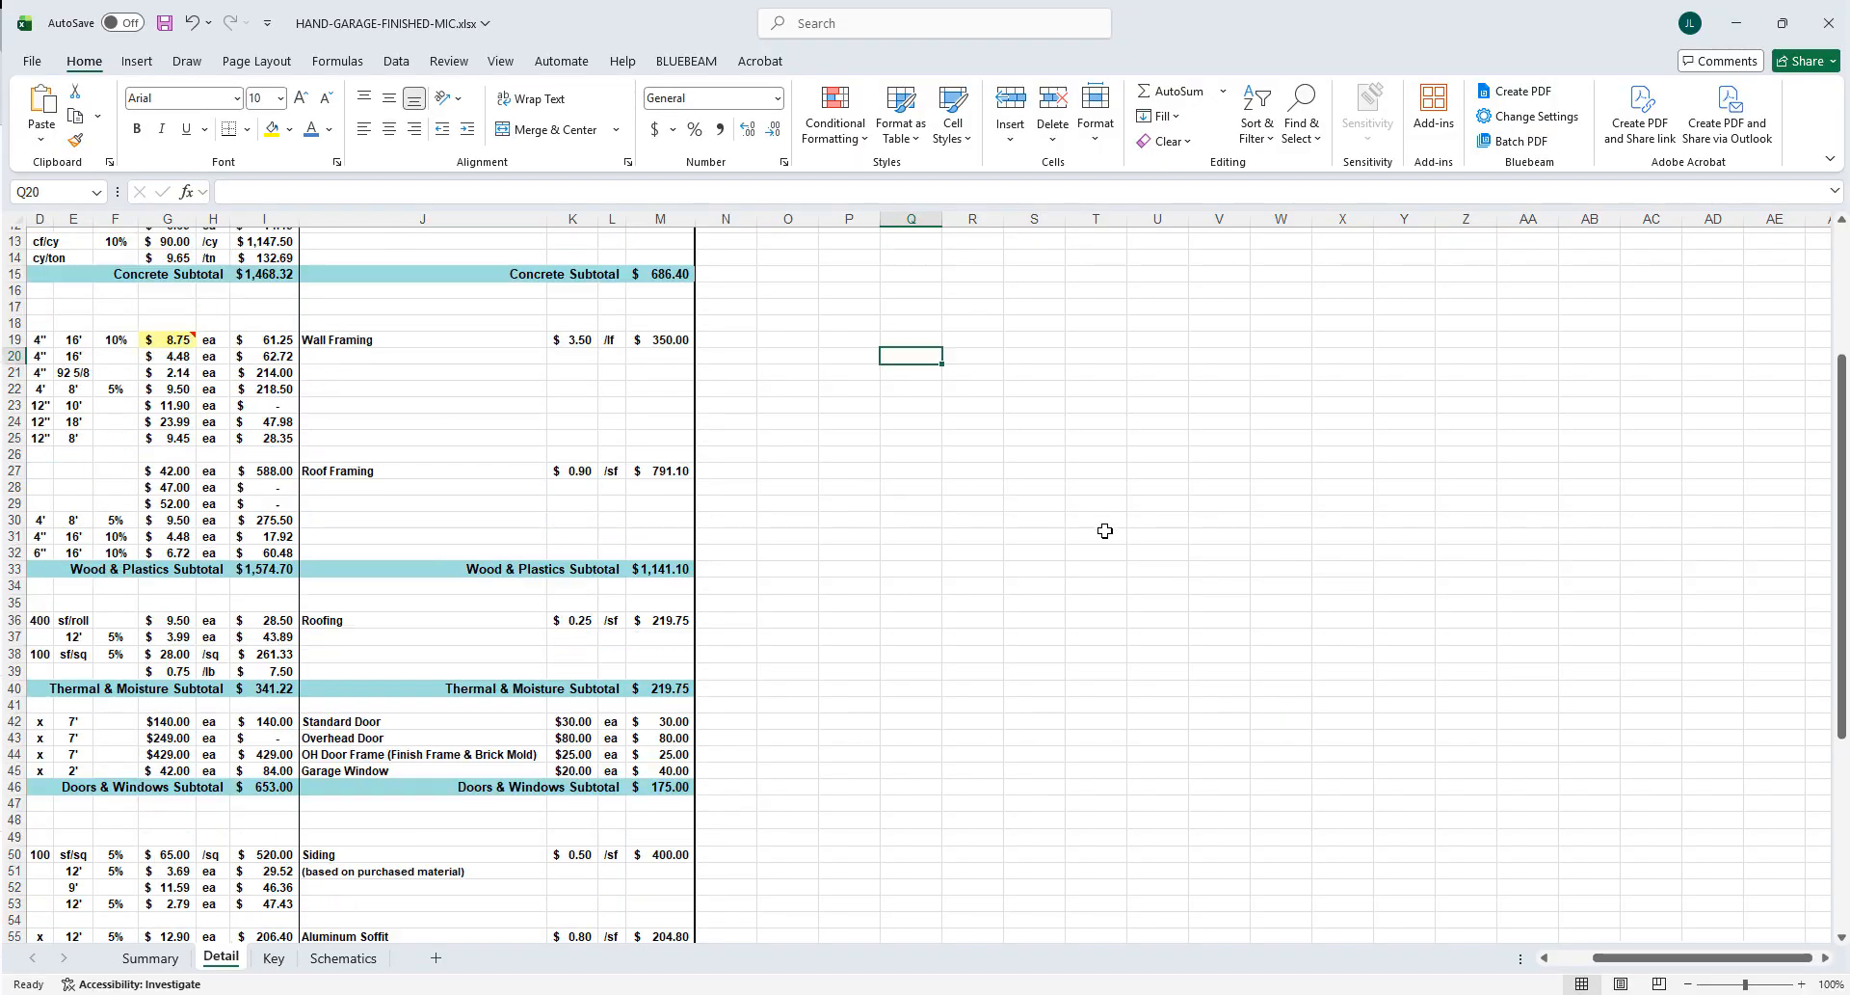
drag(1619, 968, 1538, 971)
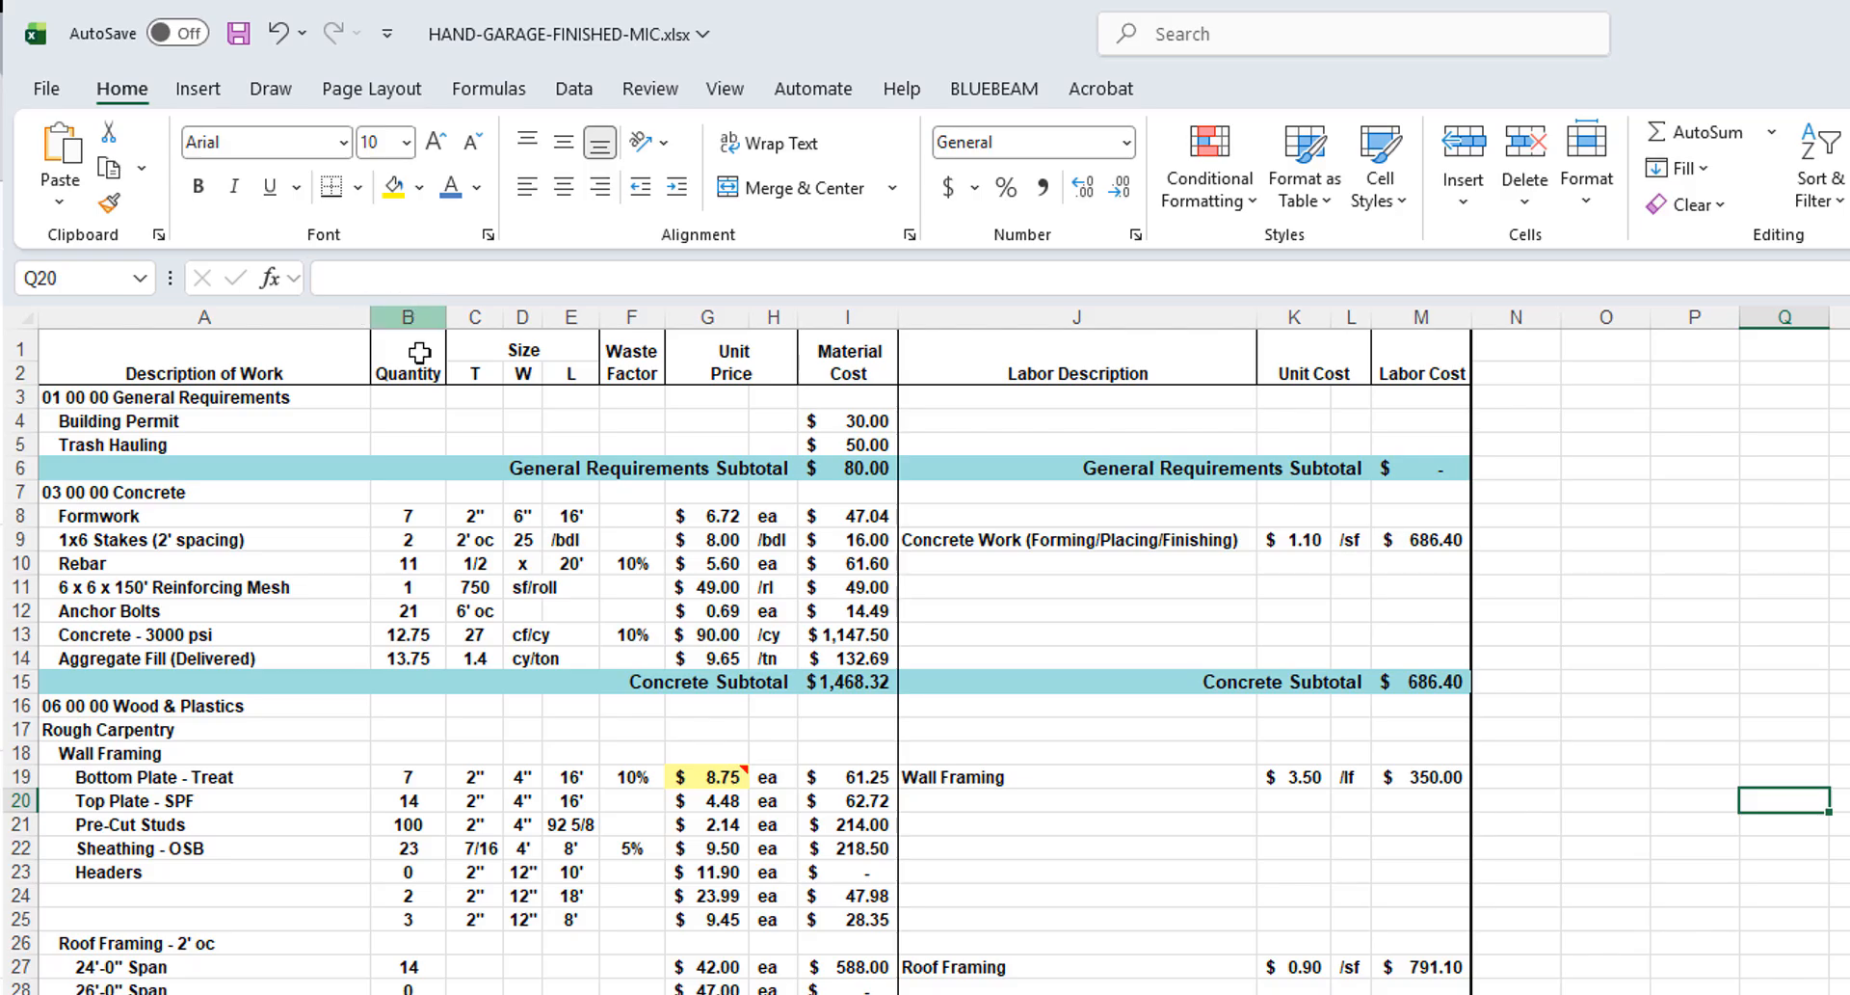
Freeze panes at cell B3 so rows 1-2 and column A stay in view, and check the headings across the Detail sheet.
click(407, 402)
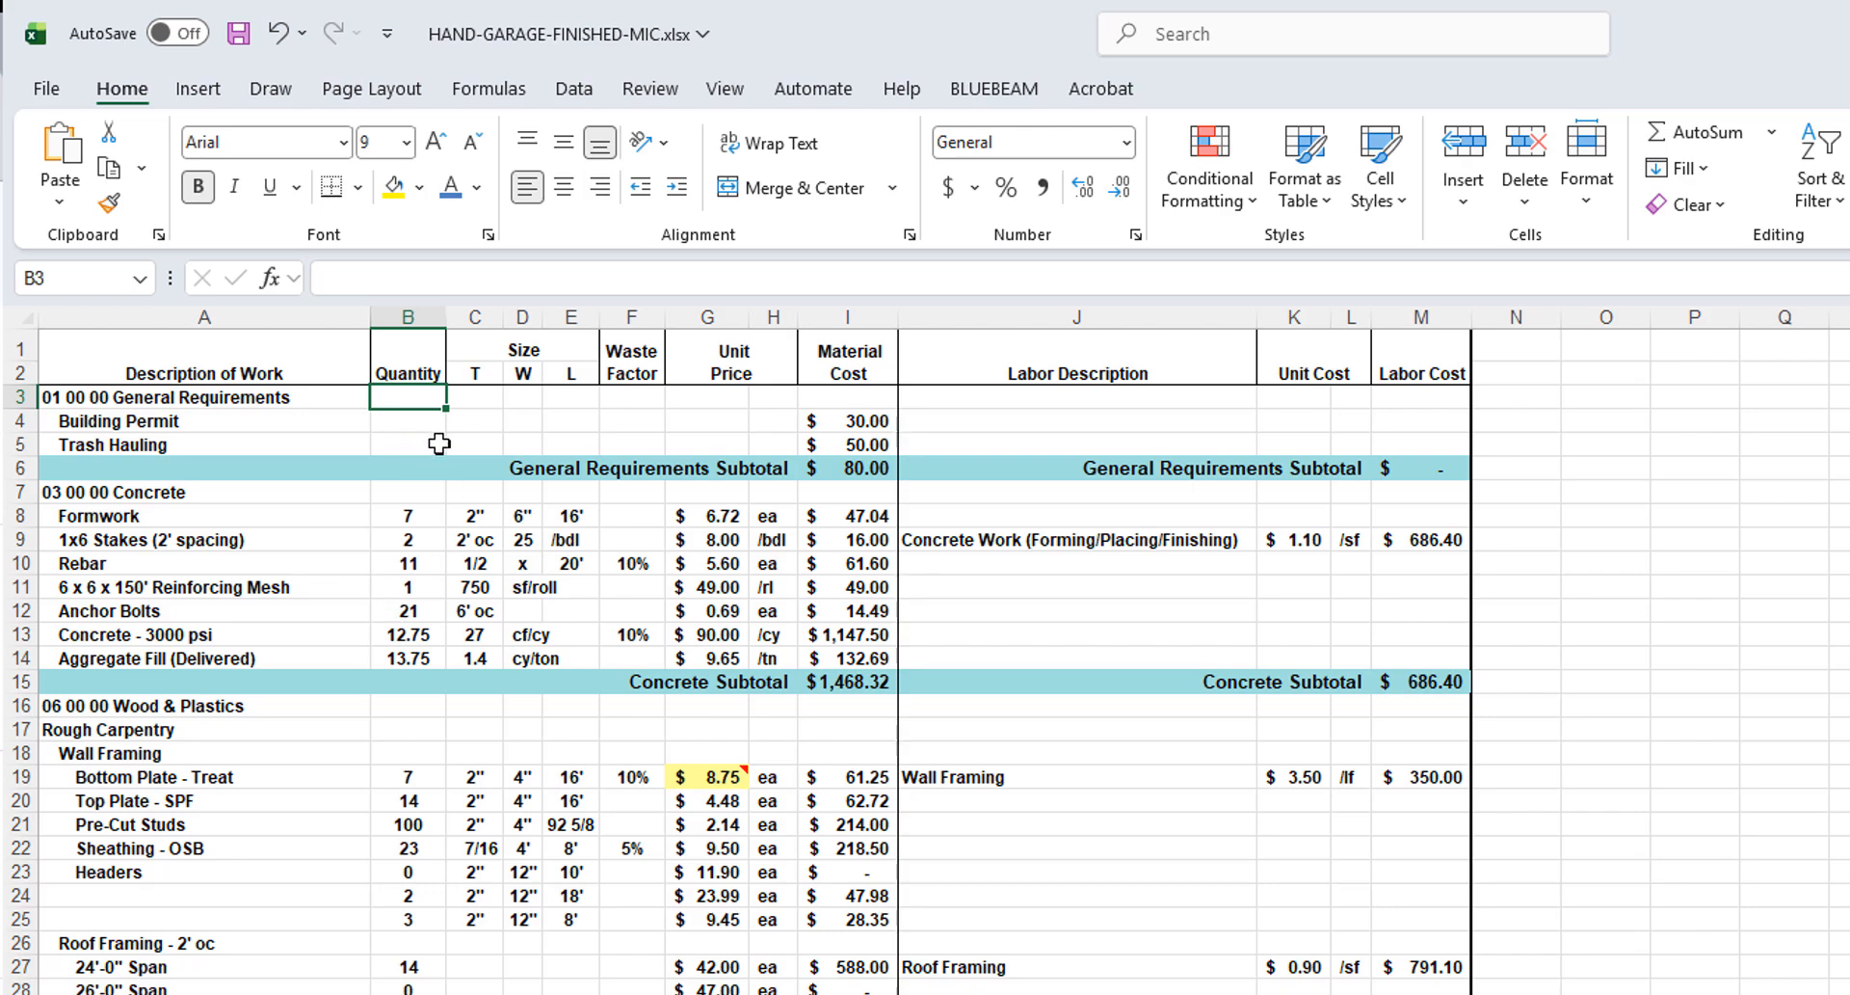
click(730, 94)
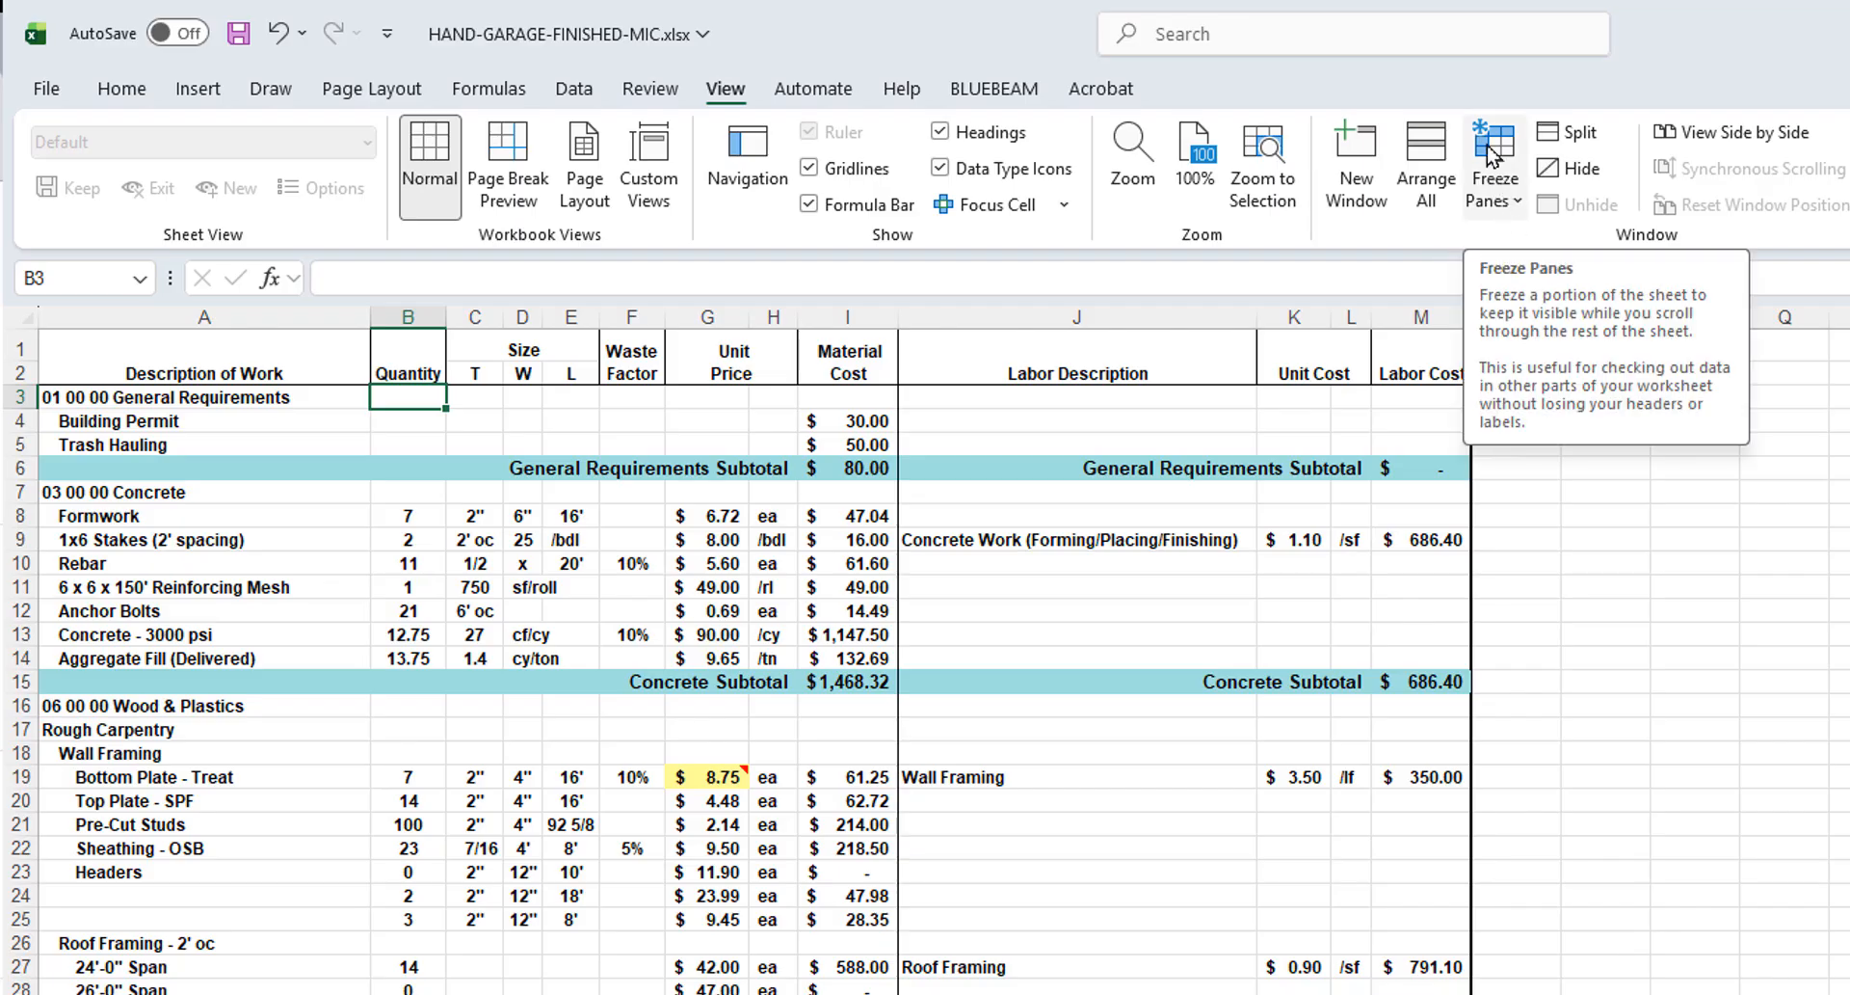
click(1496, 149)
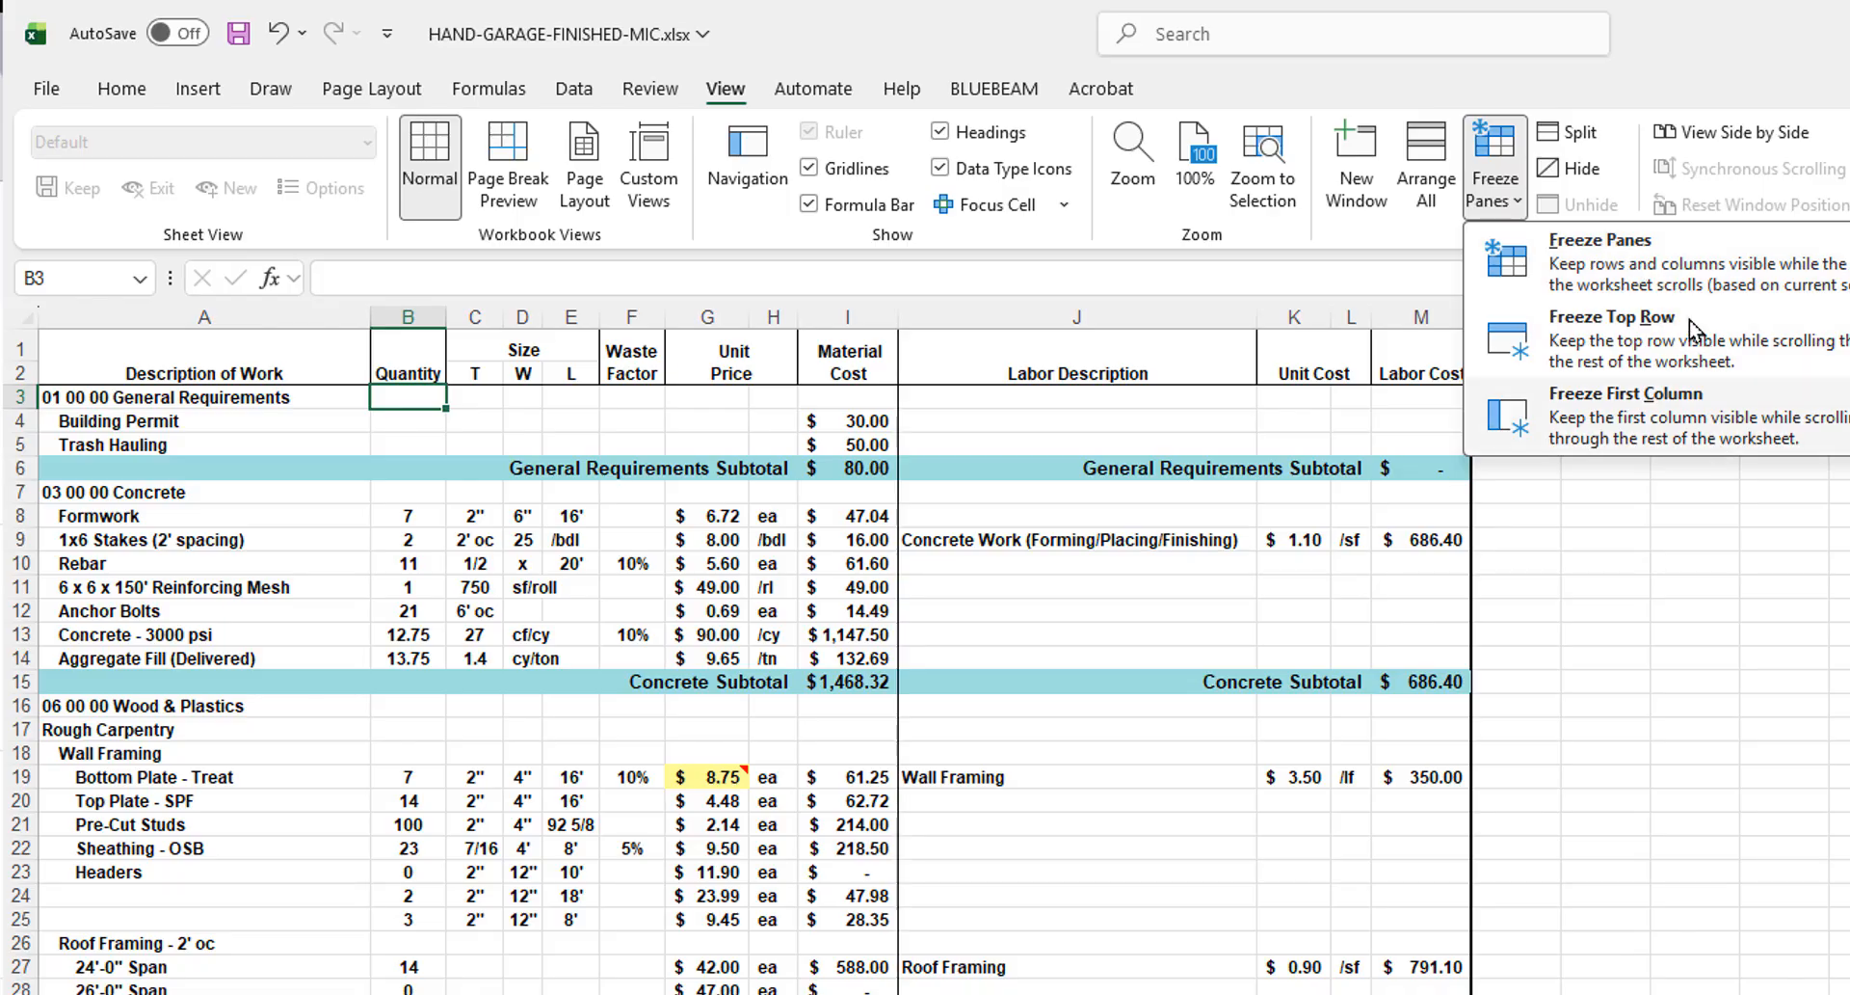
click(1571, 265)
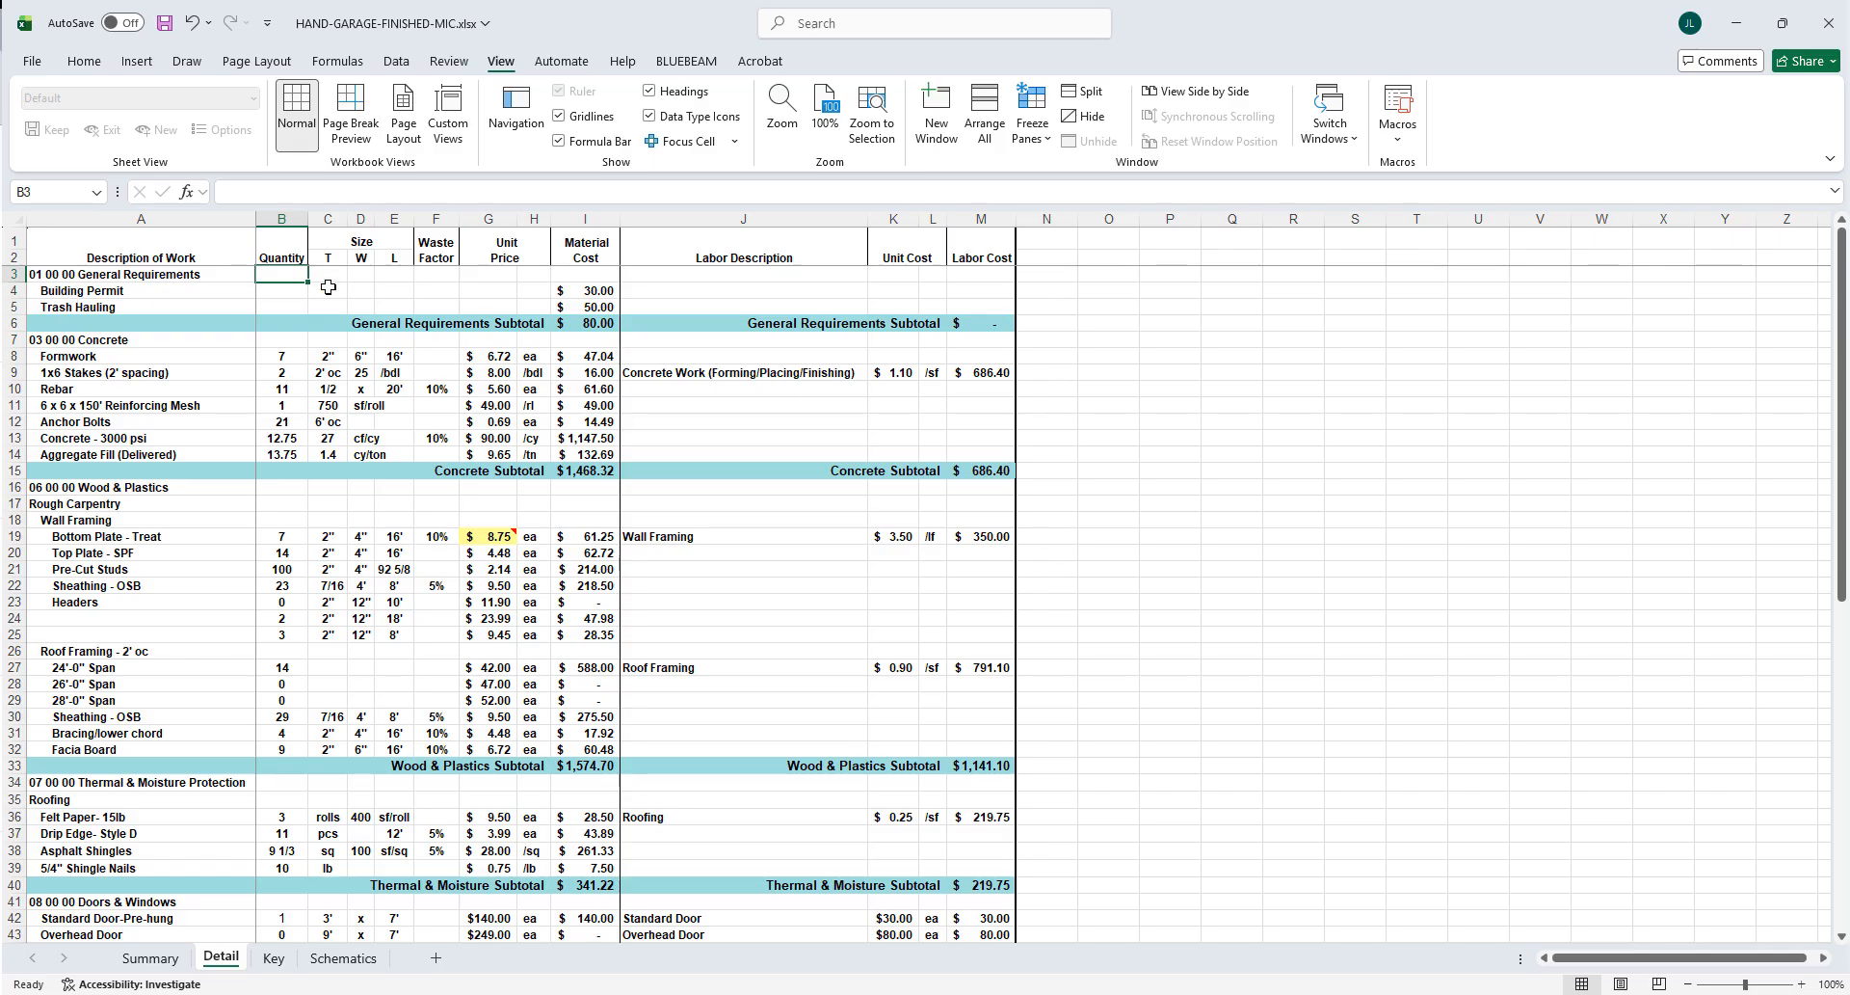
scroll(1214, 544, down, 6)
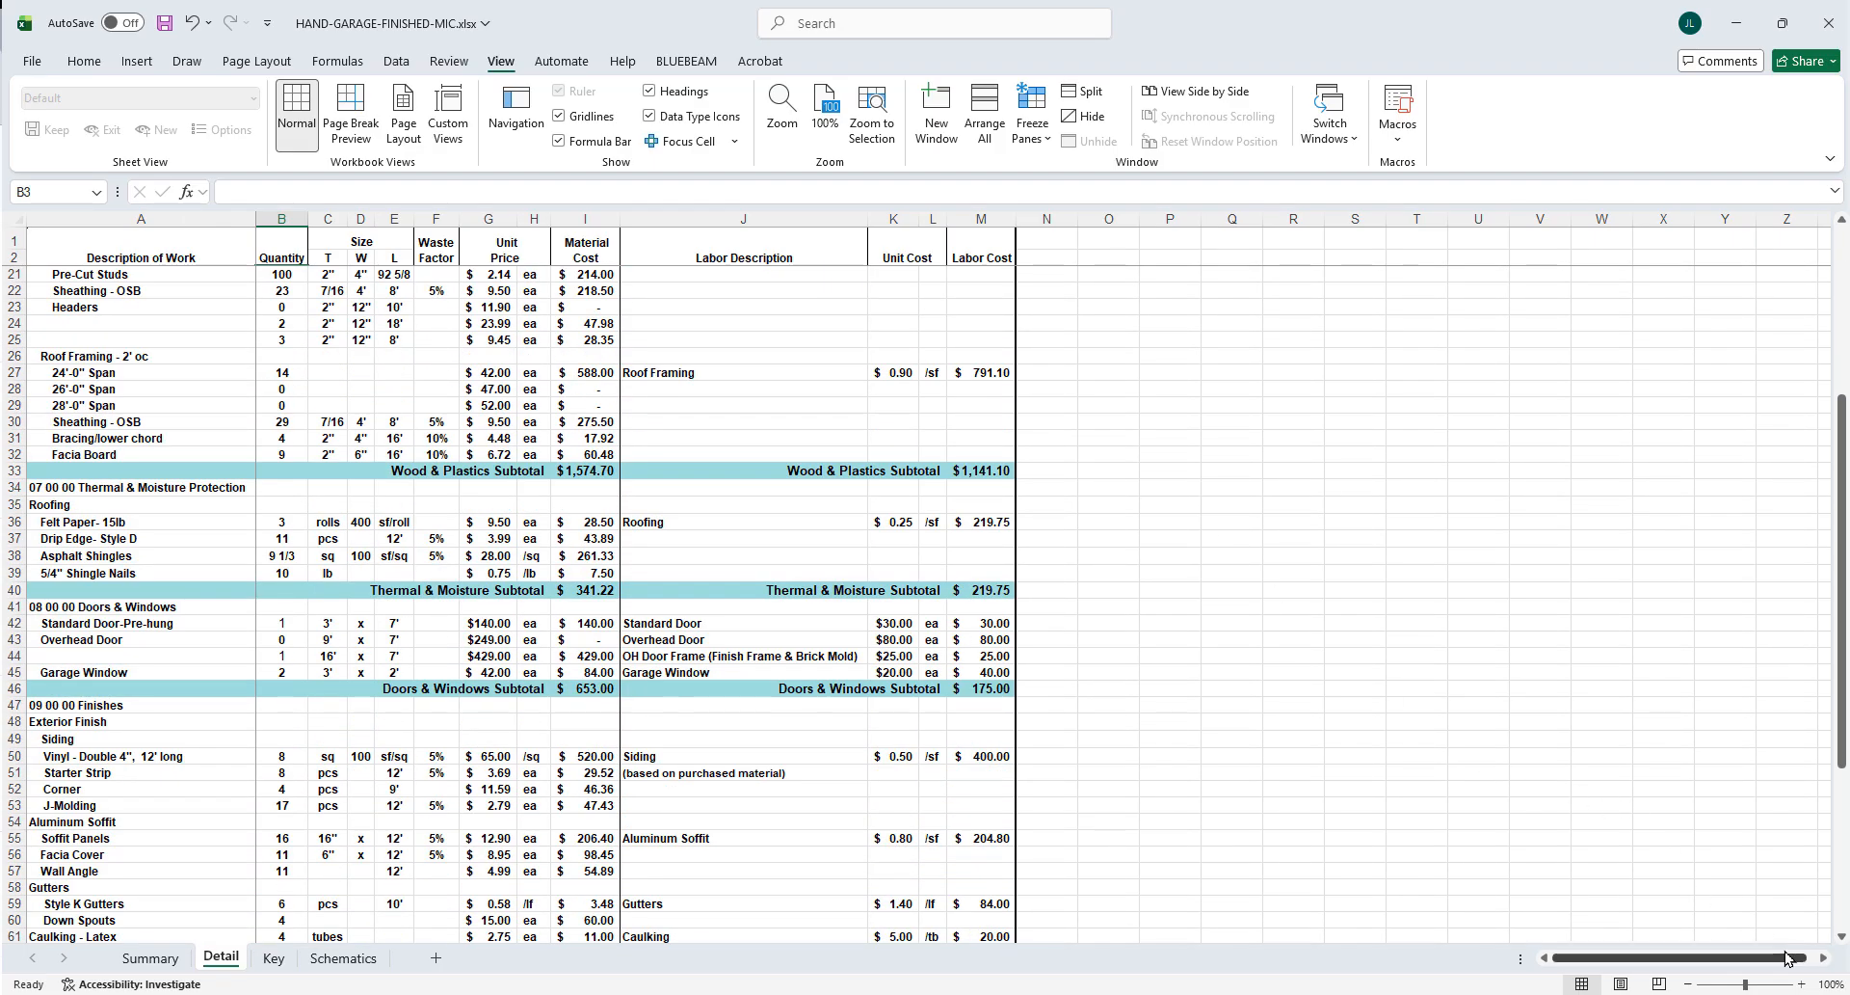
scroll(1830, 966, right, 8)
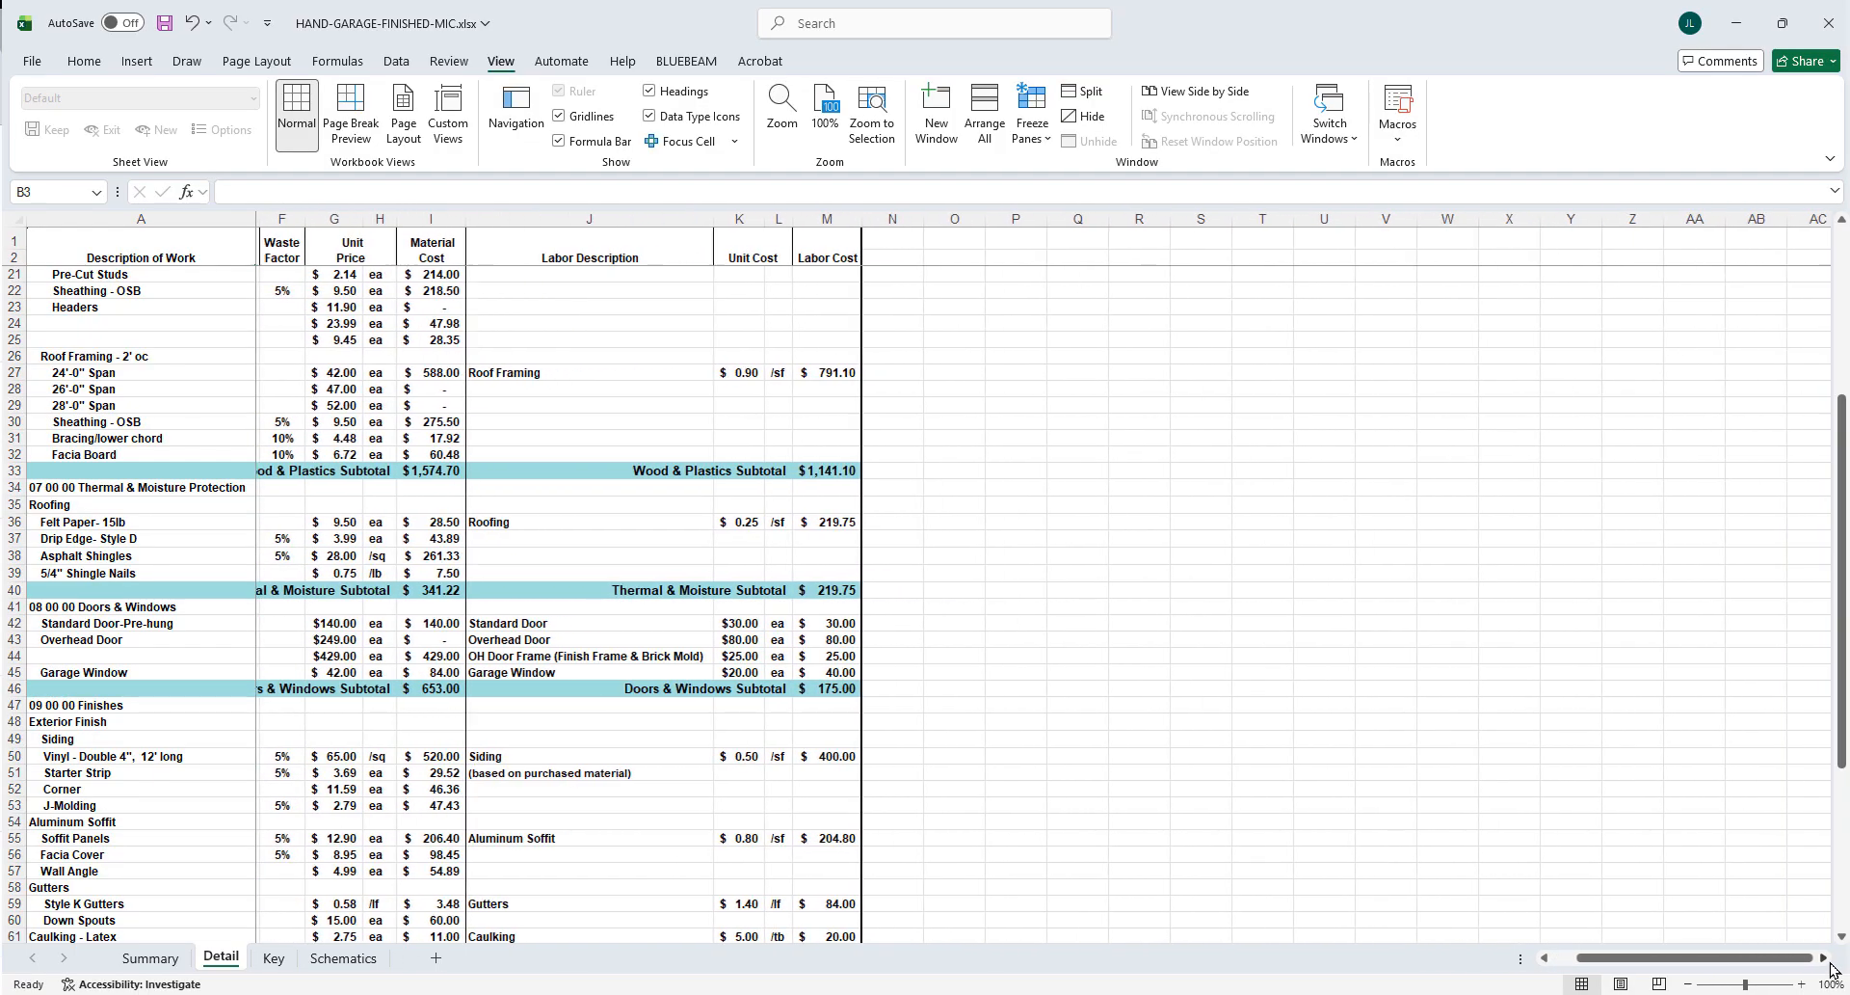
scroll(1830, 966, right, 1)
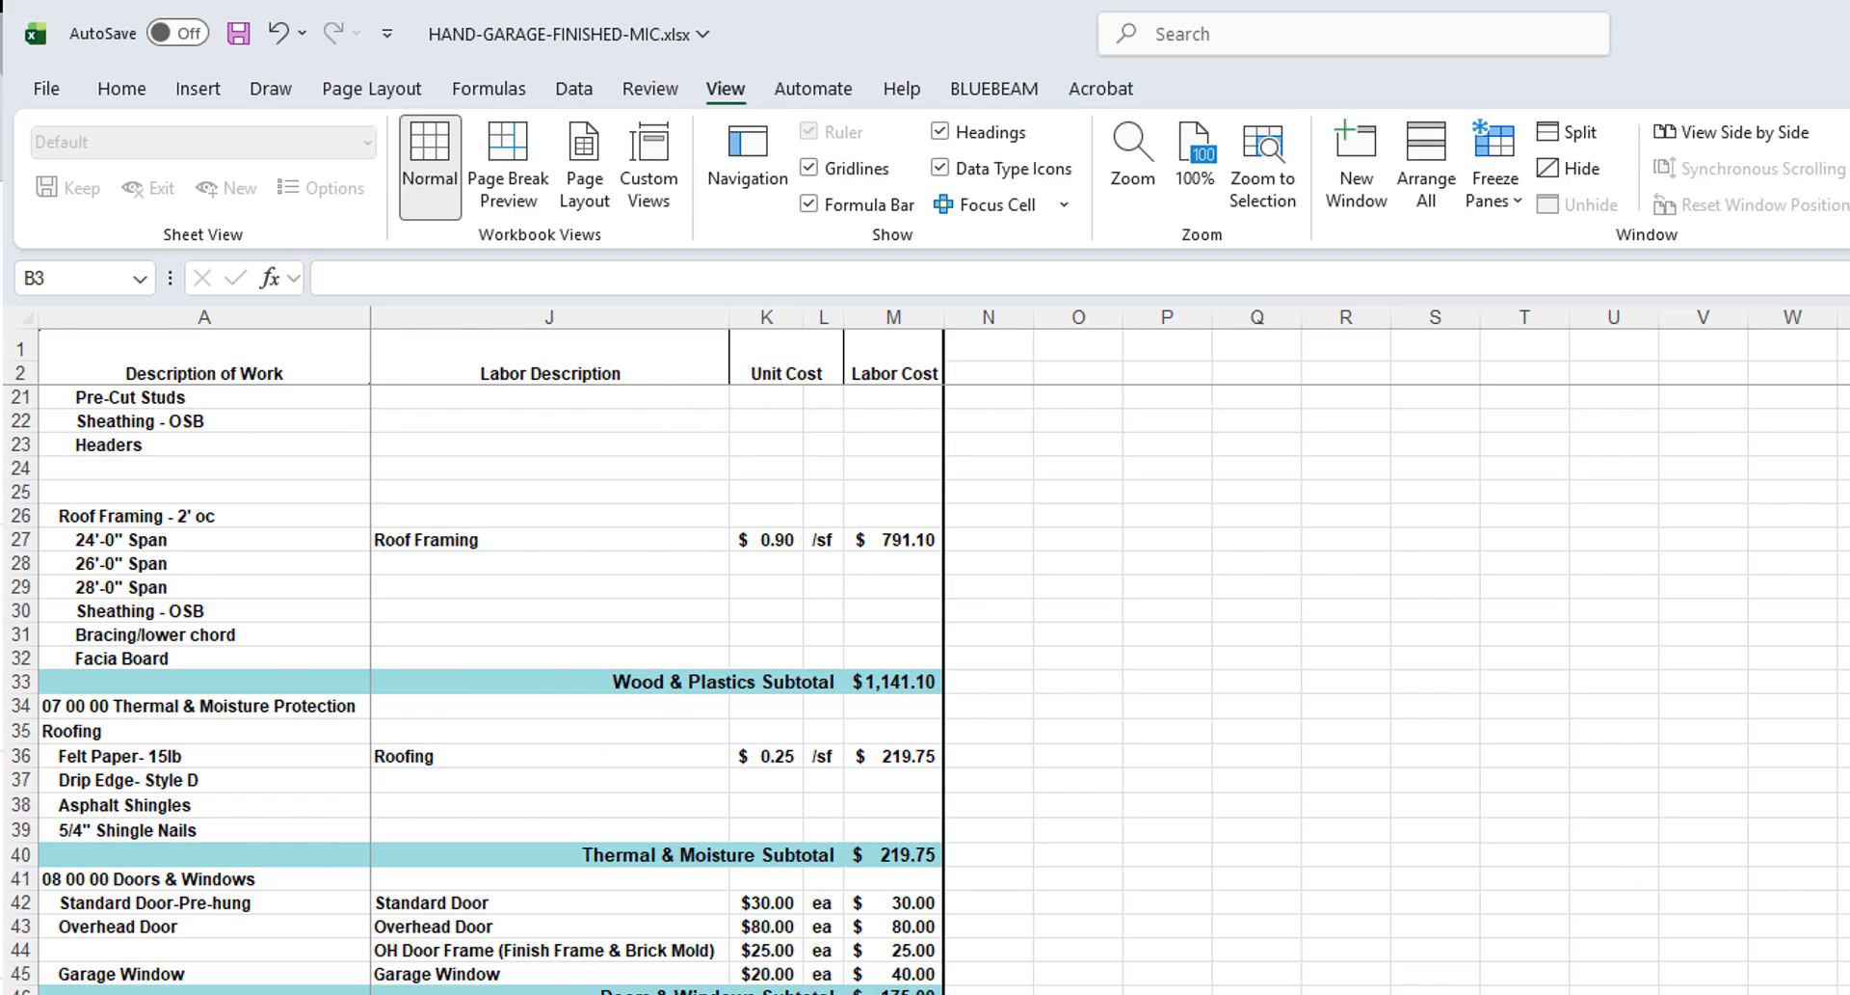
scroll(1108, 661, left, 3)
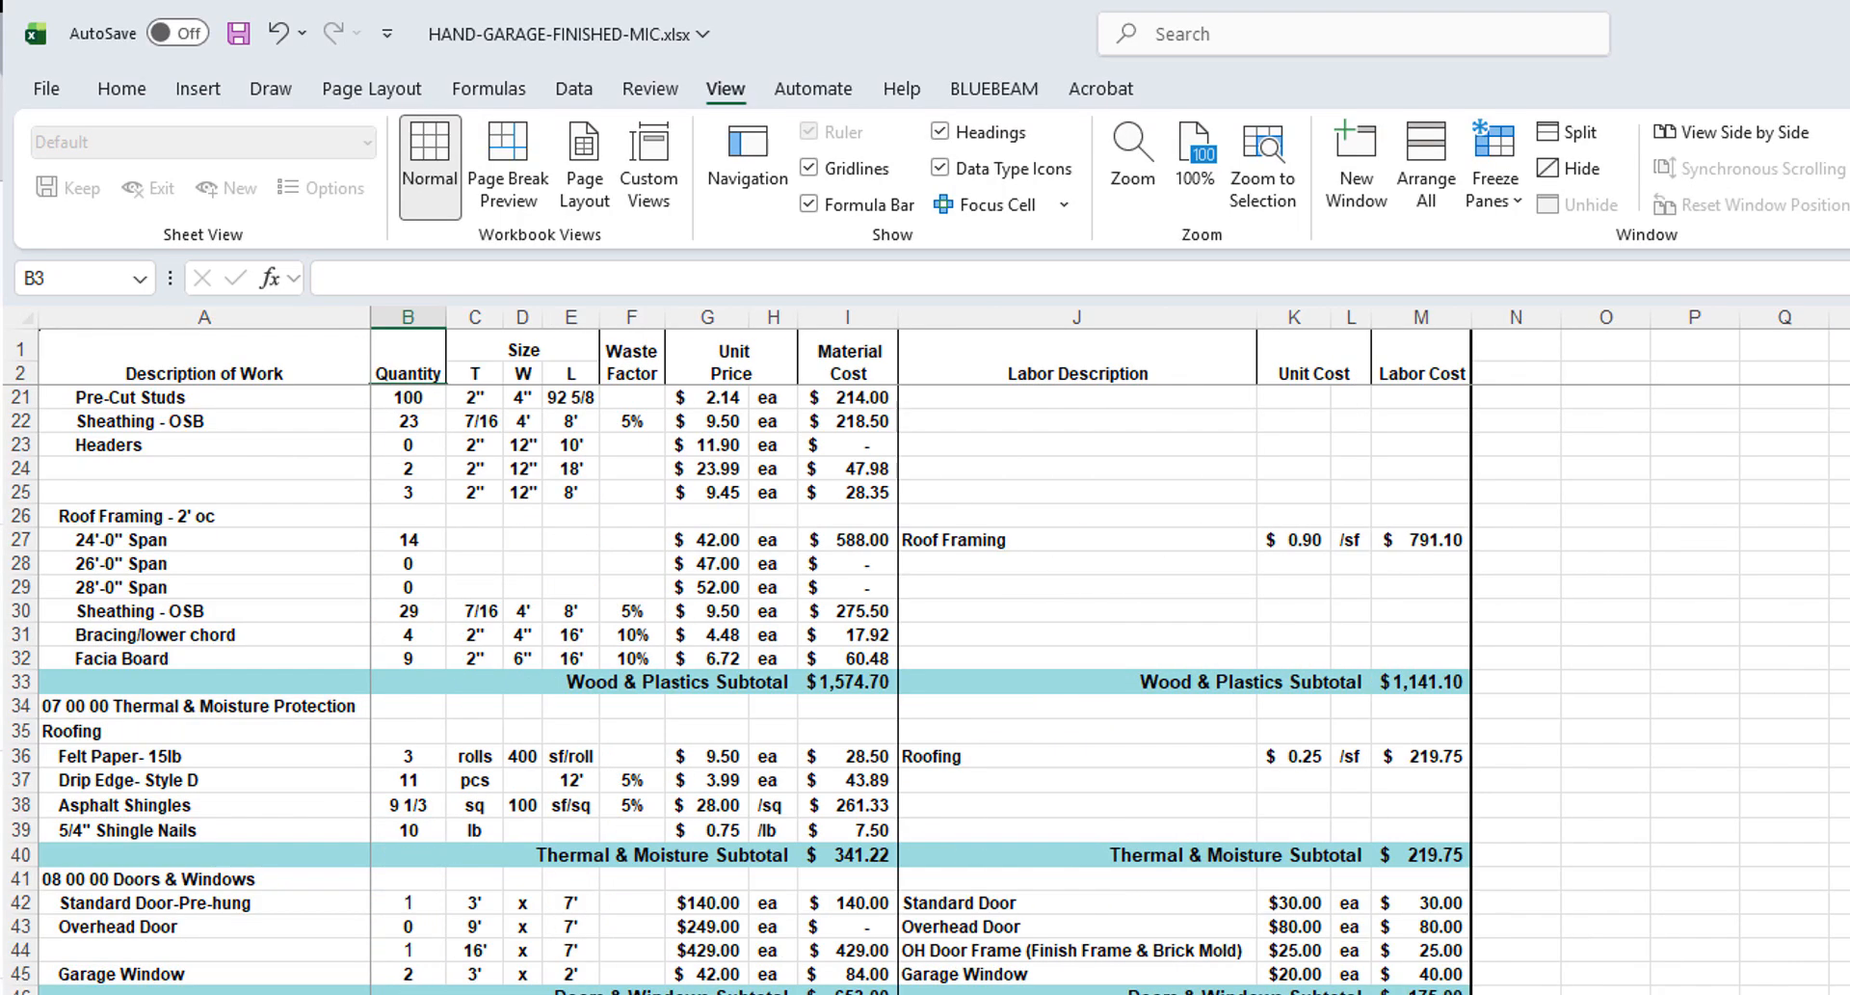
scroll(1554, 553, up, 6)
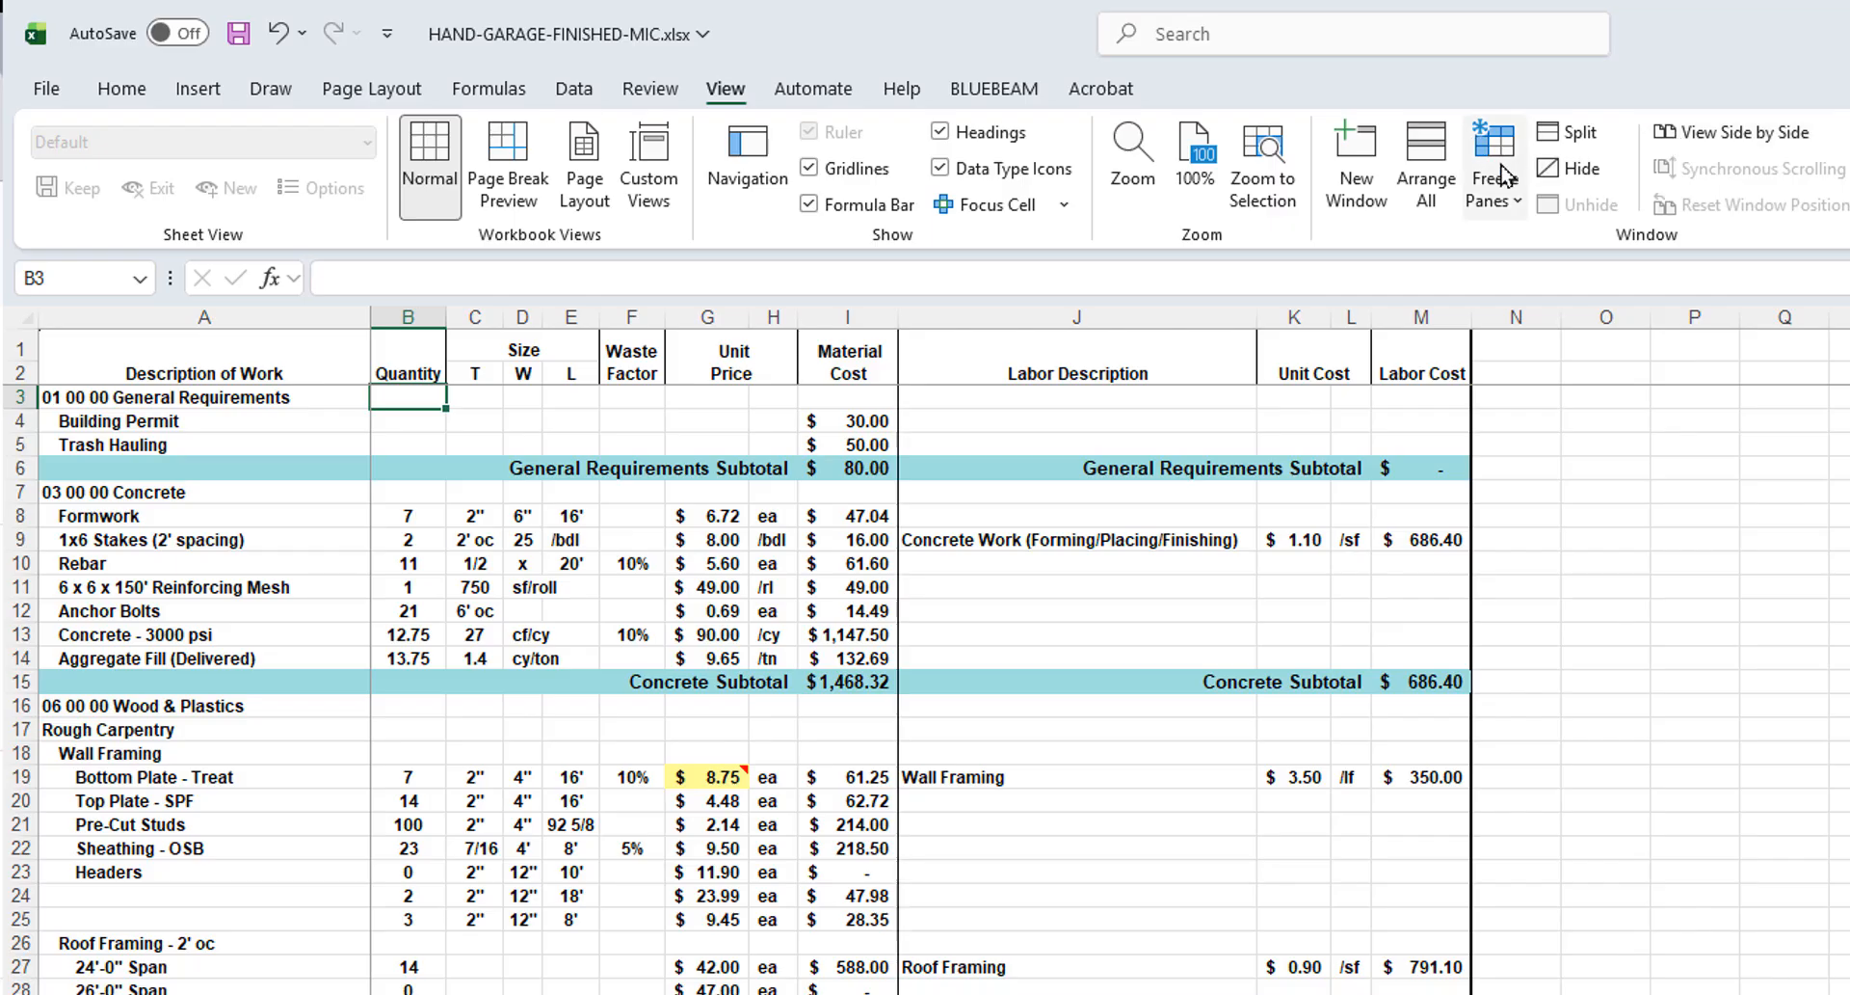
Unfreeze the Detail sheet's panes and check how the headings behave across its rows and columns.
click(1505, 176)
click(1607, 256)
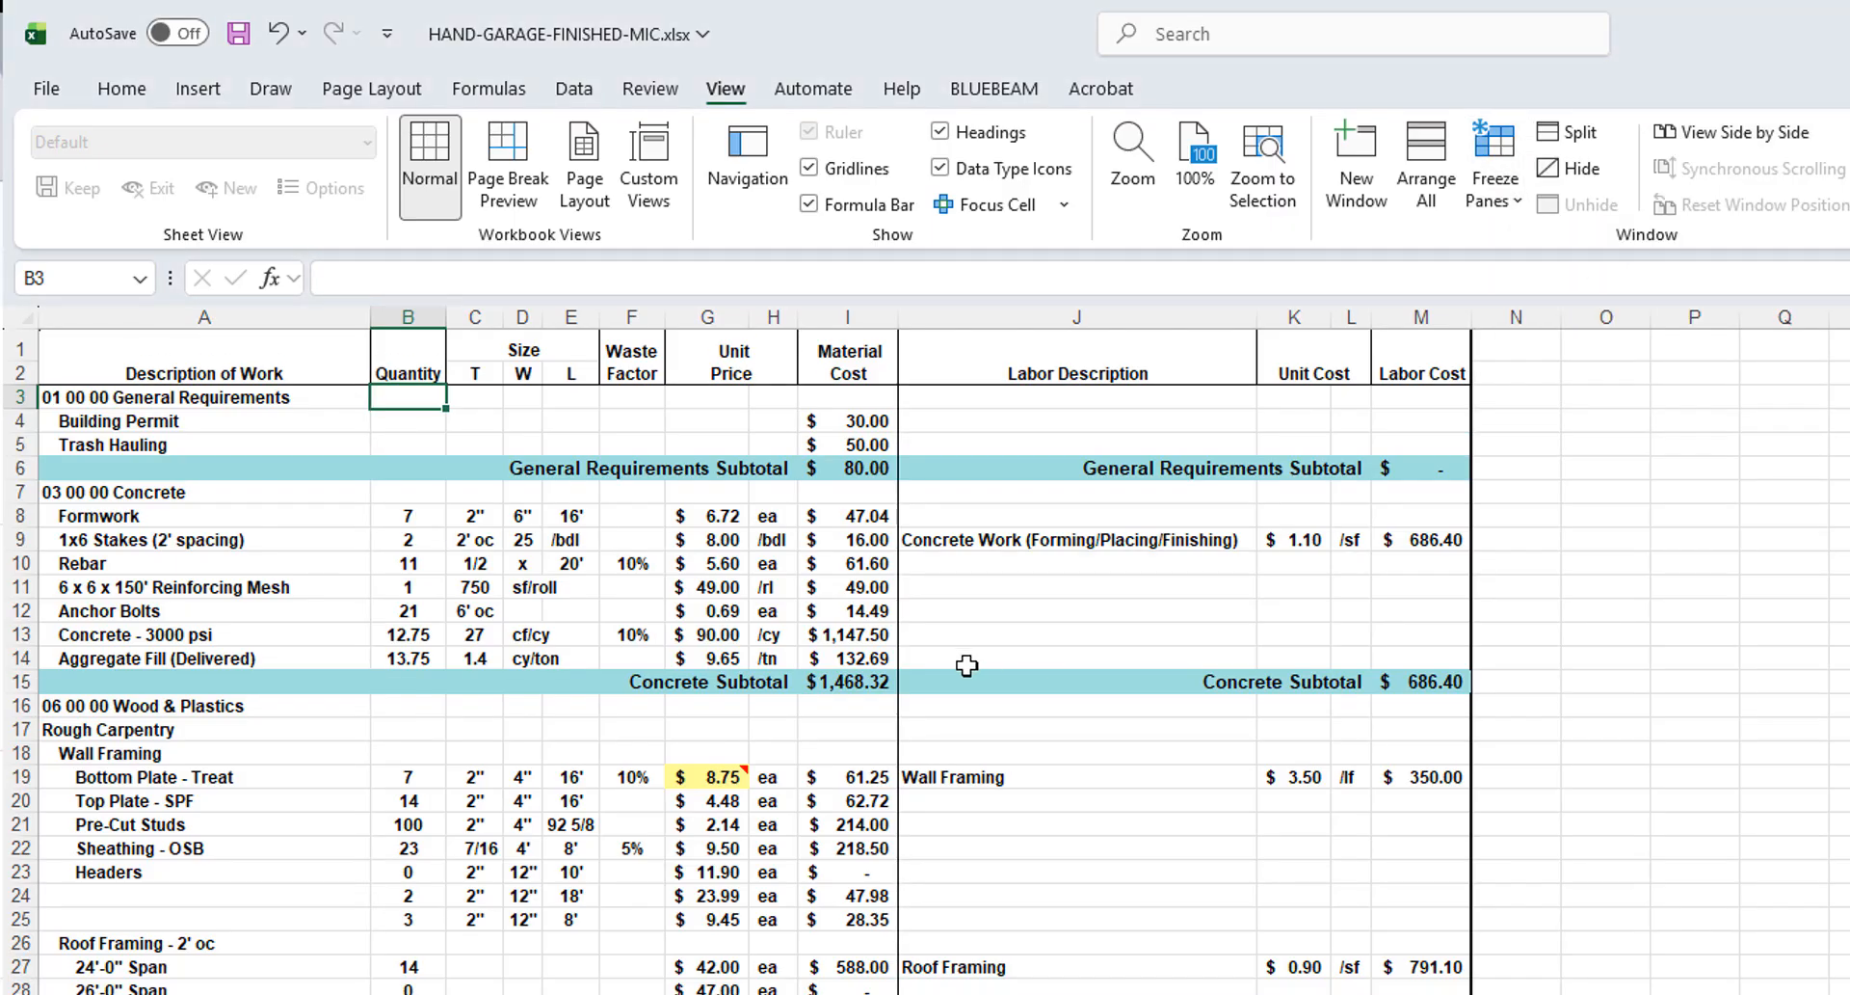
scroll(967, 665, down, 5)
scroll(967, 664, up, 5)
scroll(944, 655, right, 2)
scroll(944, 655, left, 2)
click(630, 497)
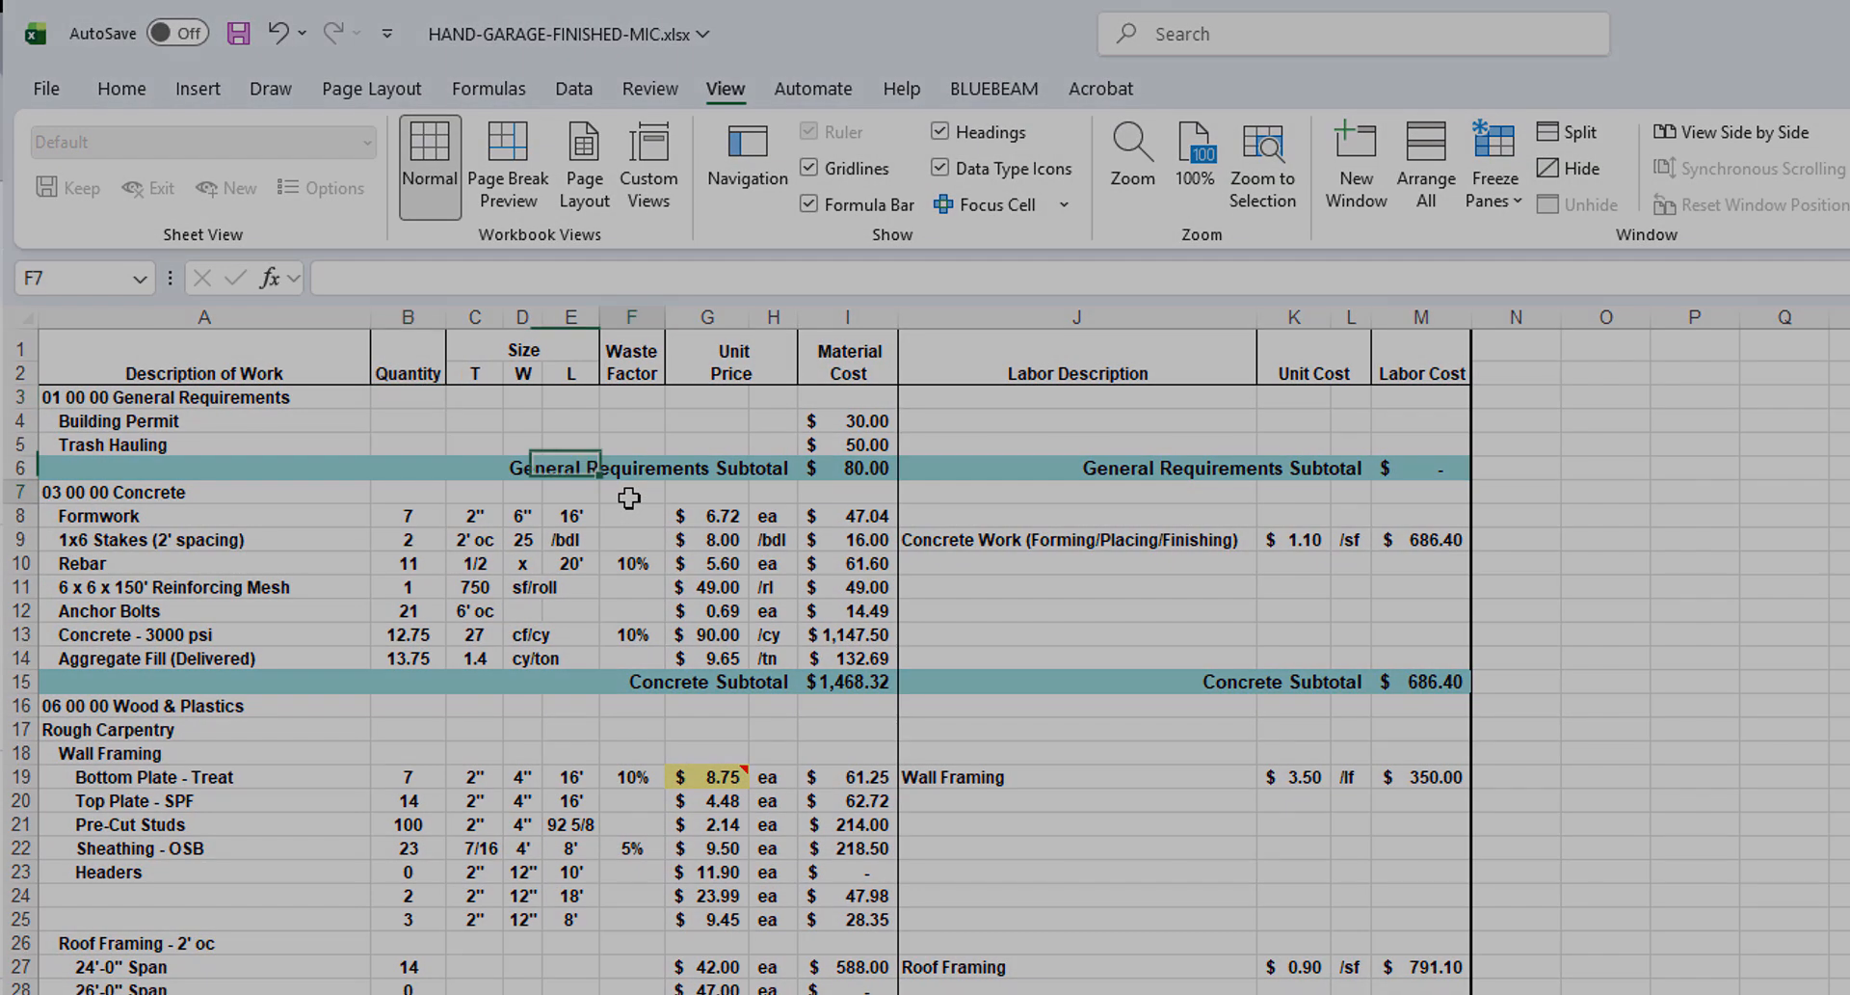